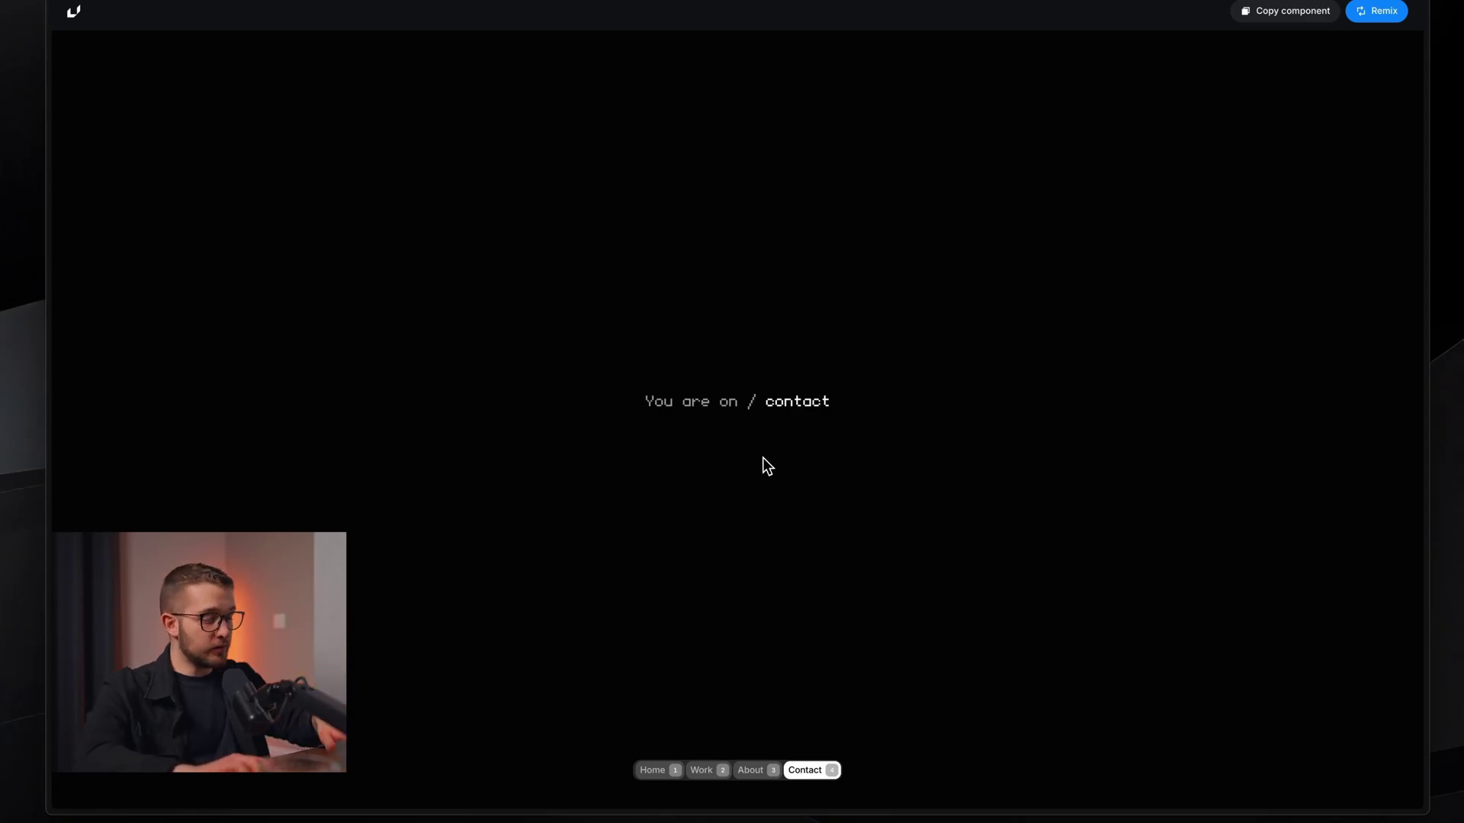
Visit the Work, Home, About and Contact pages through the navigation bar of the demo site
click(701, 770)
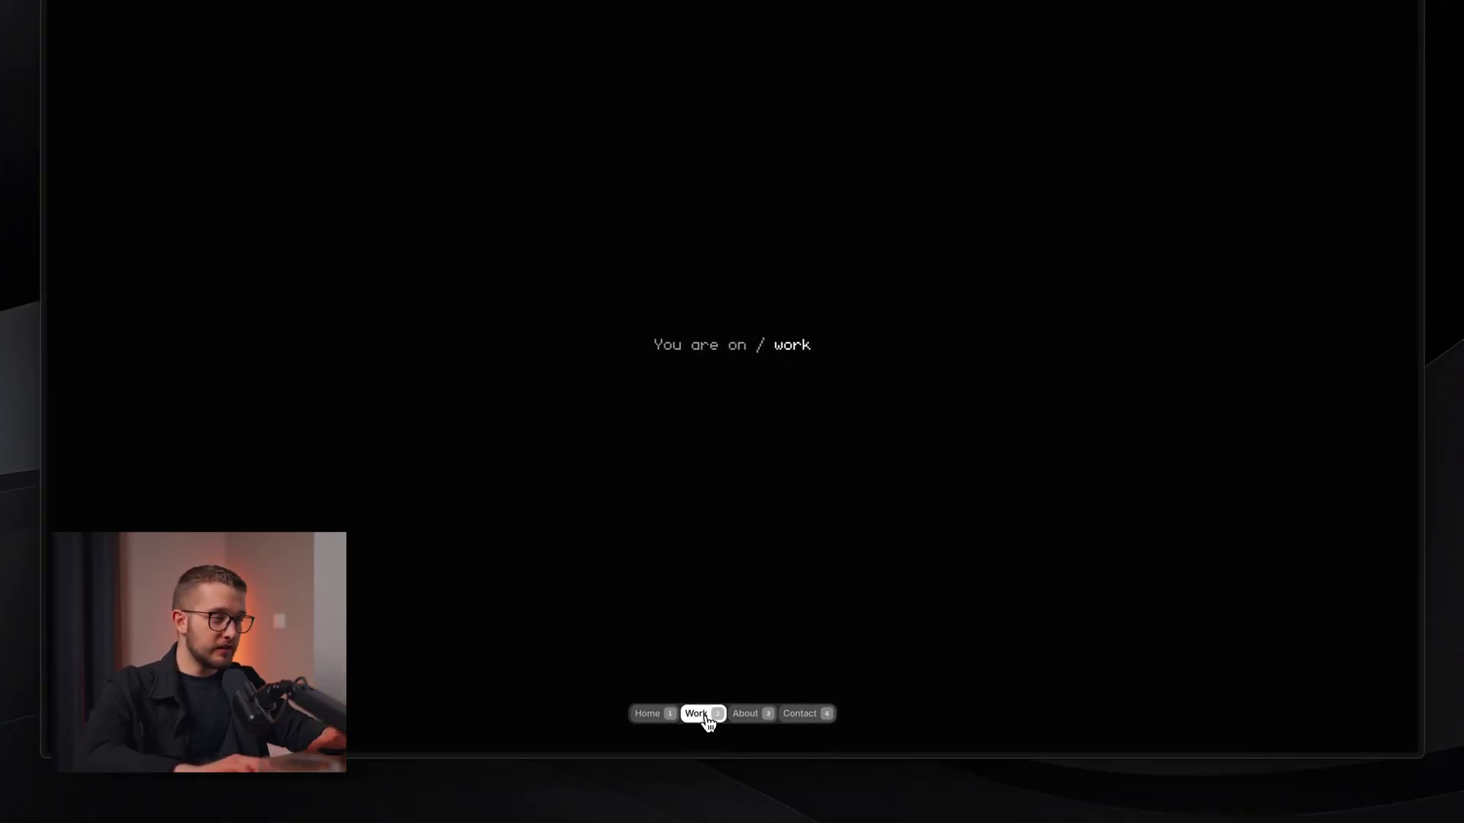
click(652, 721)
click(745, 713)
click(802, 715)
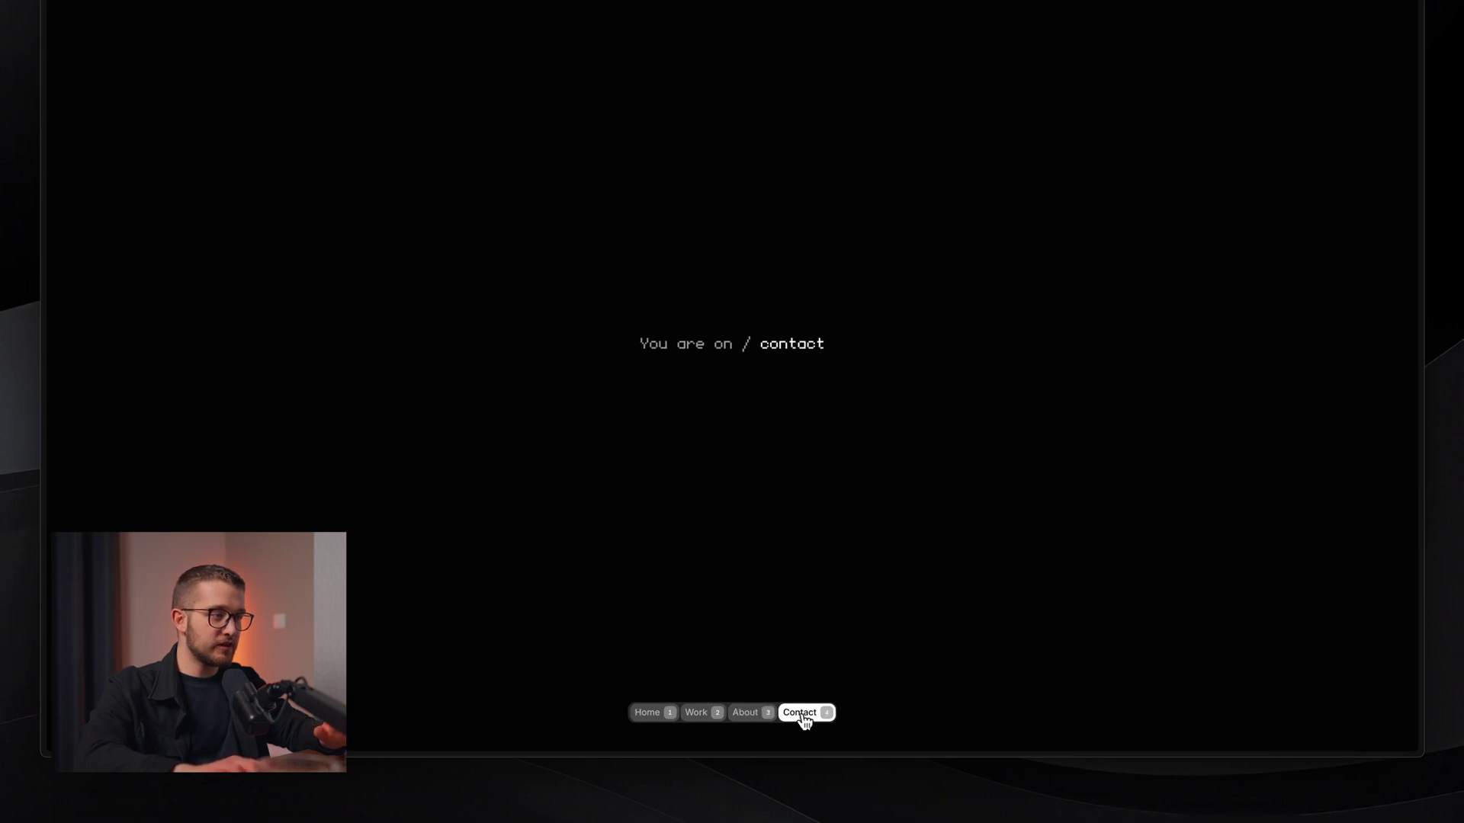
scroll(720, 725, up, 5)
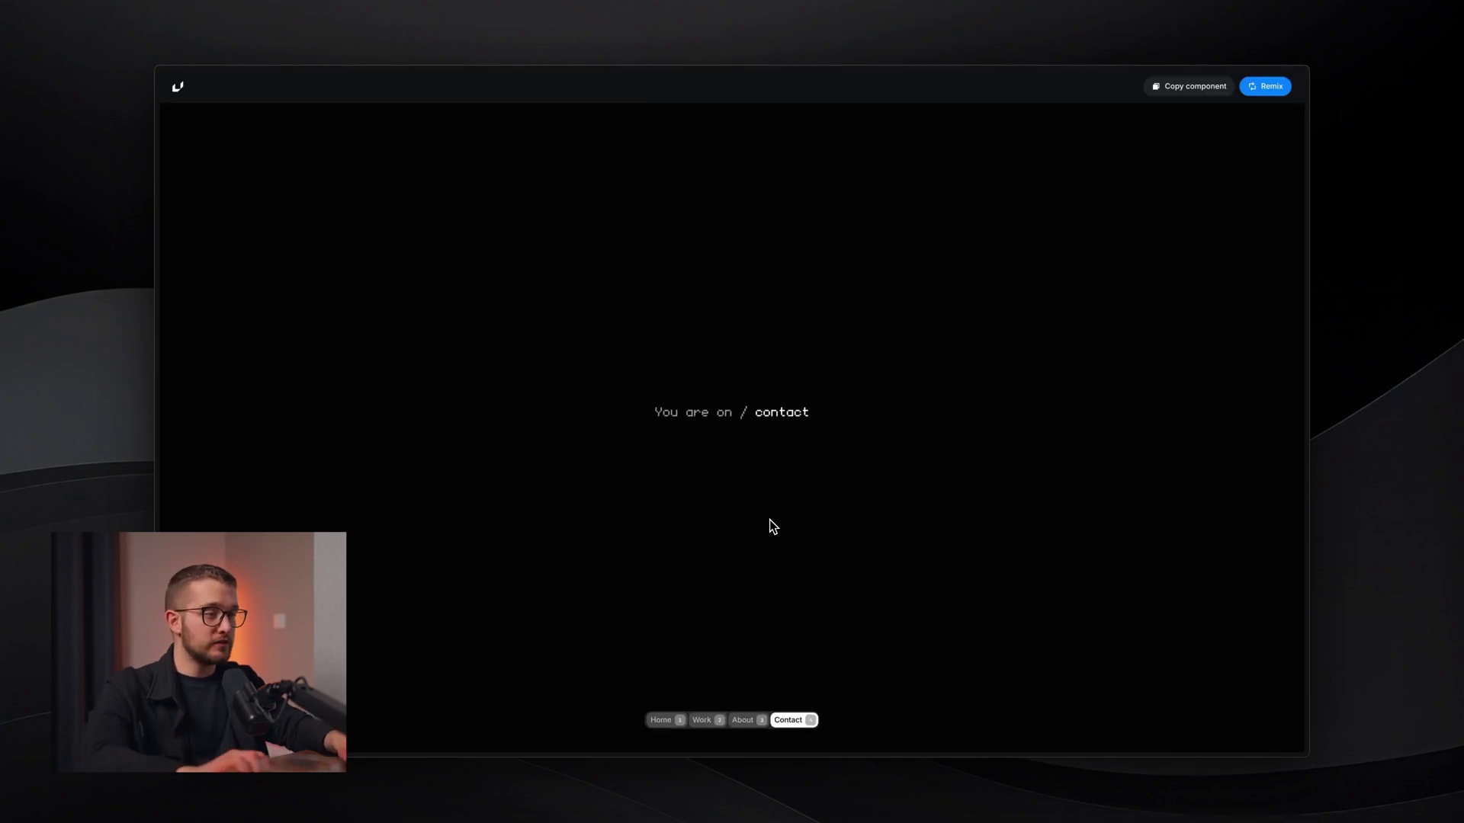
Test the site's number shortcuts 1 to 4 by switching repeatedly among the Home, Work, About and Contact pages, ending on Home
key(2)
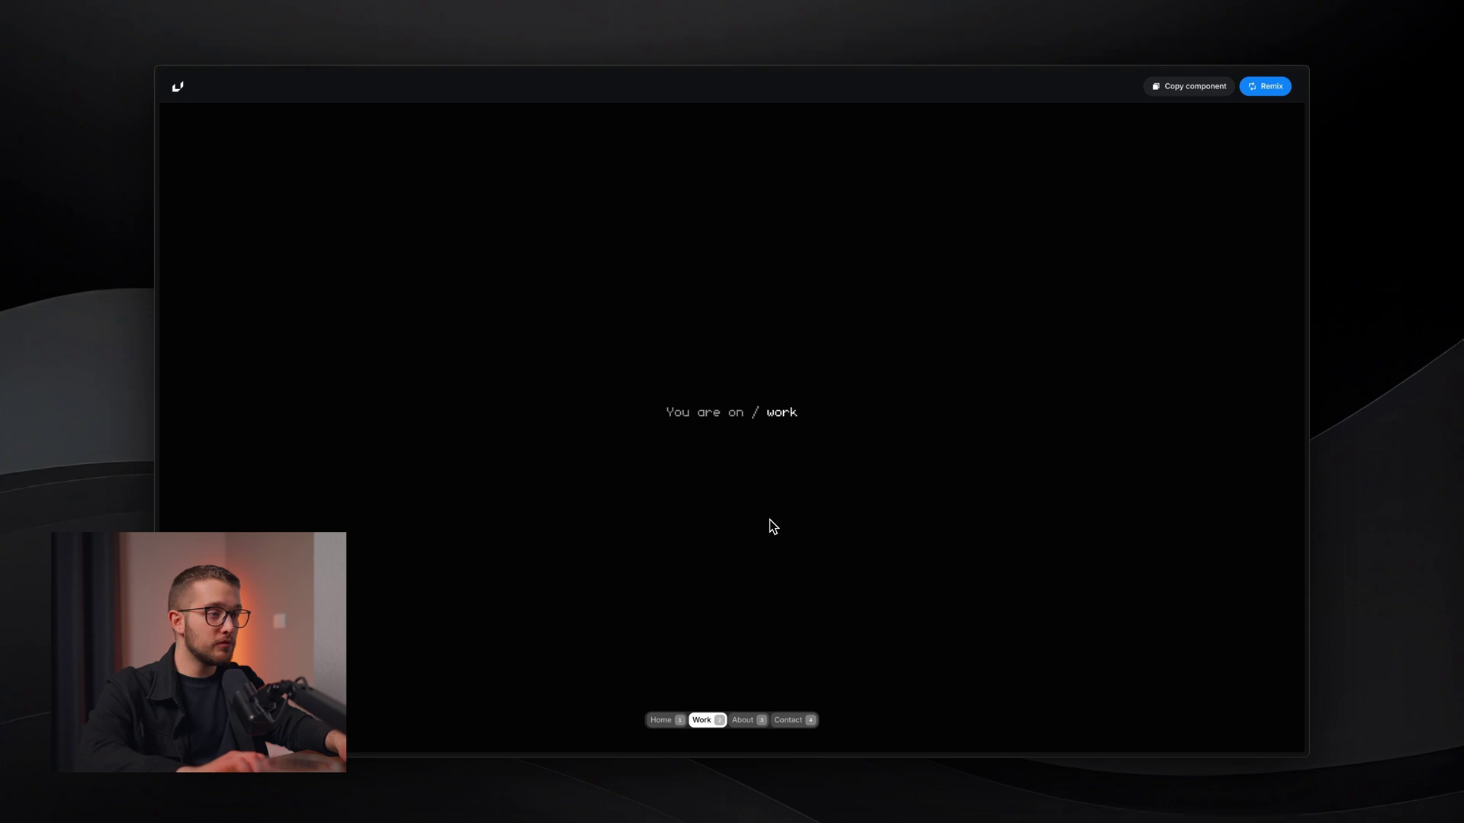
key(3)
key(4)
key(3)
key(4)
key(1)
key(2)
key(3)
key(4)
key(1)
key(3)
key(1)
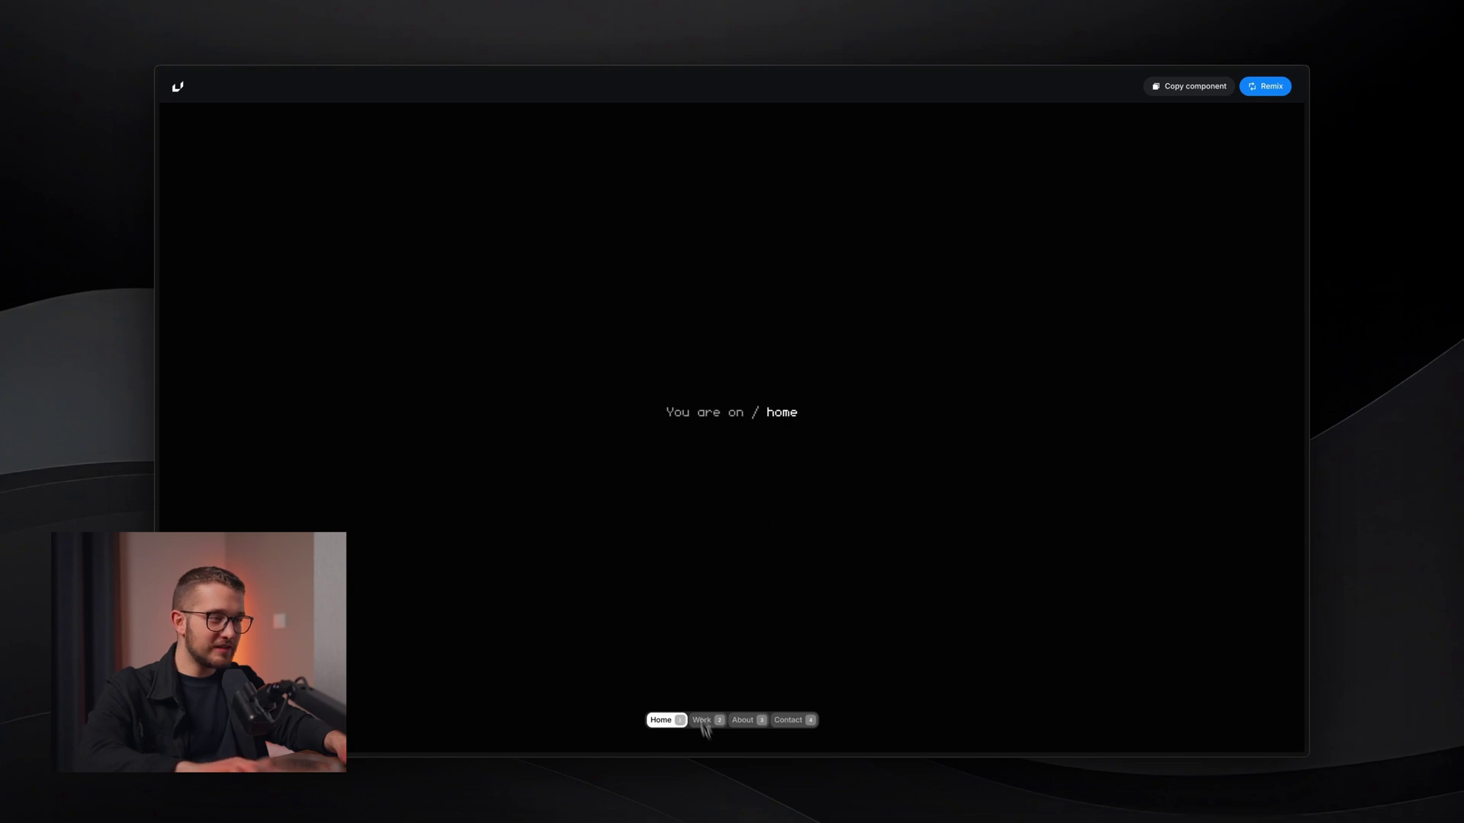
key(shift)
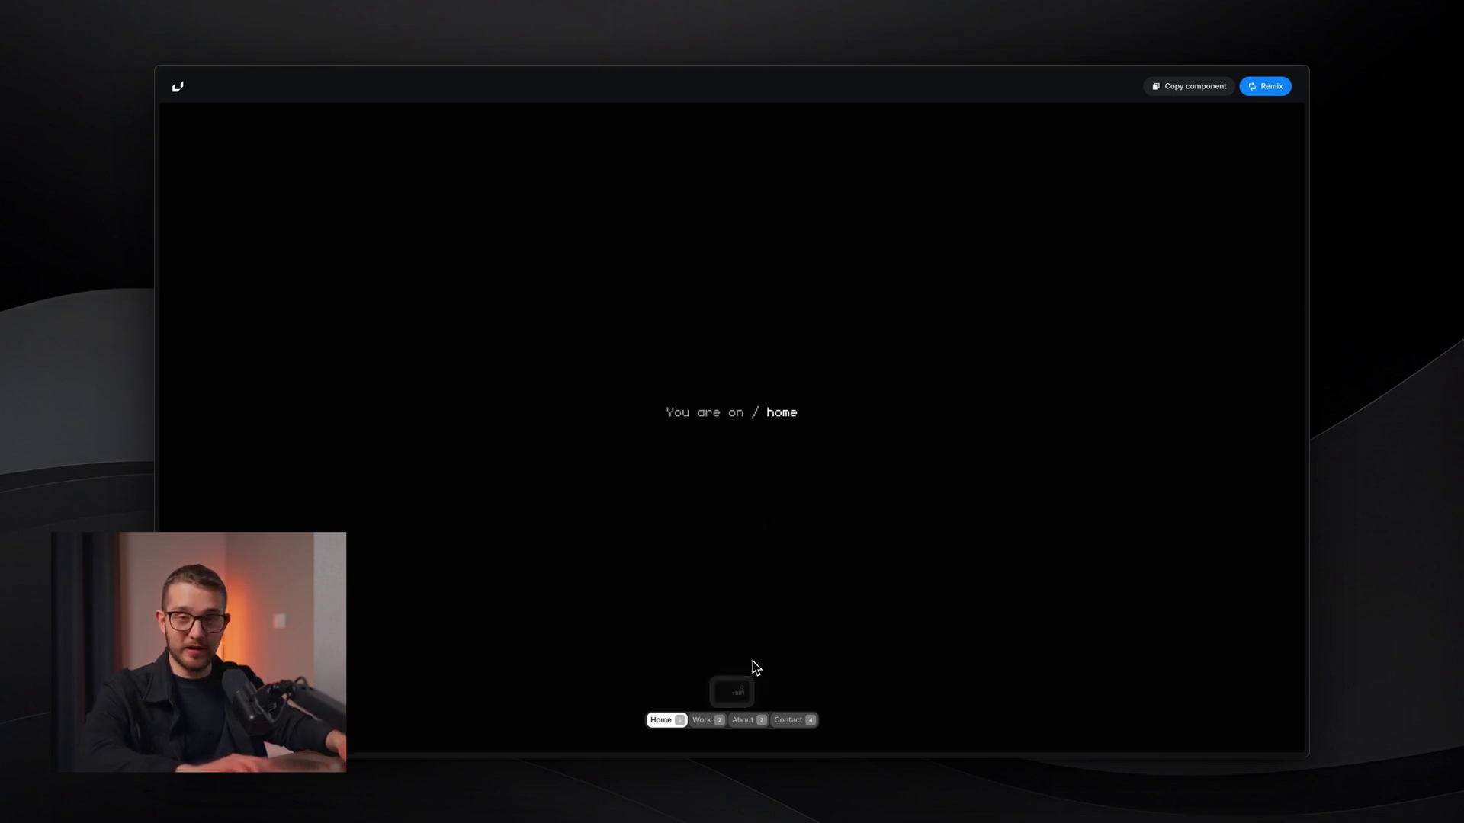
key(2)
key(3)
key(4)
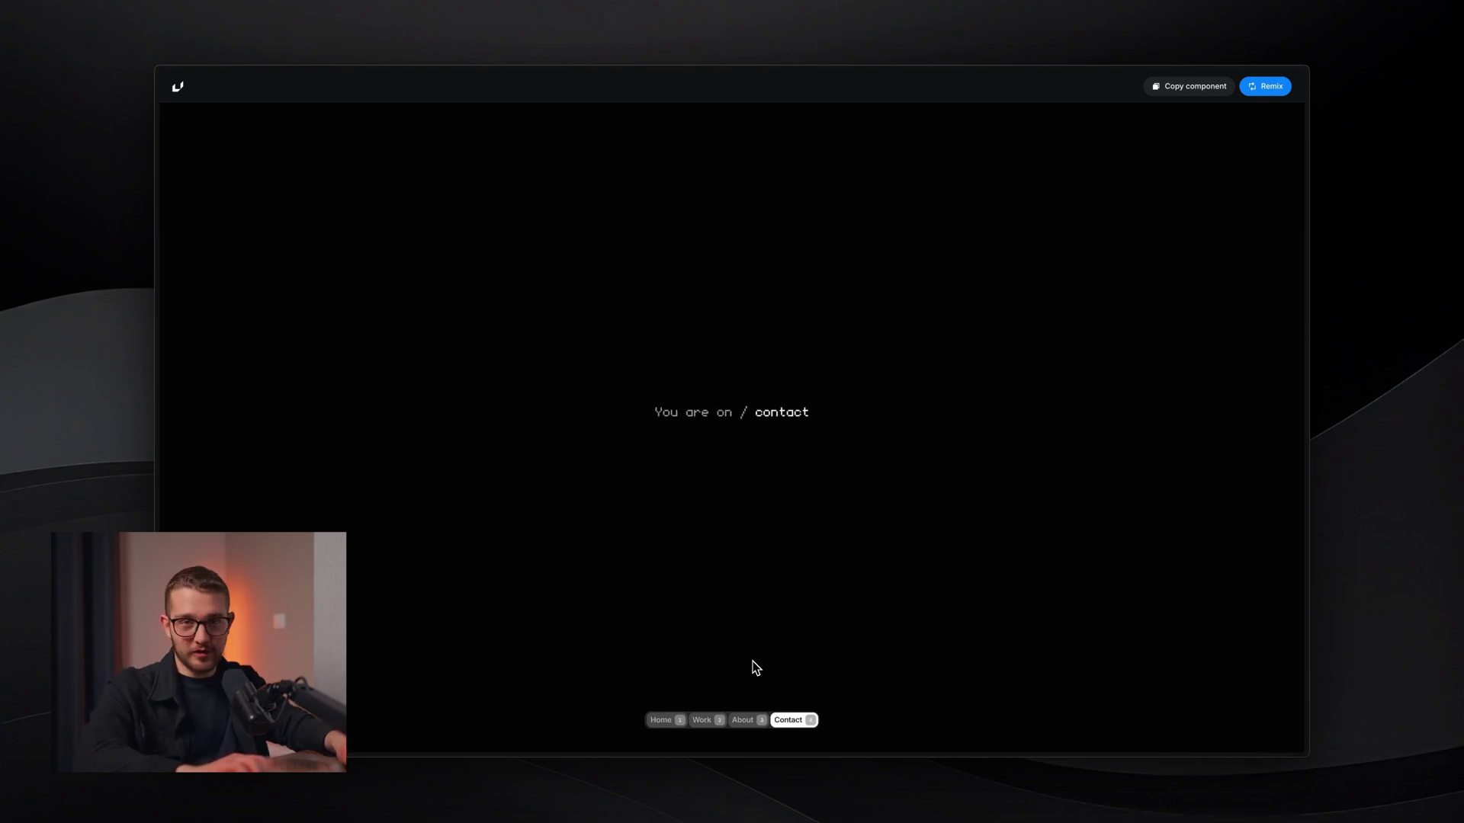
key(1)
key(3)
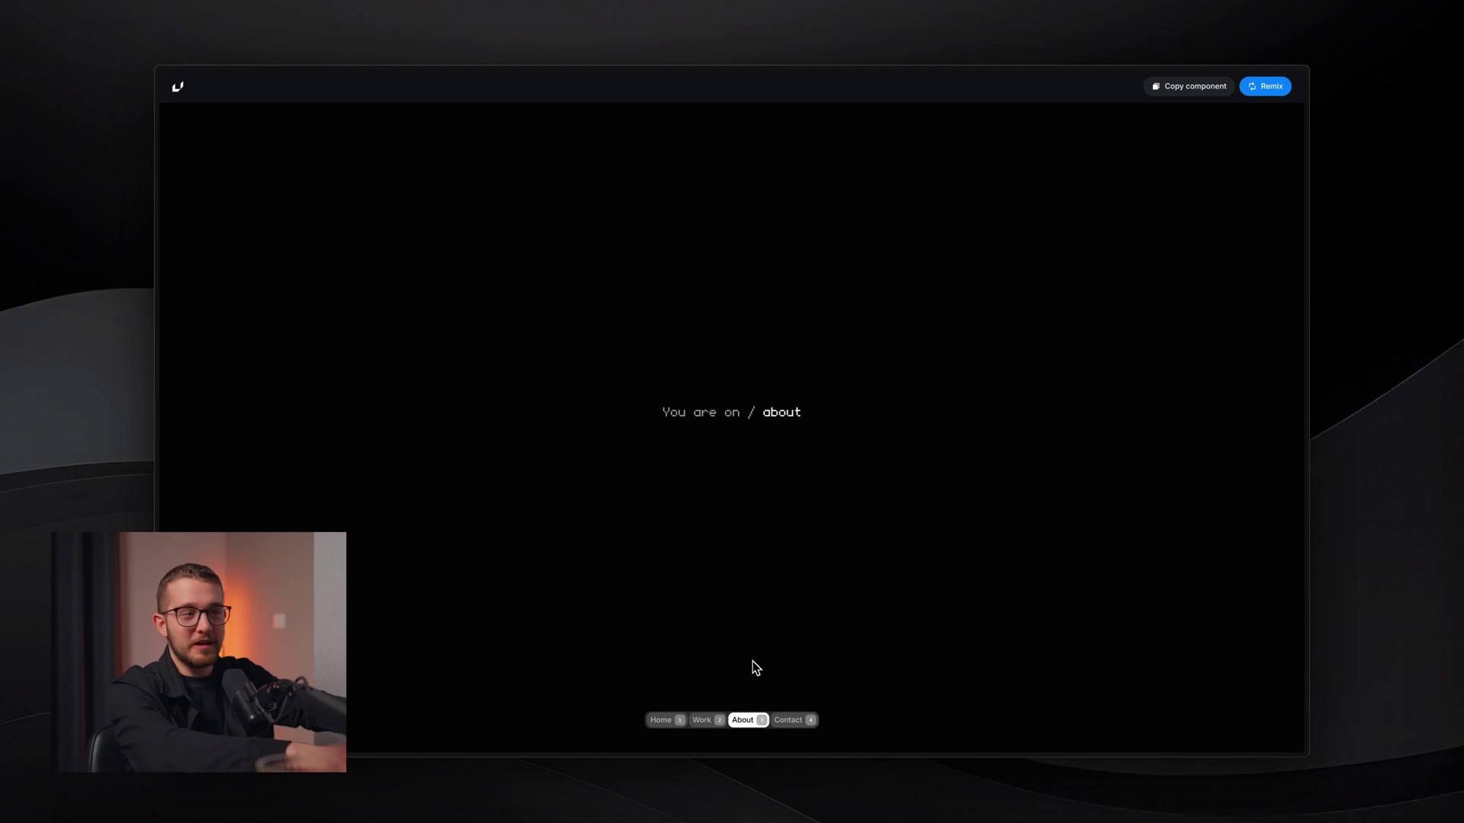
key(4)
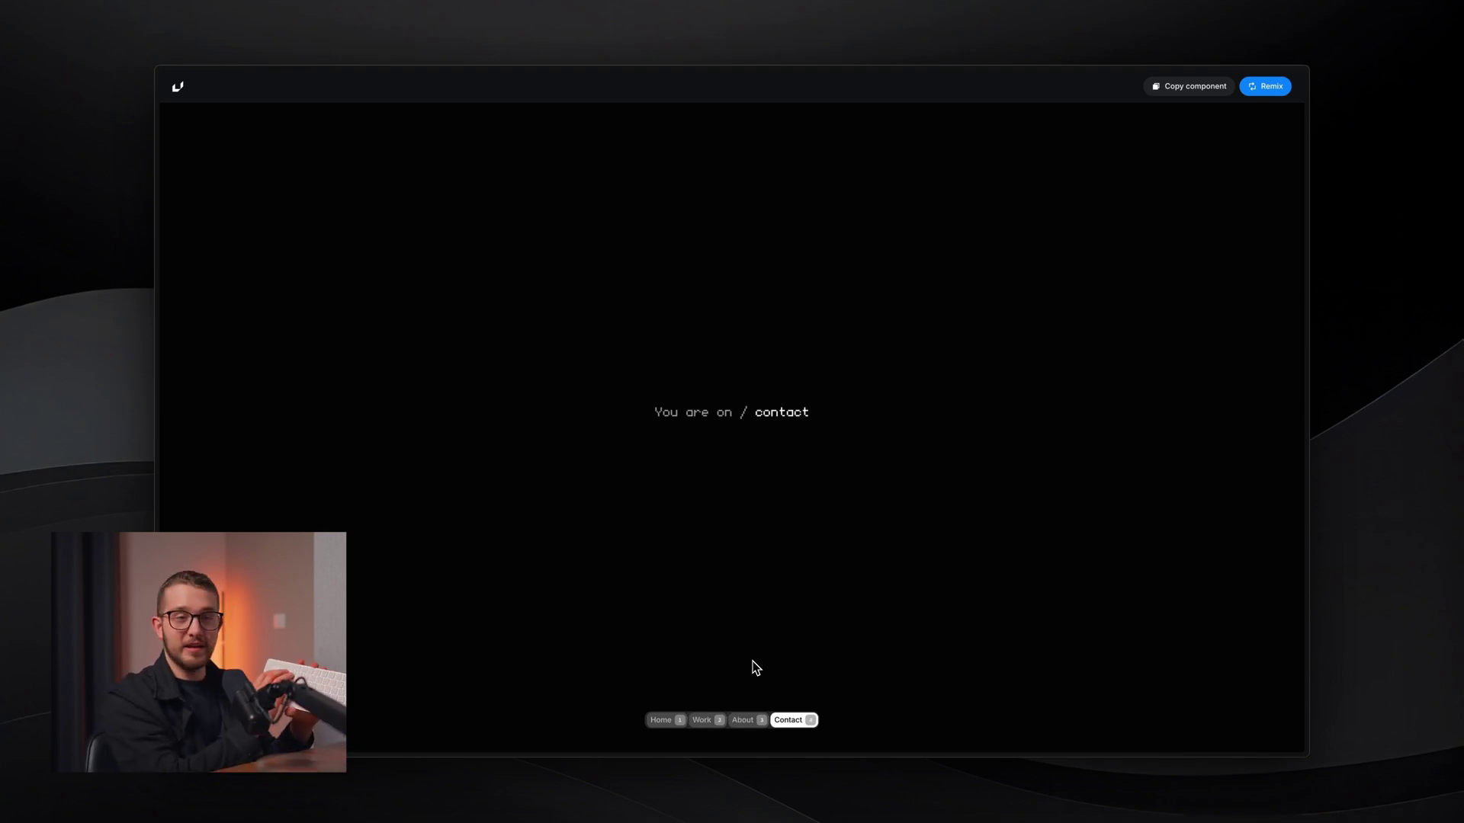
key(1)
key(2)
key(3)
key(2)
key(4)
key(1)
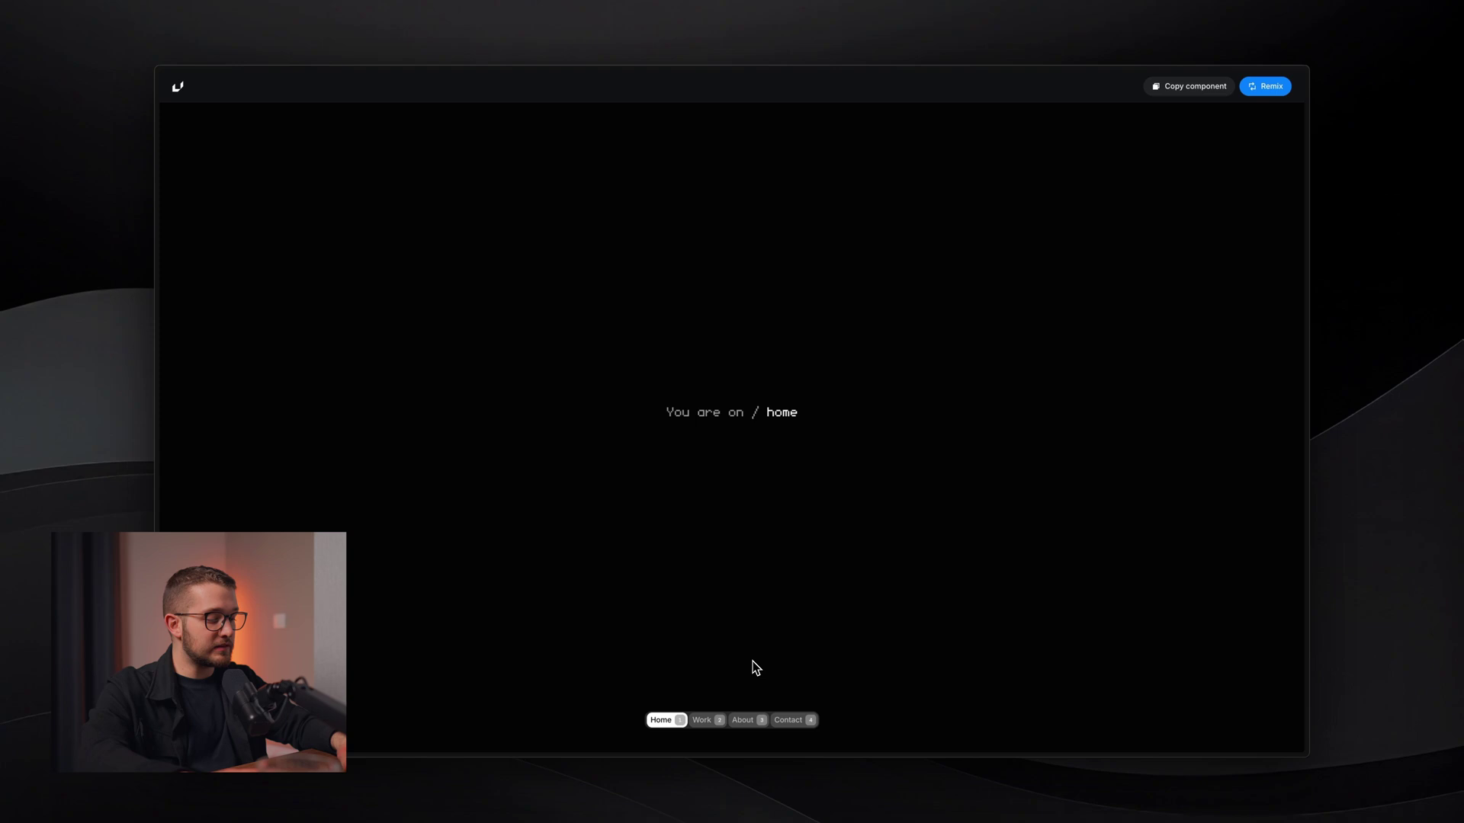
Switch to Framer and draw a frame about 116 by 75 below the "You are on / home" text
key(super+Tab)
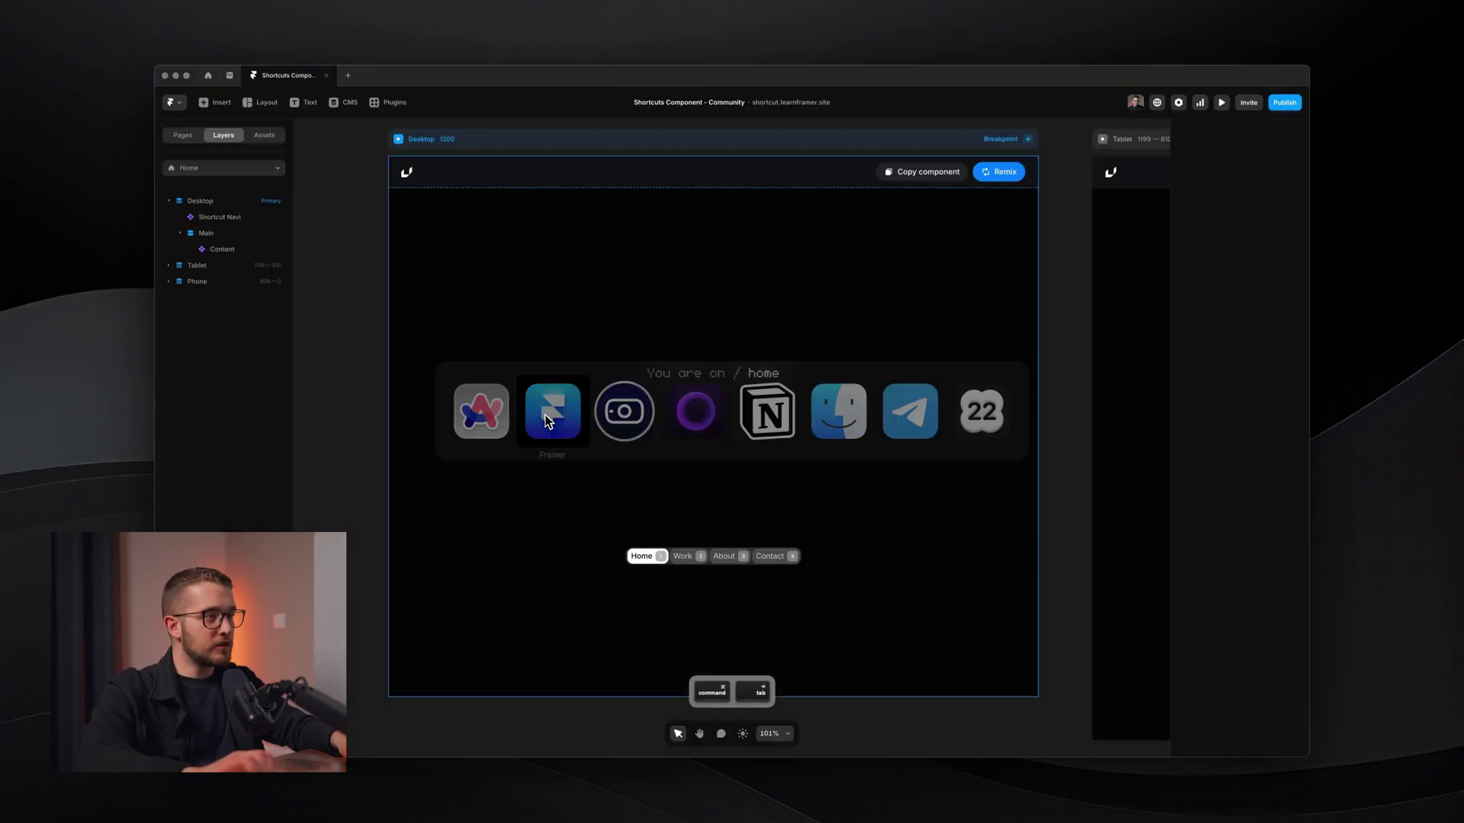
click(662, 429)
scroll(663, 429, up, 1)
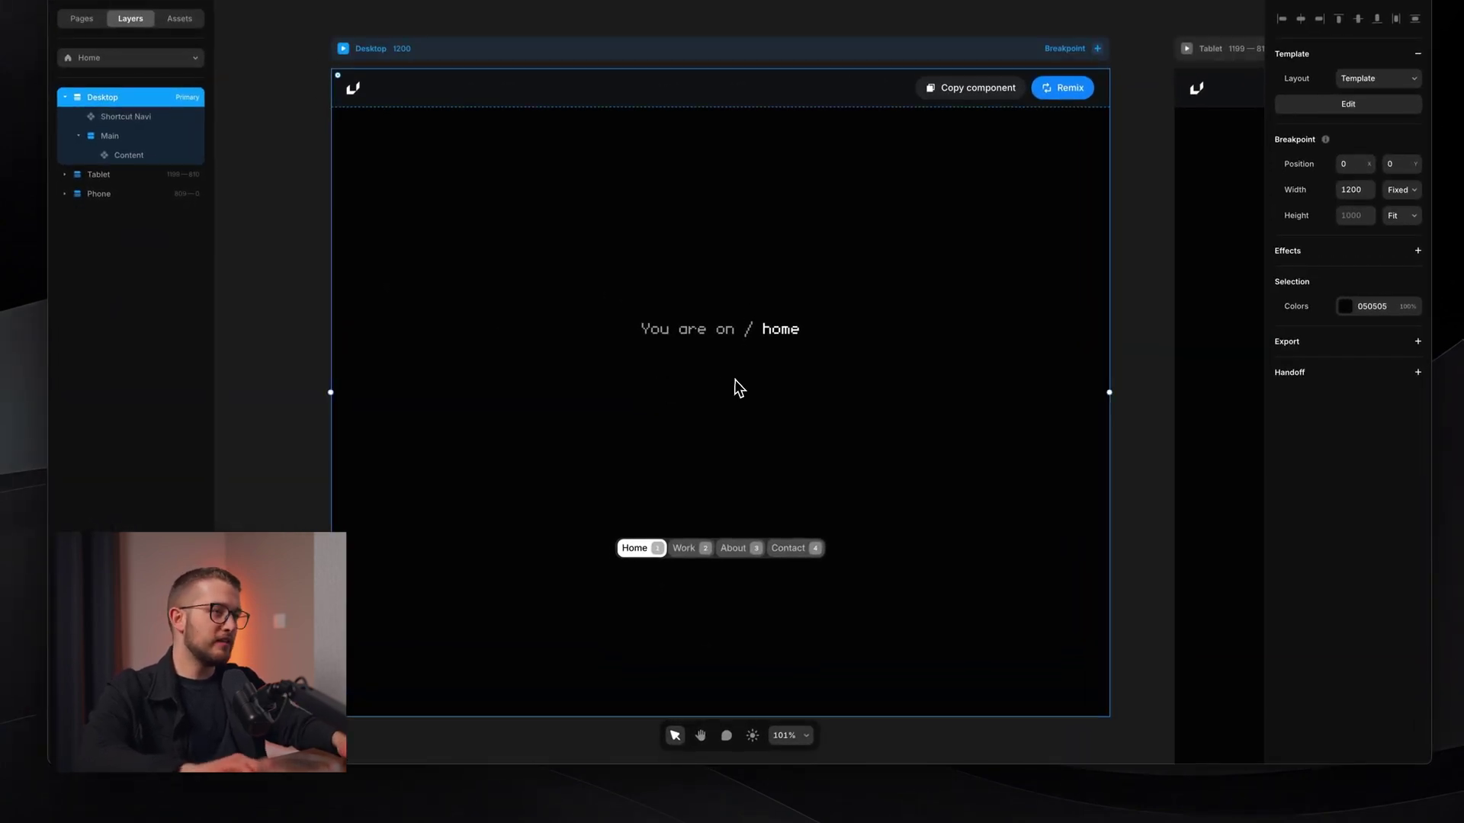
scroll(728, 429, up, 1)
key(f)
drag(676, 371, 758, 422)
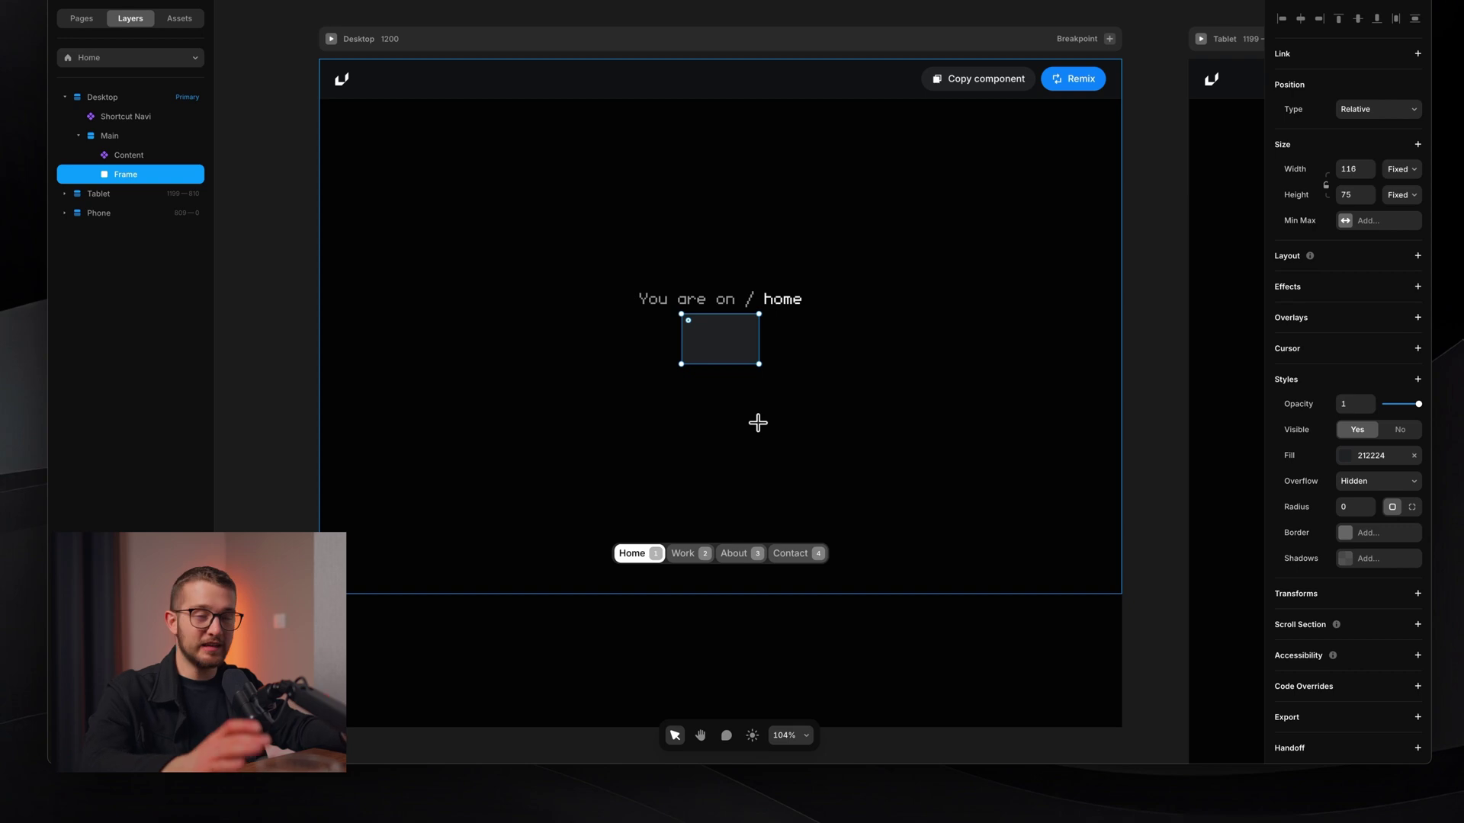
Link the frame below the "You are on / home" text to the /about page
scroll(735, 366, up, 5)
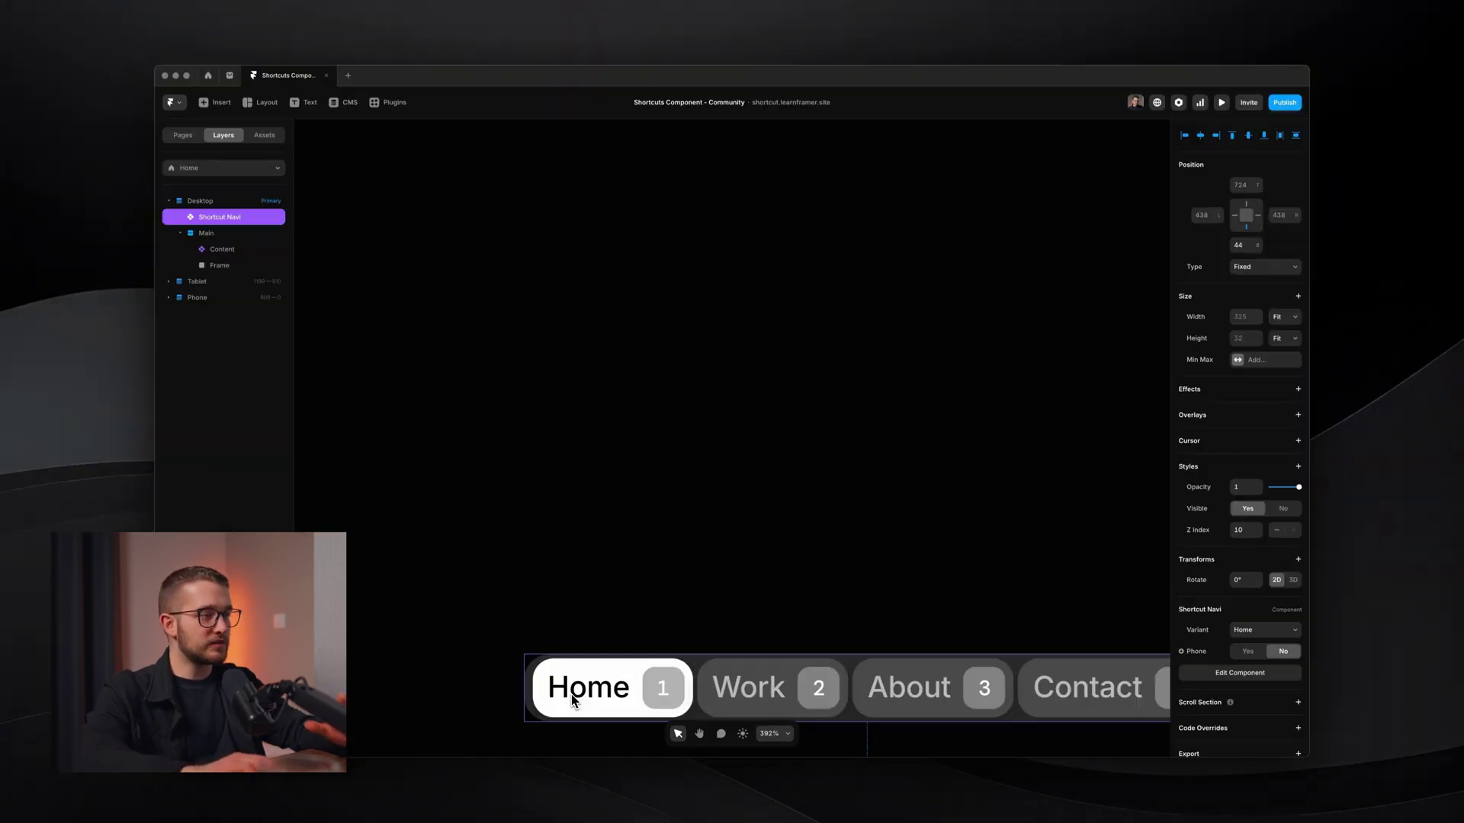
ctrl+scroll(570, 693, down, 5)
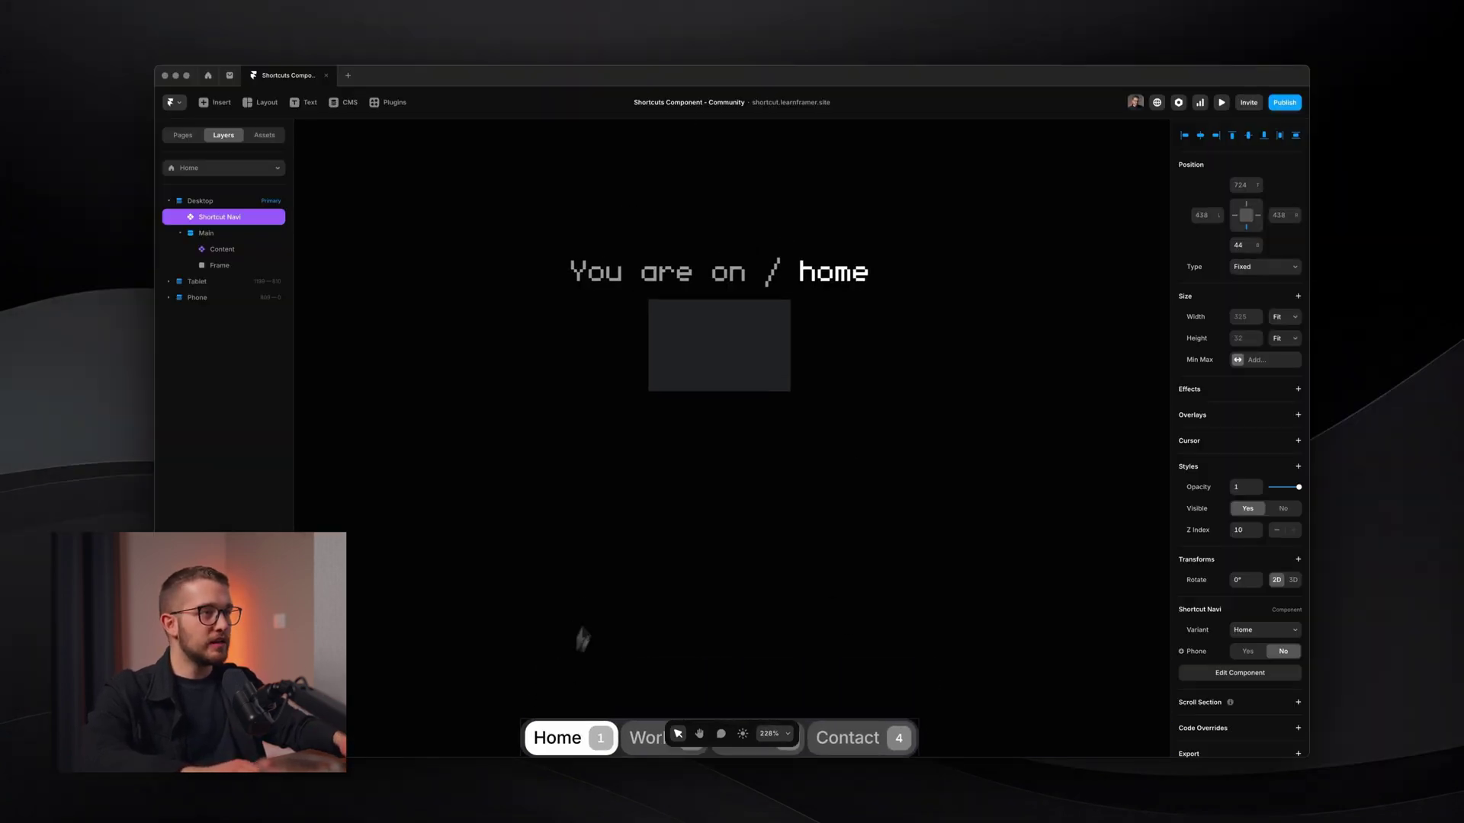
click(709, 434)
scroll(709, 435, up, 1)
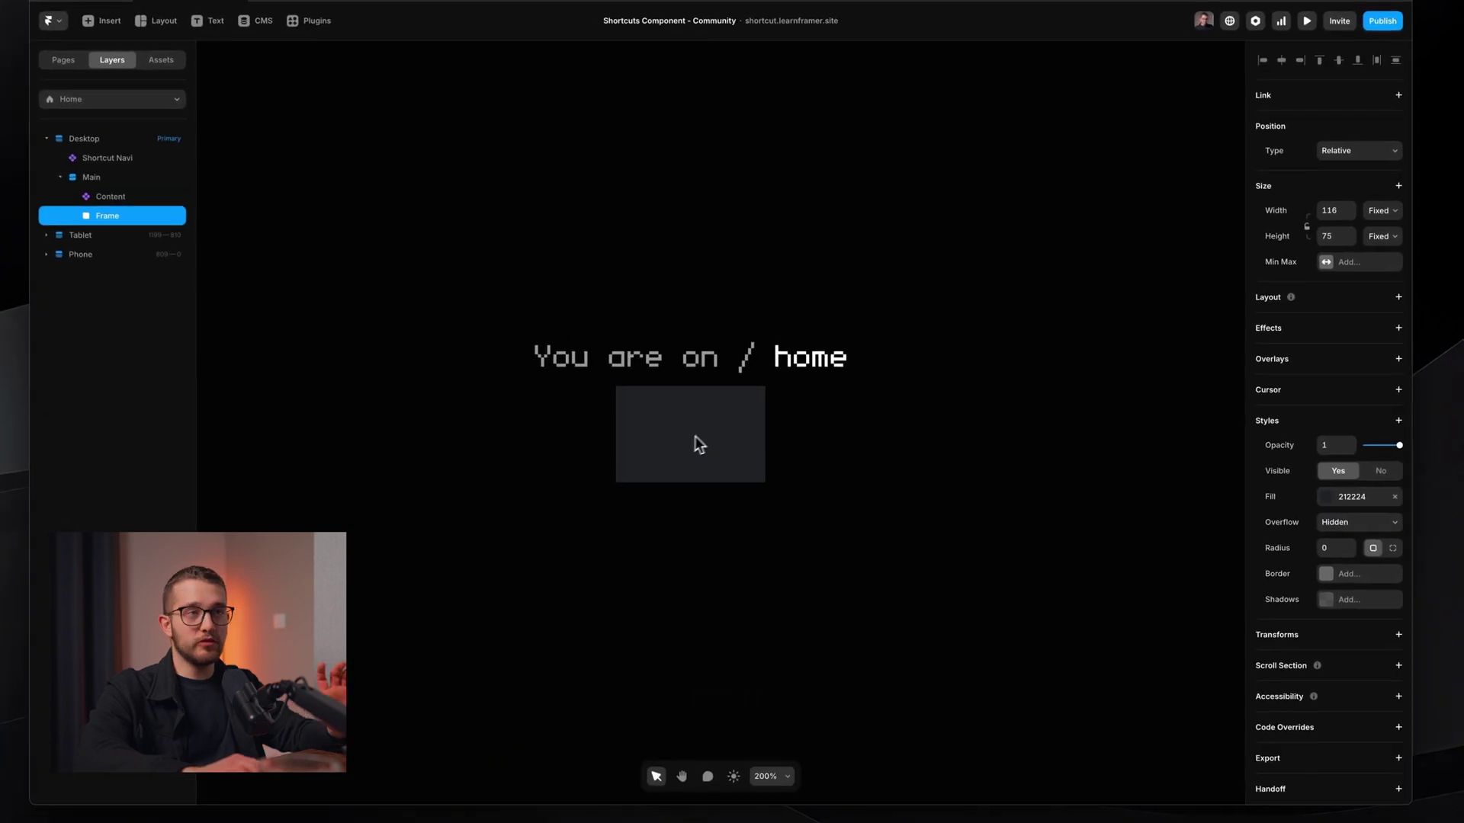
click(1349, 137)
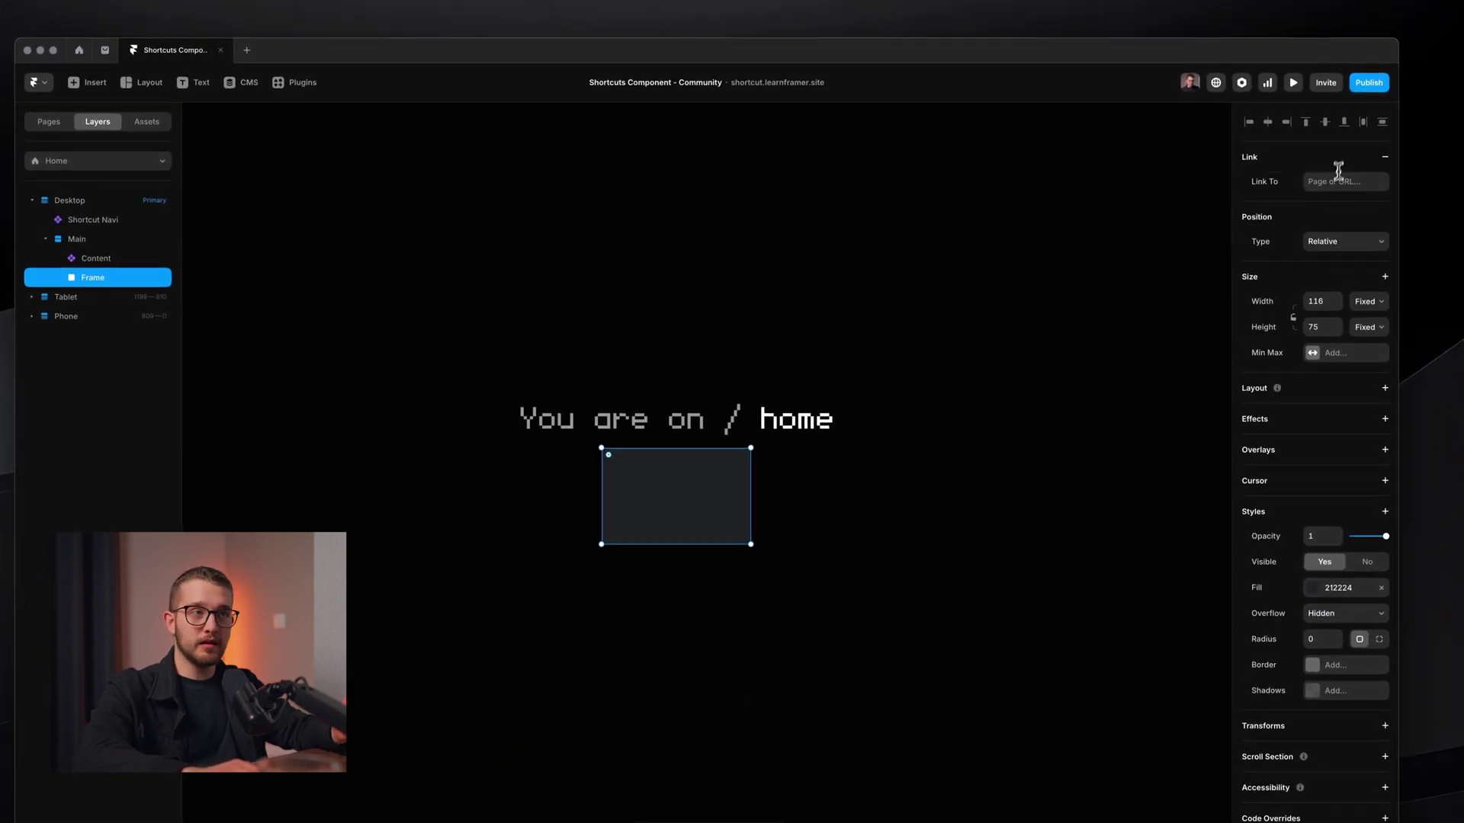
click(1340, 164)
click(1288, 269)
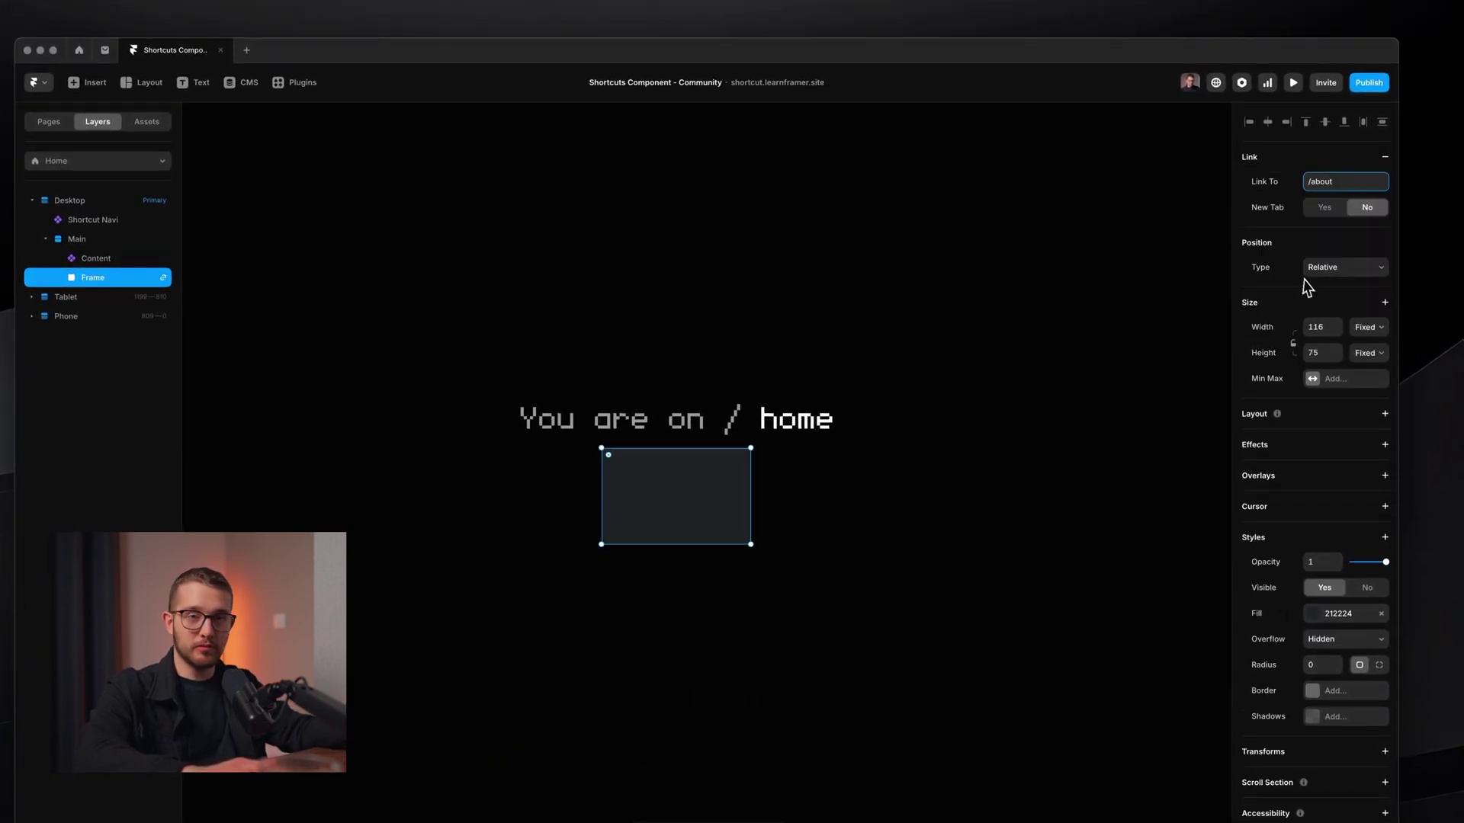
Preview the site, follow the frame's link to the About page, and return to the editing canvas
click(1093, 396)
key(super+p)
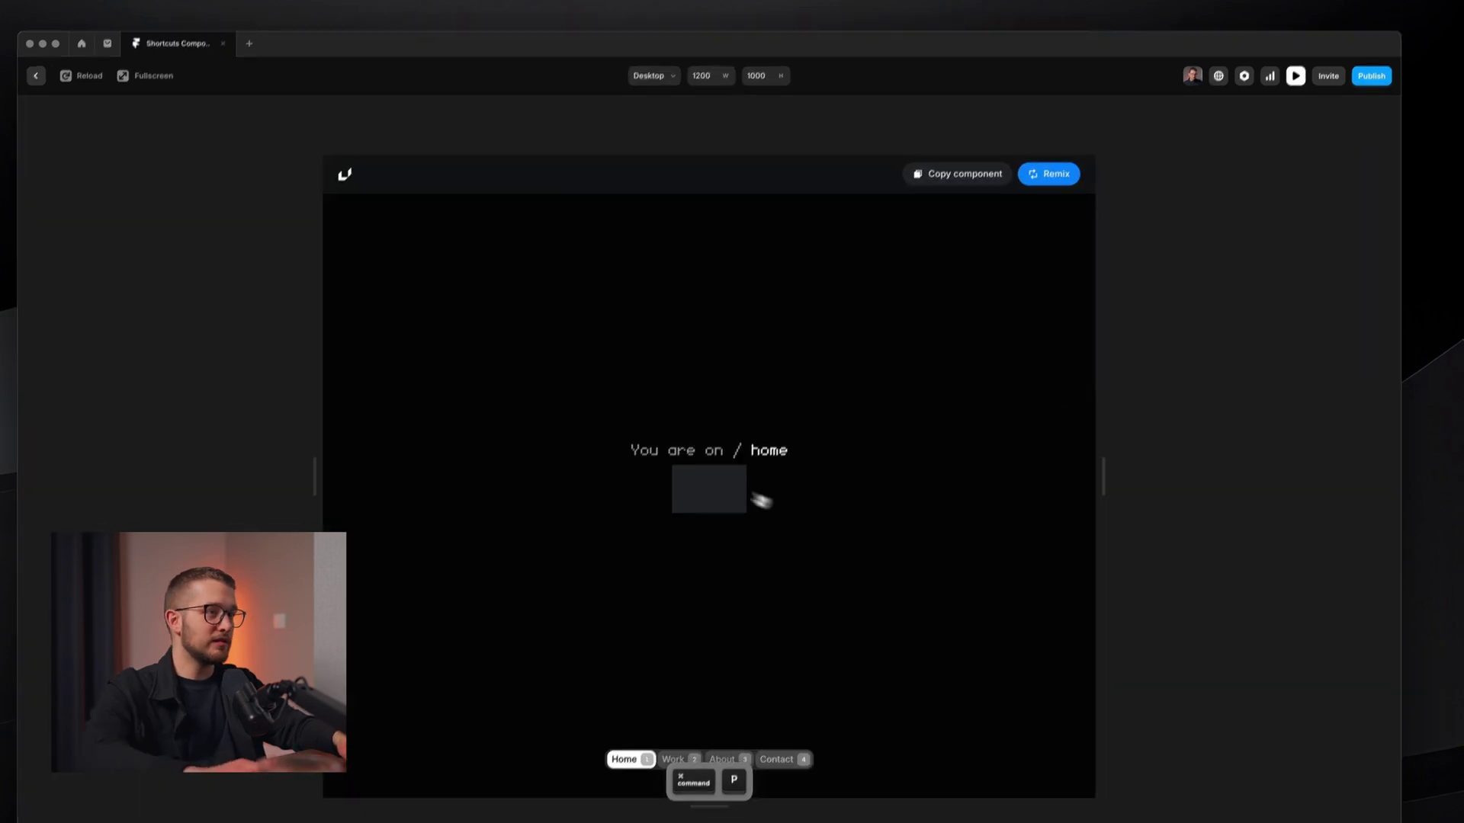
click(702, 490)
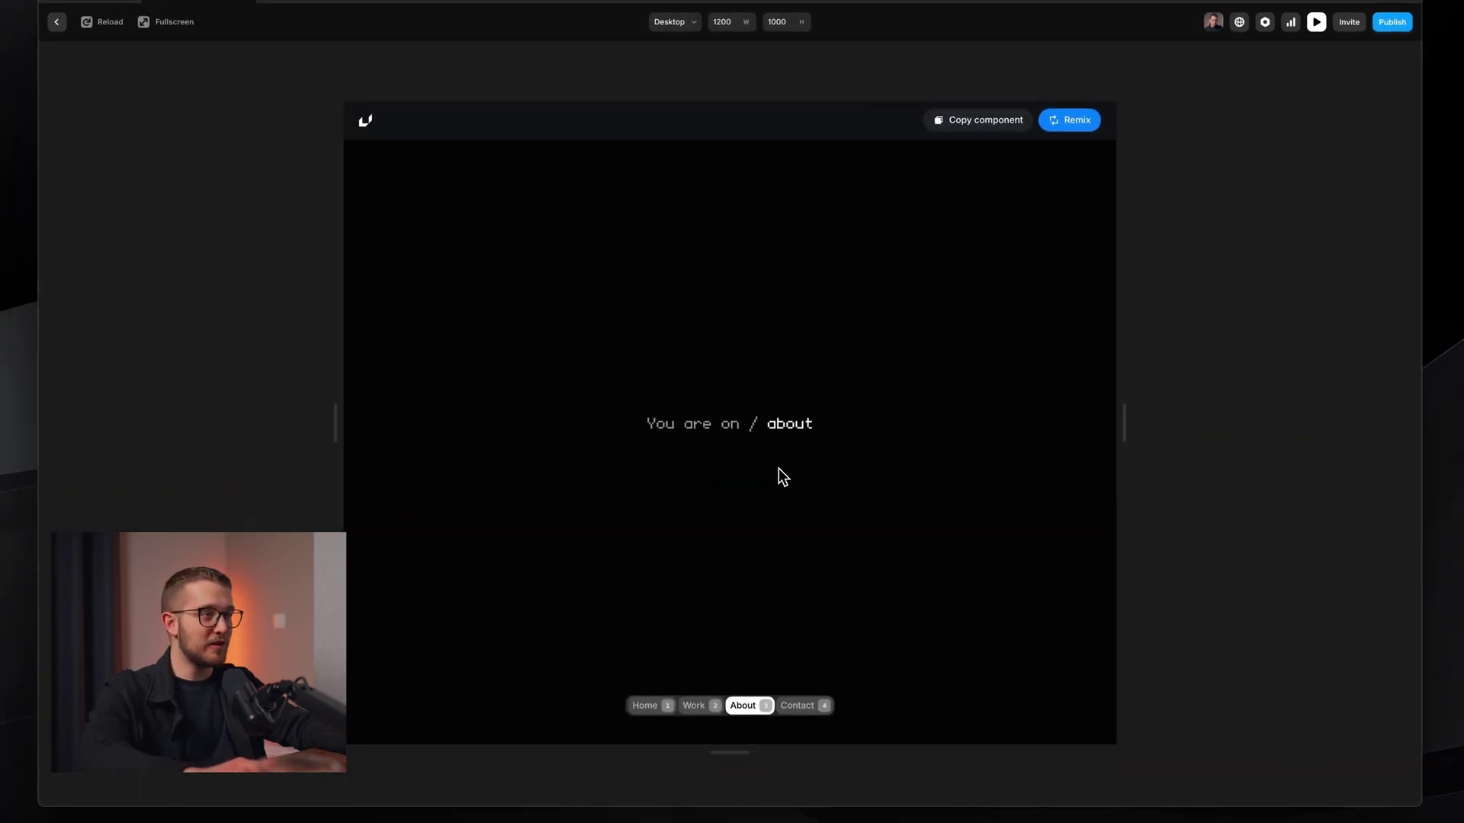
key(Escape)
click(733, 442)
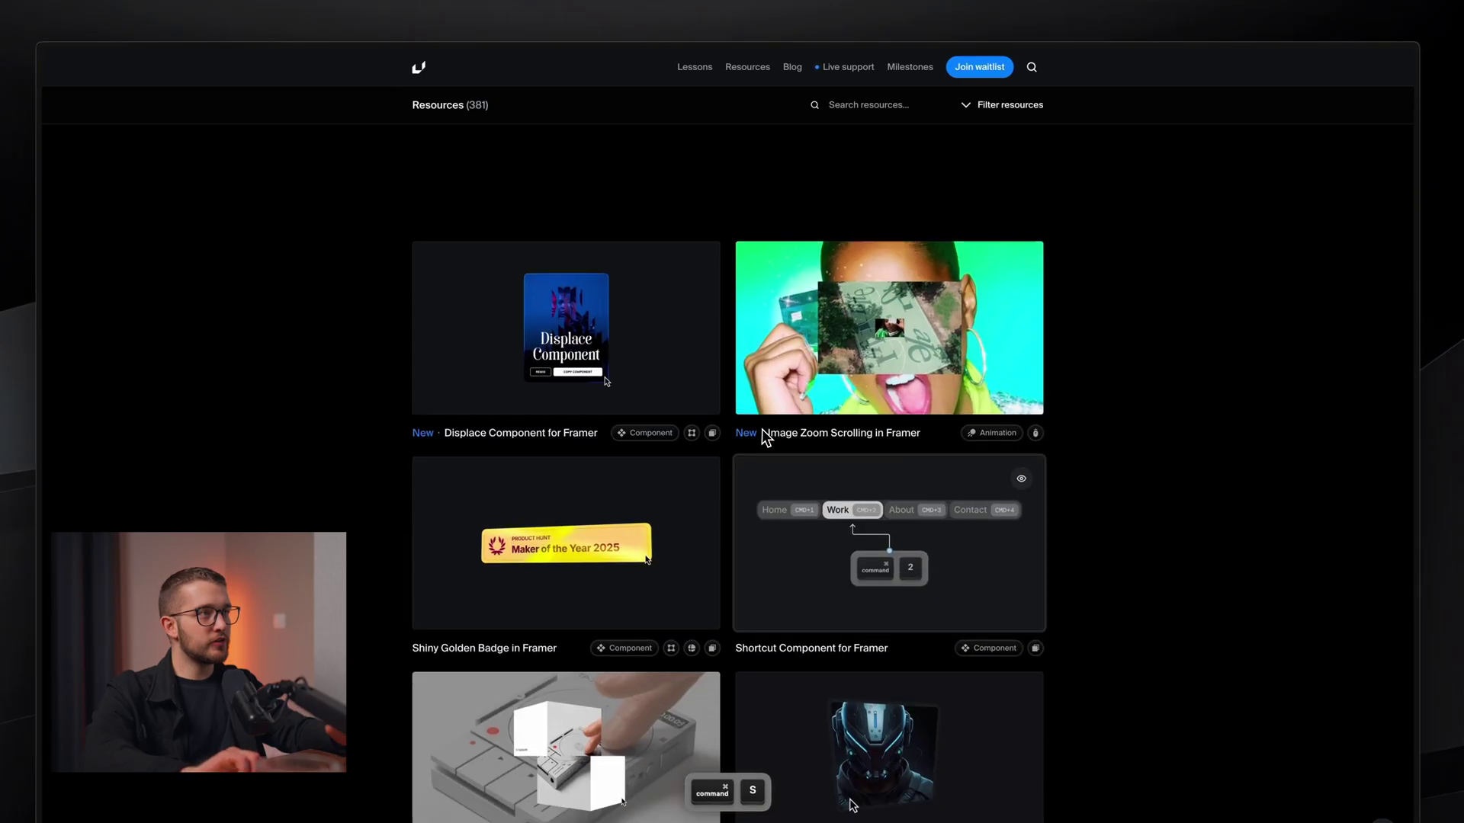
Search the Framer University resources for "short" and open the Shortcut Component for Framer page
scroll(761, 429, down, 2)
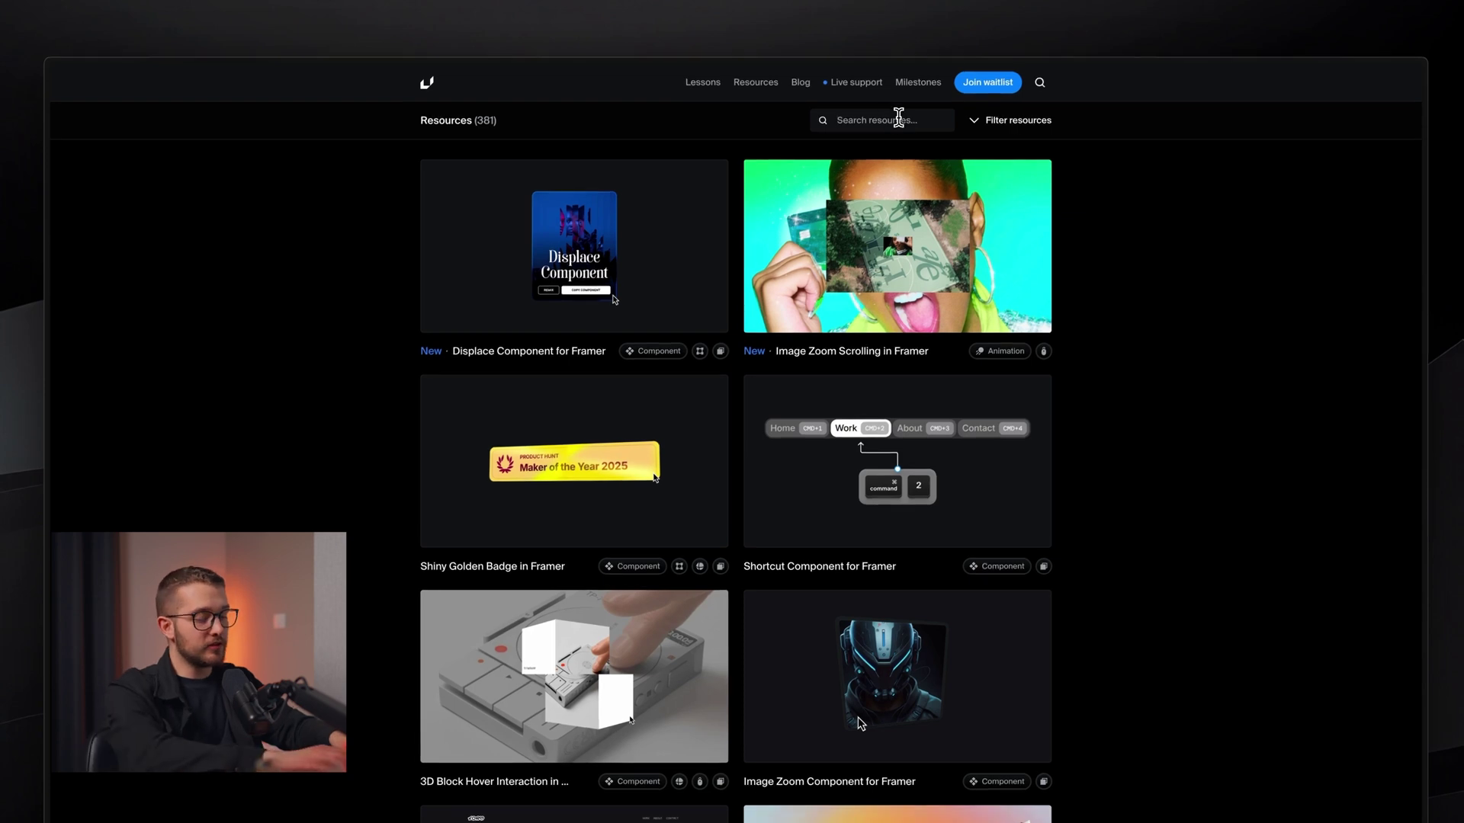
text(short)
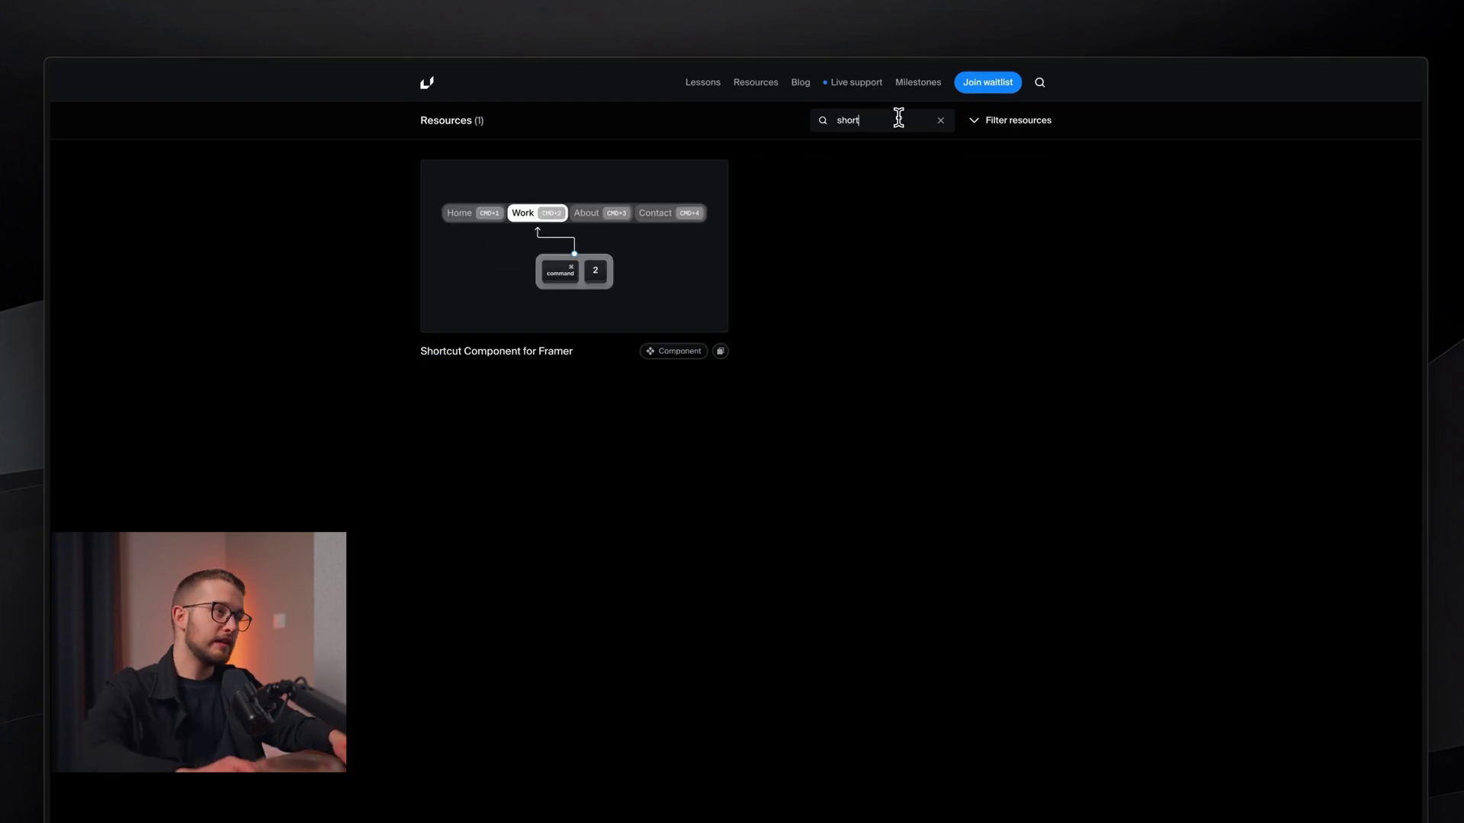
click(633, 259)
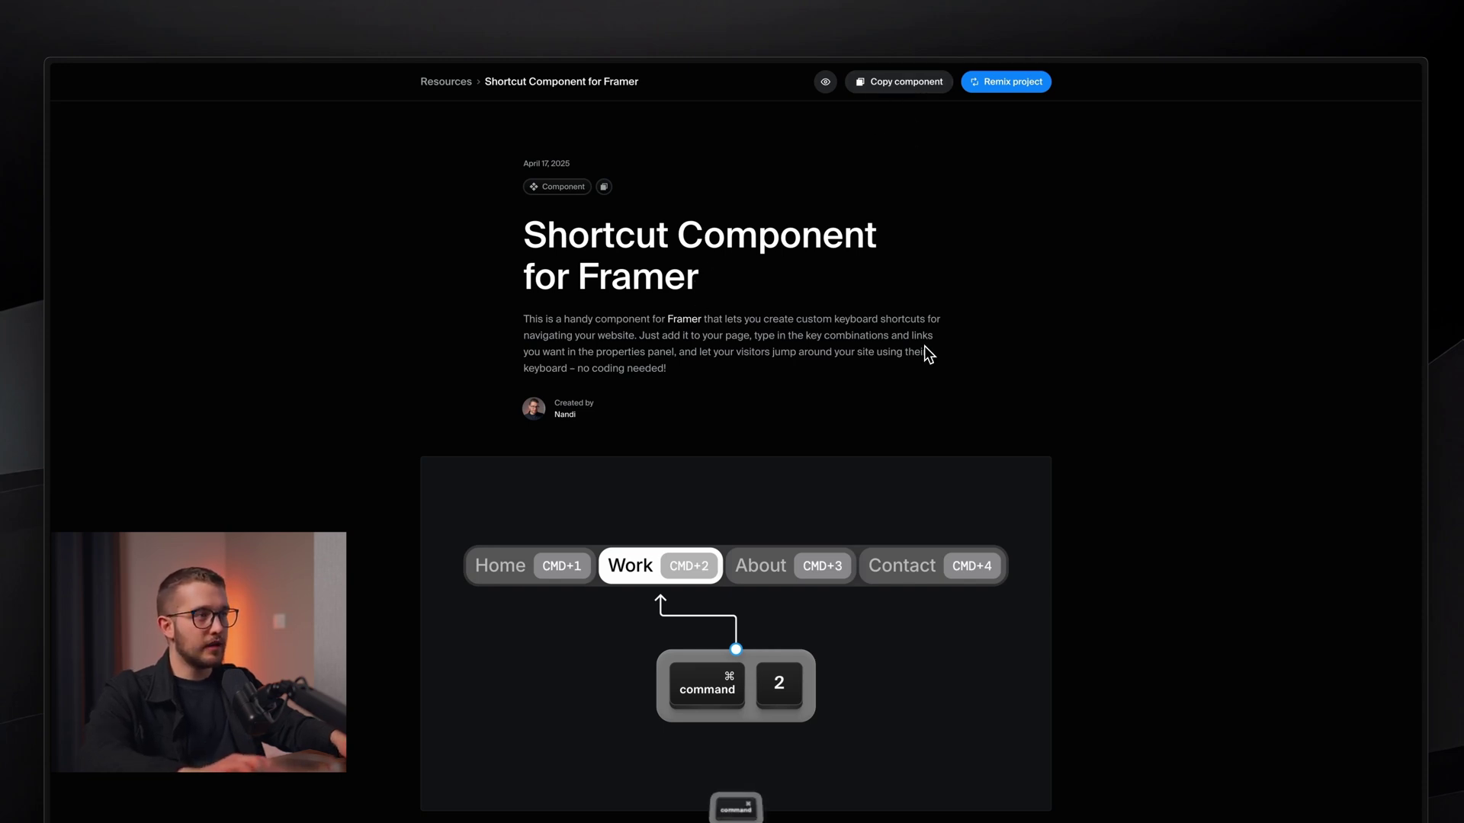
Switch to Framer, paste the Shortcuts component into Main, and move it directly under Desktop, above Shortcut Navi
key(super+Tab)
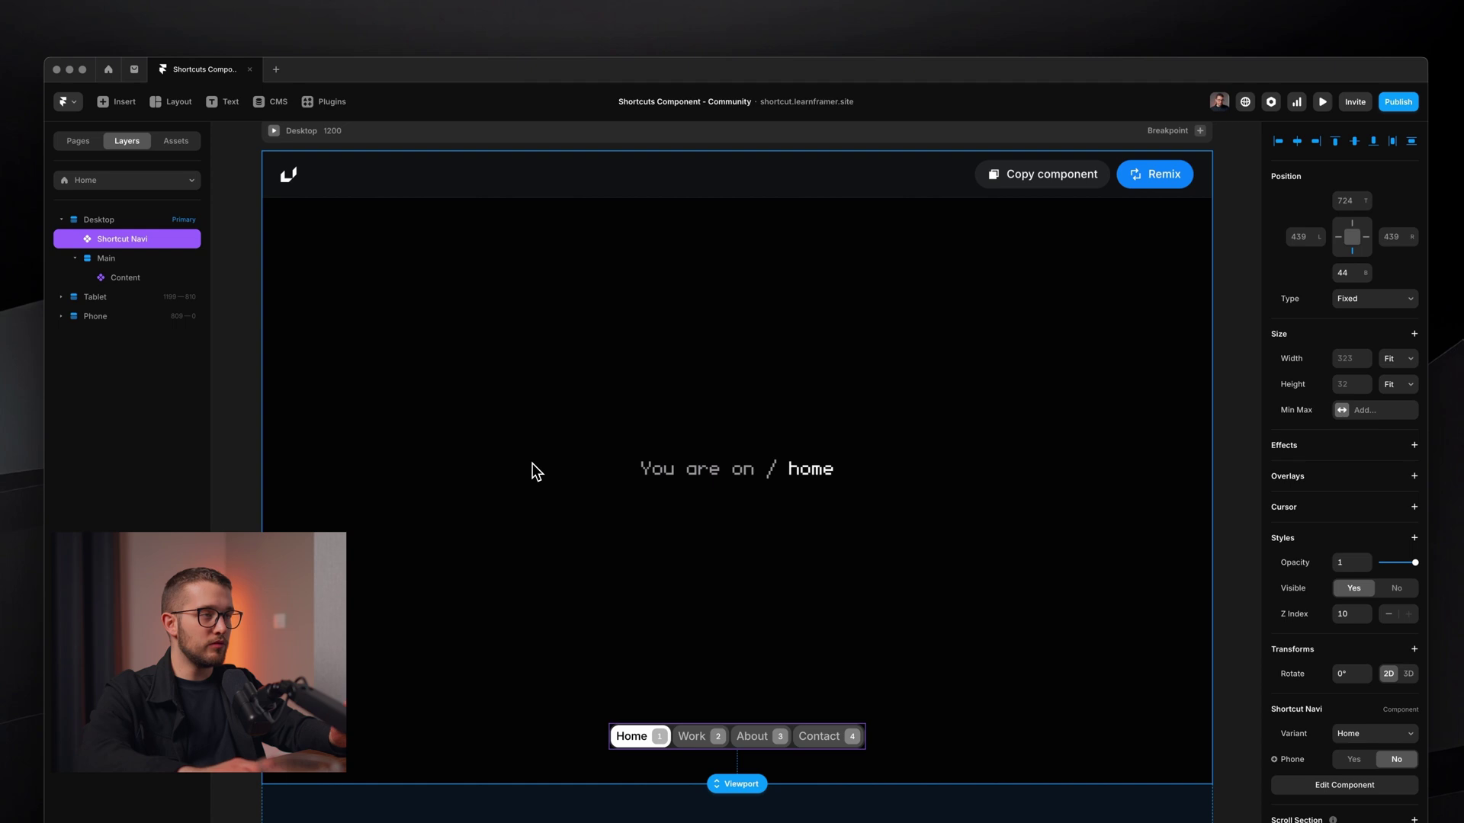
click(532, 464)
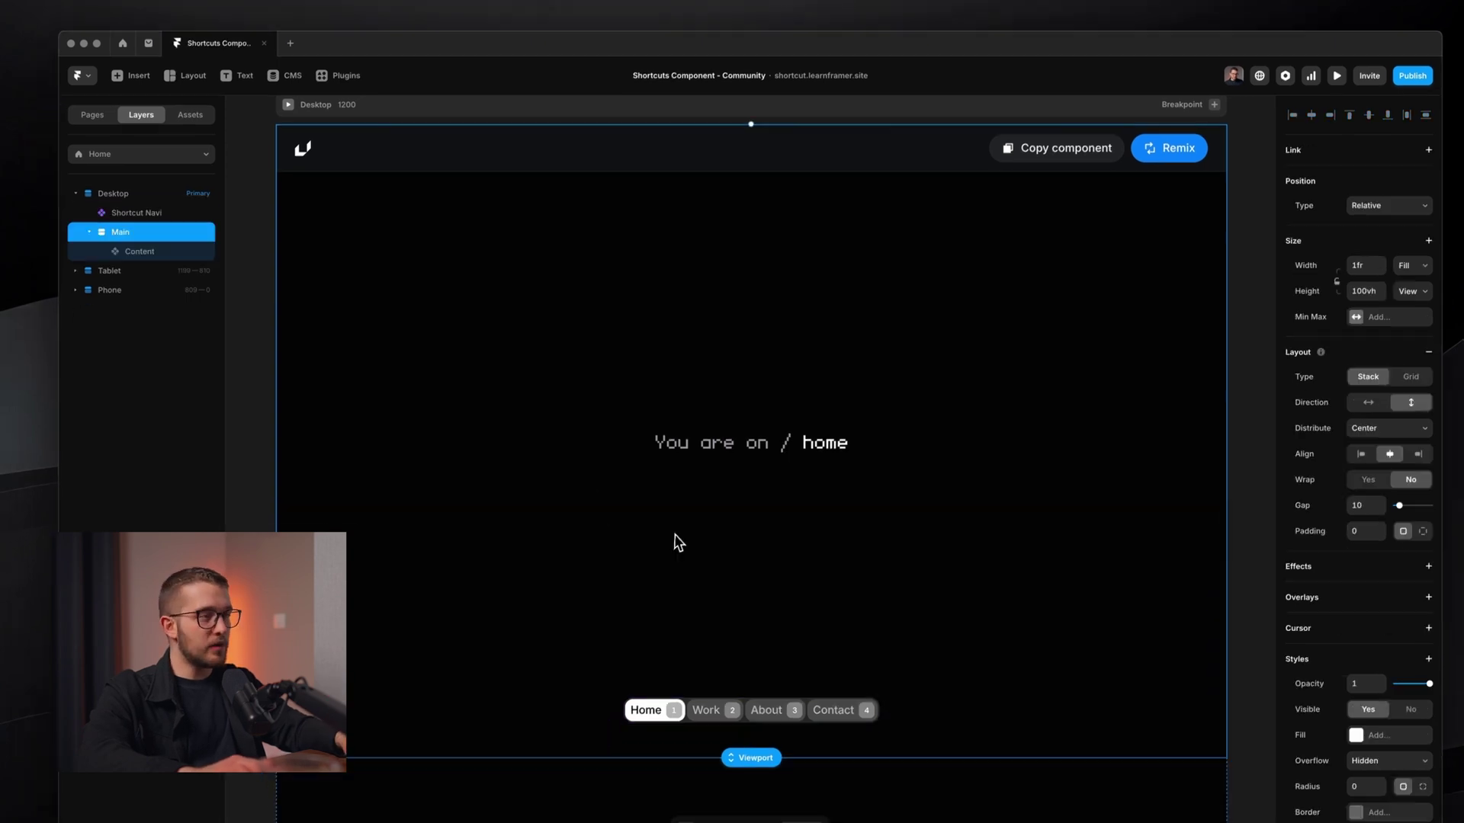
key(super+v)
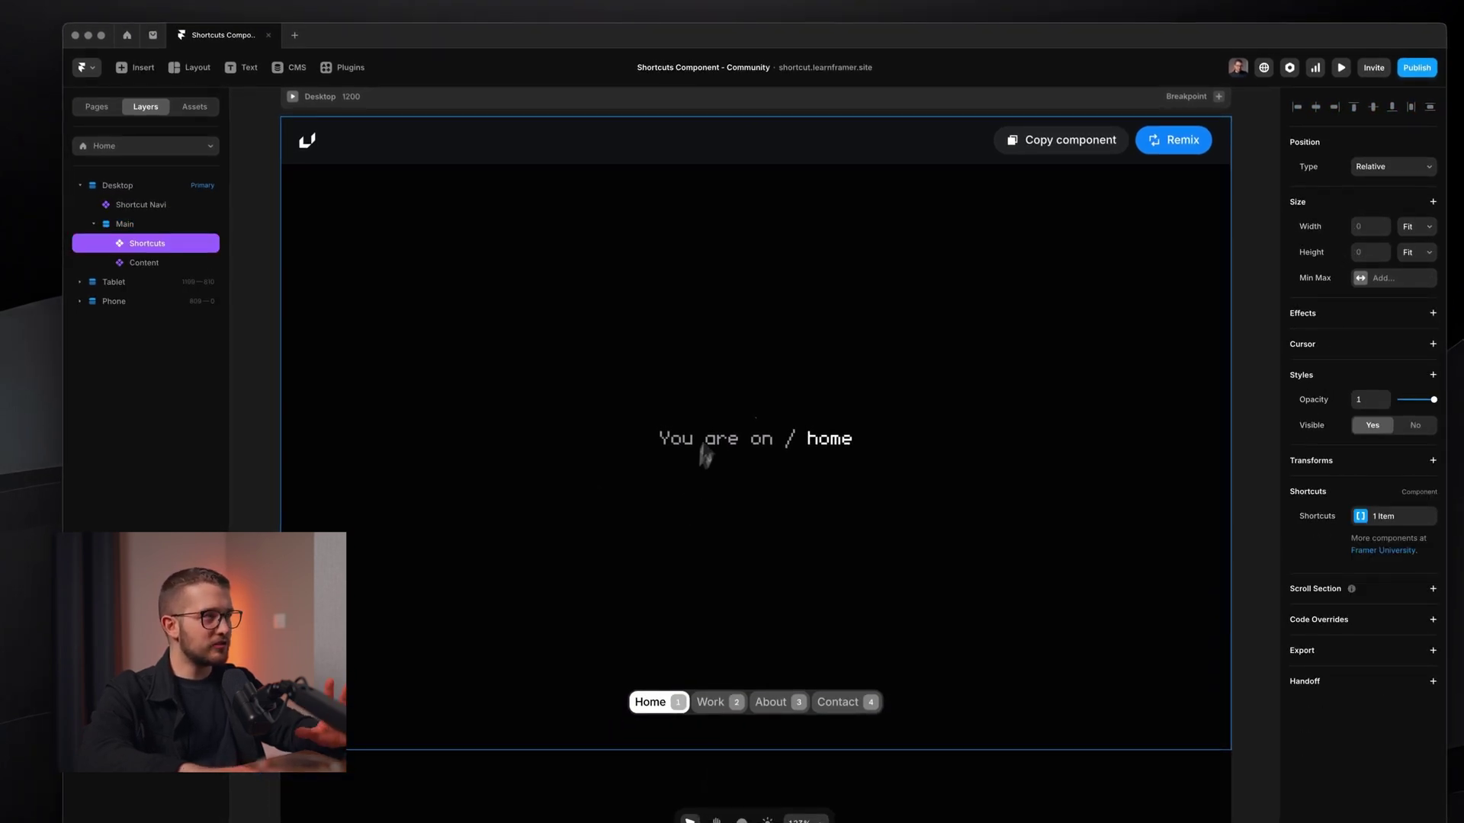
drag(181, 251, 172, 193)
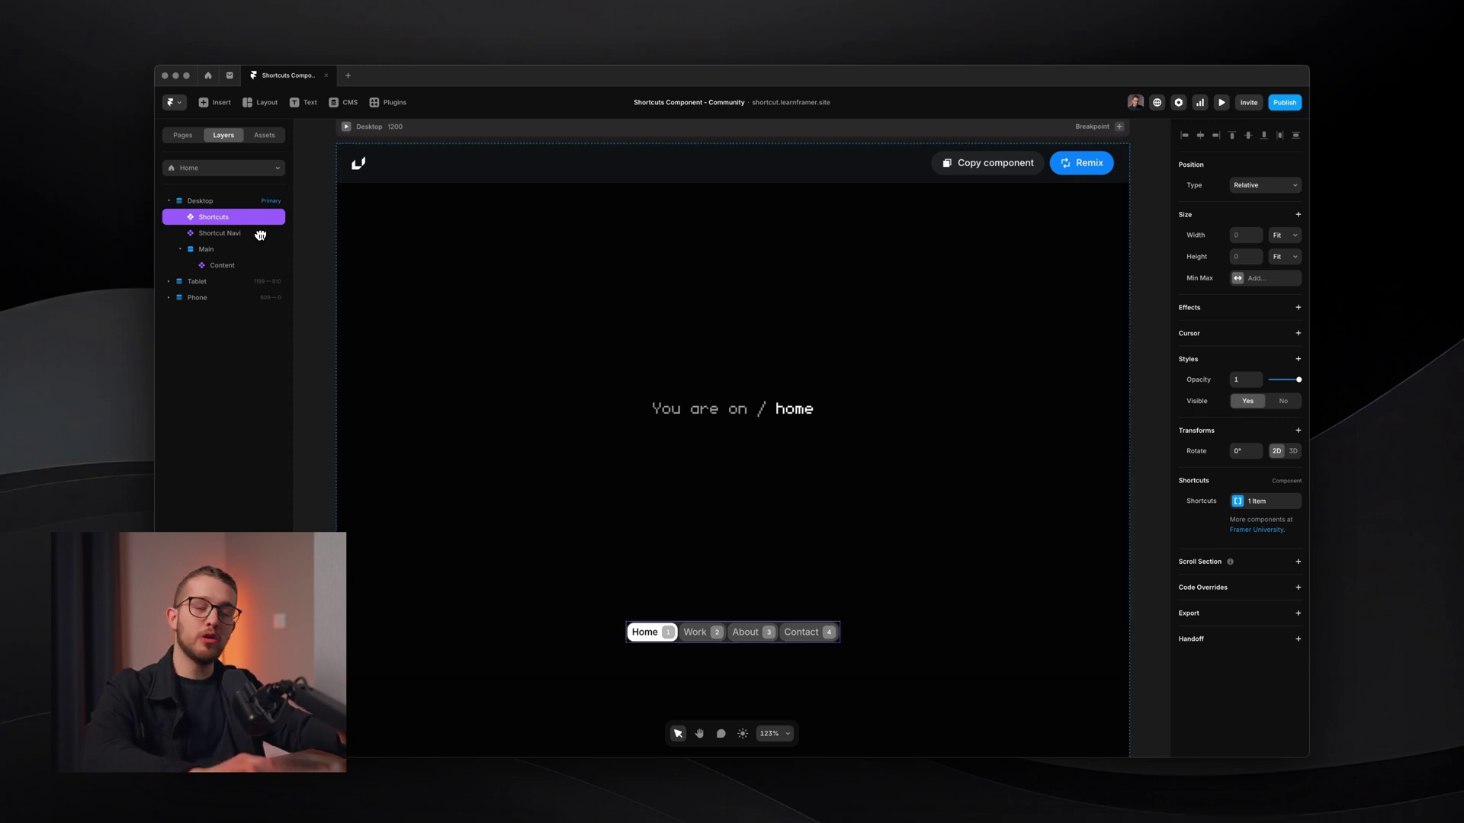
View the list of shortcuts in the pasted Shortcuts component and close it
click(1258, 501)
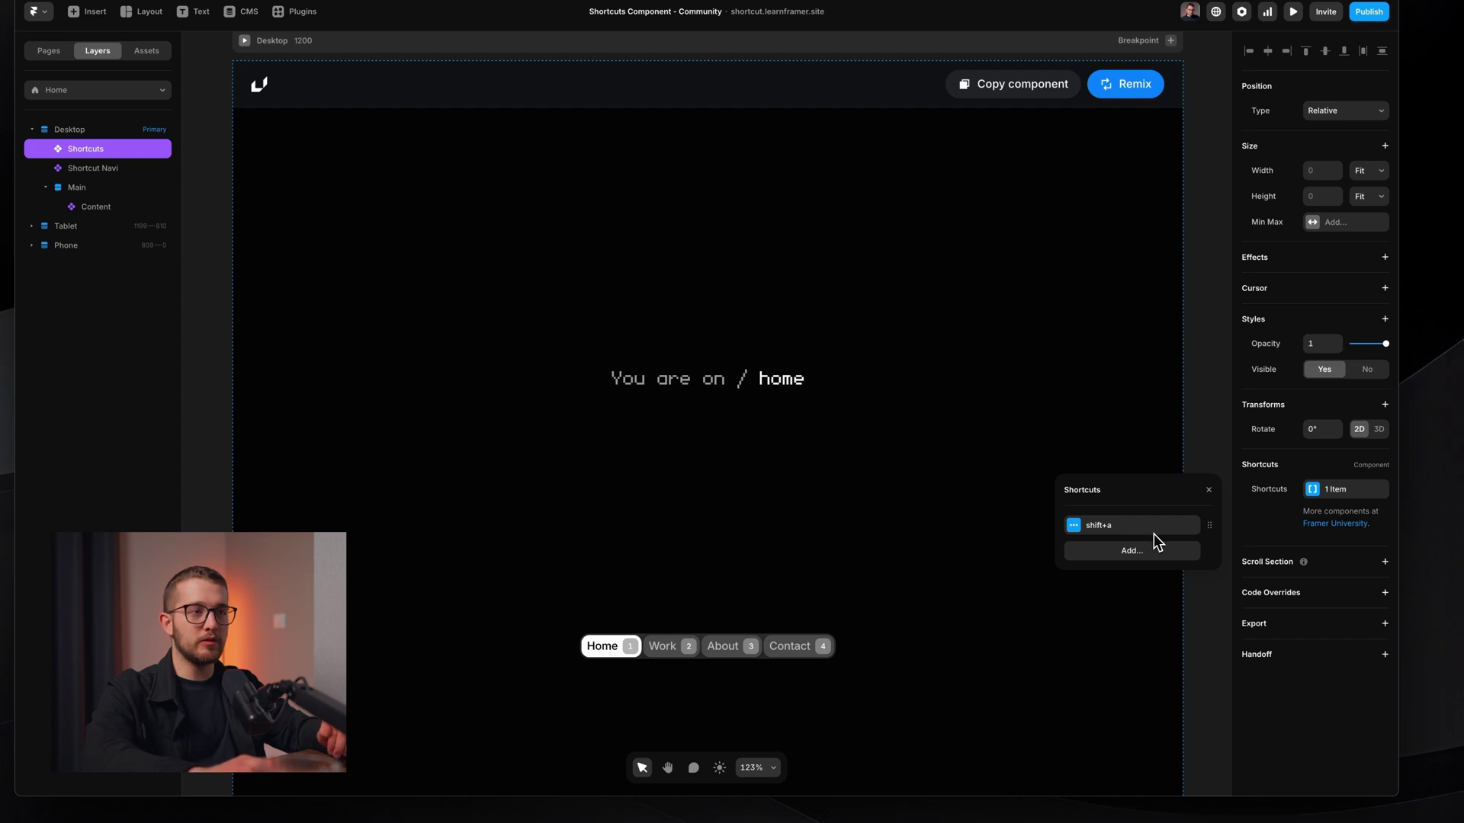
click(1209, 489)
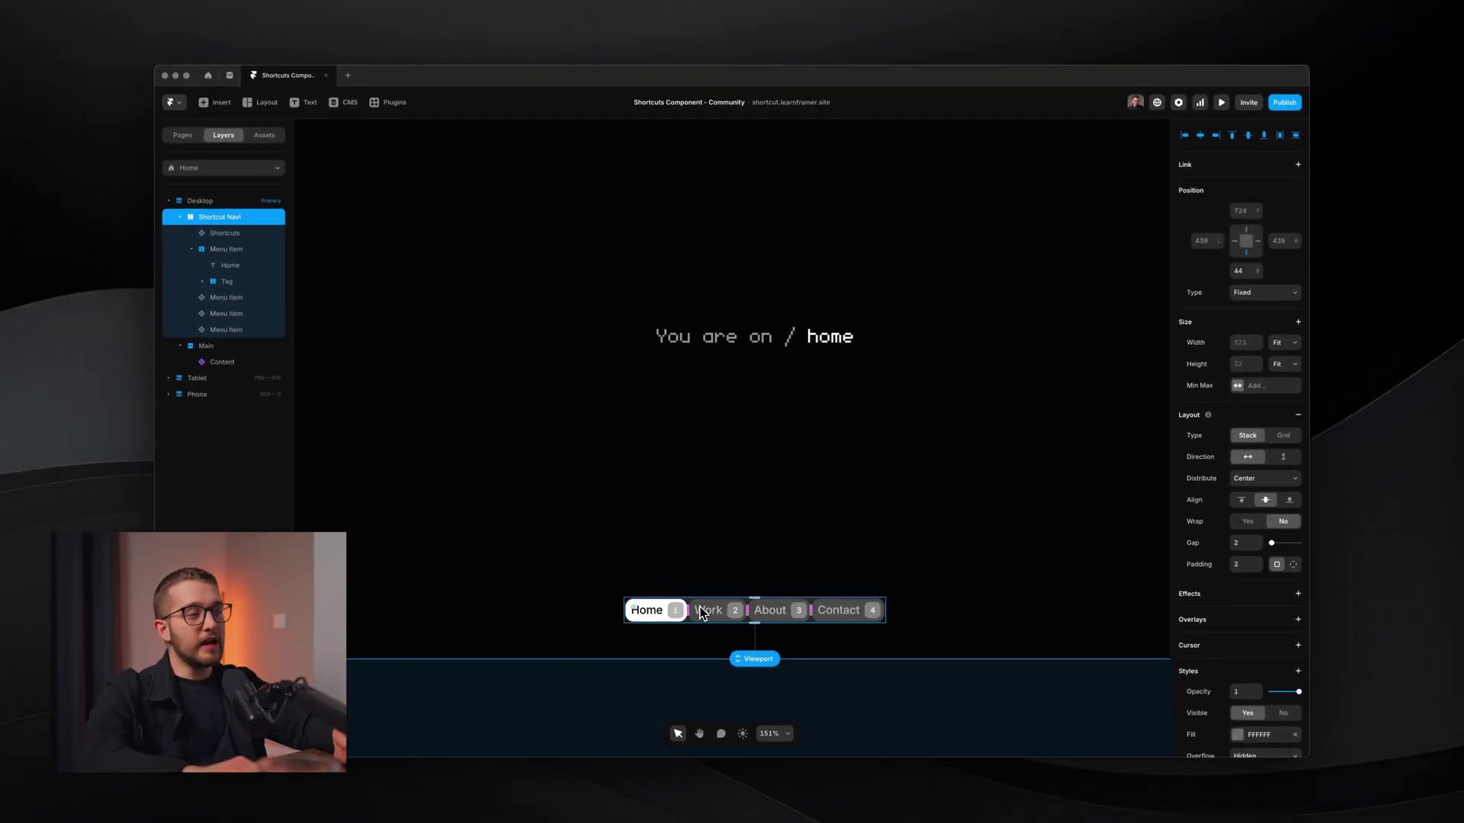
Examine the Home entry of the Shortcut Navi bar, selecting its text layer and then its Menu Item stack
scroll(699, 610, up, 5)
scroll(700, 610, down, 2)
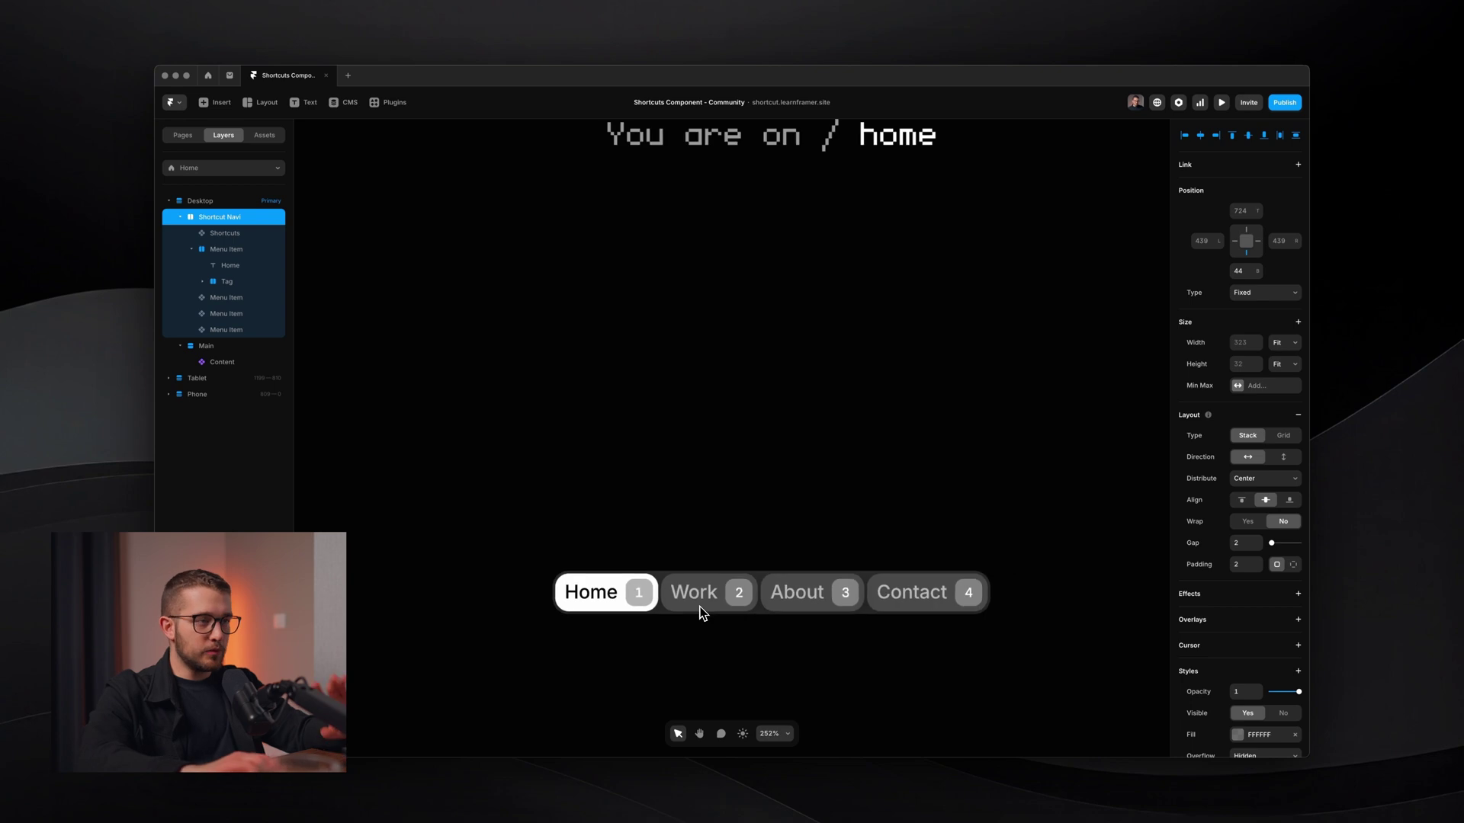
scroll(701, 608, down, 1)
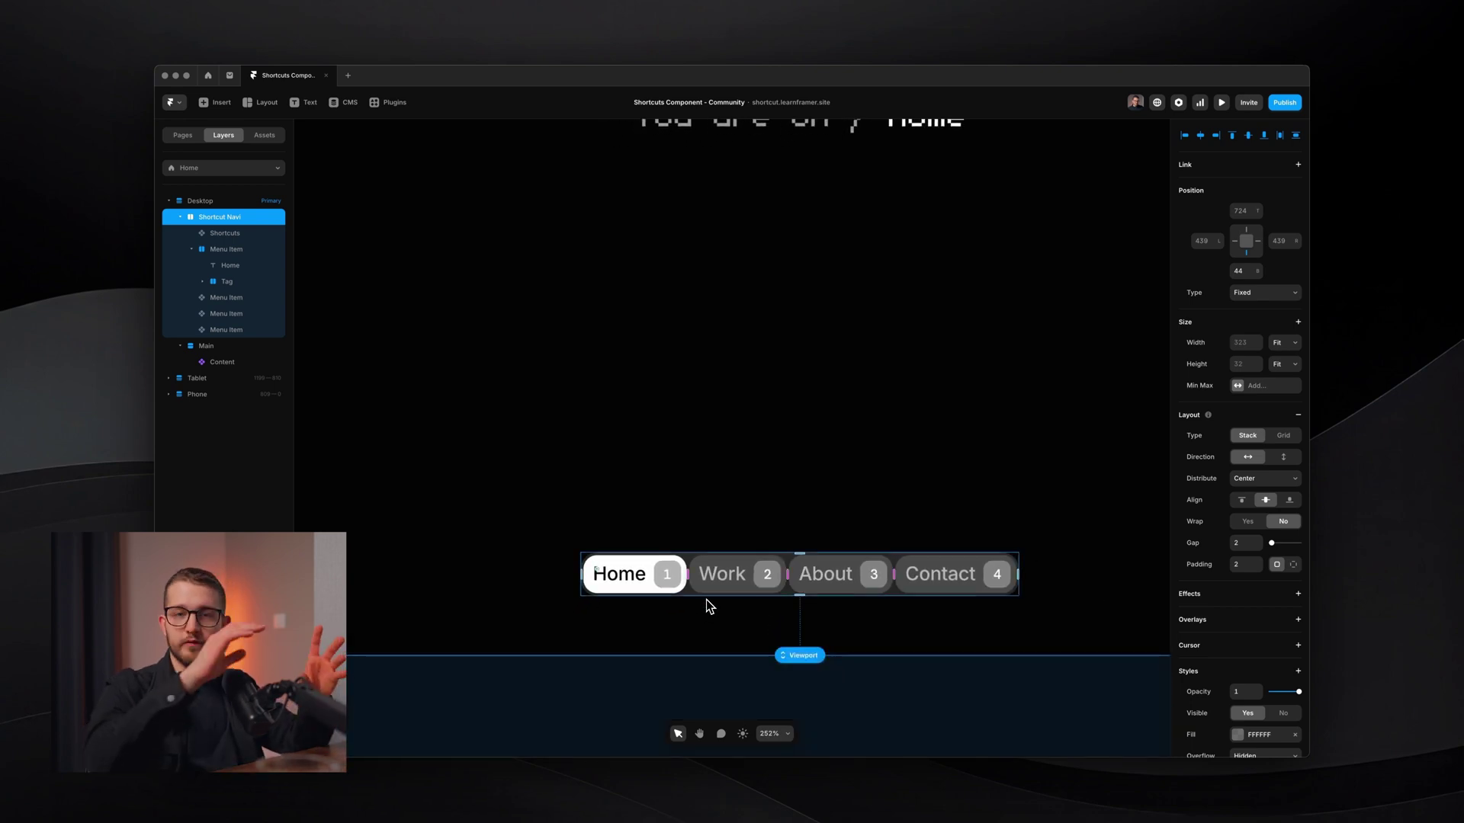
scroll(648, 551, up, 5)
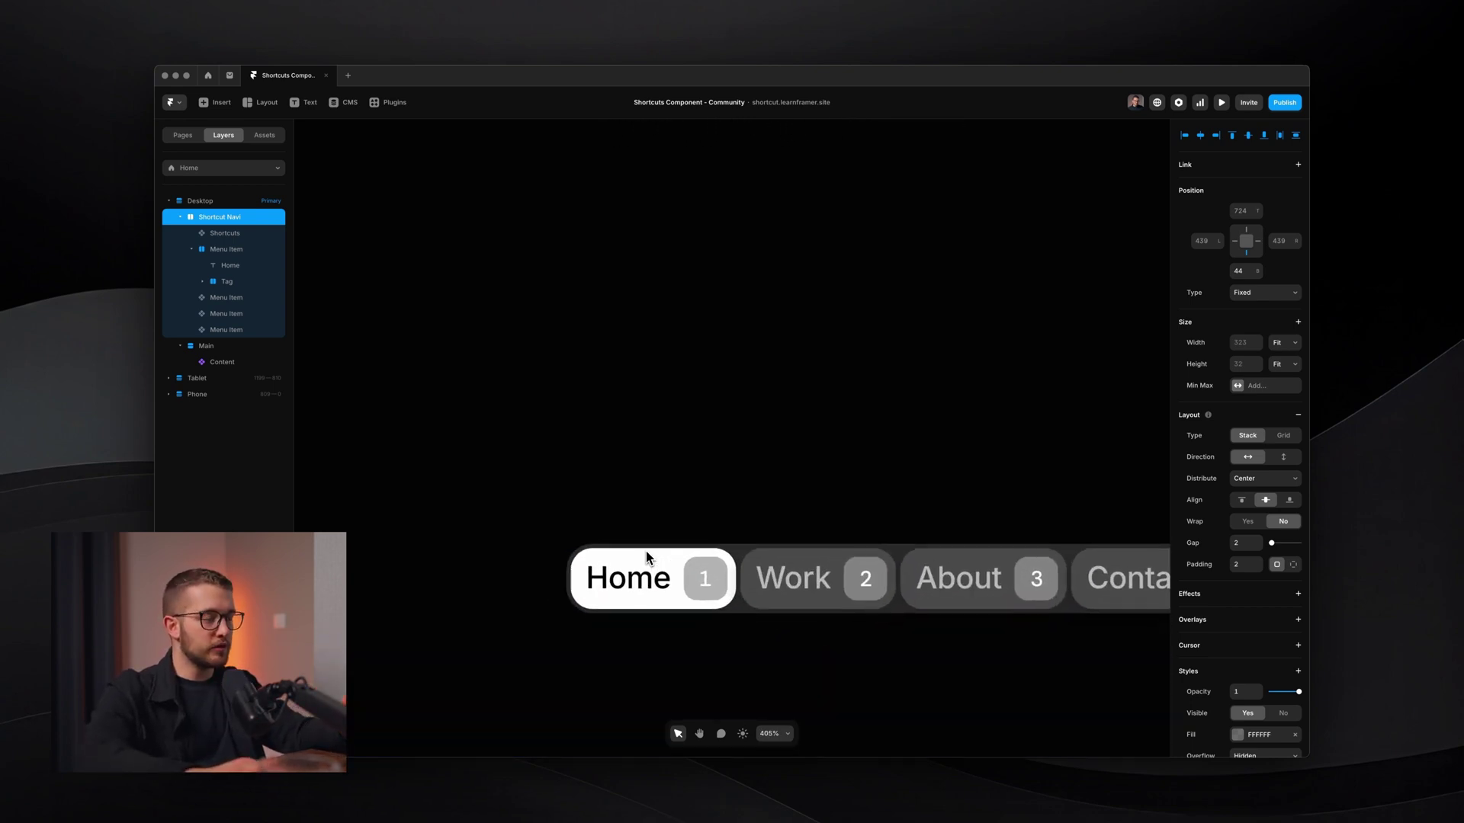
super+click(666, 550)
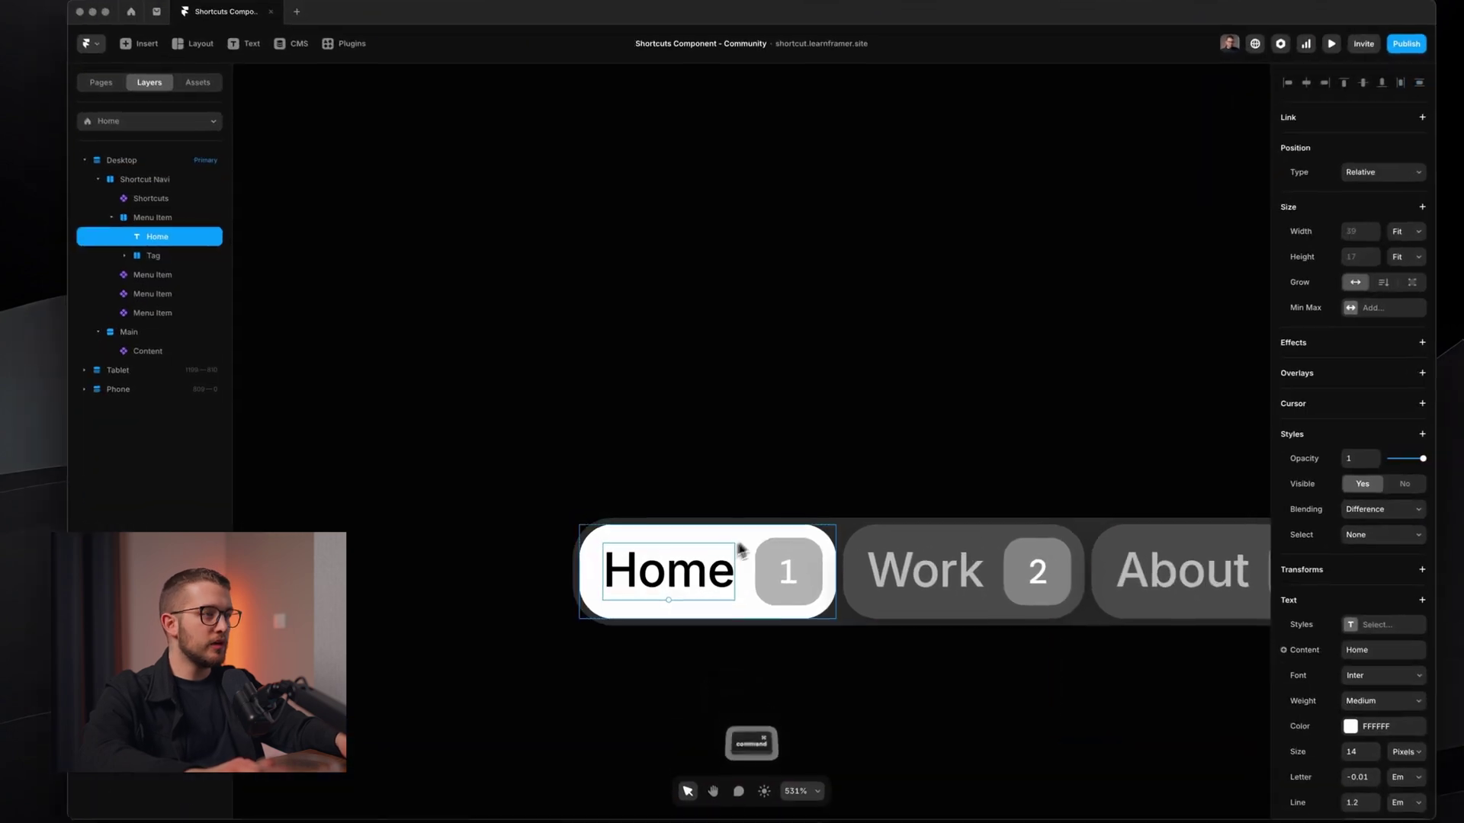
super+click(731, 520)
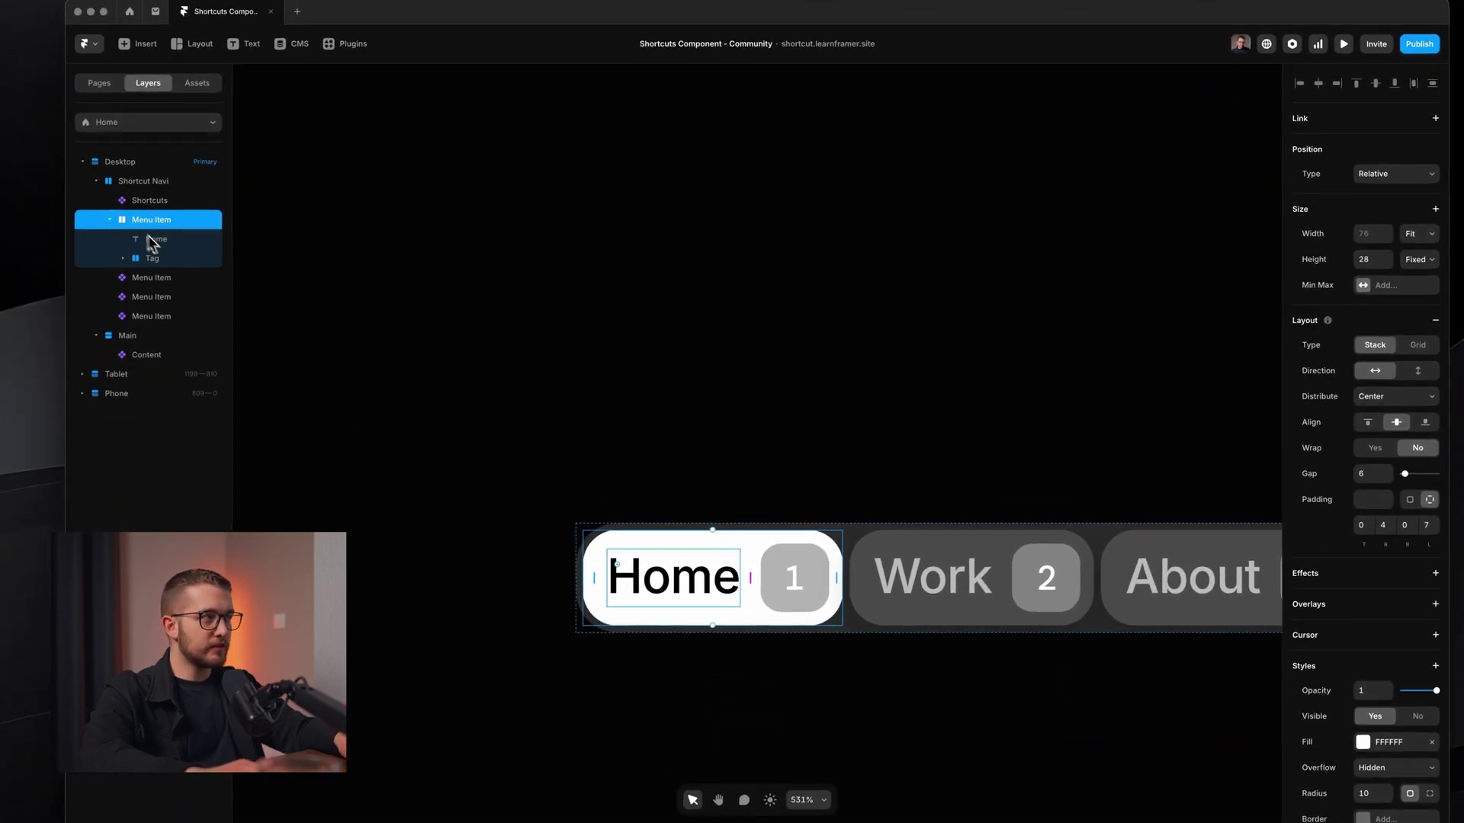
Examine the Home item's layers: the title text, the Tag stack and the number text inside it
click(153, 242)
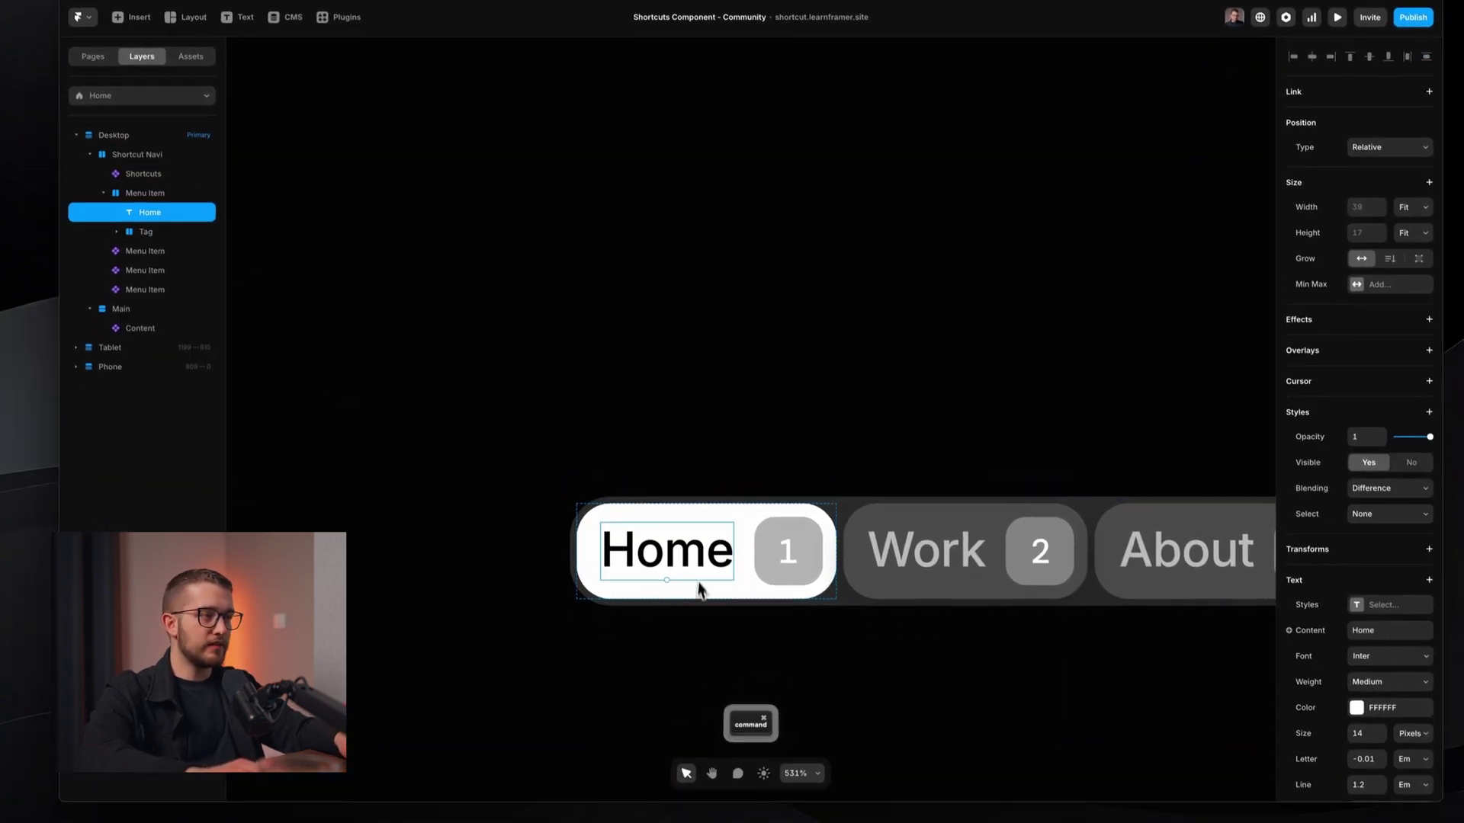
double_click(691, 548)
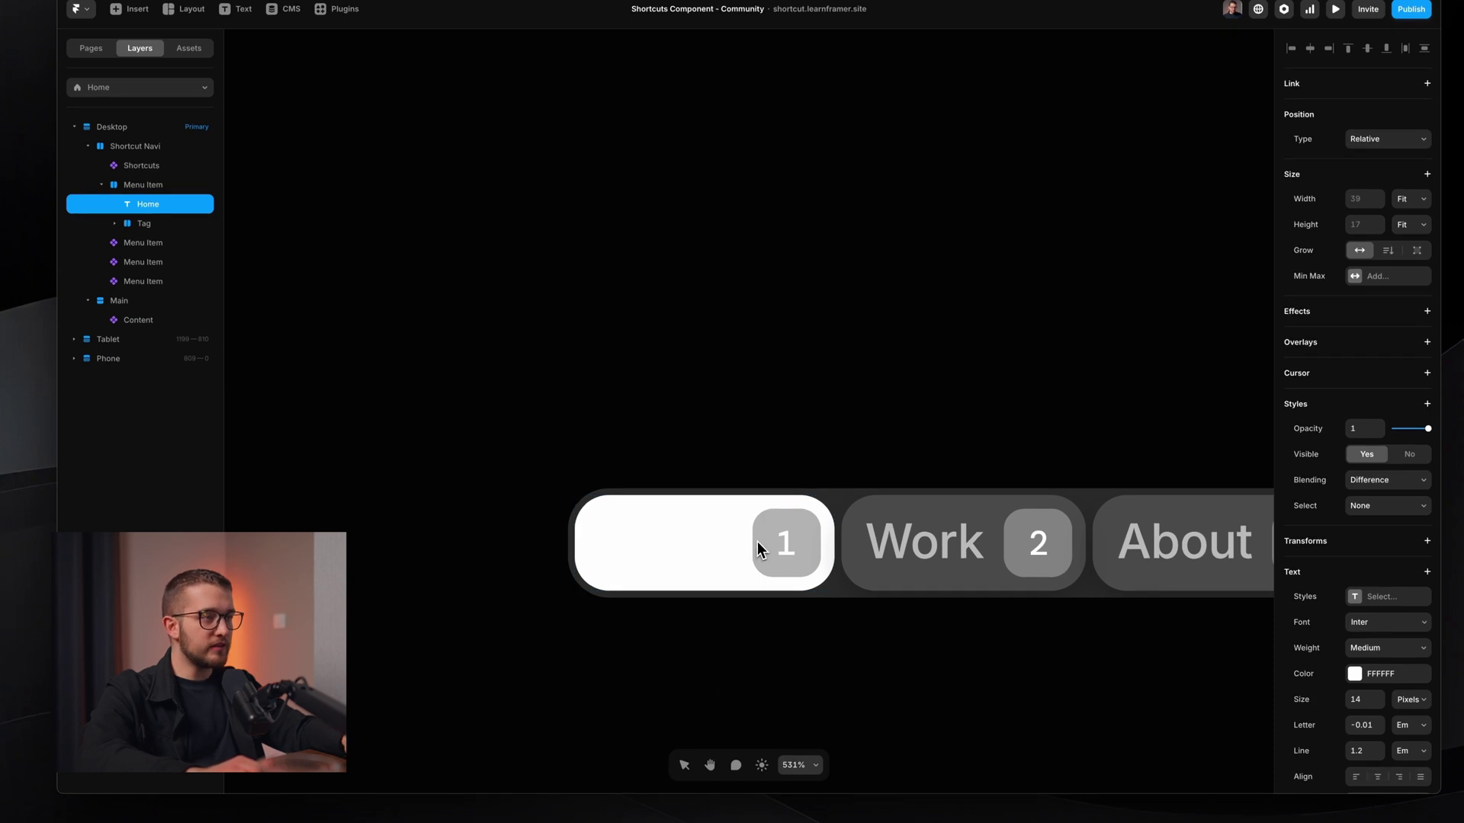
key(Escape)
click(766, 540)
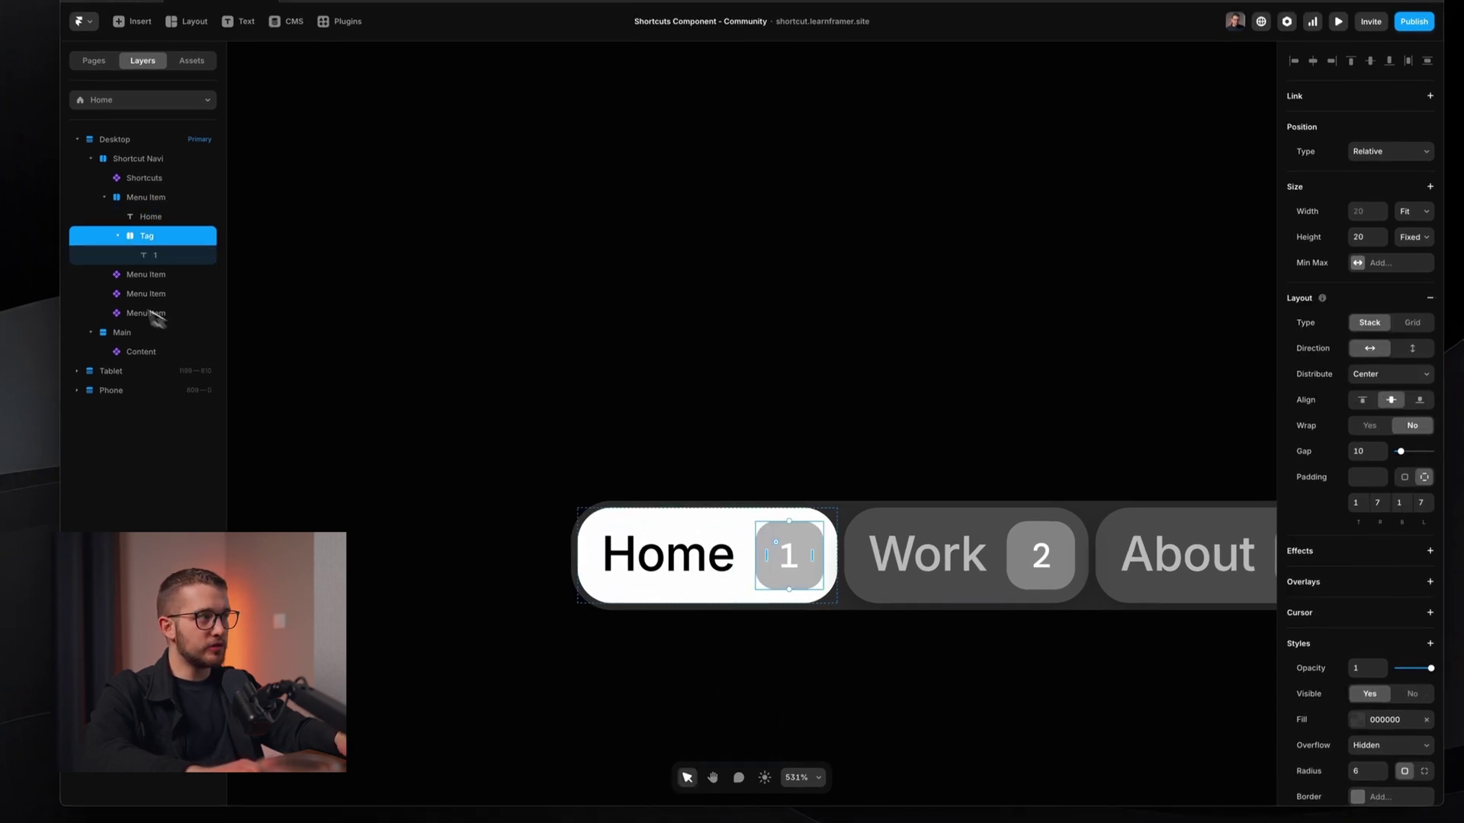
click(157, 257)
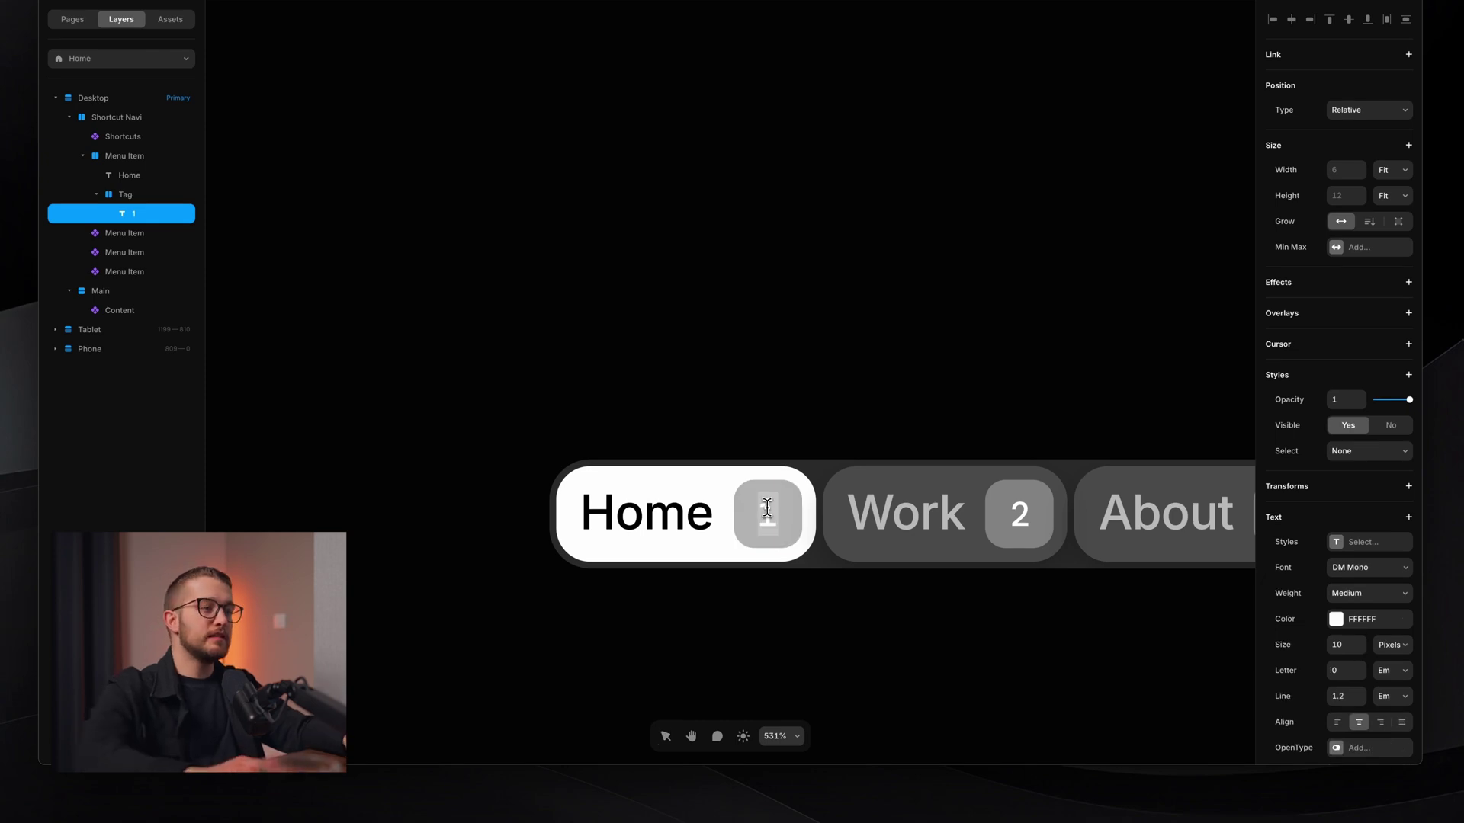
key(Escape)
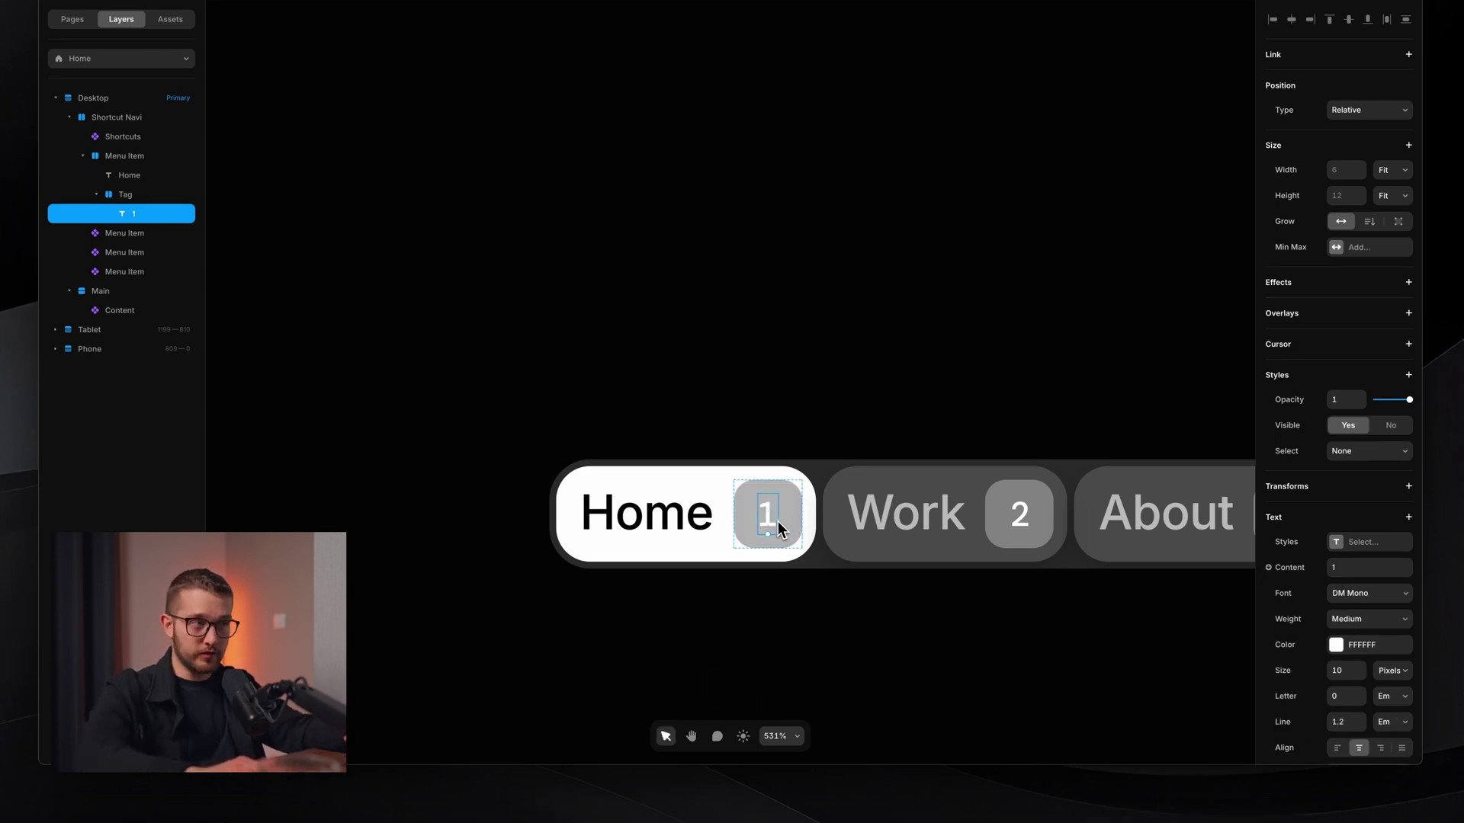
Try F and CMD + 1 as the Home item's shortcut label, and restore the label to 1
double_click(773, 515)
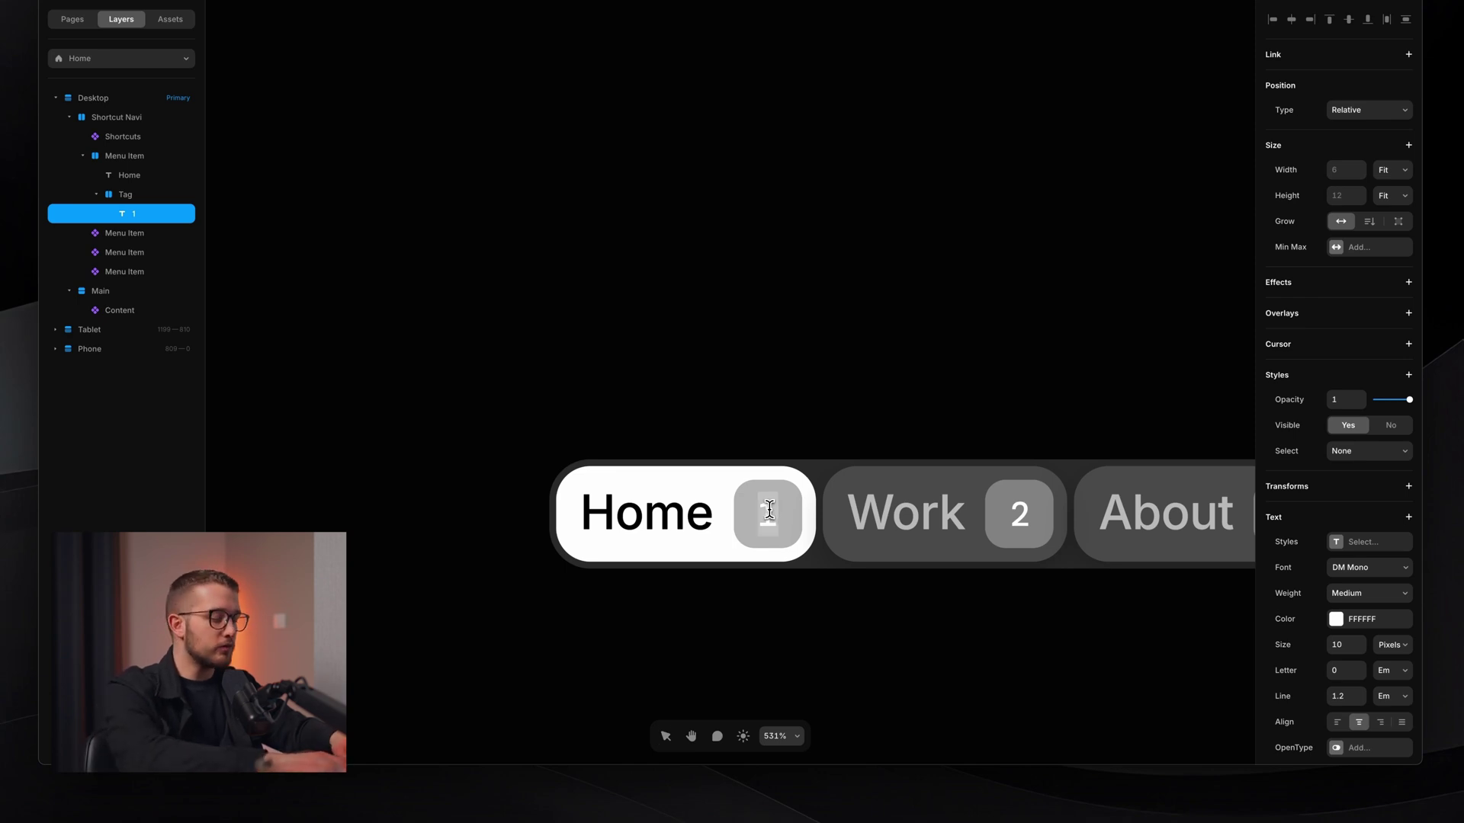
text(F)
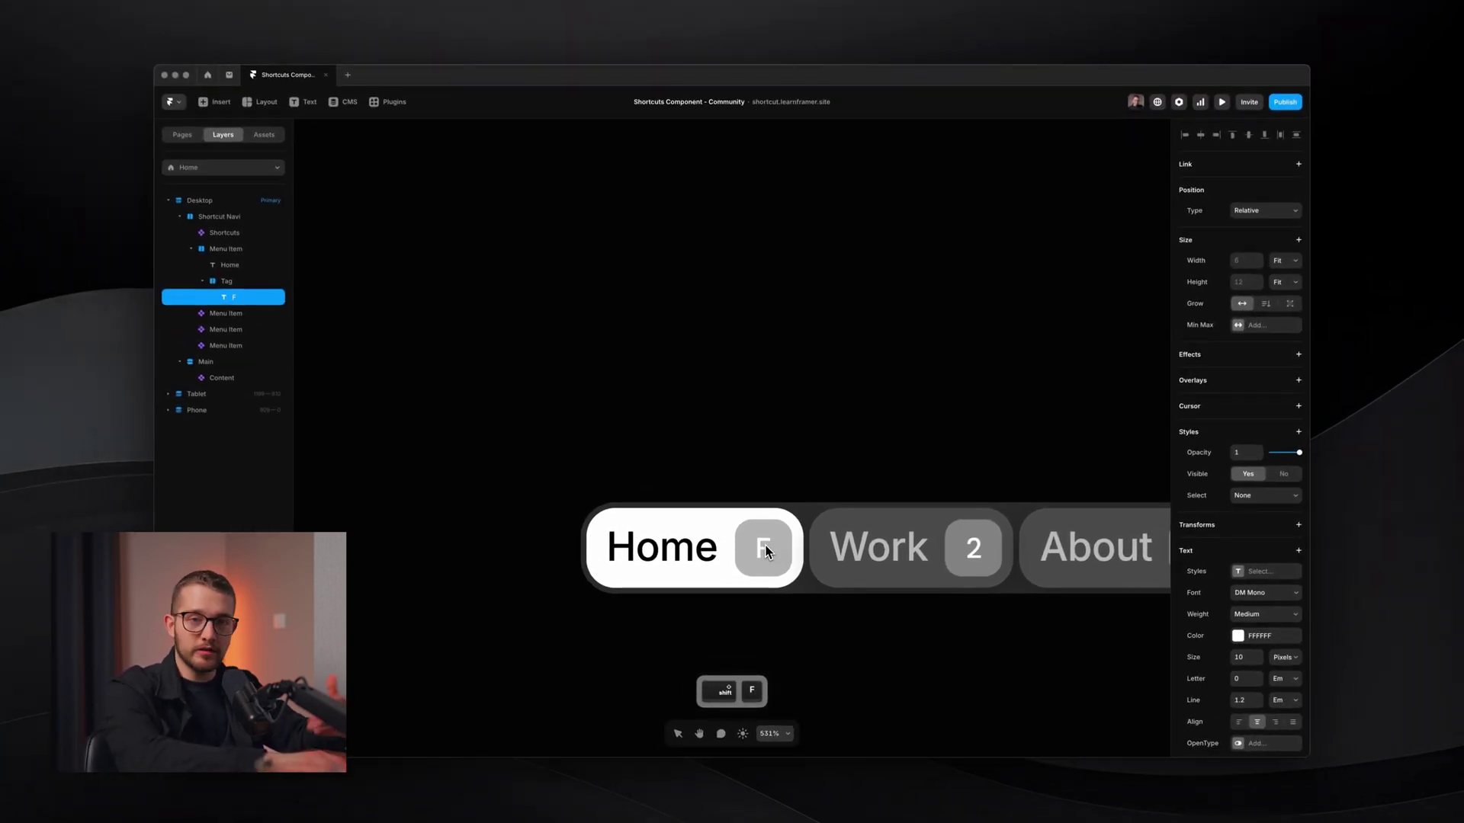
key(BackSpace)
text(CMD)
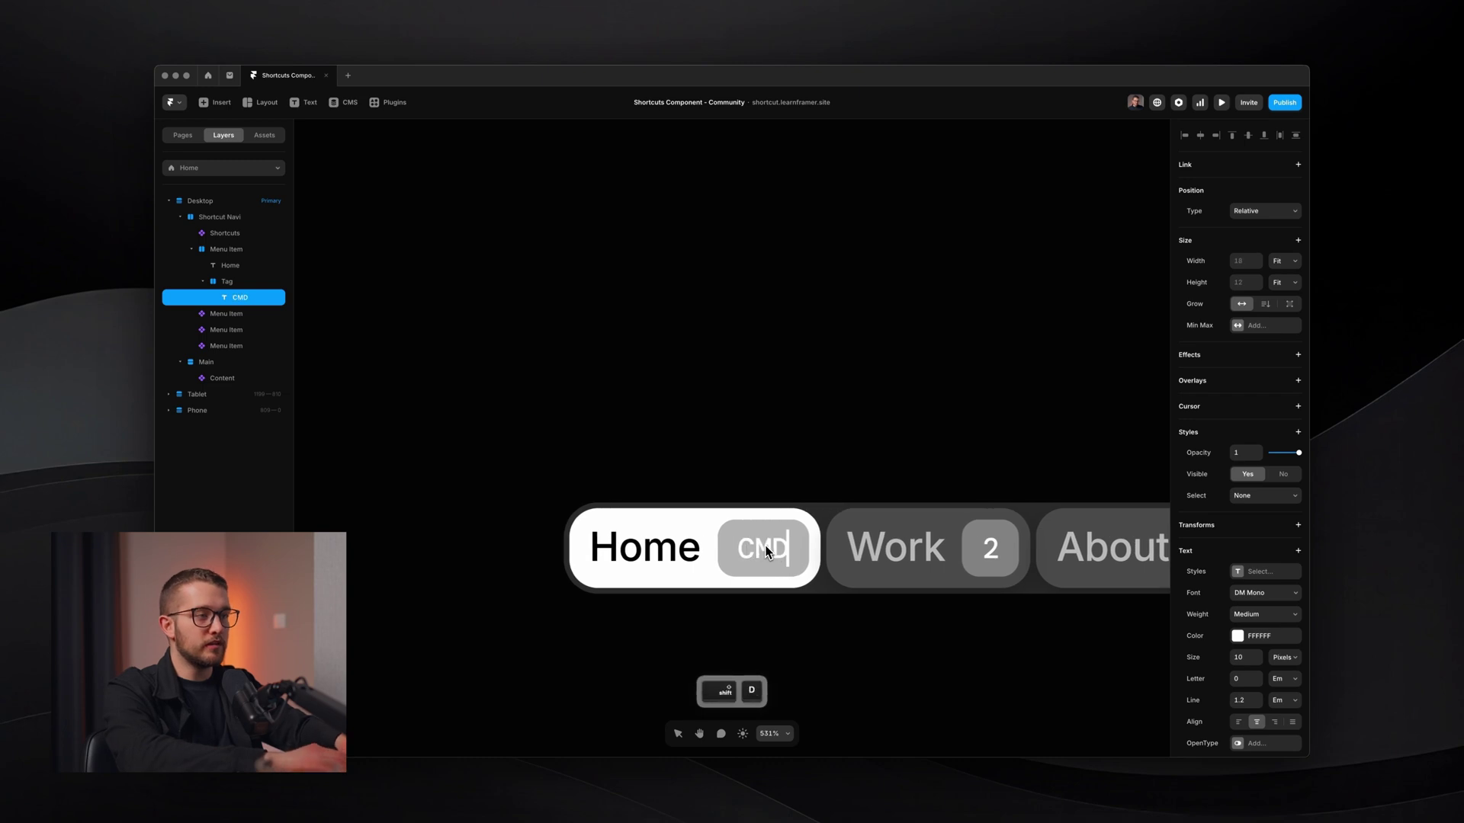
text( + 1)
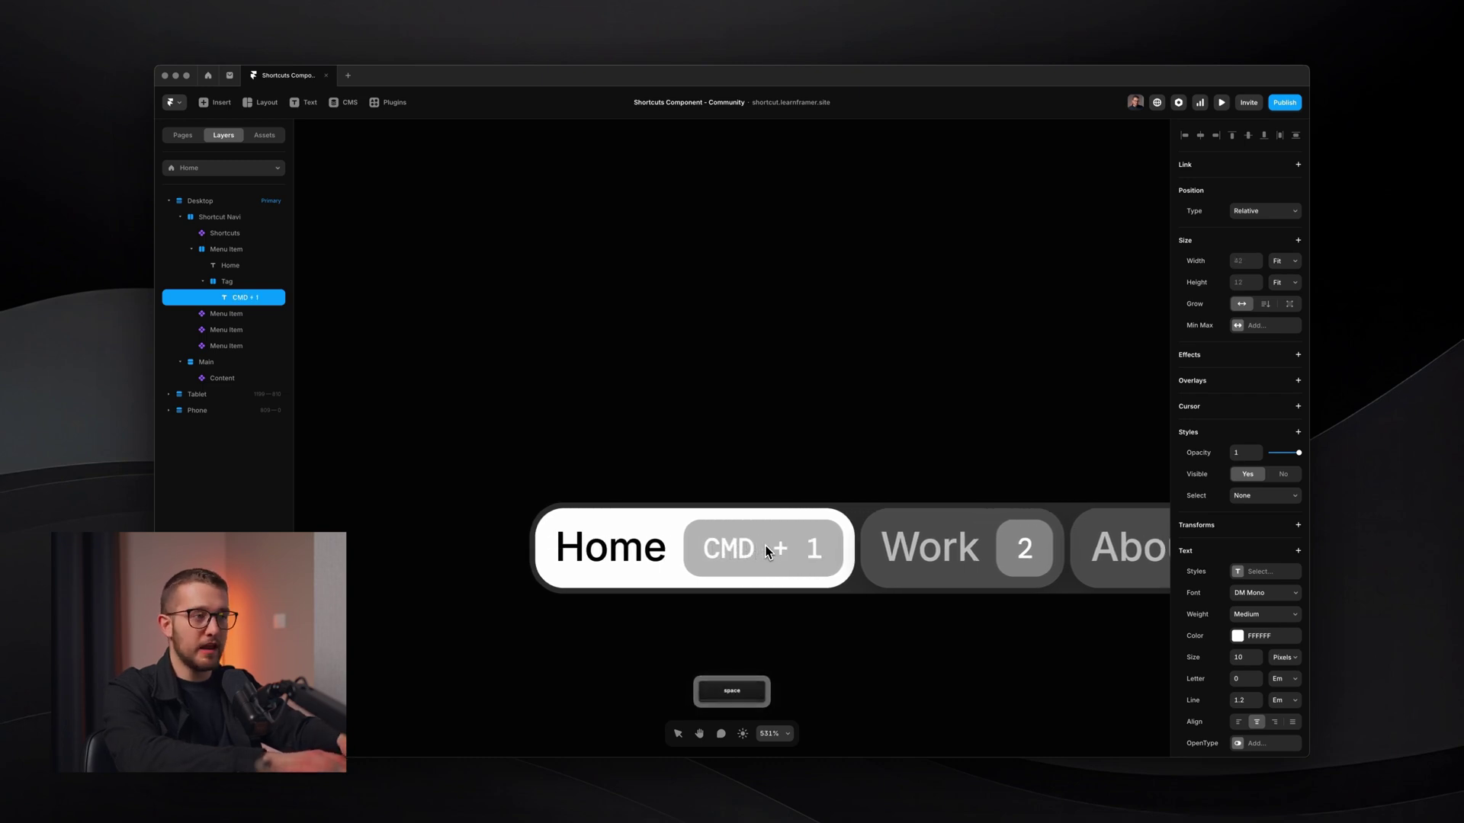
key(super+BackSpace)
text(1)
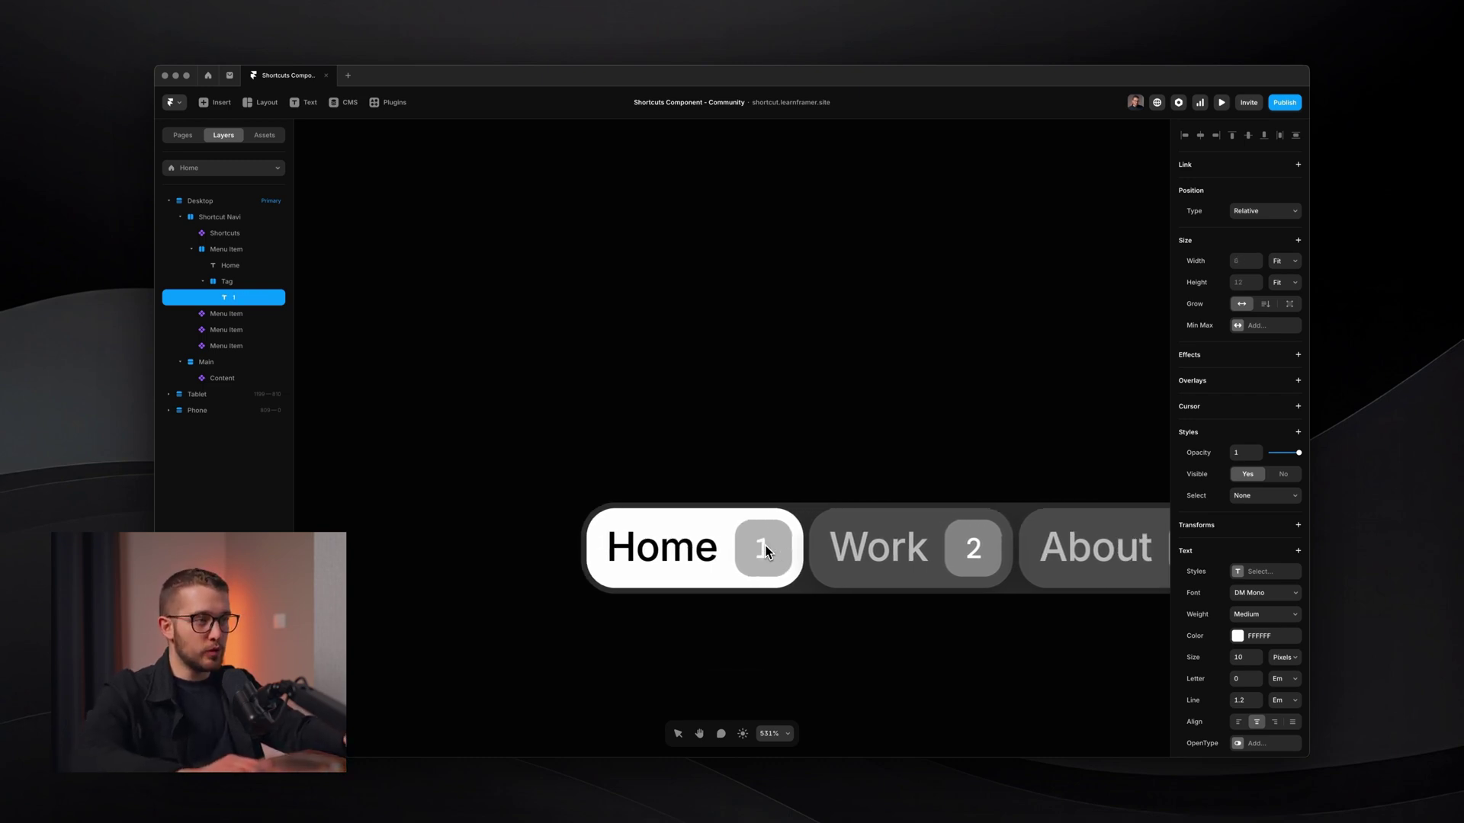
key(Escape)
Convert the Home Menu Item stack into a new component named Menu Item
super+click(724, 524)
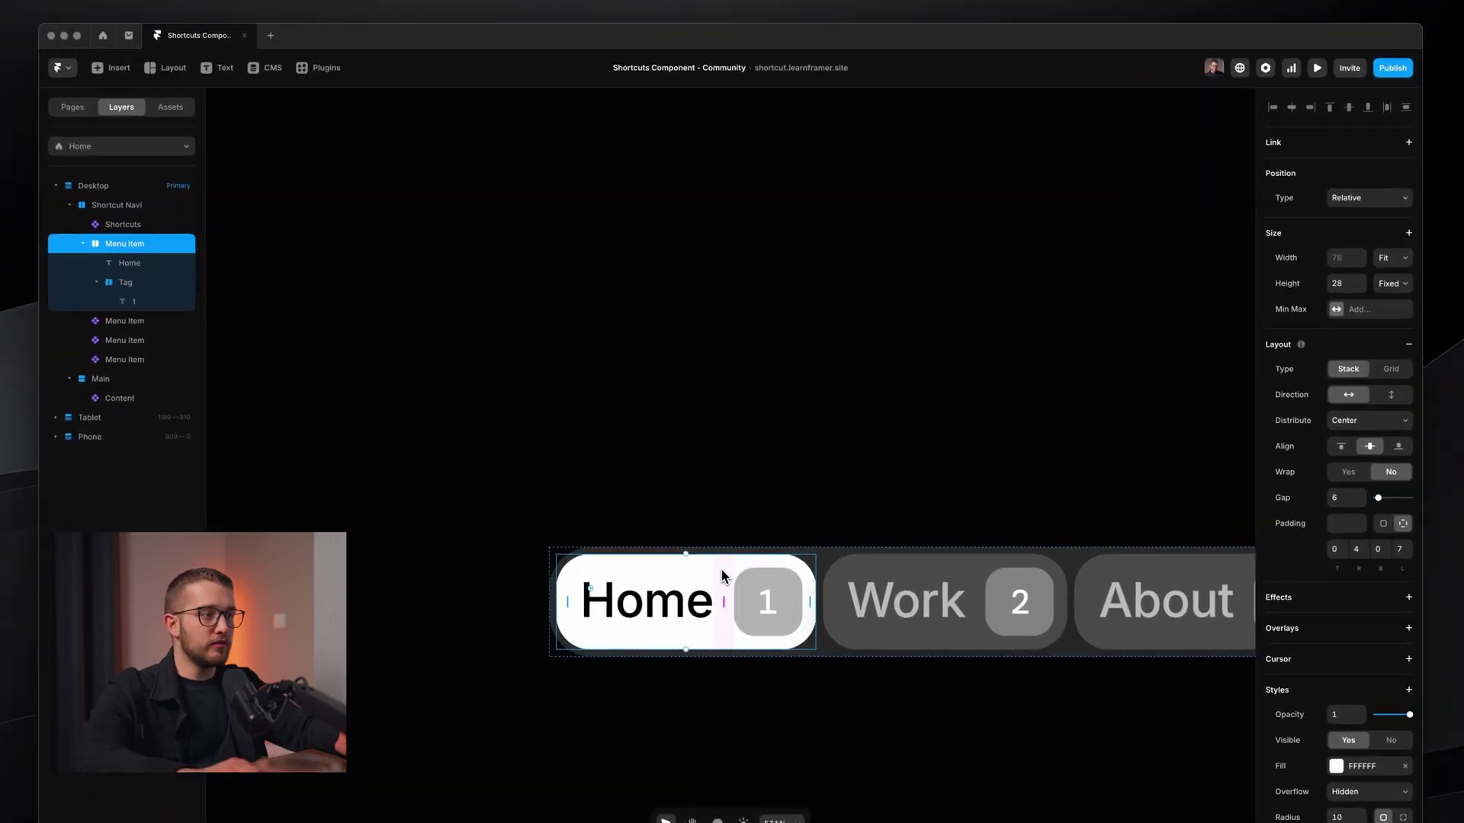
right_click(723, 577)
click(789, 143)
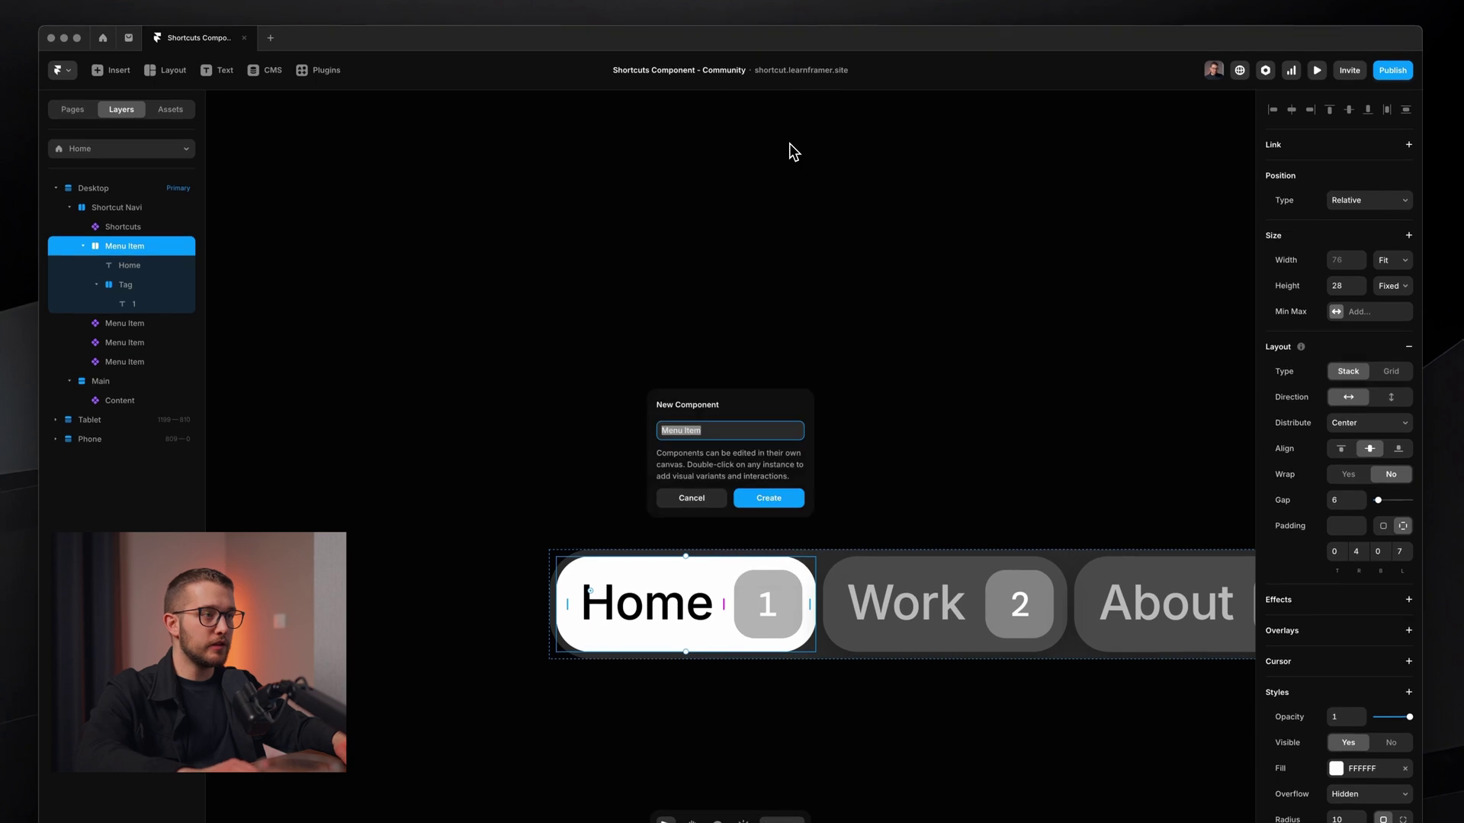
key(Return)
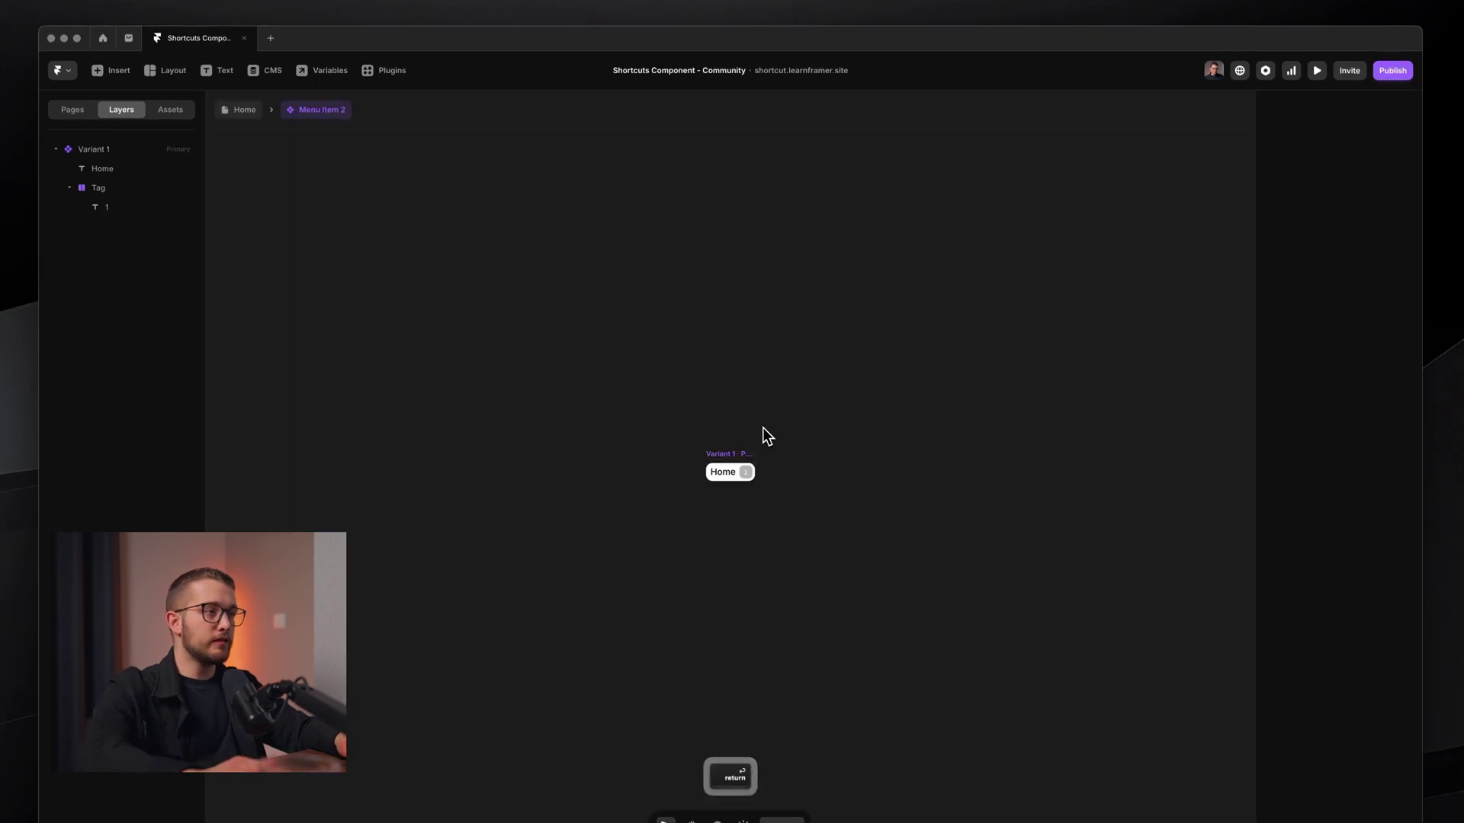
Bind the Home text's content to a new plain text variable called Title
scroll(716, 460, up, 10)
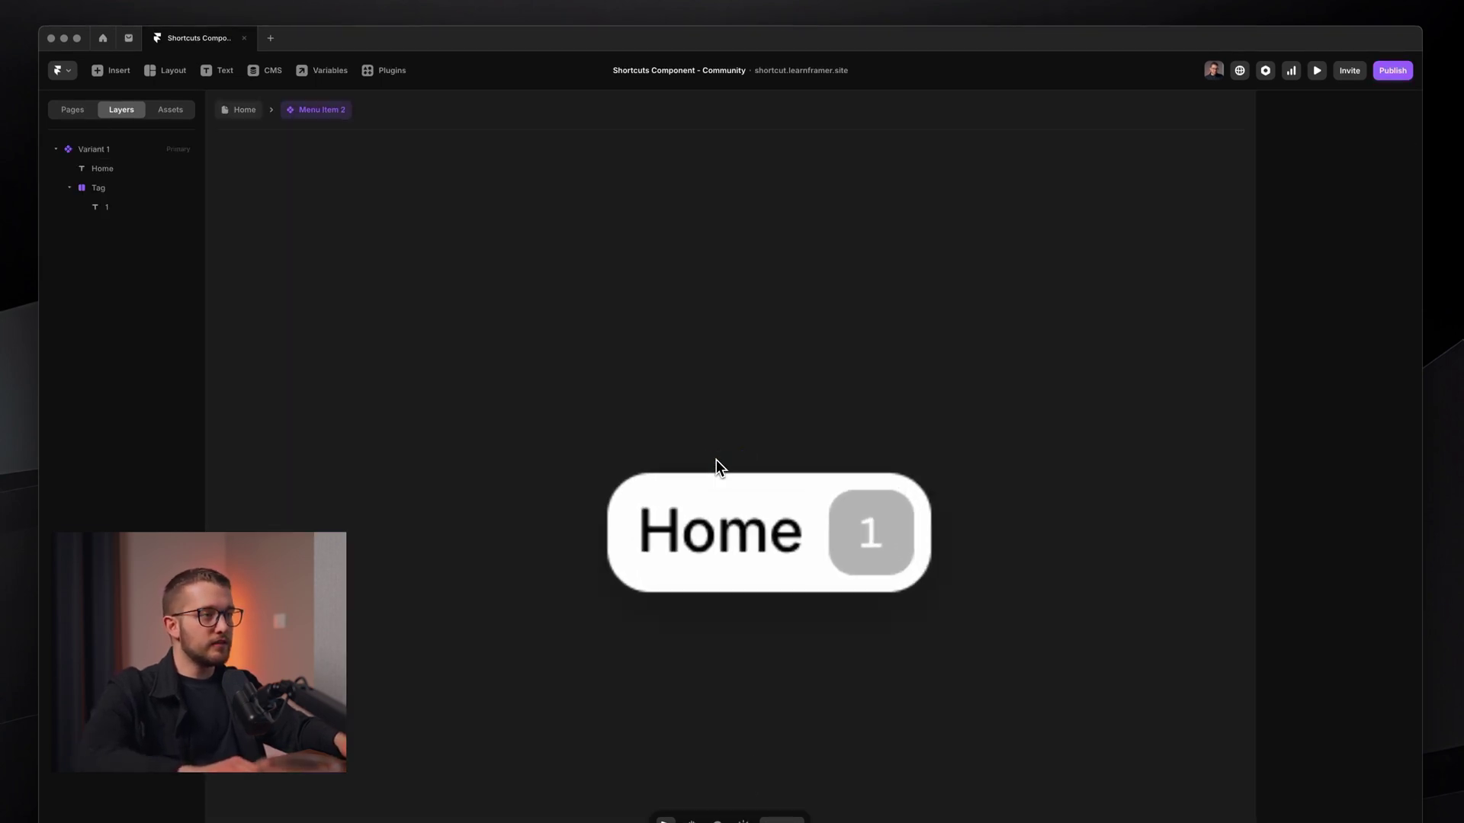
super+click(710, 546)
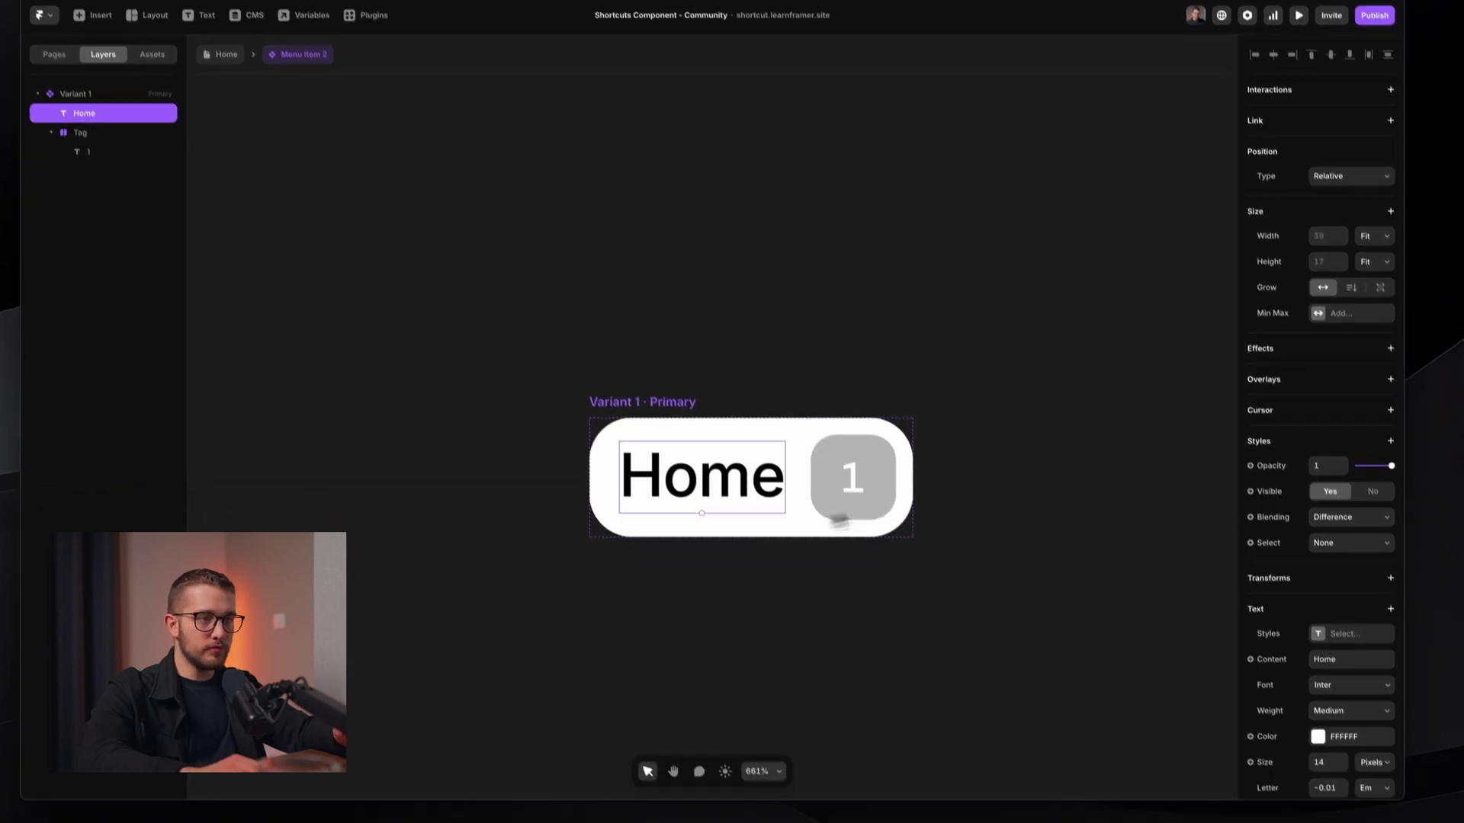
click(1275, 644)
mouse_move(1282, 668)
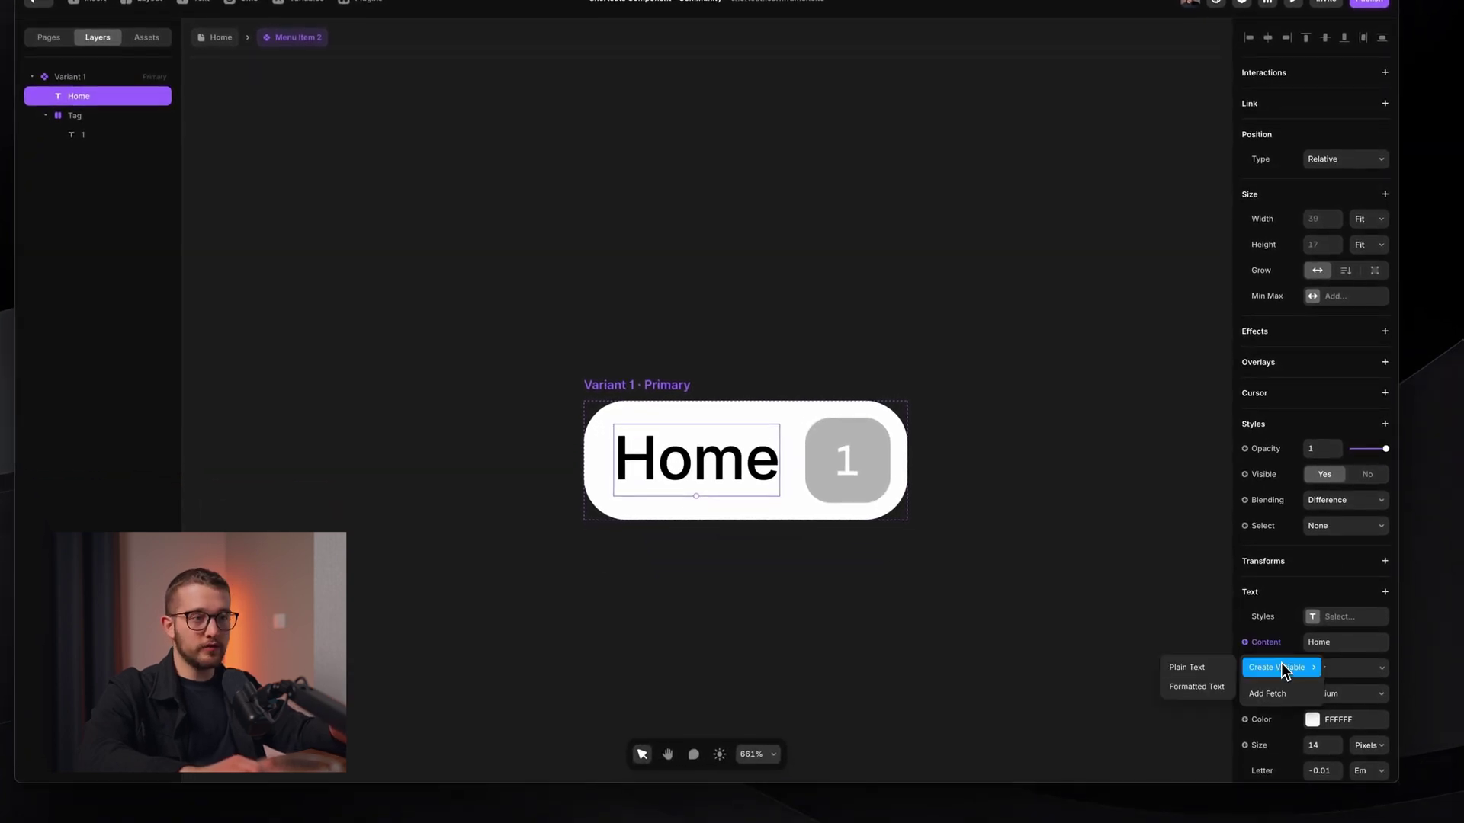
click(1207, 674)
click(968, 473)
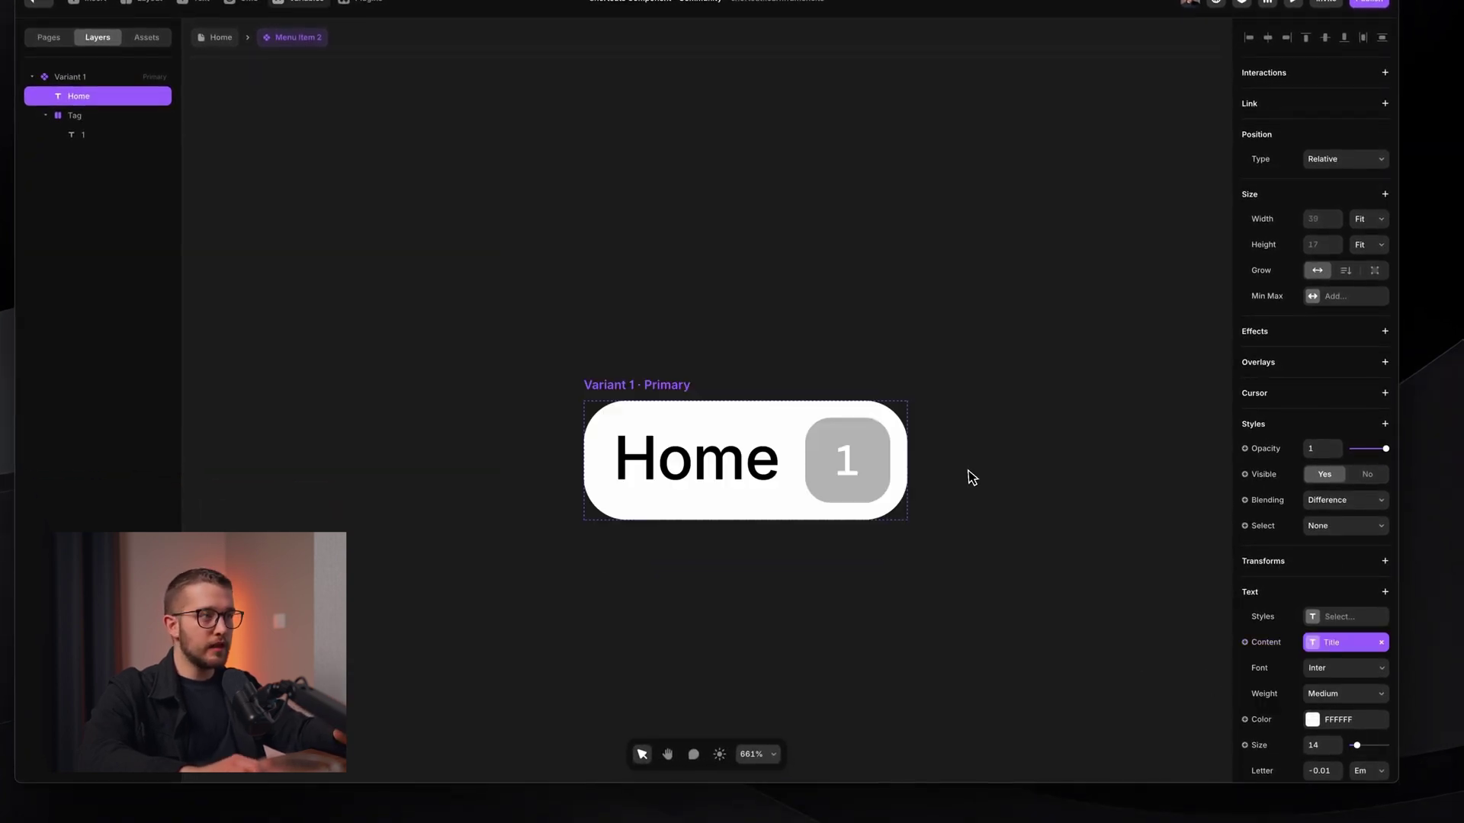
Bind the Tag number's content to a new plain text variable named Shortcut
super+click(843, 461)
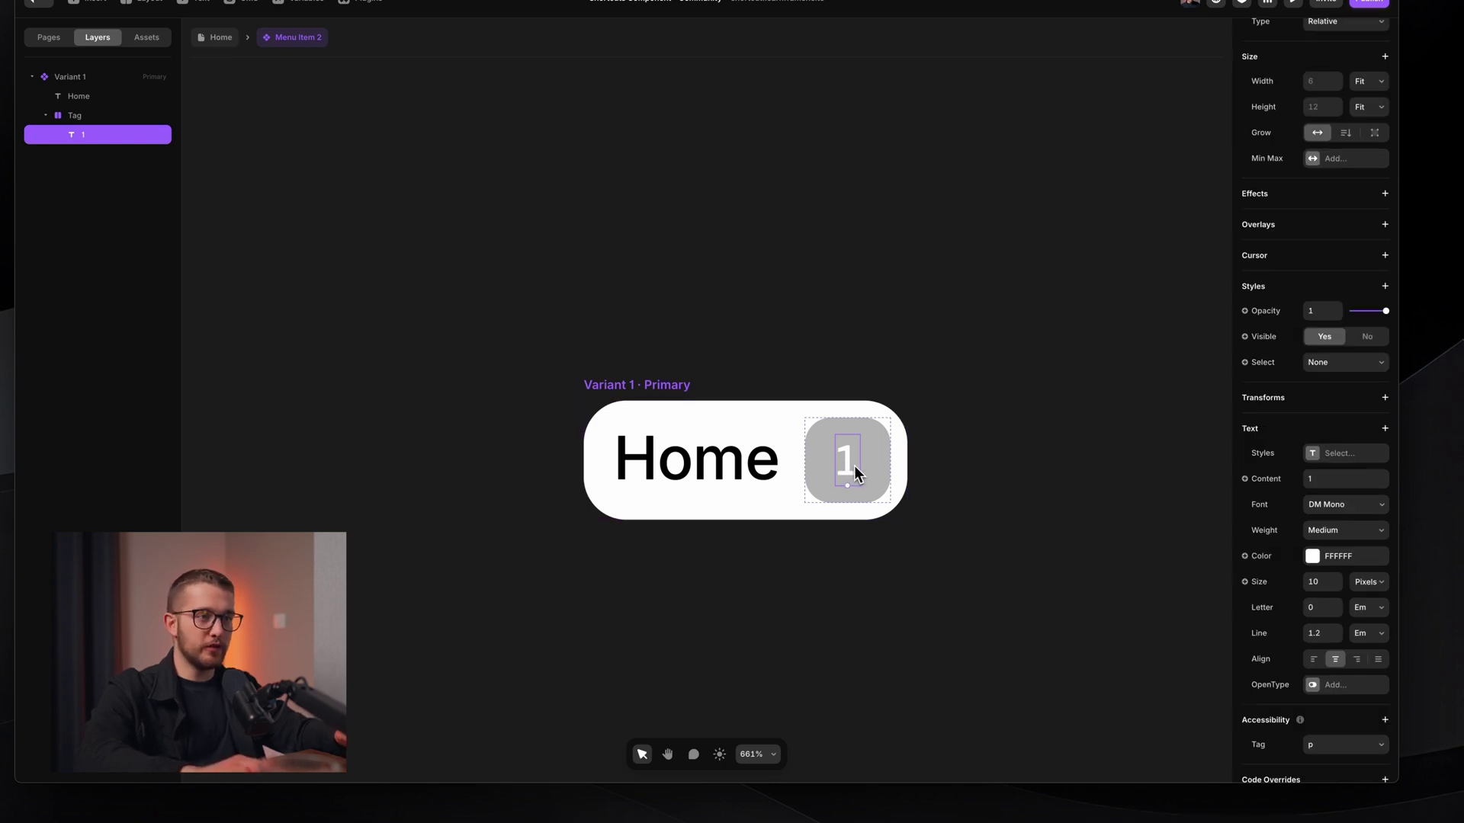
click(1264, 478)
mouse_move(1285, 504)
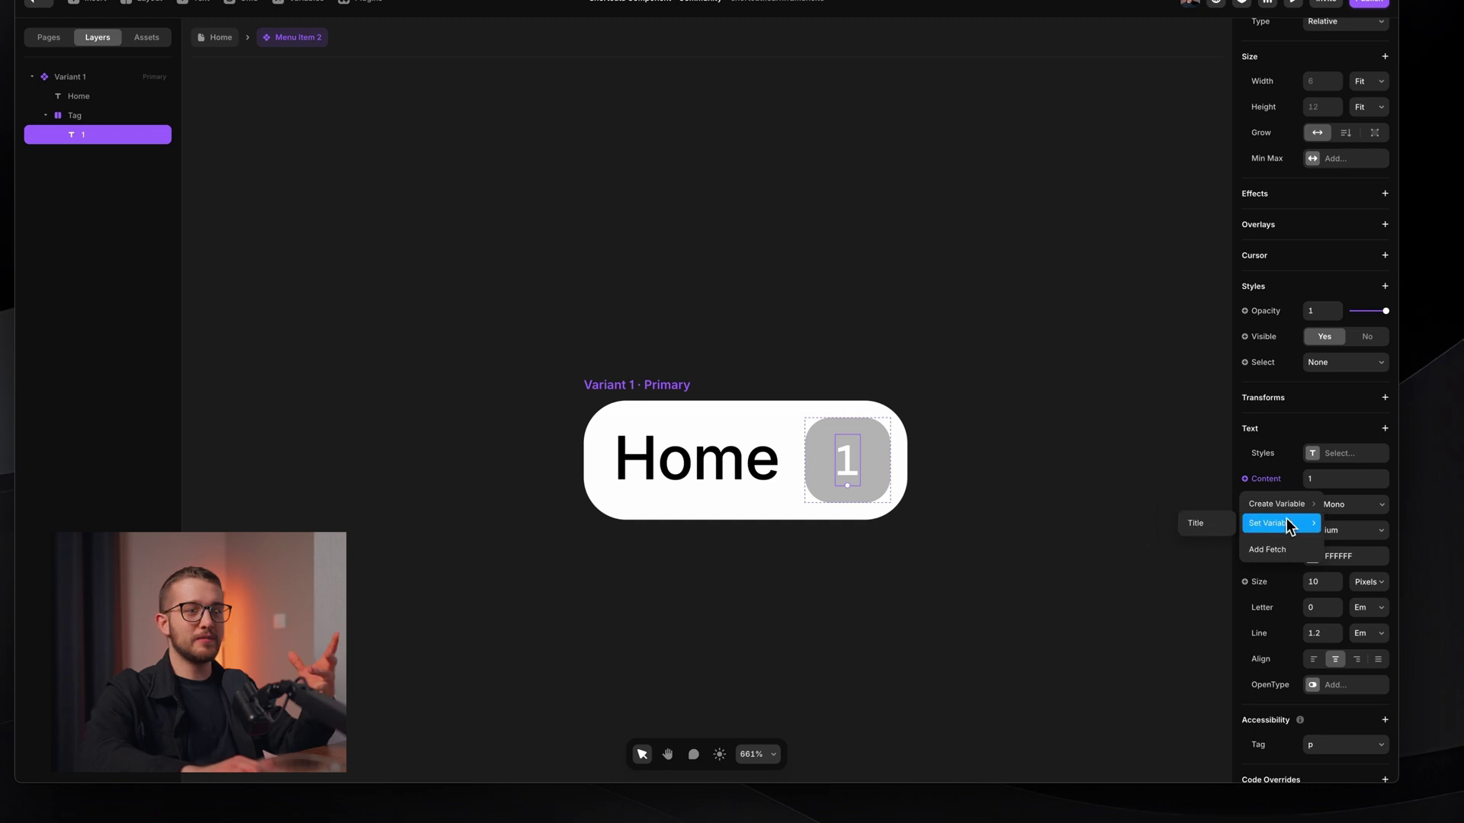
click(1206, 508)
text(Shortcut)
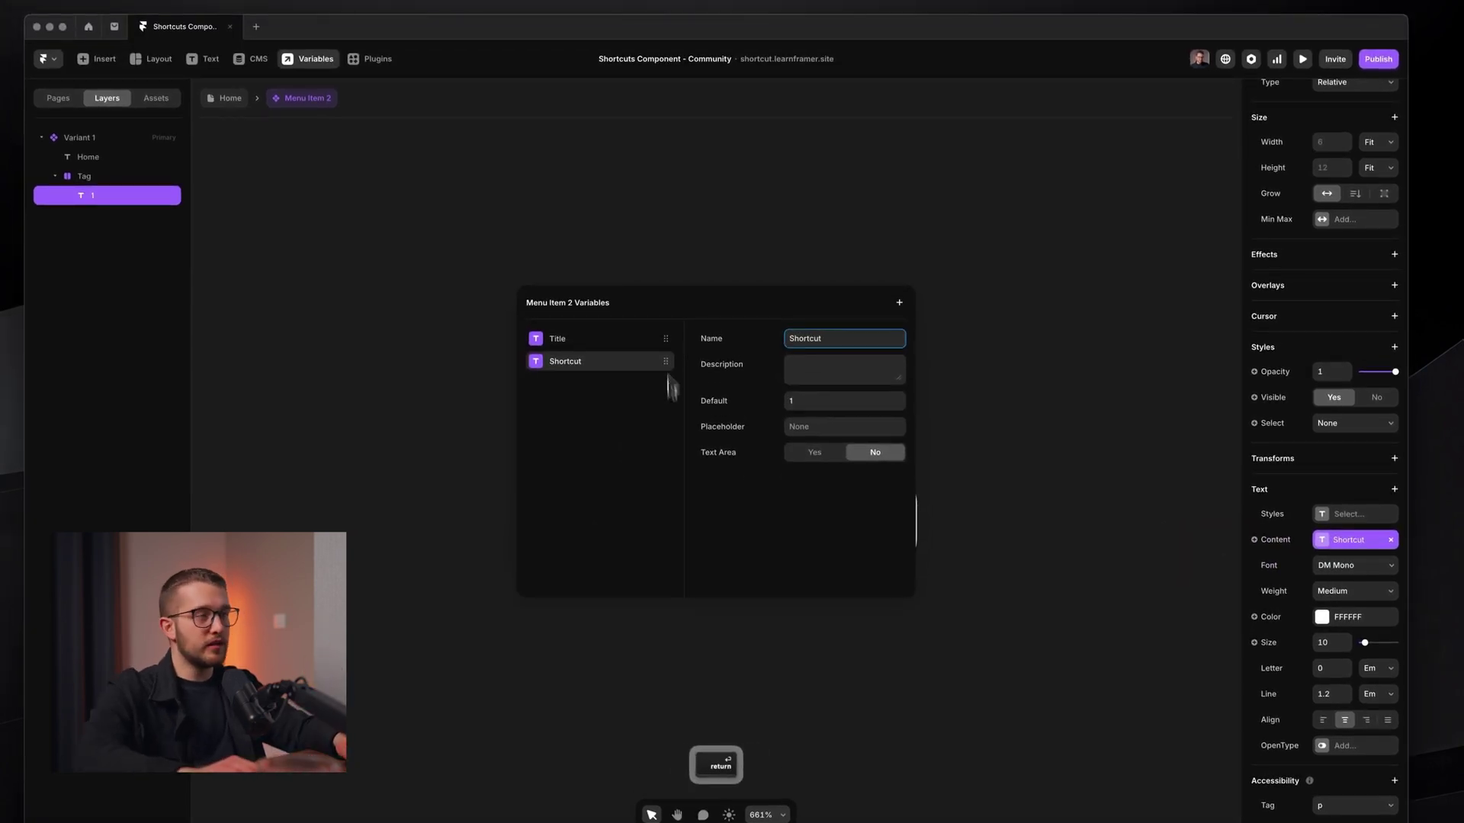
click(971, 259)
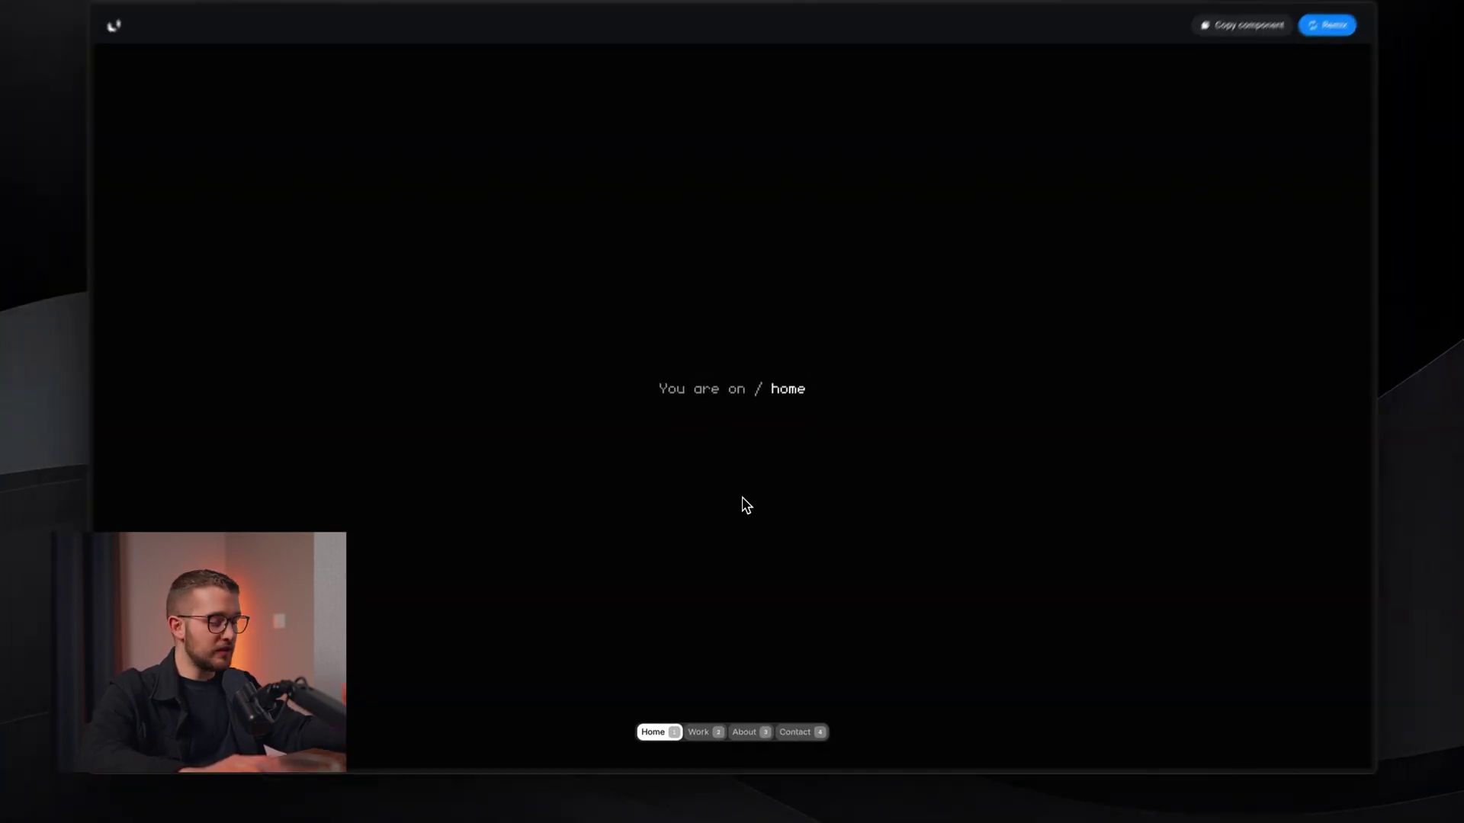
Test the demo site's keyboard navigation between the About, Contact and Work pages, and return to Home through the navigation bar
key(3)
key(4)
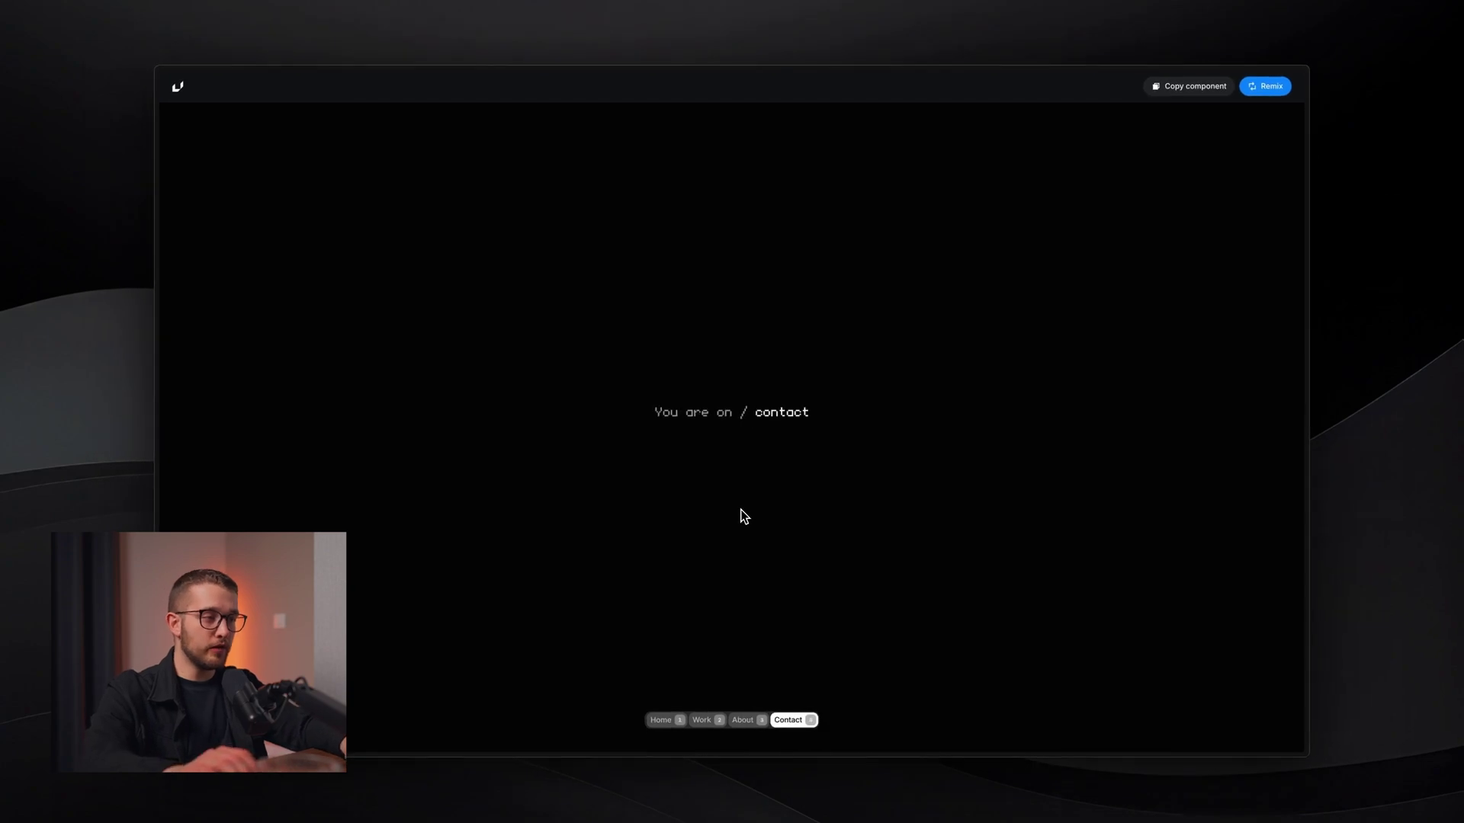
key(2)
key(3)
key(2)
key(3)
click(663, 726)
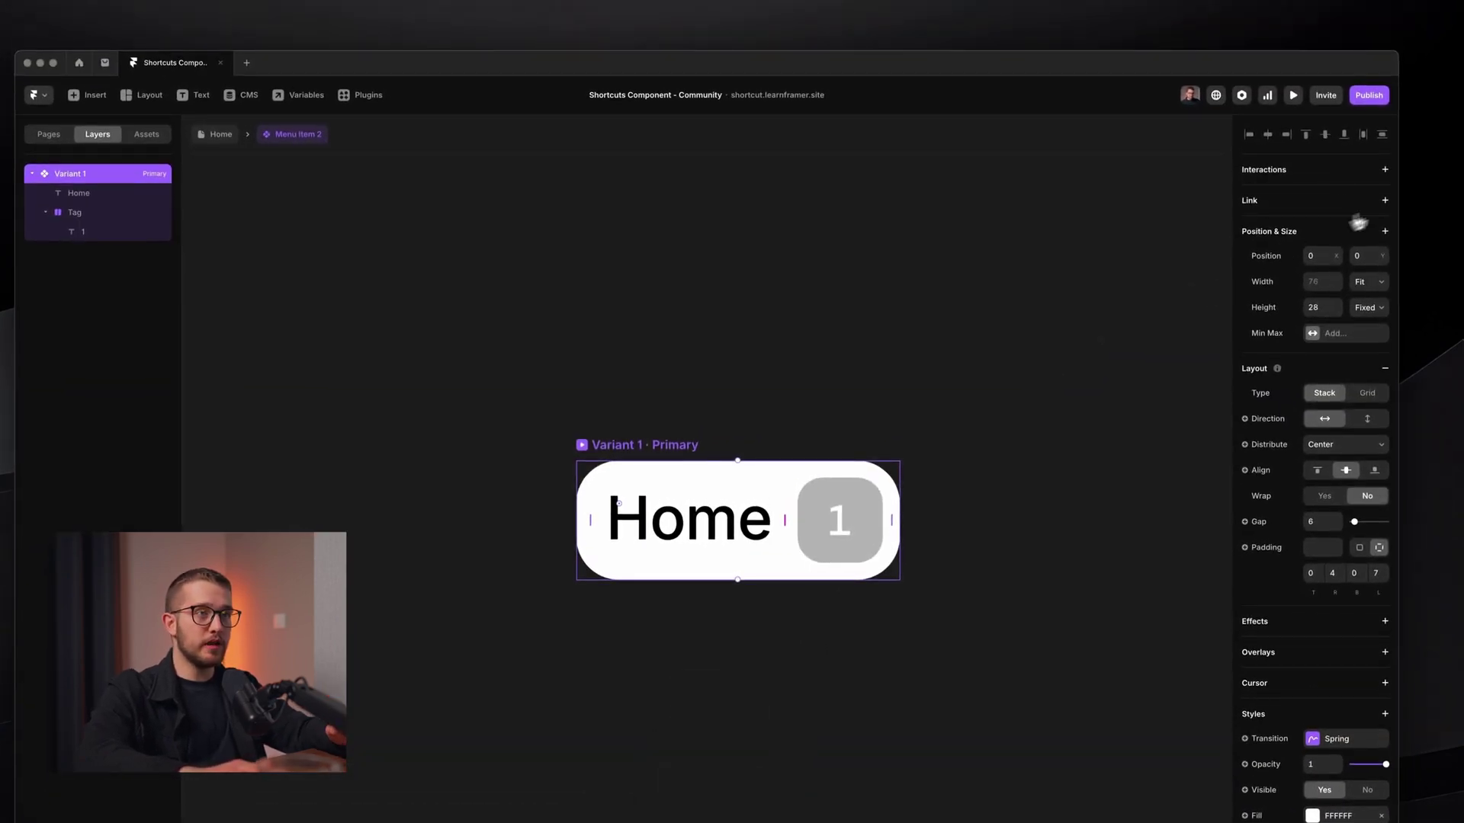
Add a link to the component's primary variant and bind its destination to a new Link variable
click(1316, 203)
click(1302, 226)
click(1276, 279)
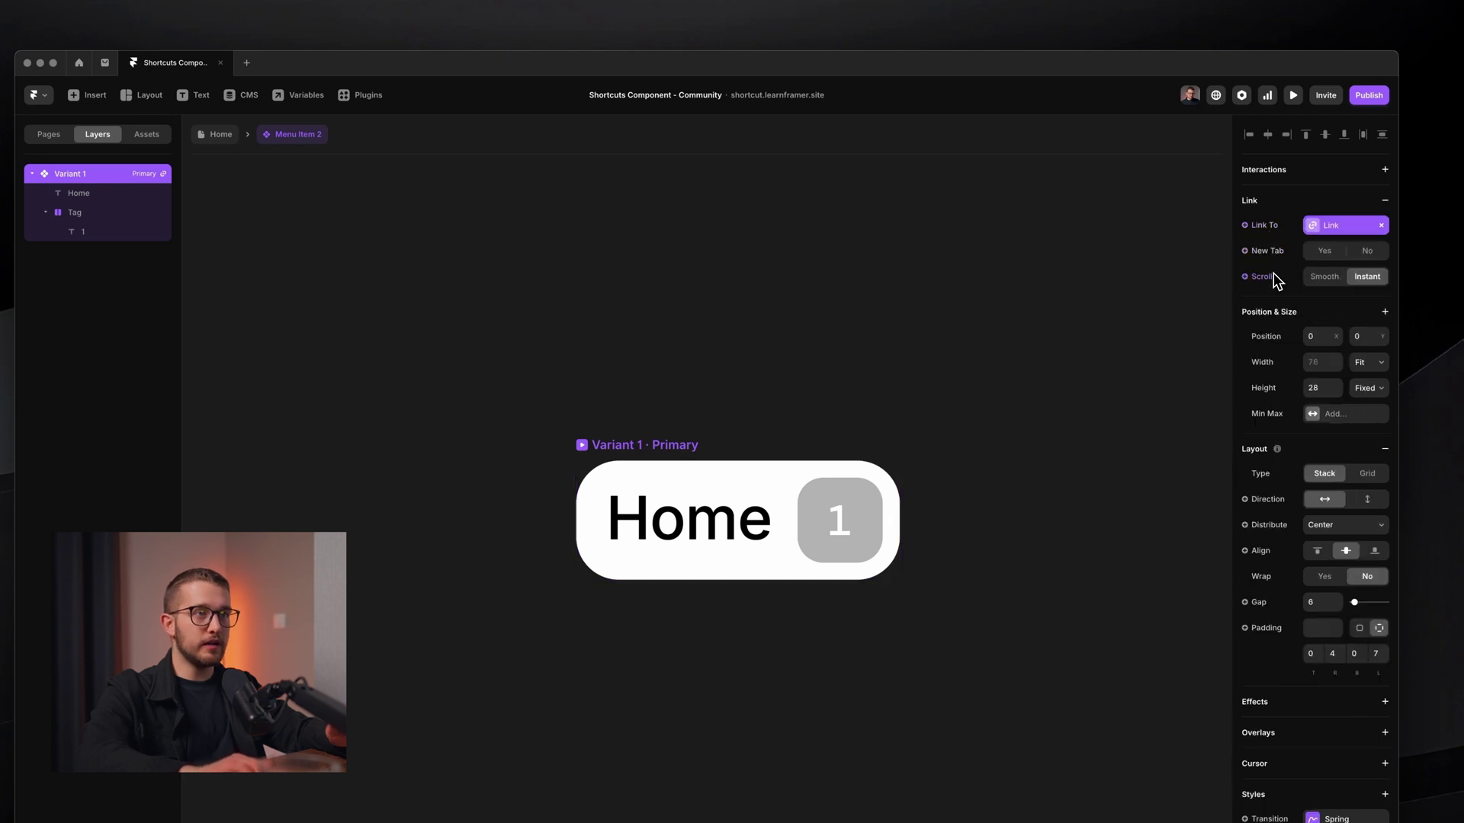
click(943, 319)
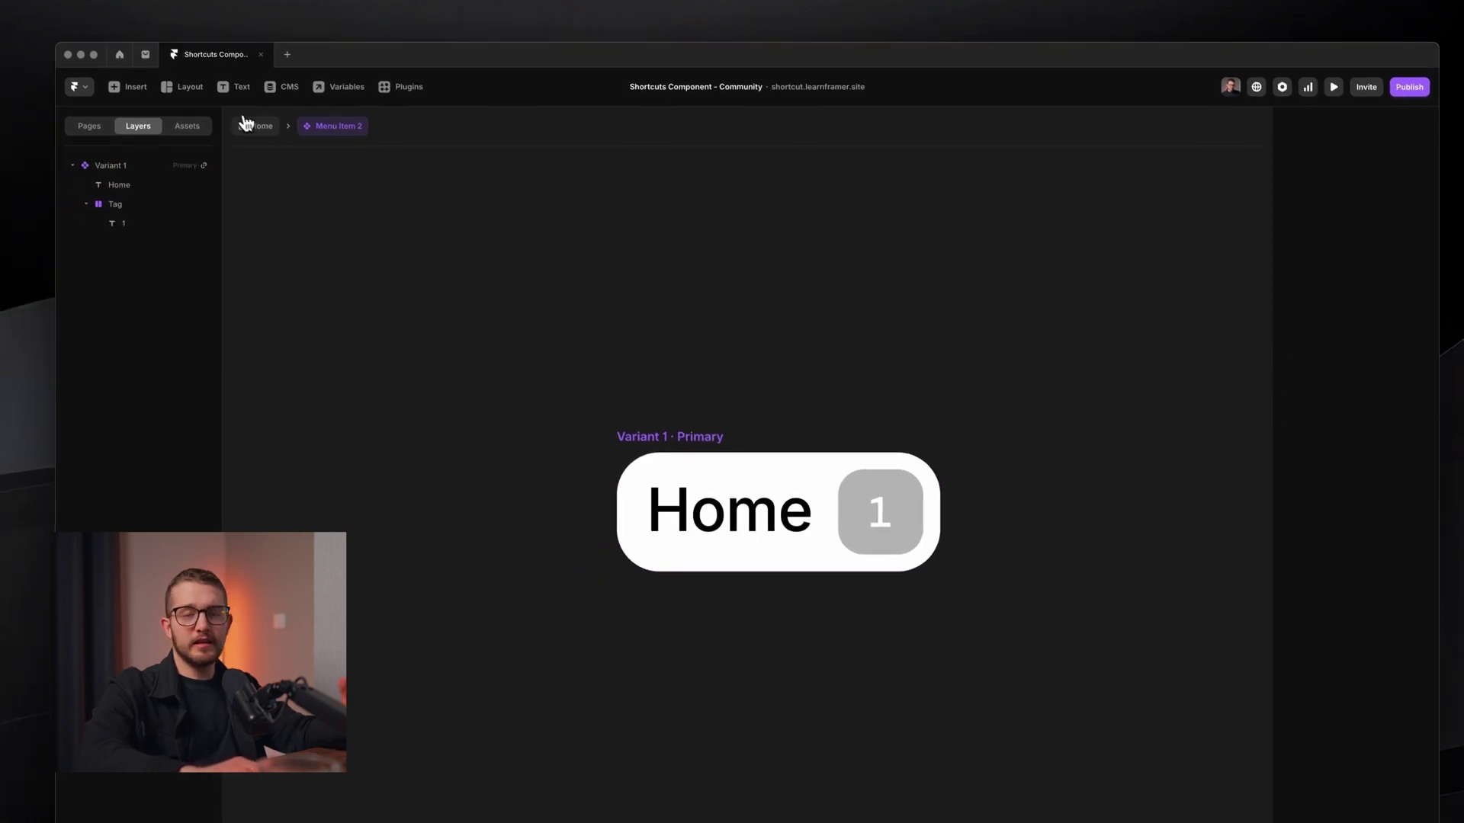
Return to the Home page and duplicate the Menu Item 2 instance in the Shortcut Navi bar
click(263, 126)
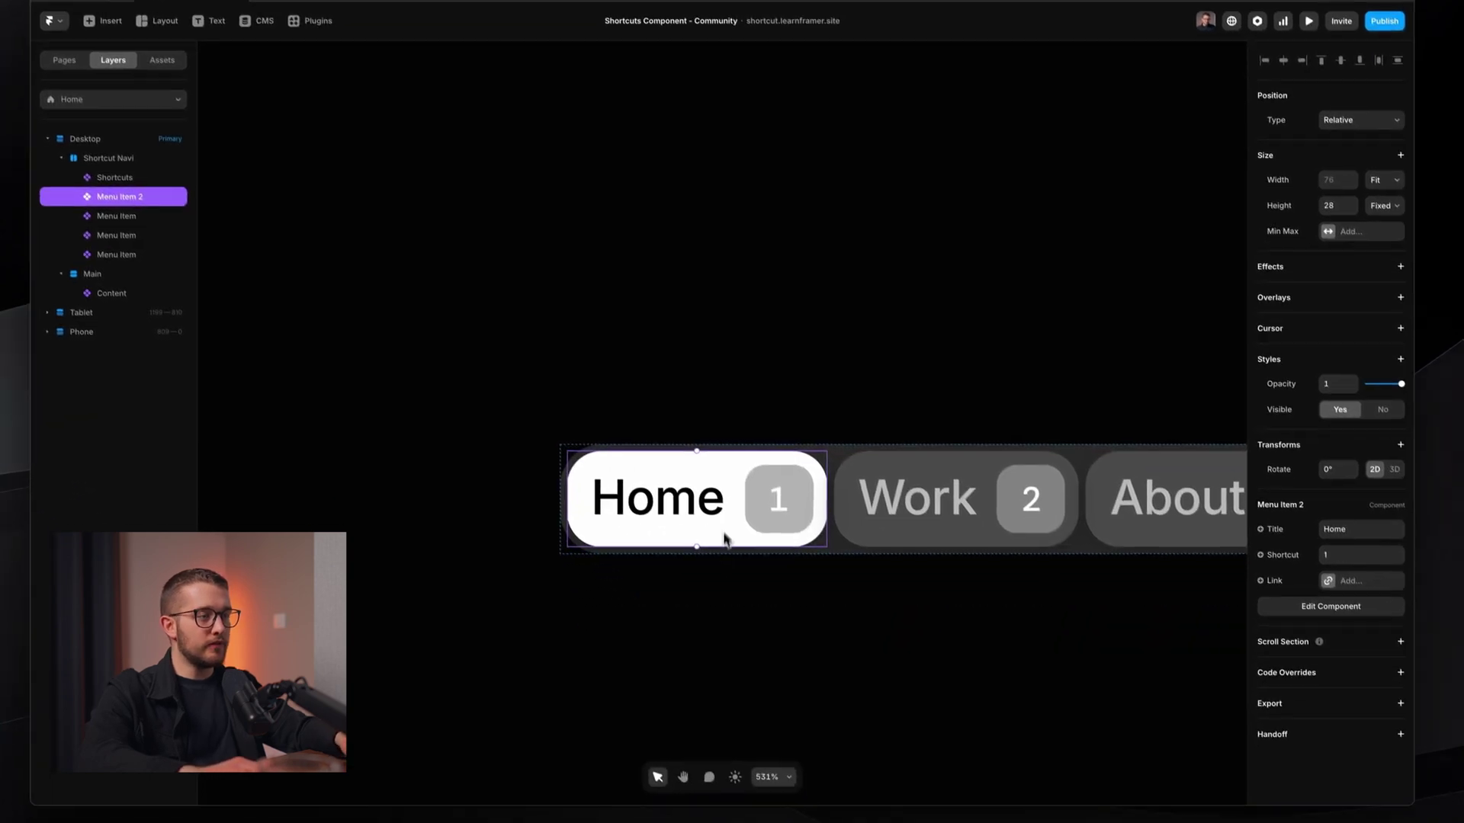
key(ctrl+d)
scroll(693, 517, up, 5)
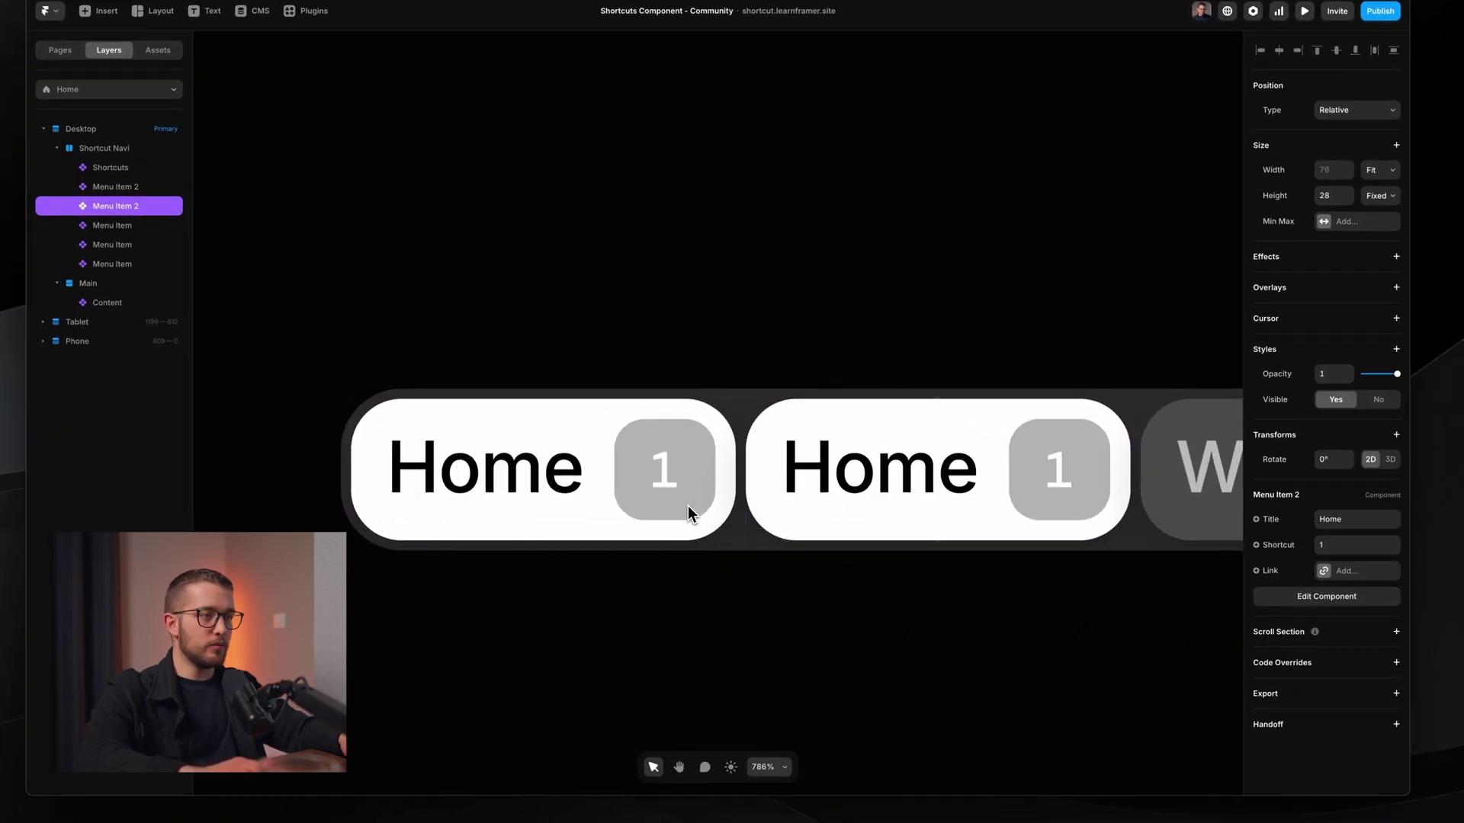
Set the first Menu Item 2 instance's Title to Work and its Shortcut to 2
click(688, 477)
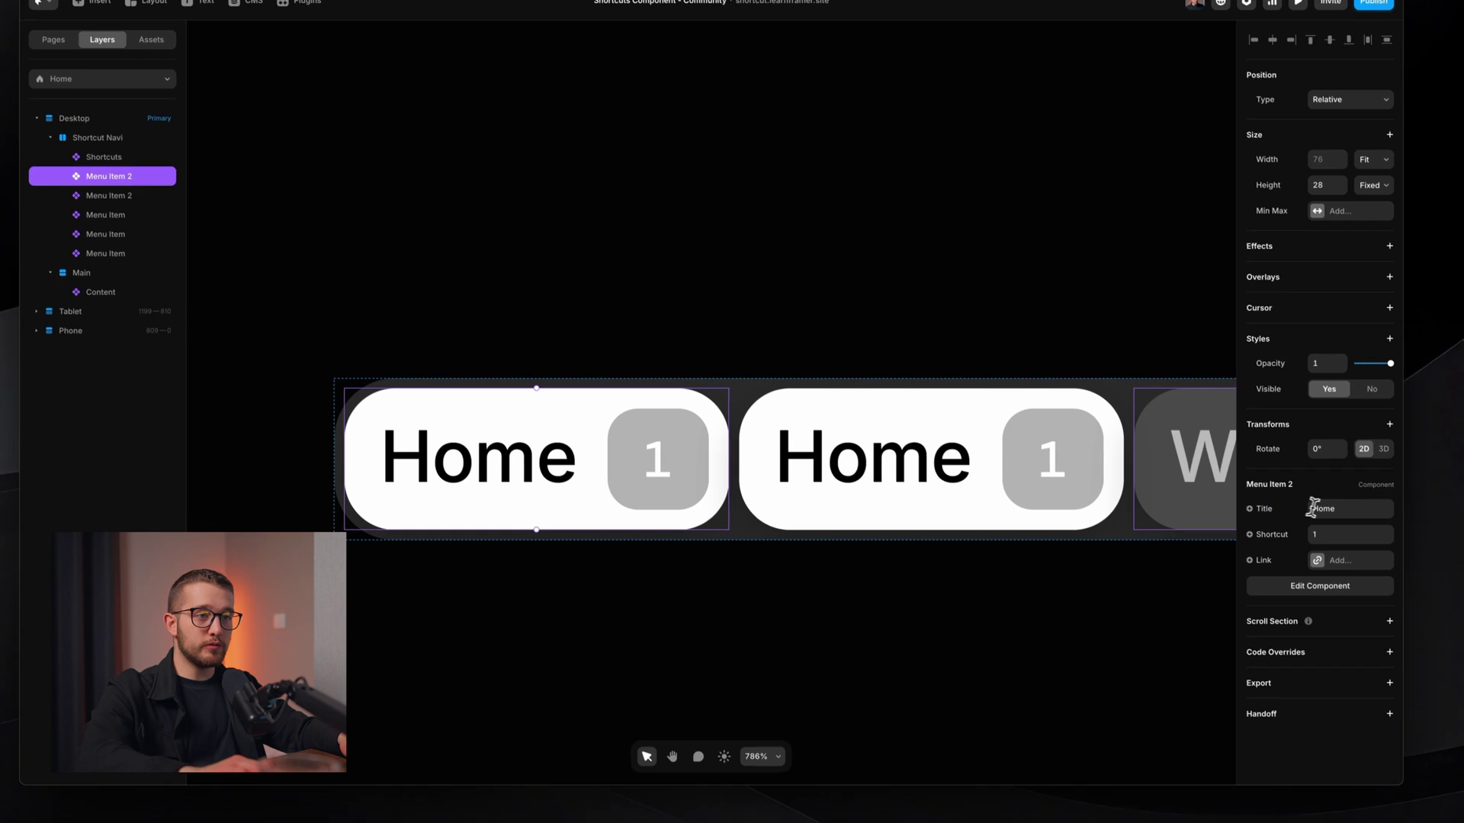
click(1341, 509)
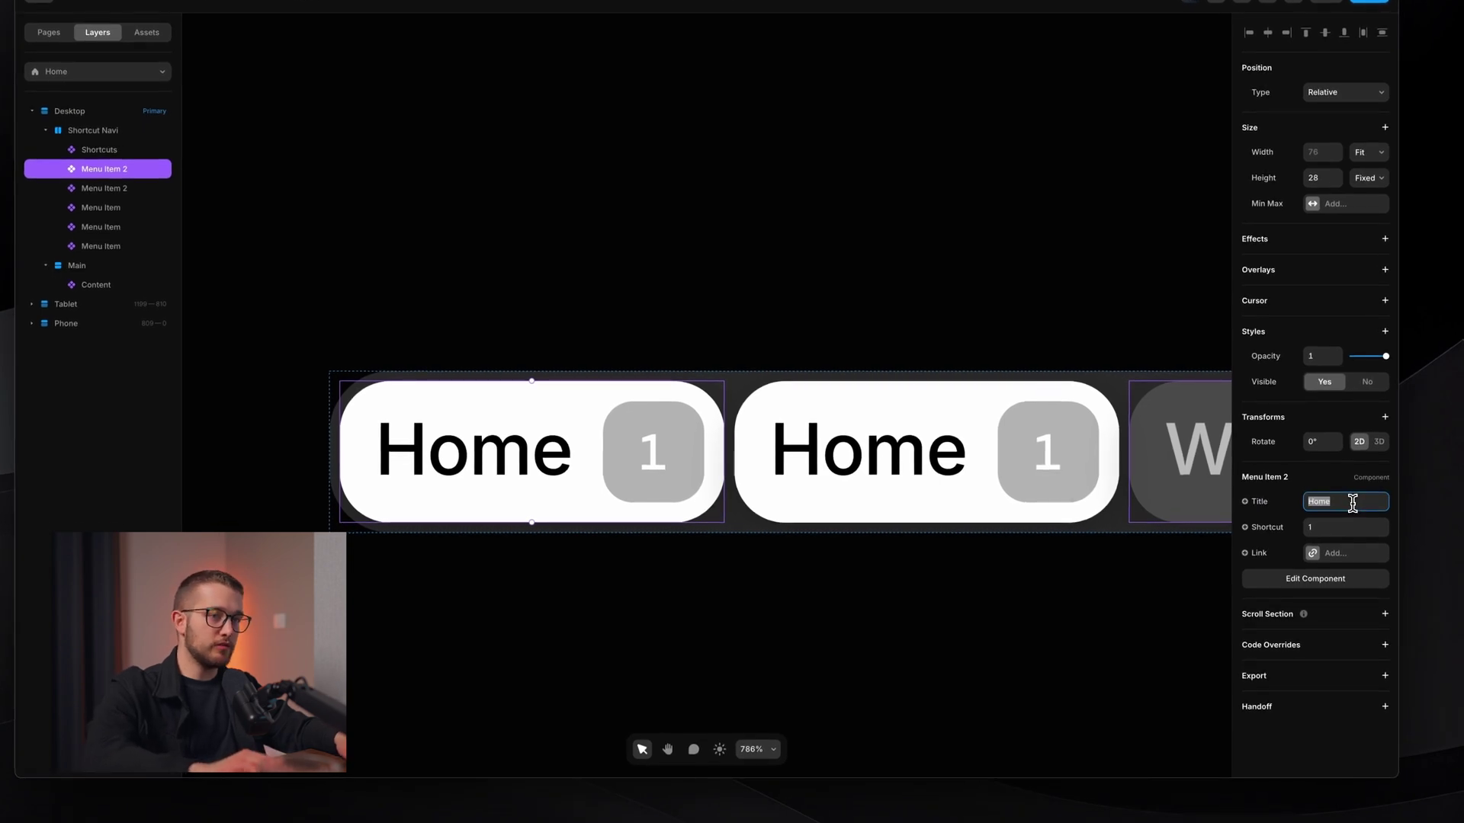
text(Work)
key(Return)
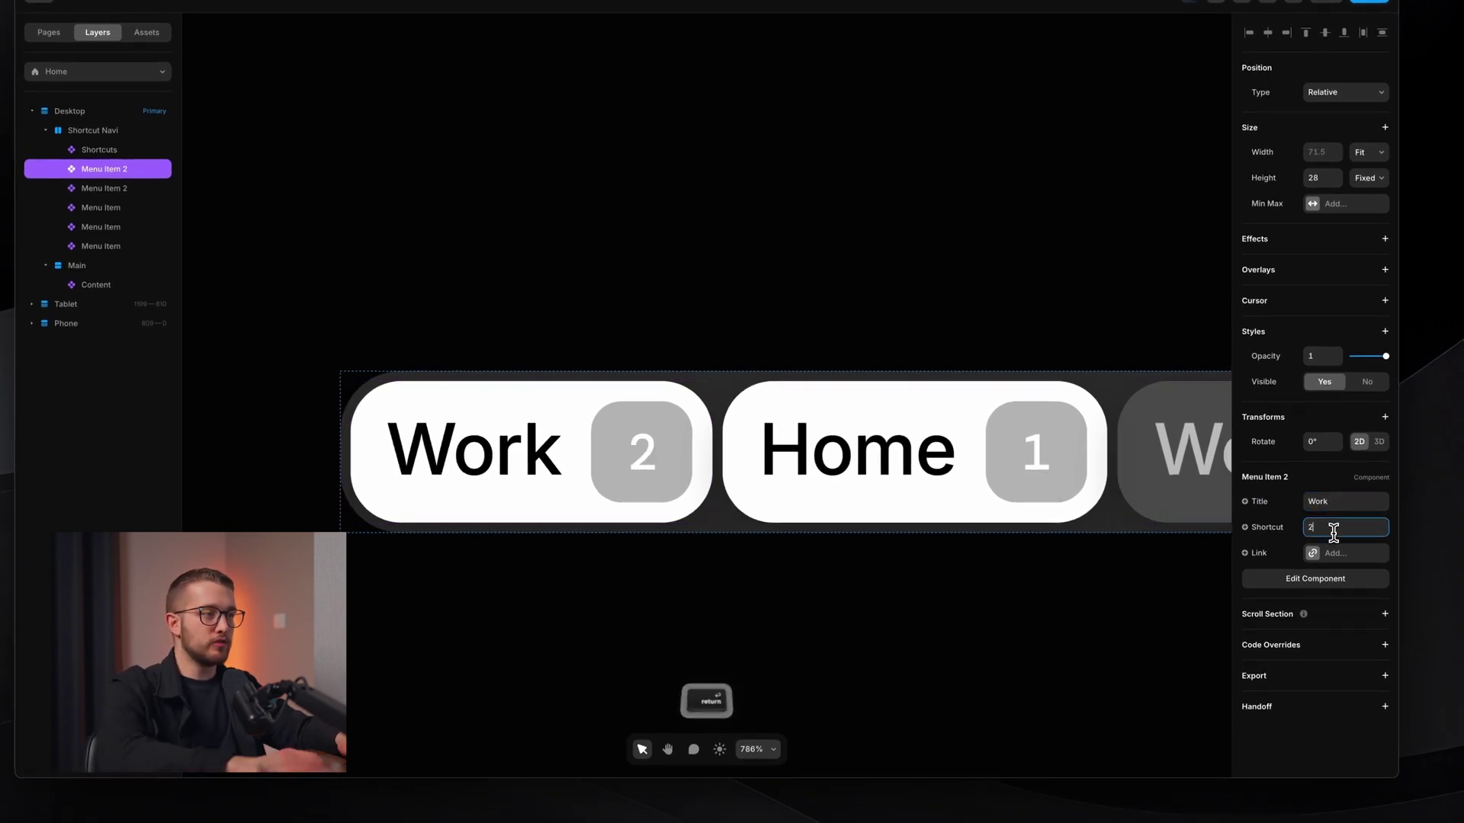
click(634, 488)
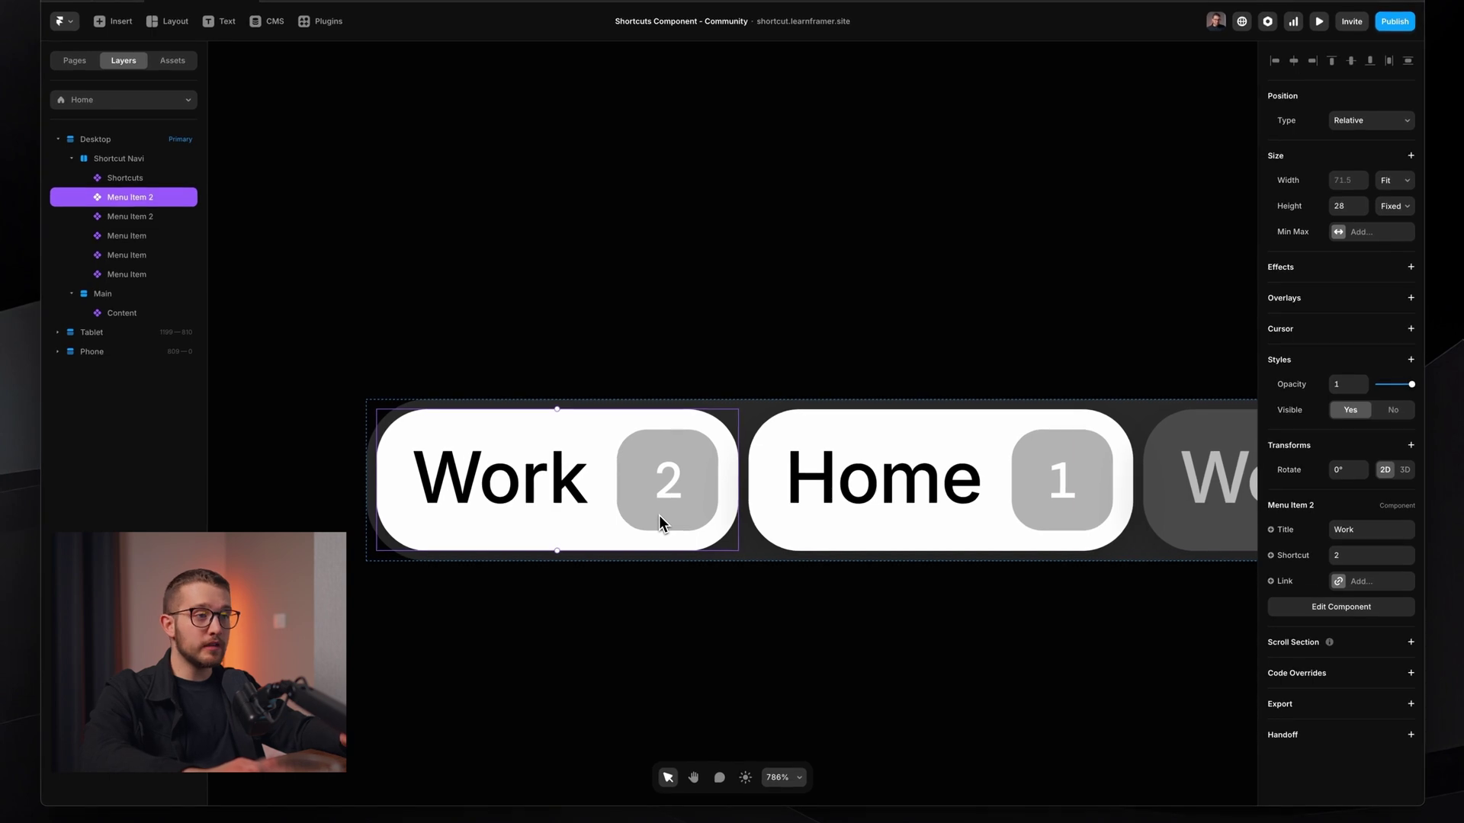
Open the Menu Item 2 component for editing and rename its primary variant Active
double_click(671, 524)
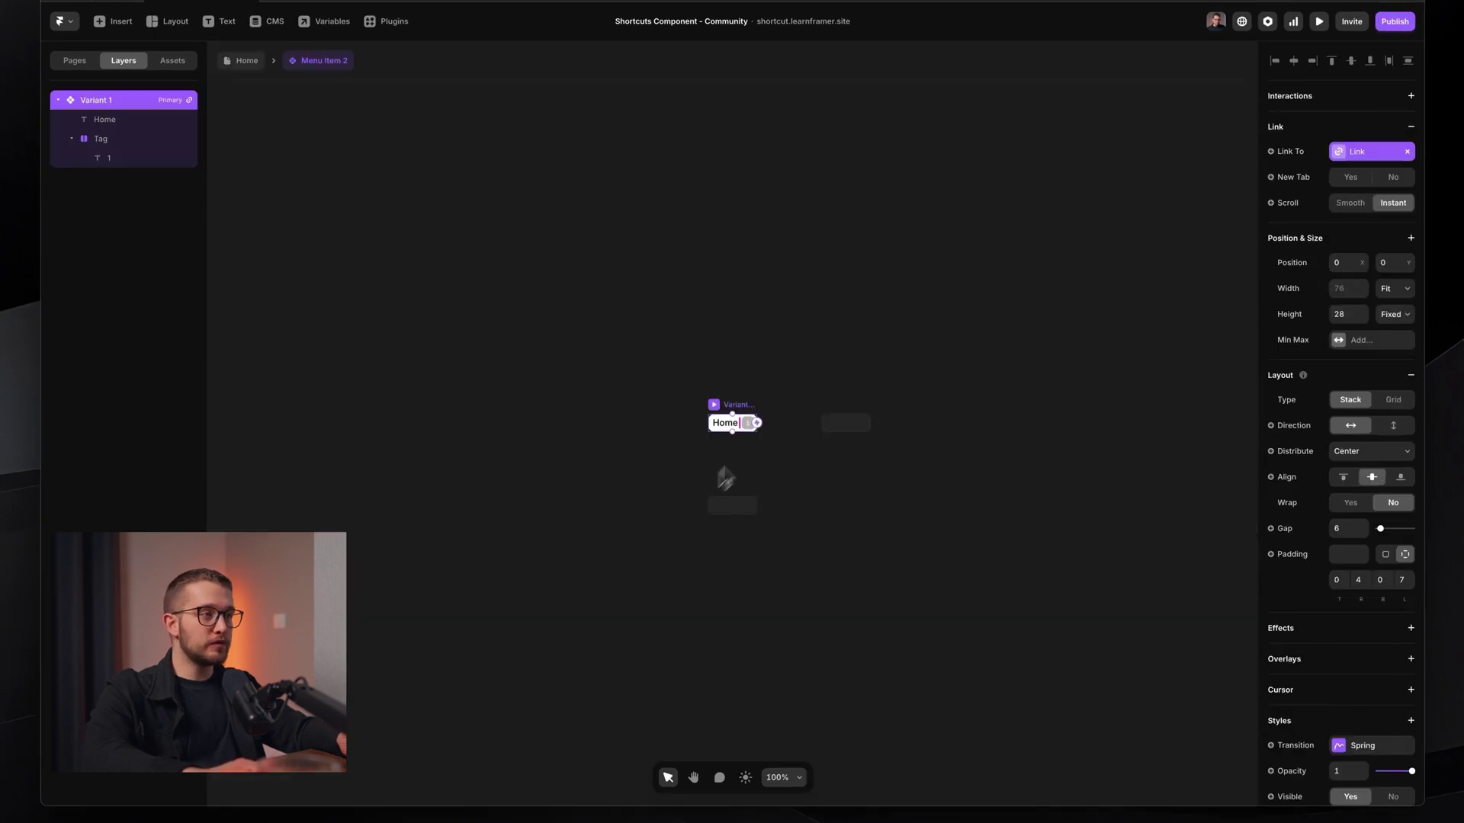
scroll(746, 390, up, 5)
click(740, 391)
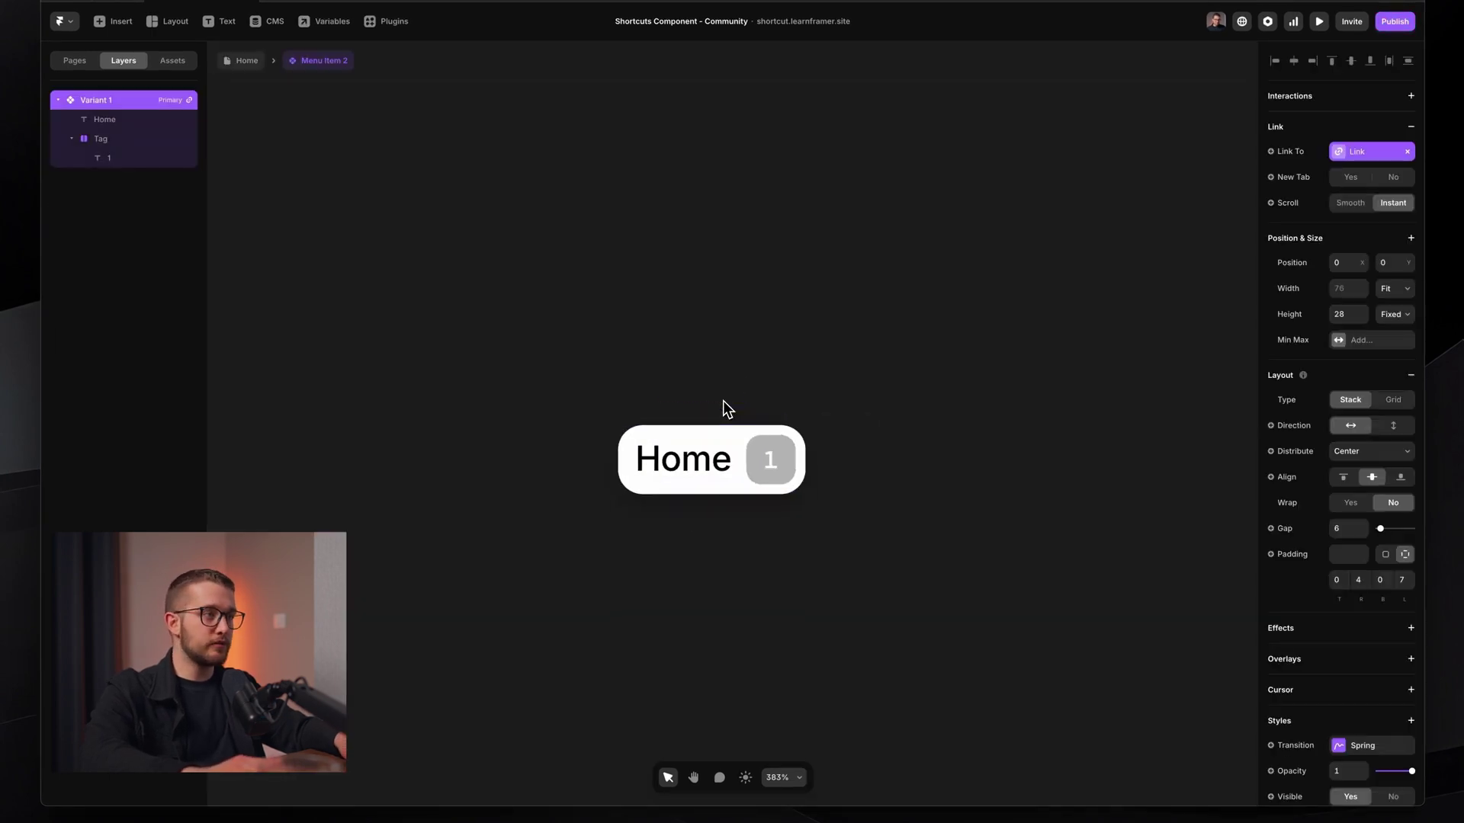
text(Active)
key(Return)
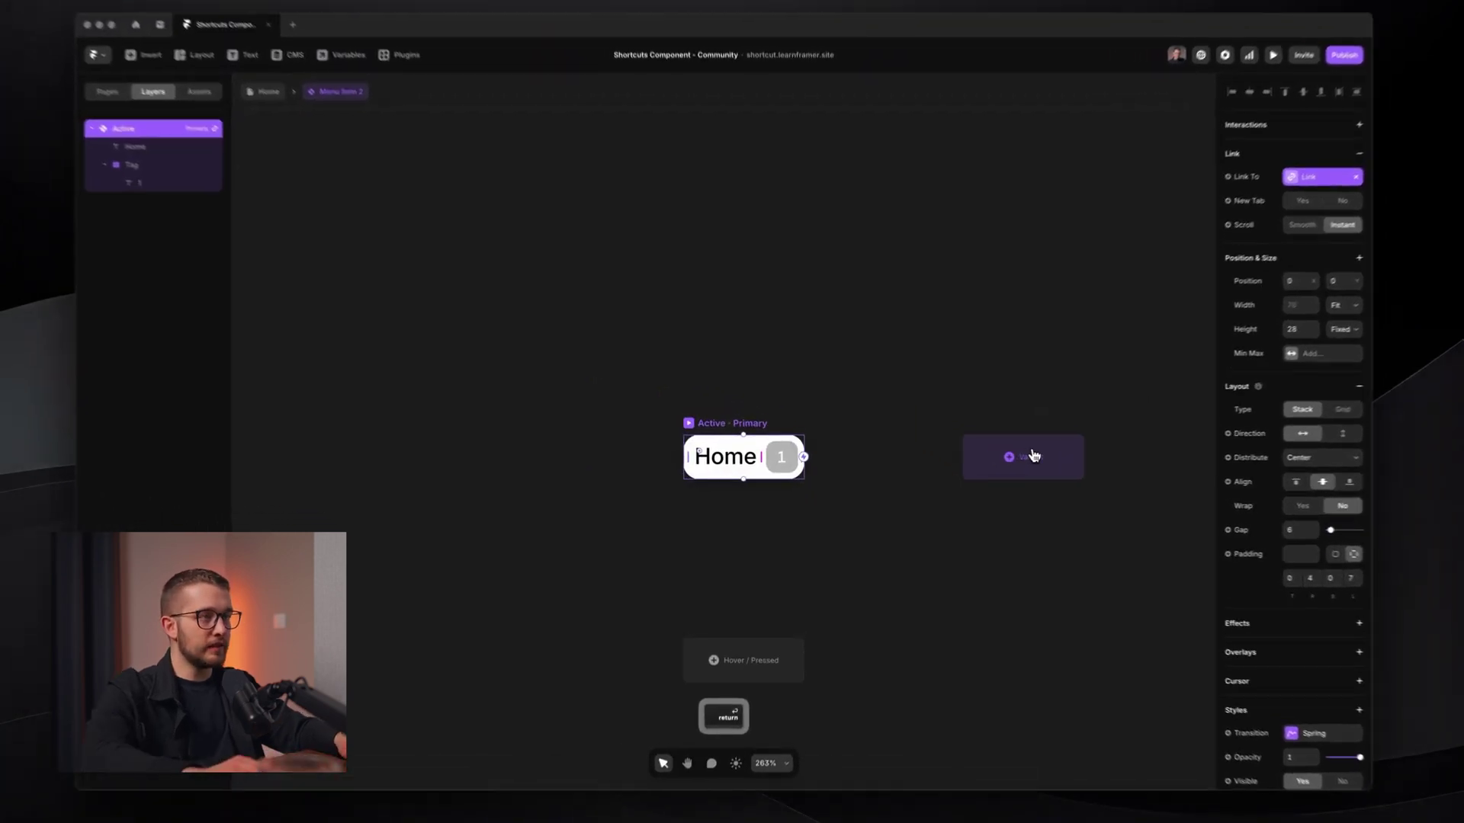
Add a second variant to the Menu Item 2 component and name it Inactive
click(1034, 456)
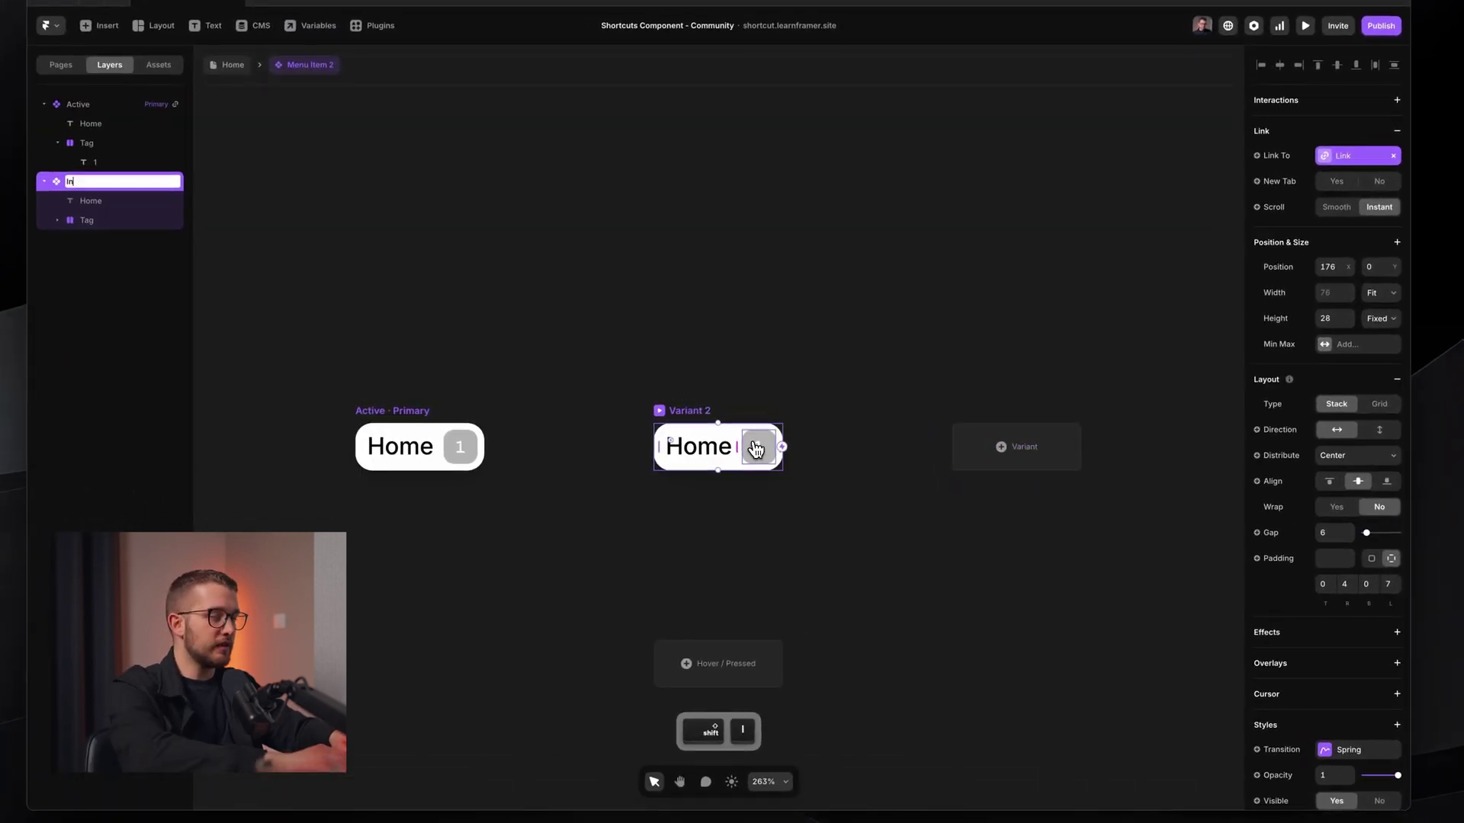
text(Inac)
text(tive)
key(Return)
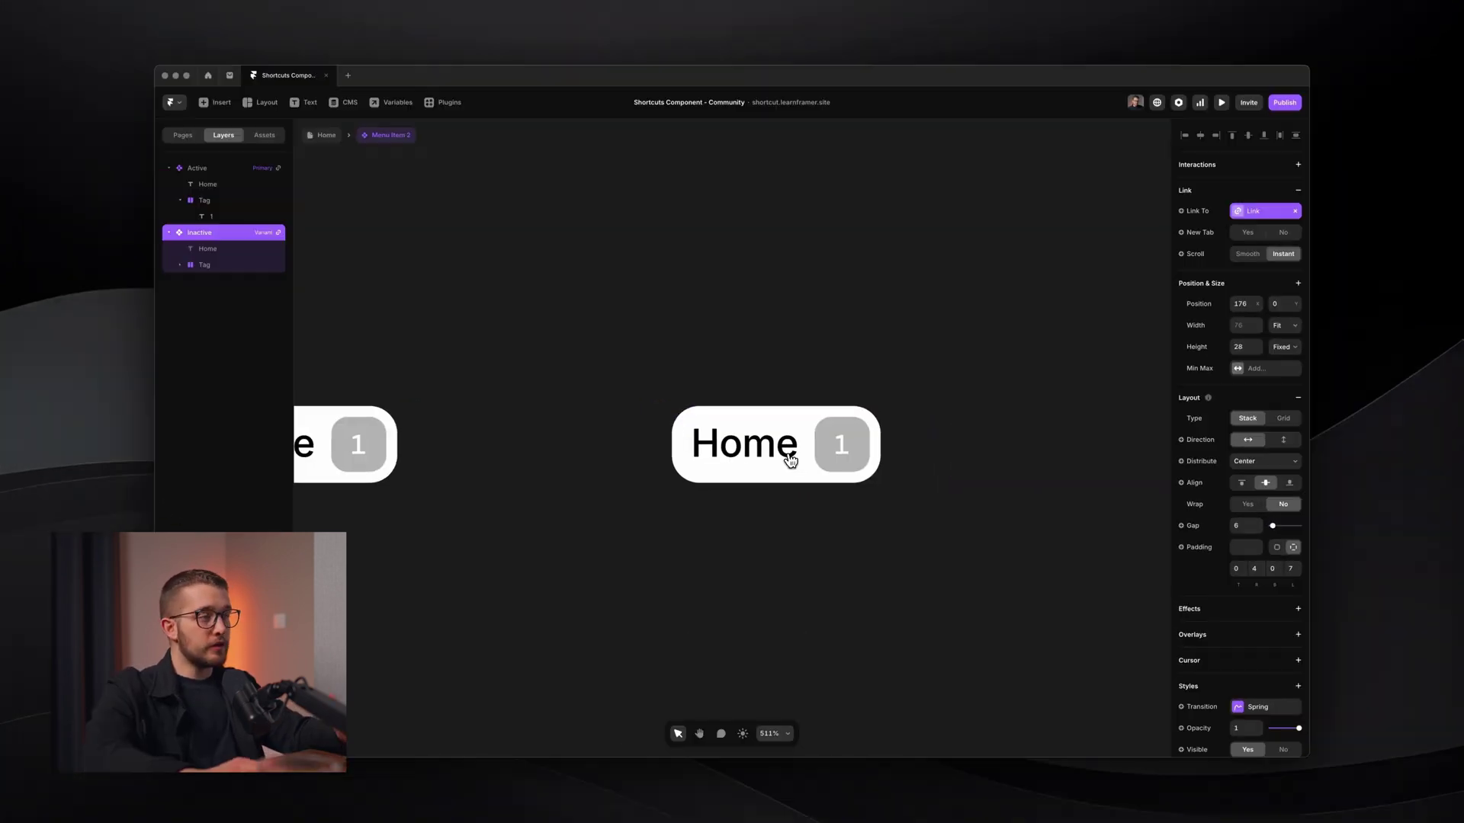
Lower the Inactive variant's white background fill to 15% opacity
scroll(782, 409, right, 1)
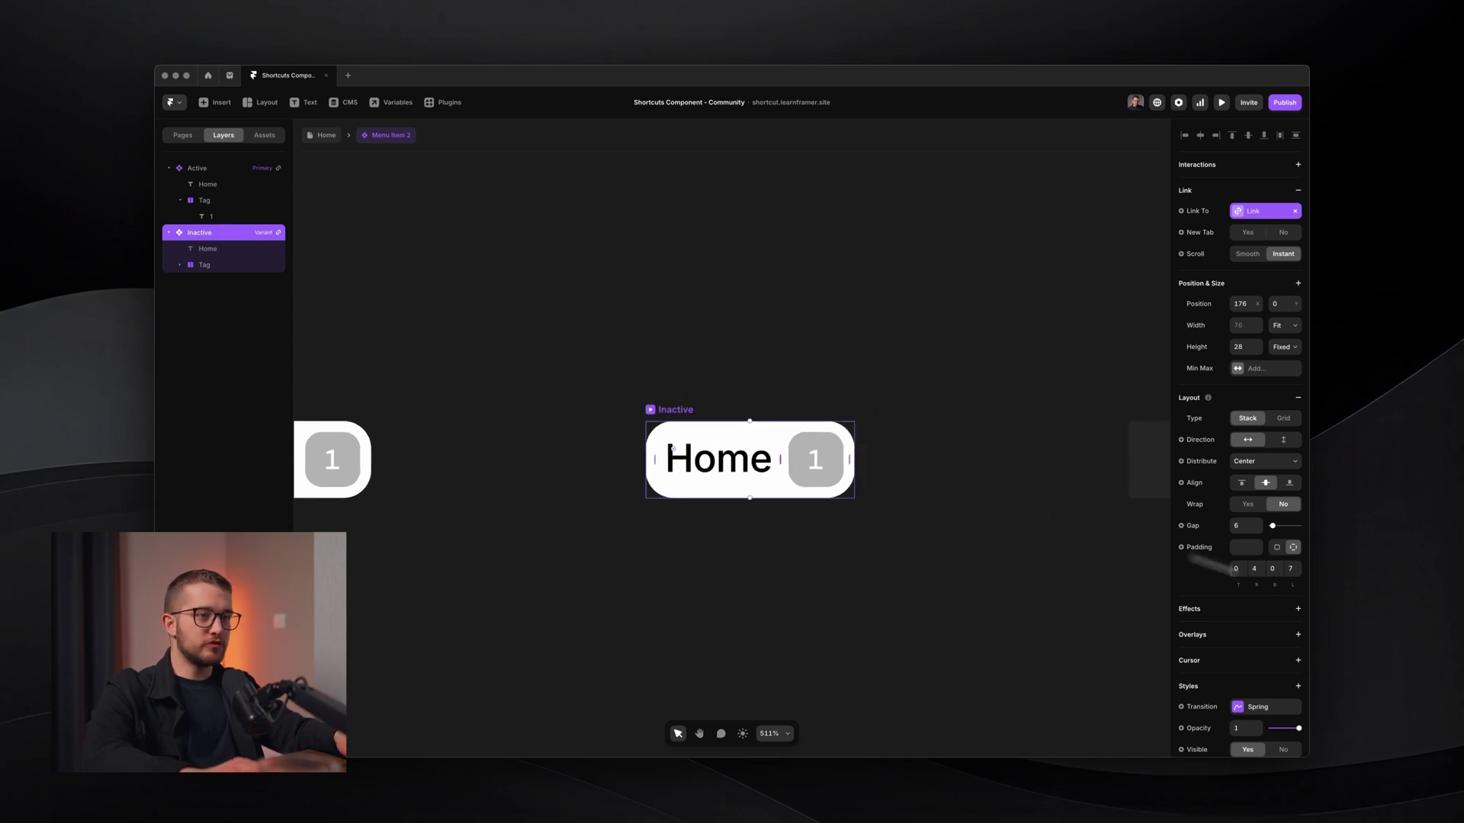
scroll(1288, 686, down, 3)
click(1239, 692)
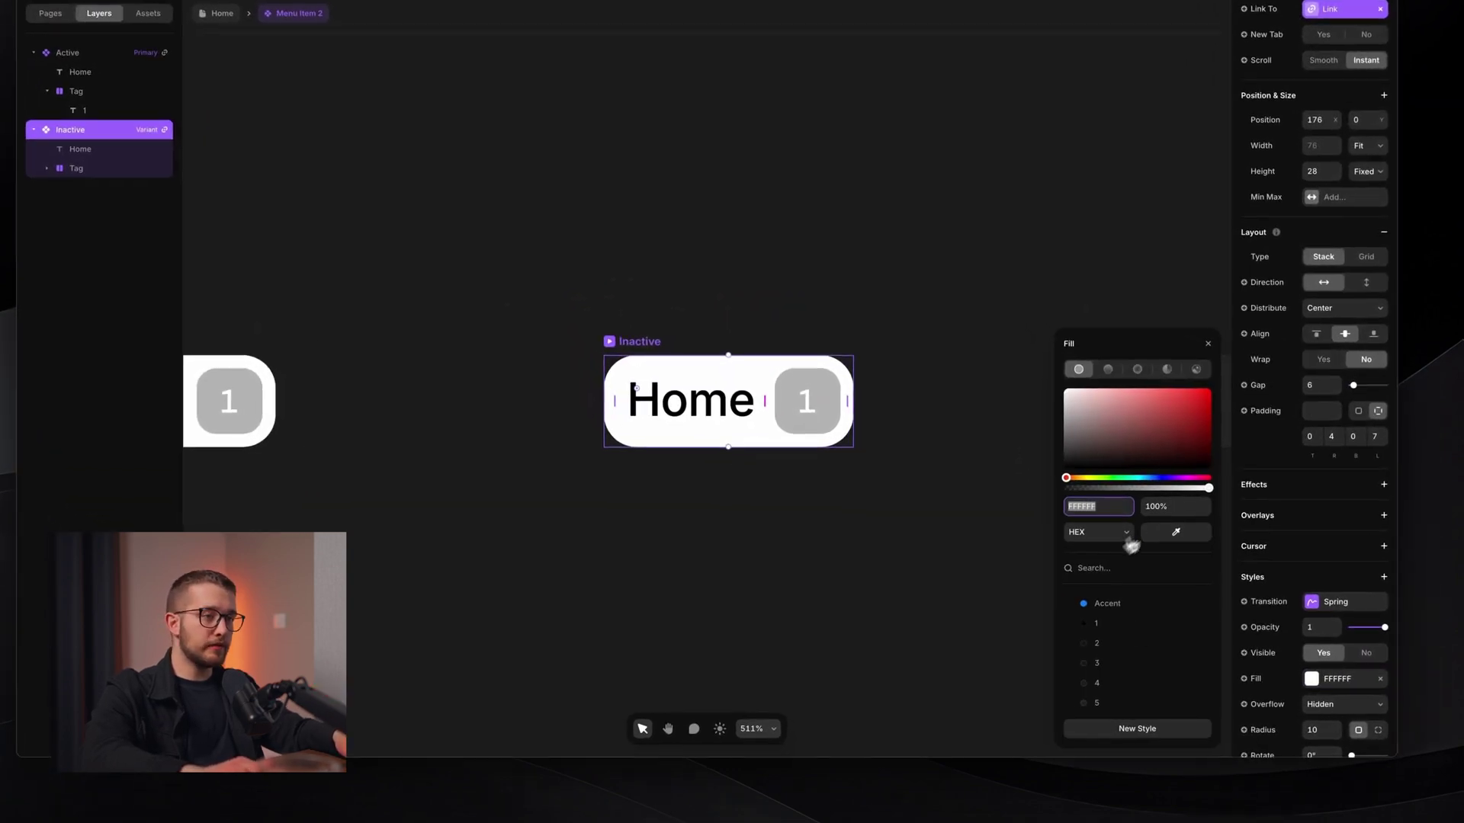
click(1166, 506)
text(15)
key(Return)
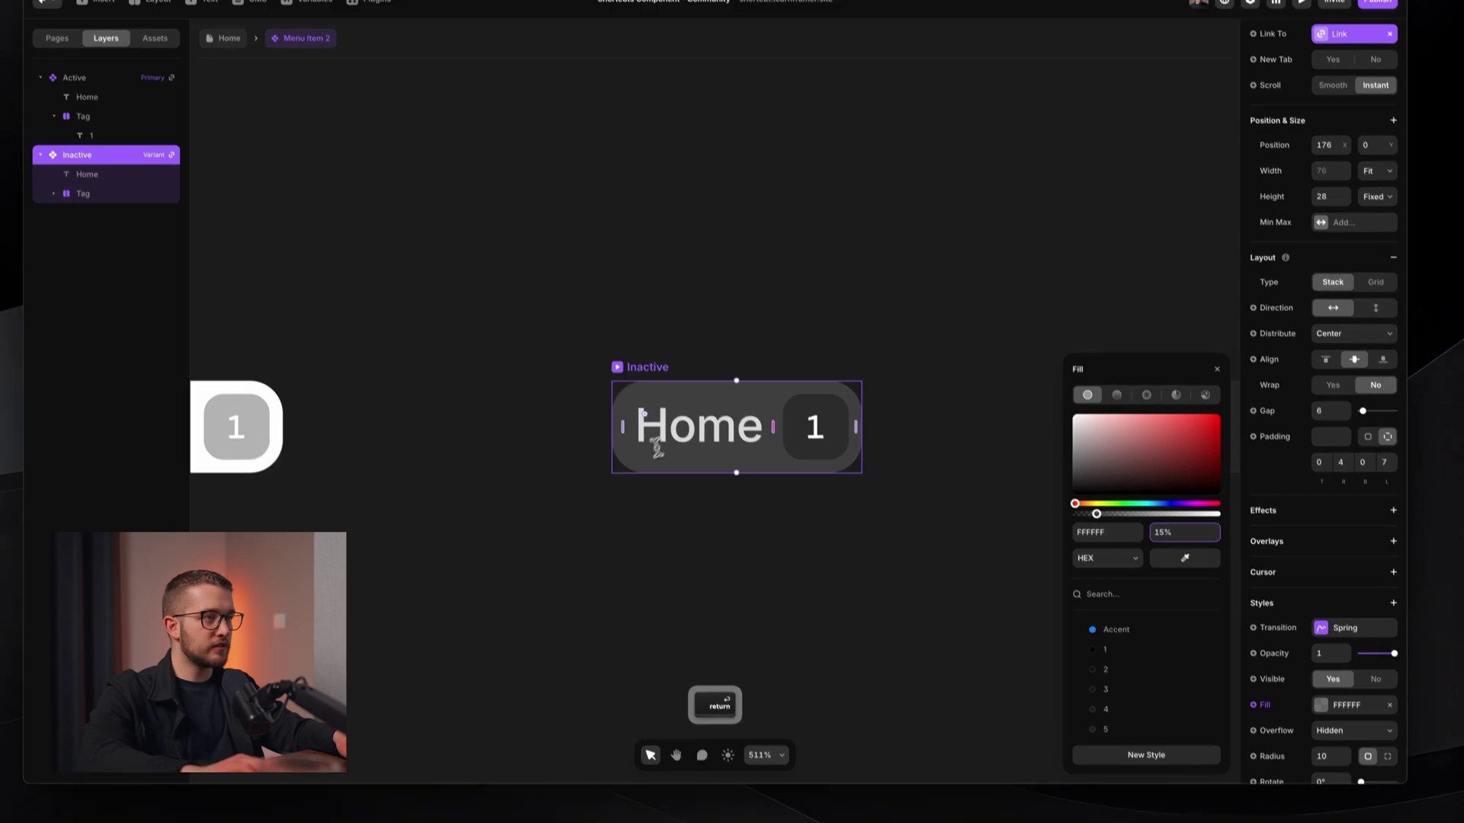
click(773, 300)
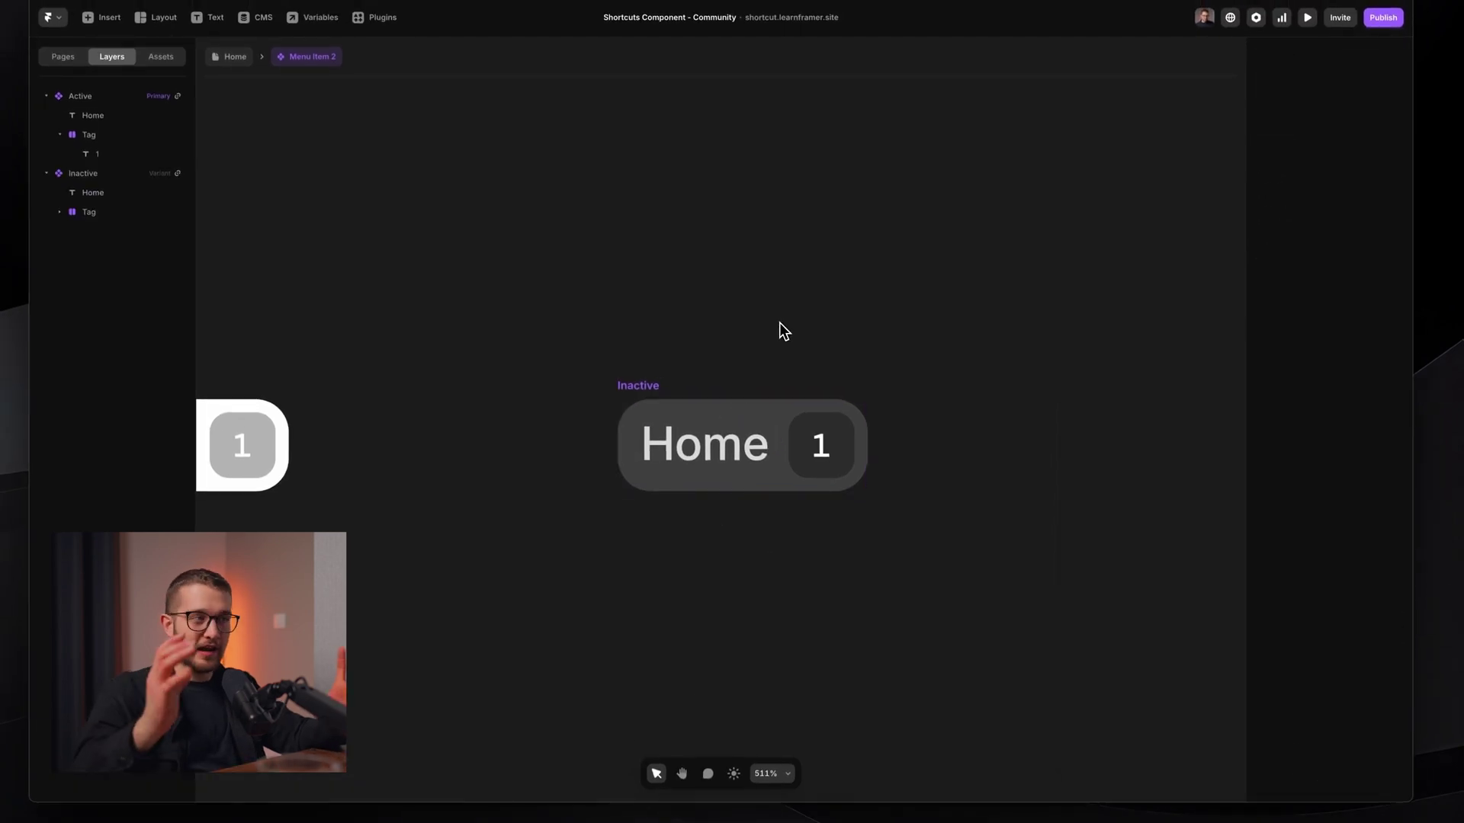
Change the fill color of the Inactive variant's Tag to white (FFFFFF)
super+click(799, 436)
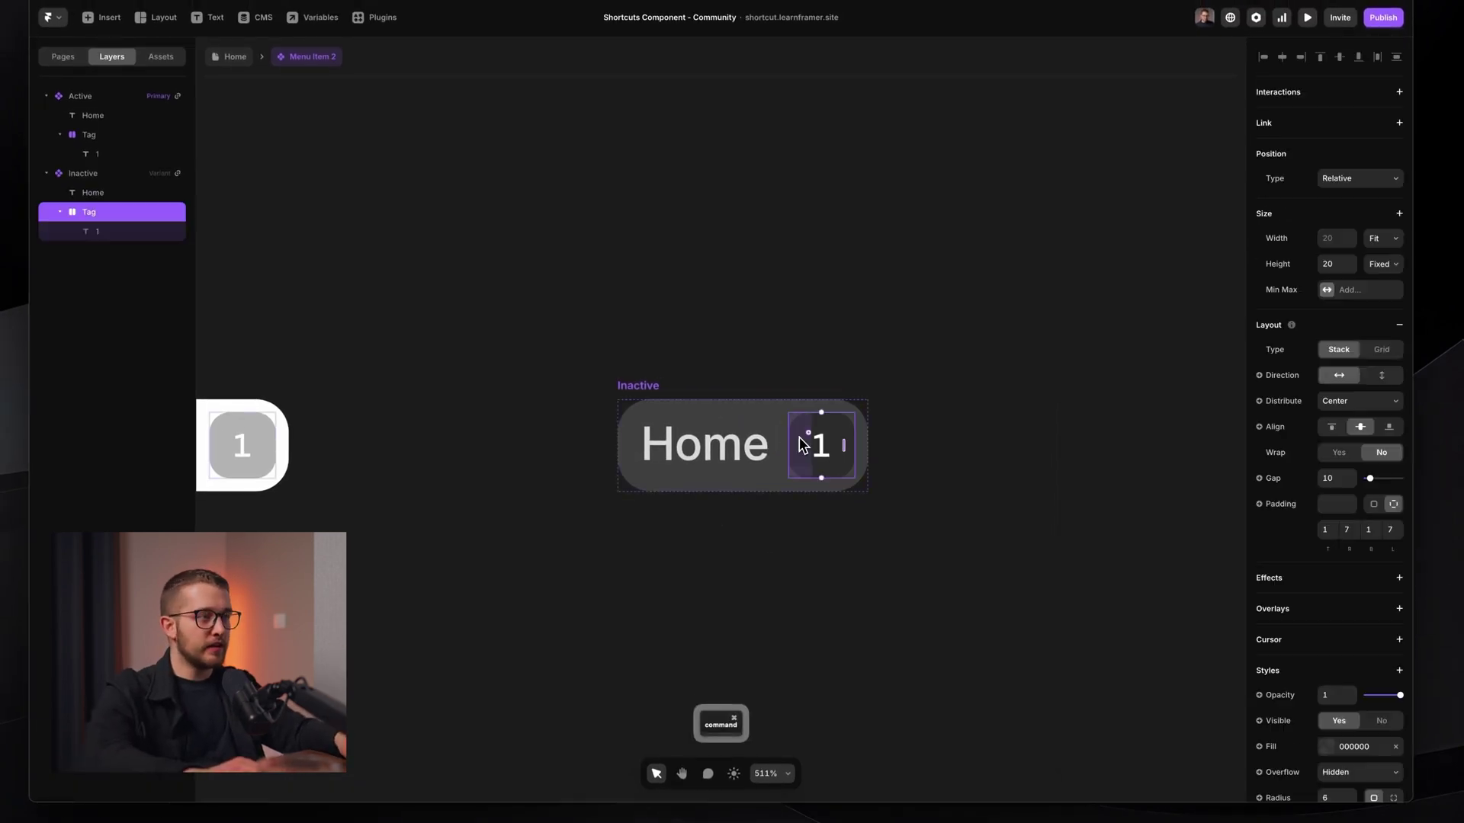
click(1341, 747)
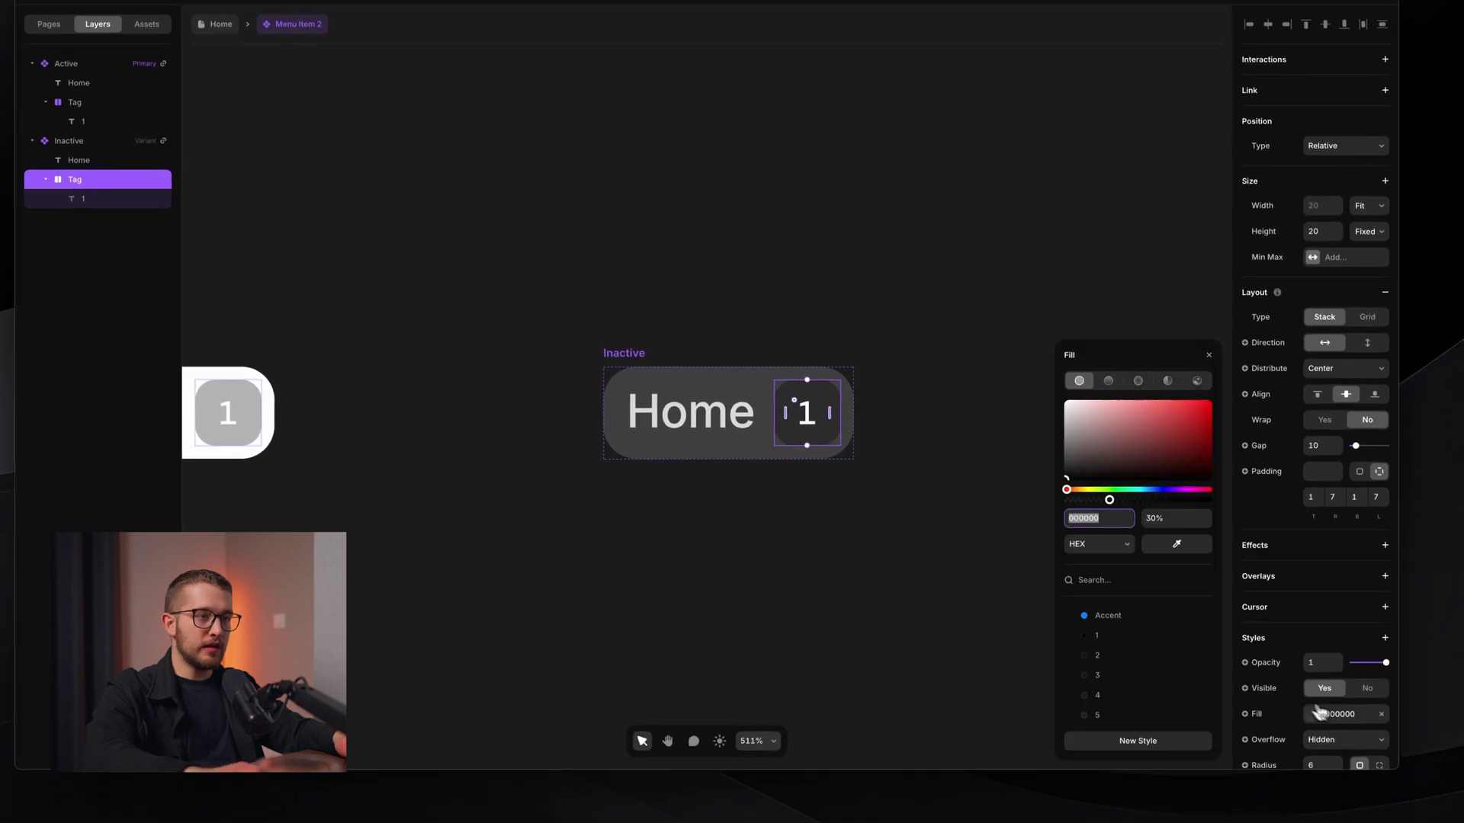
drag(1129, 447, 946, 268)
click(1114, 411)
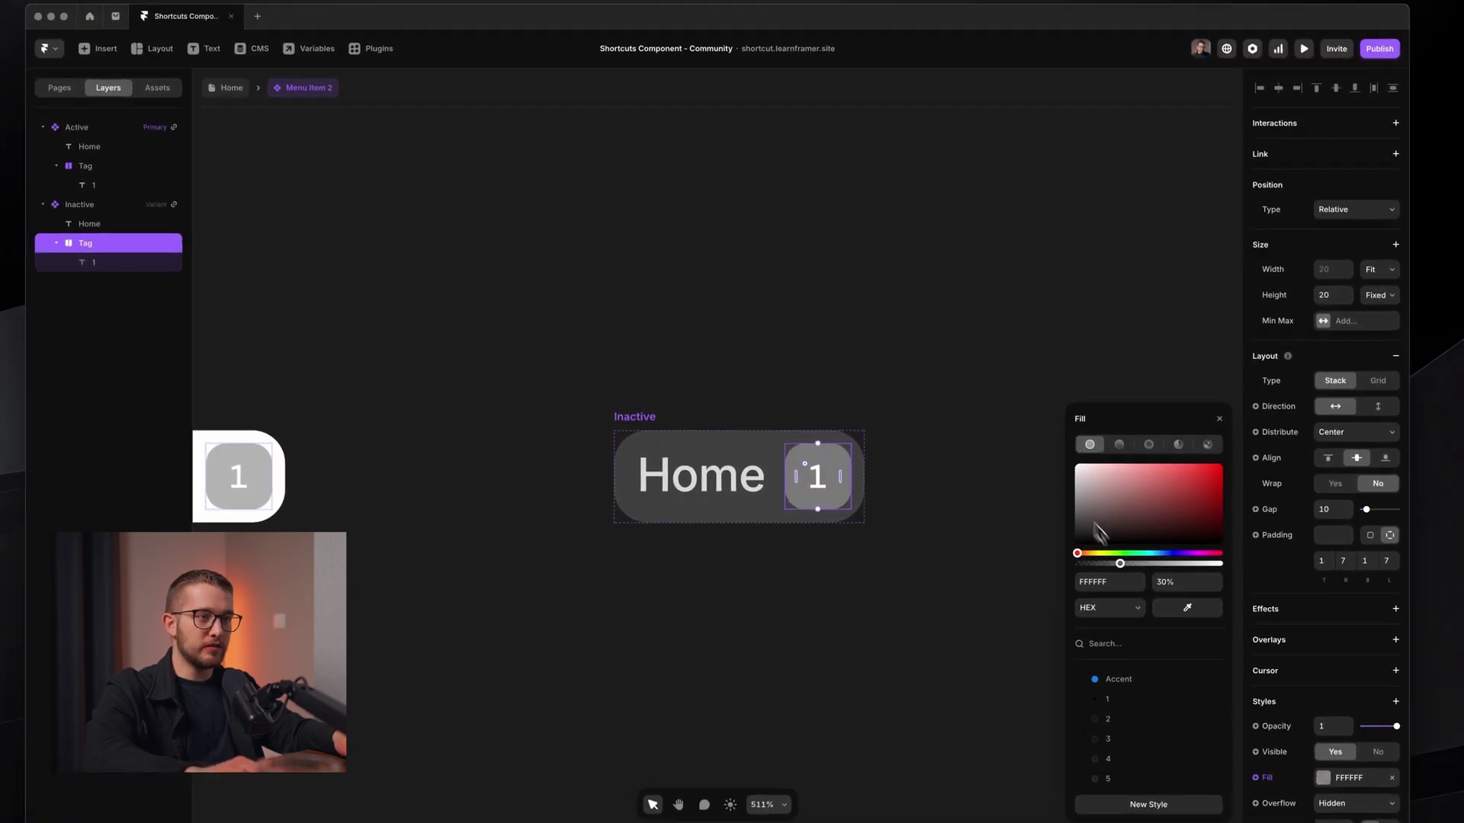
drag(1125, 474, 930, 213)
click(931, 213)
scroll(563, 317, down, 5)
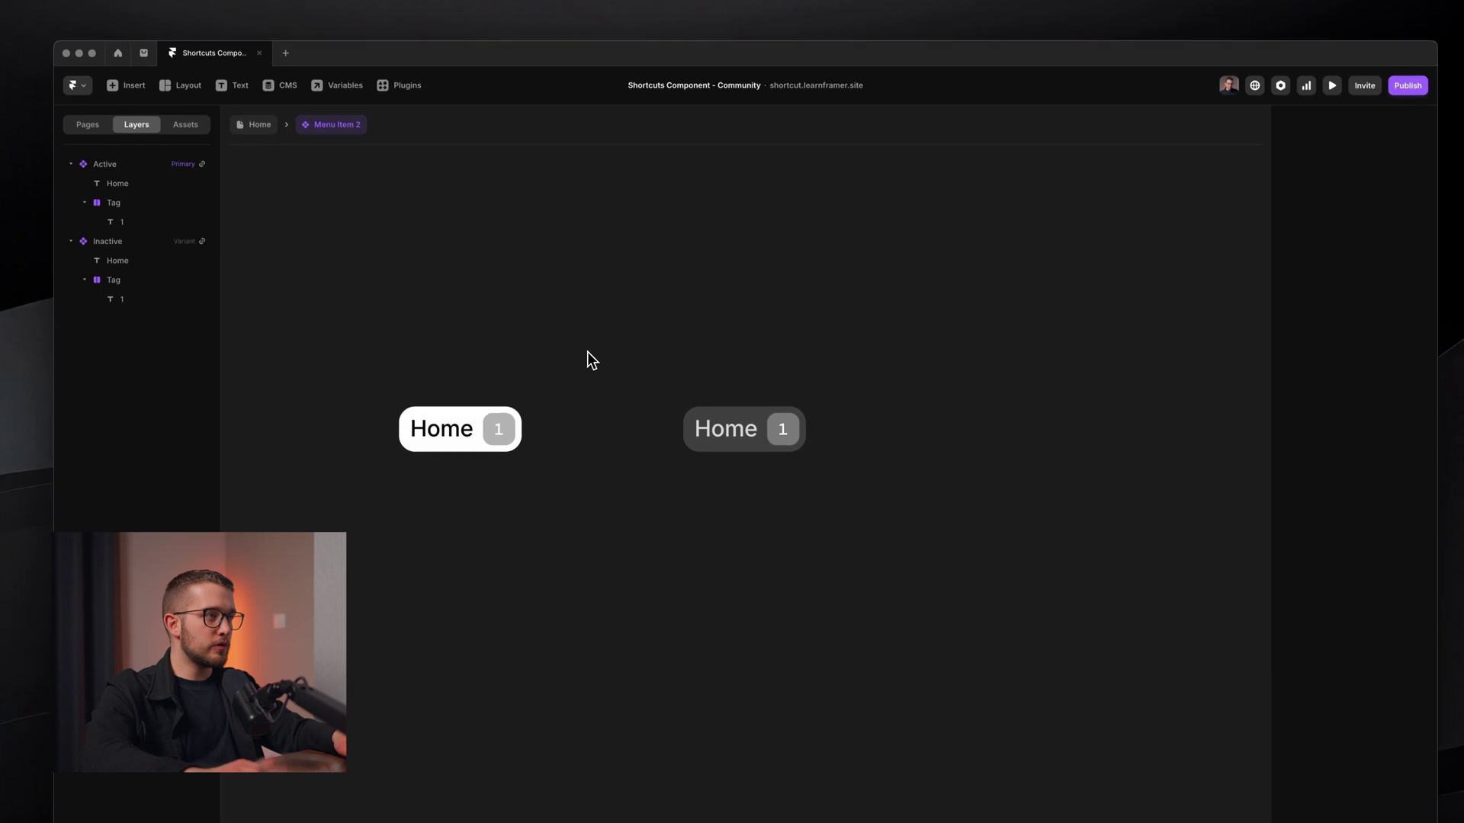
Return to the Home page, switch the Menu Item 2 instance titled Home to the Inactive variant and open its Link setting
click(259, 124)
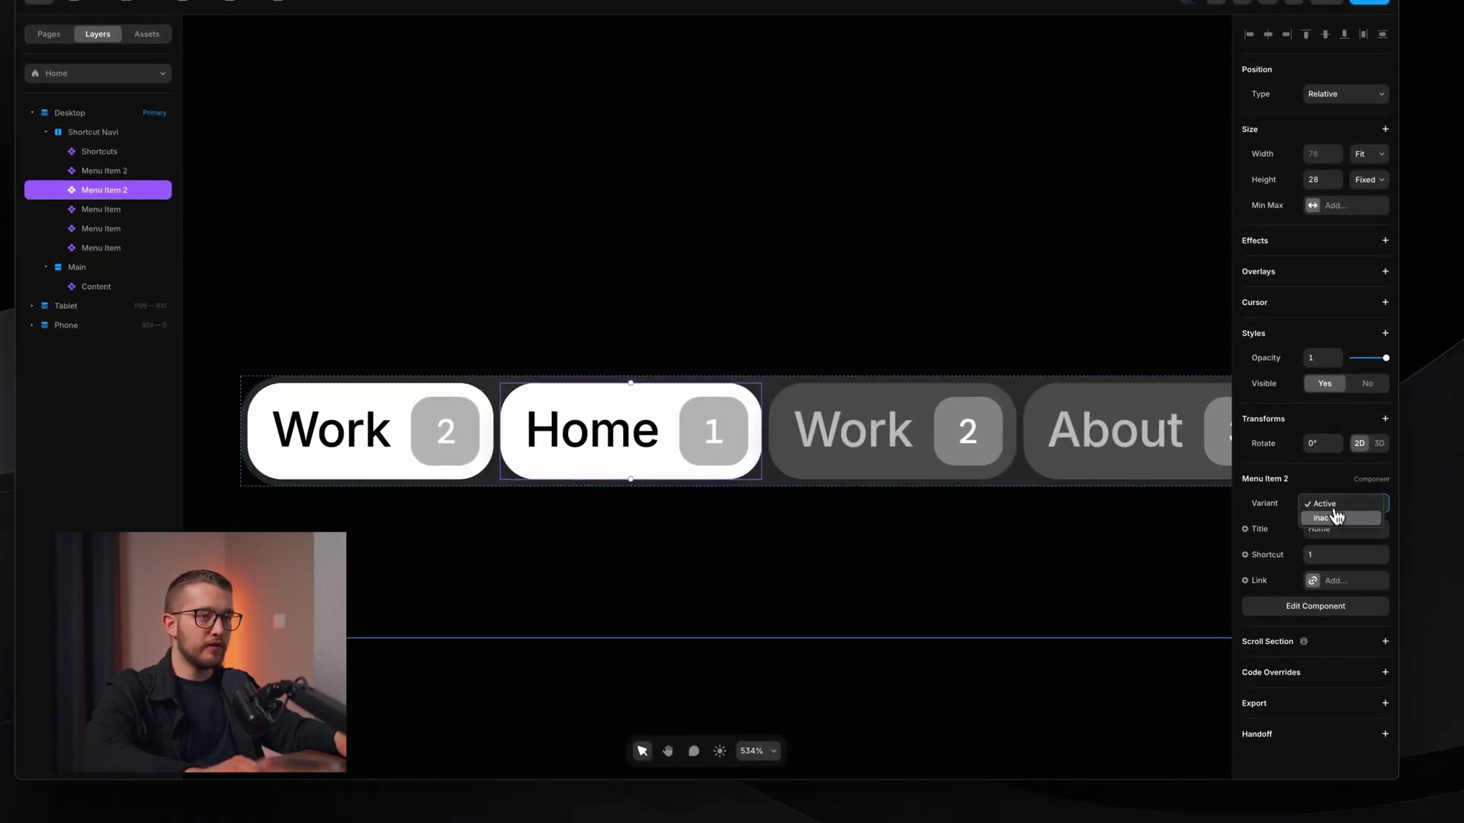
click(1339, 528)
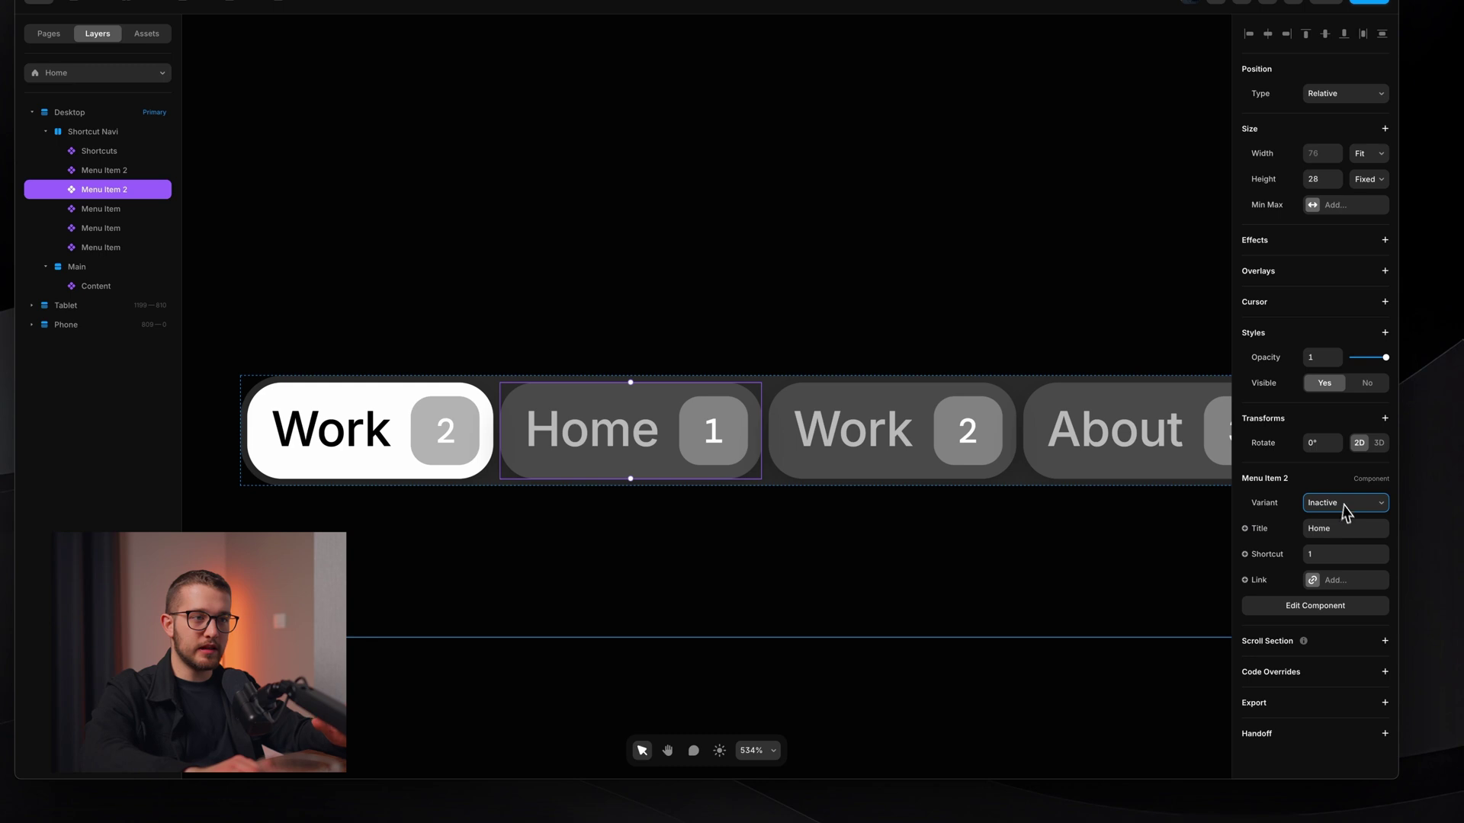
click(1333, 577)
click(1336, 529)
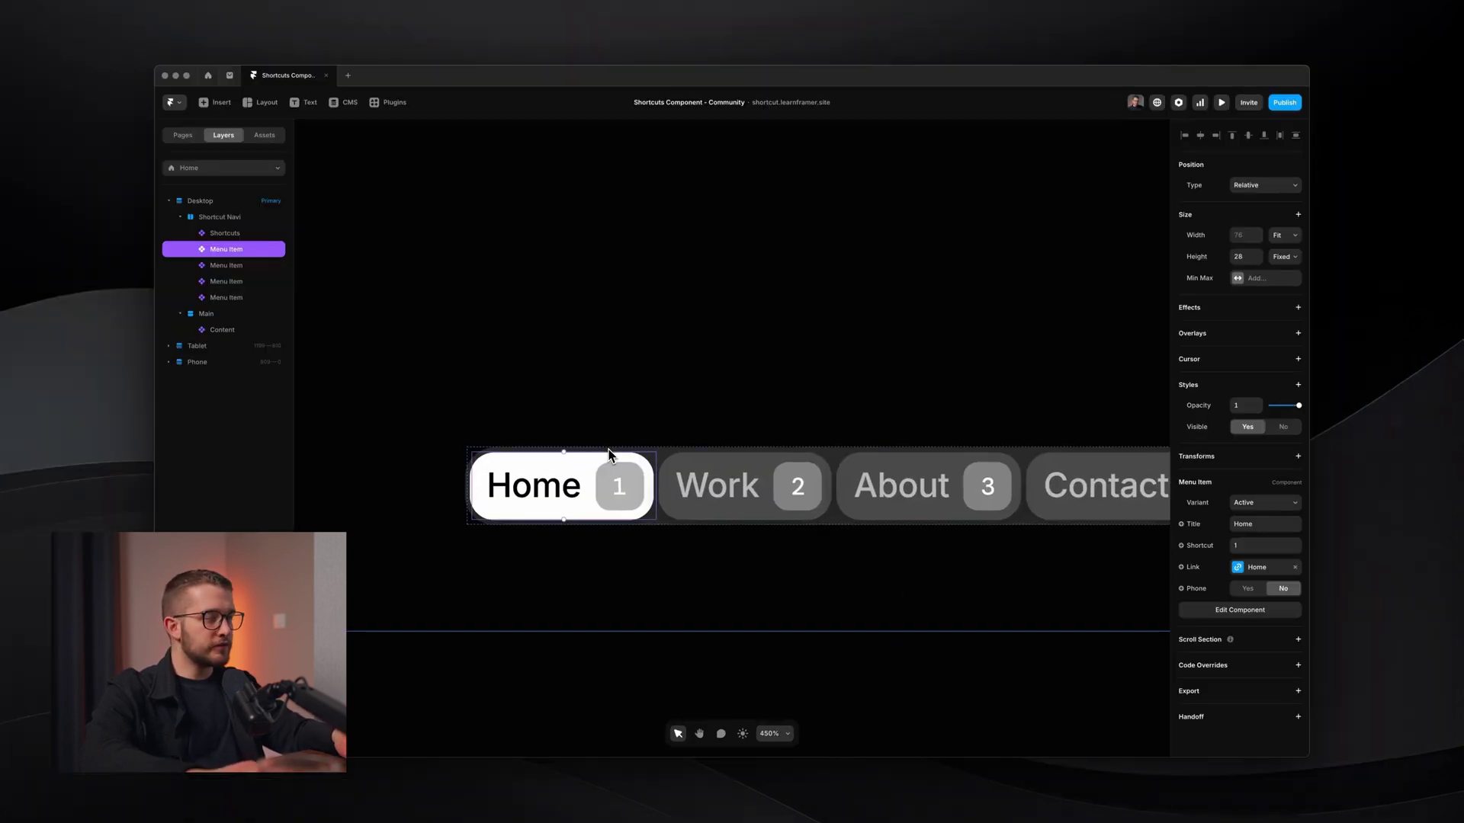
Check the variant, title, shortcut and link settings of the menu items in the Shortcut Navi bar
shift+click(671, 505)
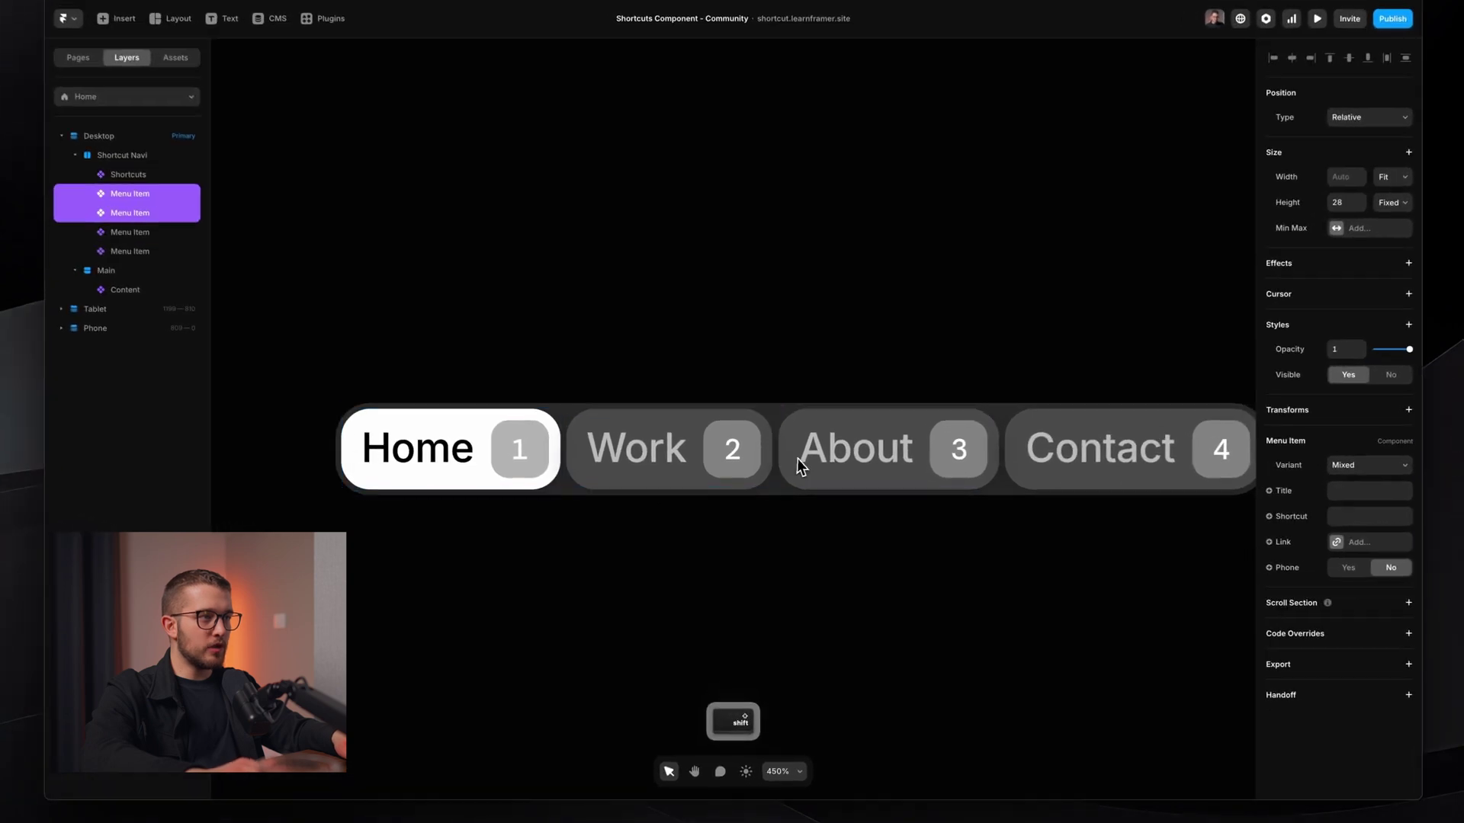
click(938, 456)
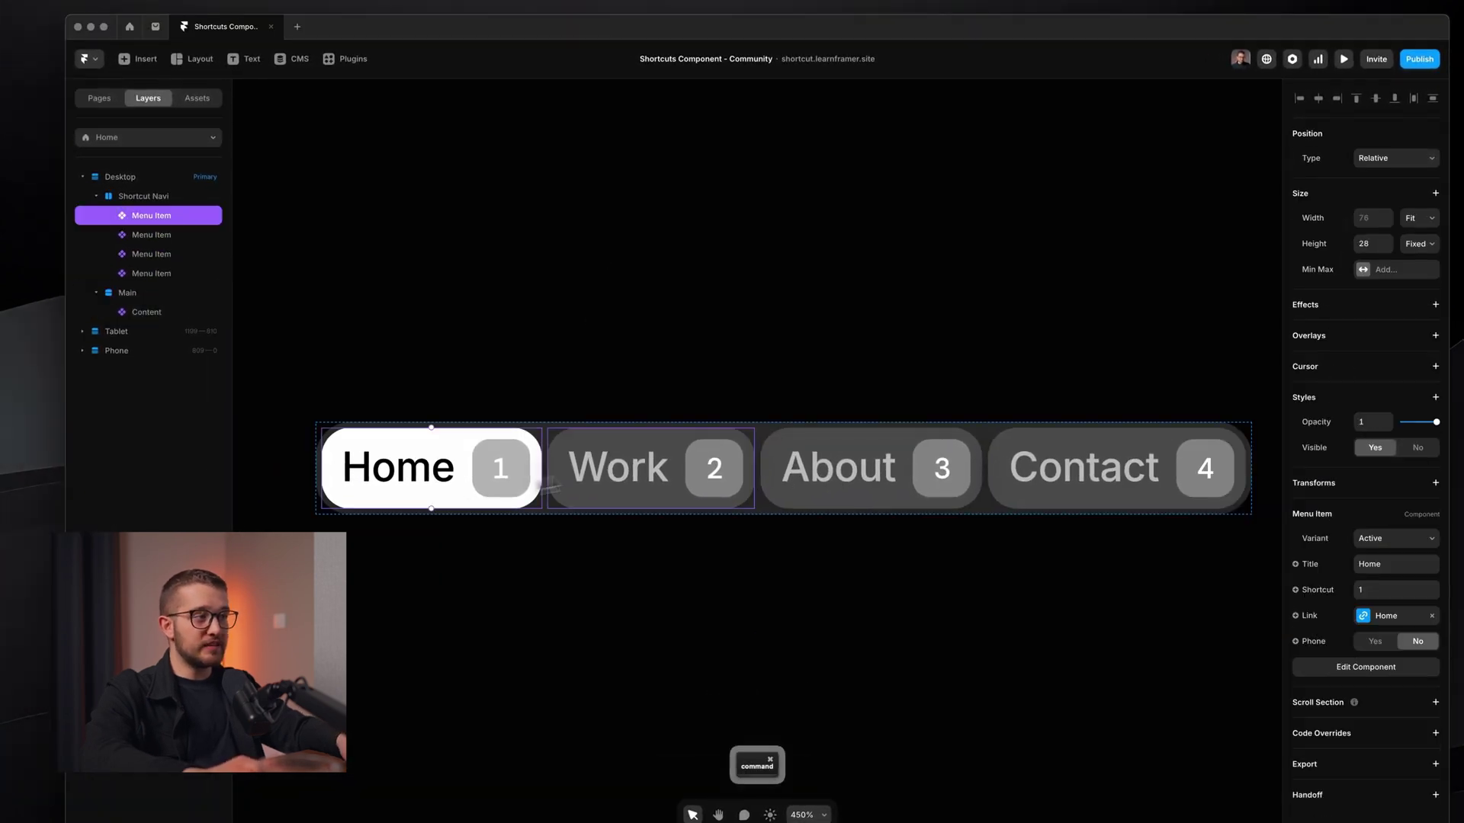
super+click(793, 429)
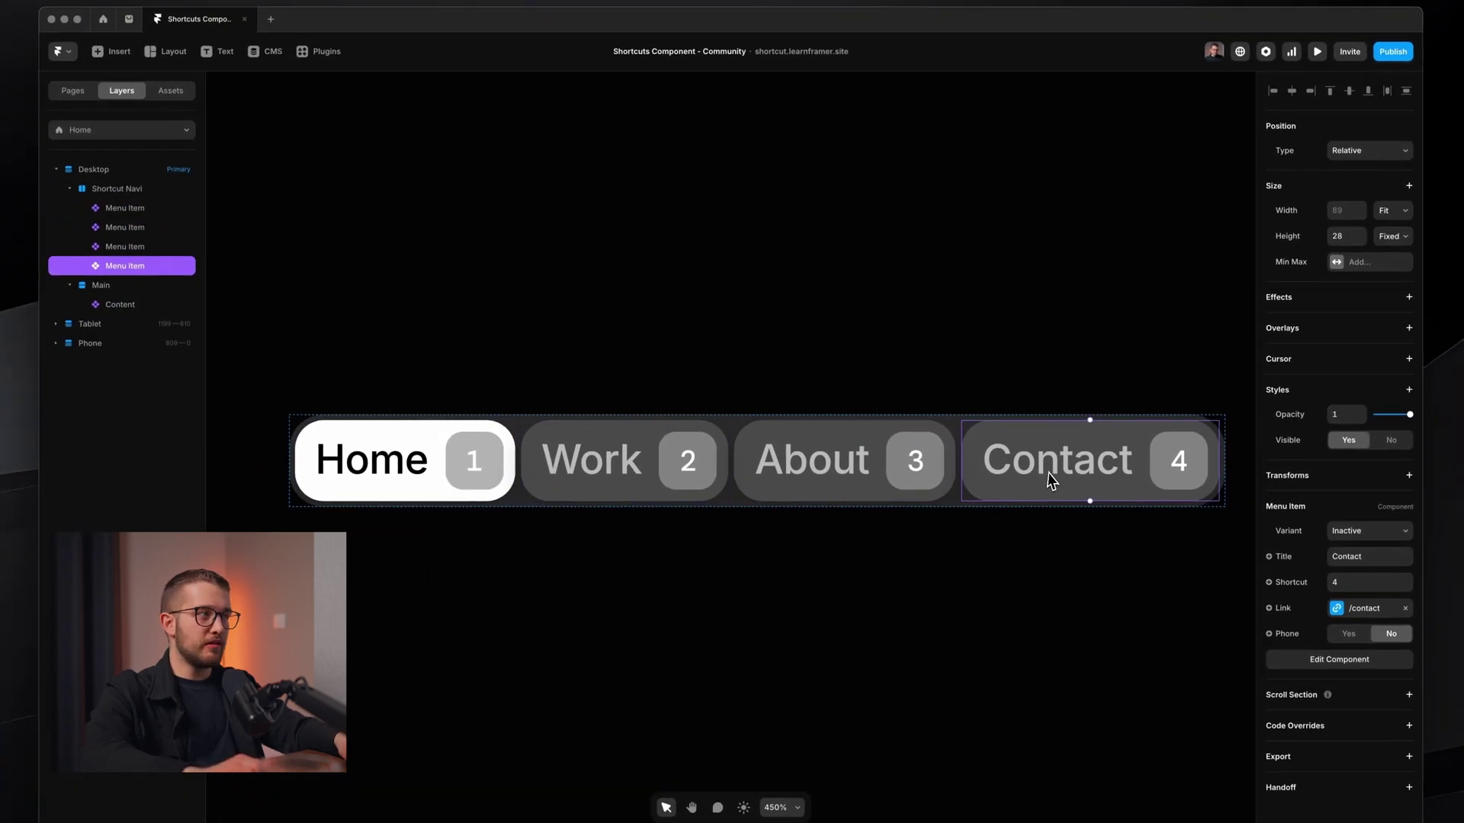
Try a gap of 6 between the menu items in the Shortcut Navi stack and restore it to 2
click(138, 196)
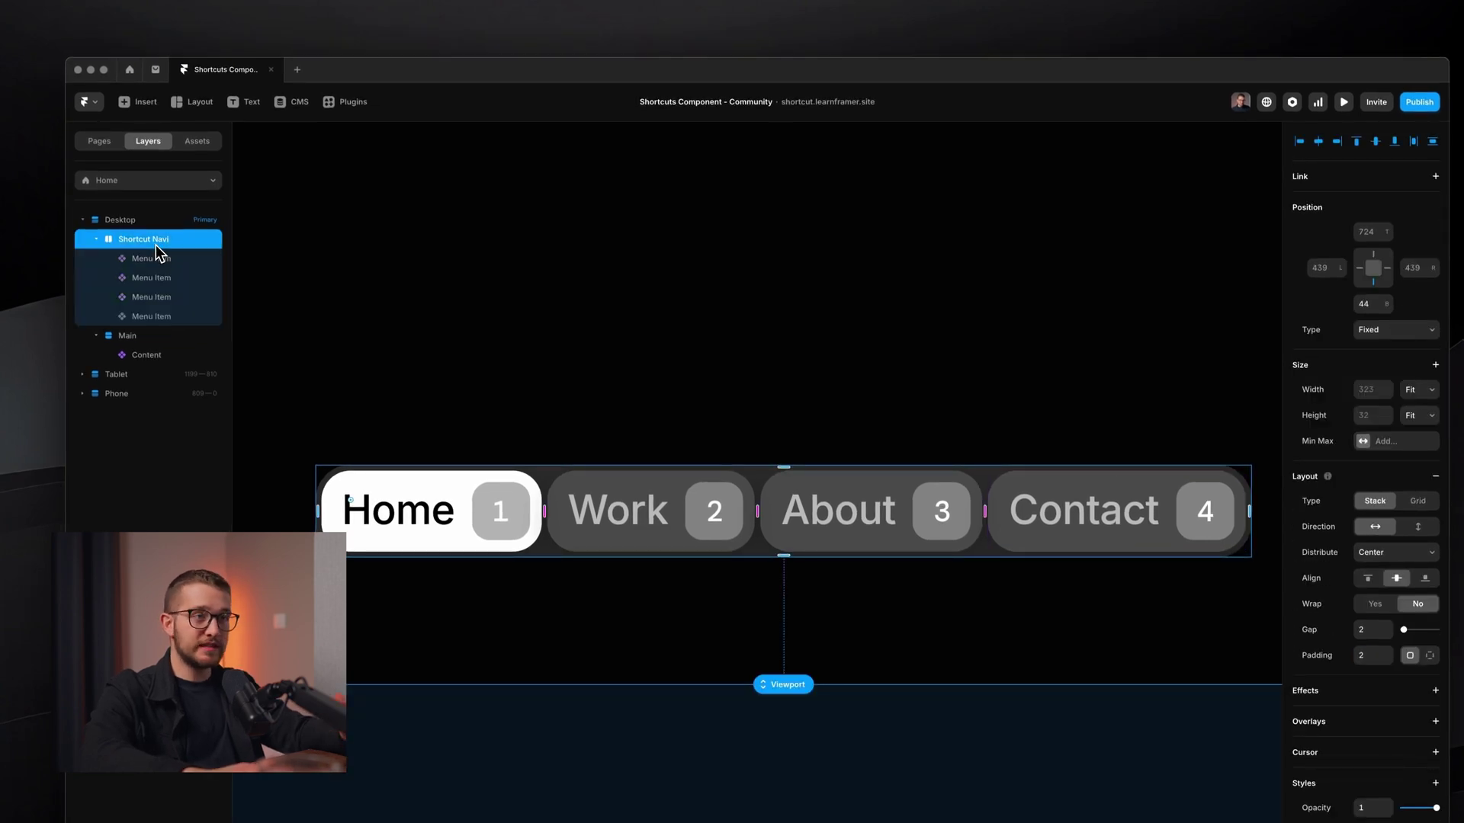
click(1373, 629)
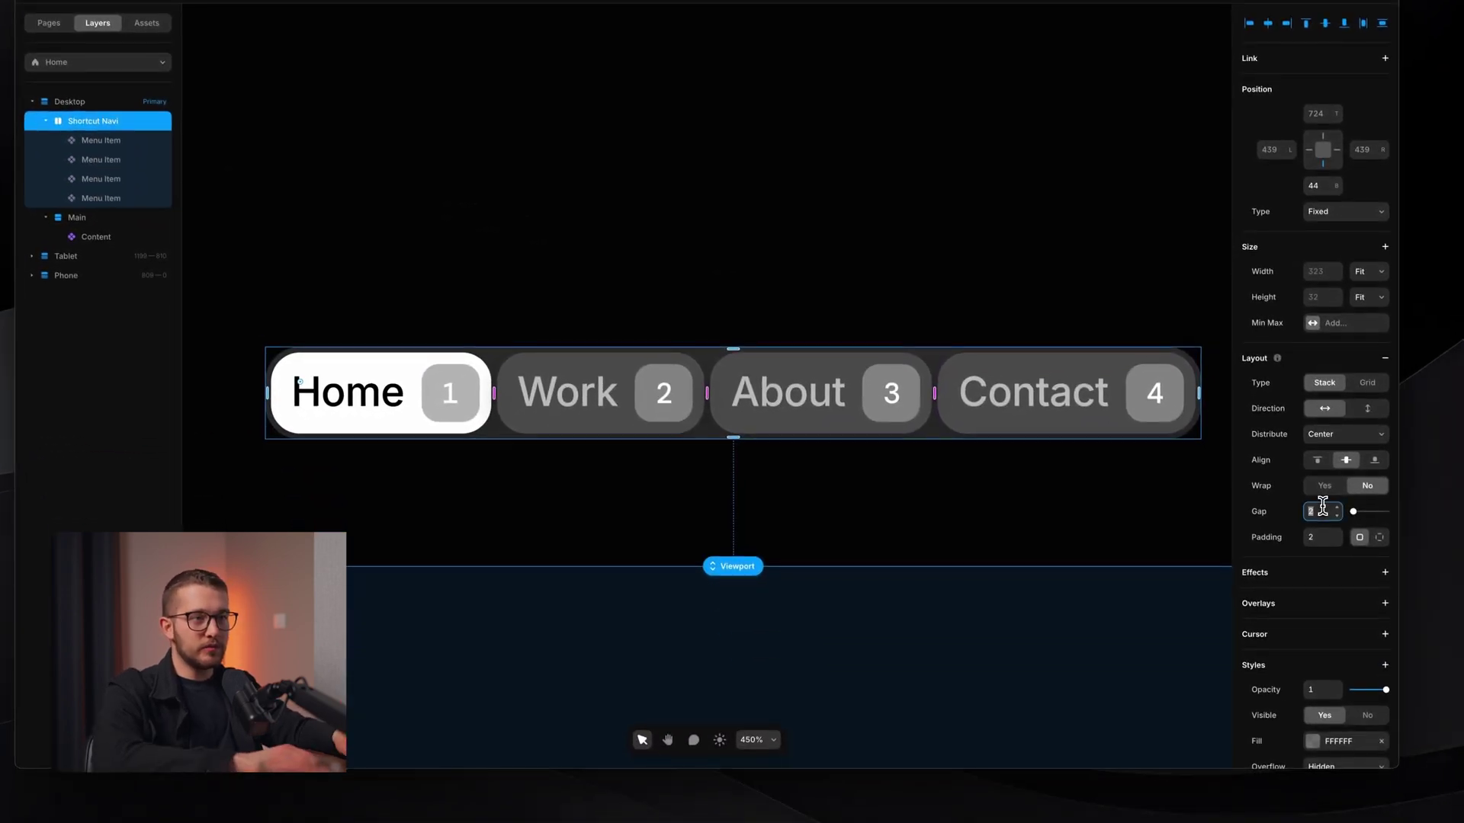
key(Down)
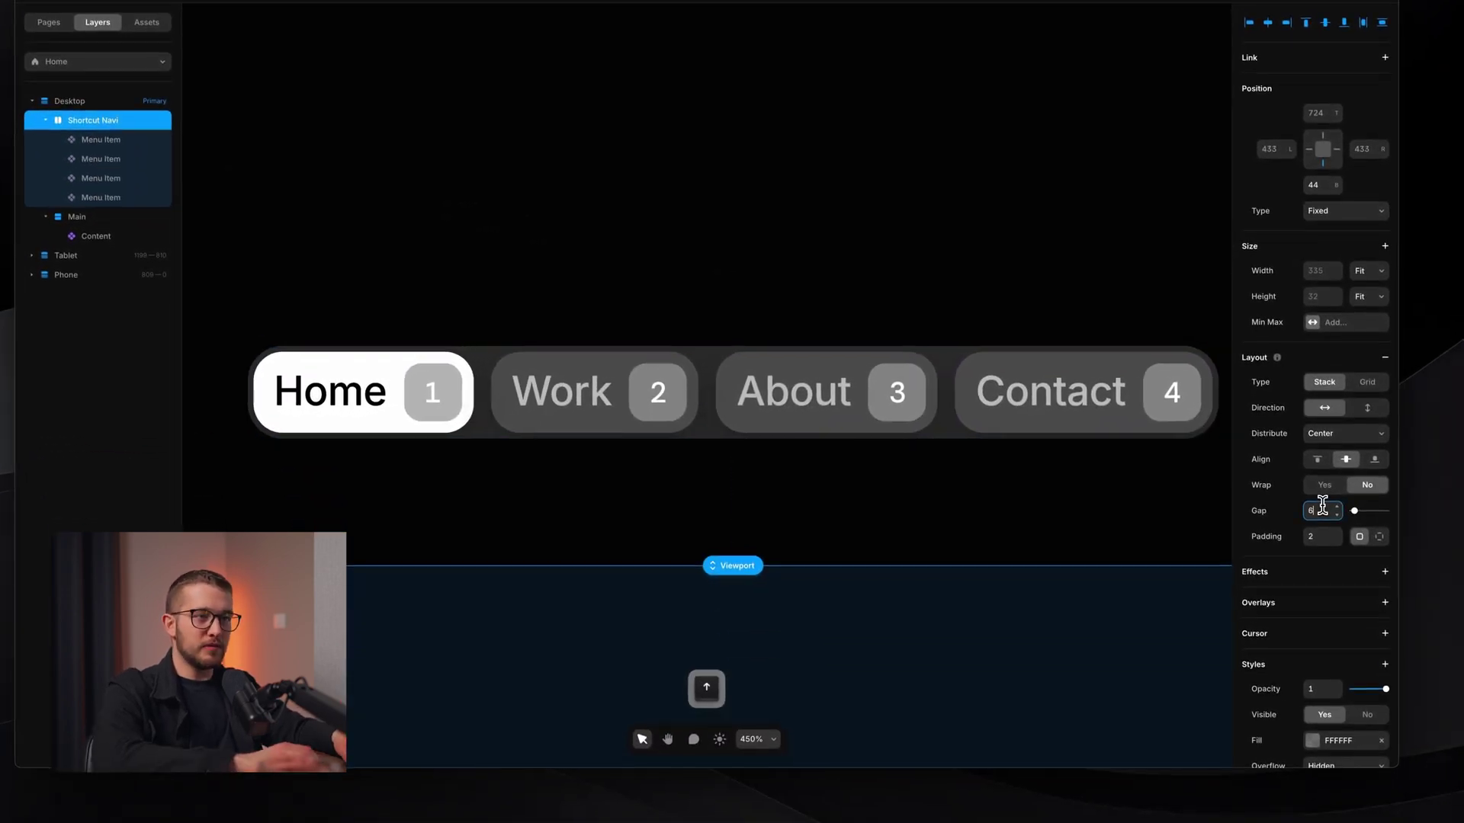
key(Up)
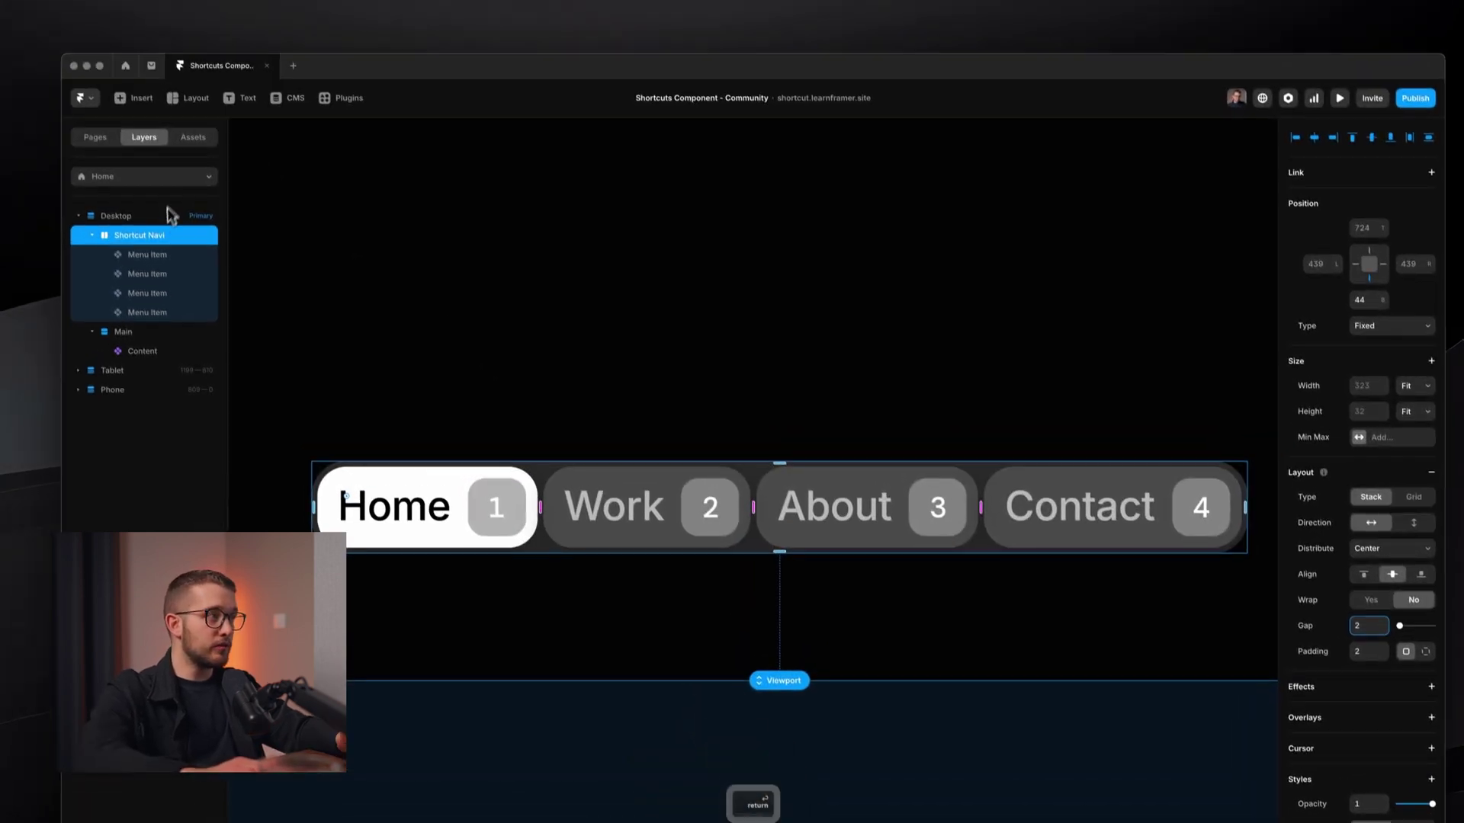
Turn the Shortcut Navi stack into a component named Shortcut Navi
click(117, 123)
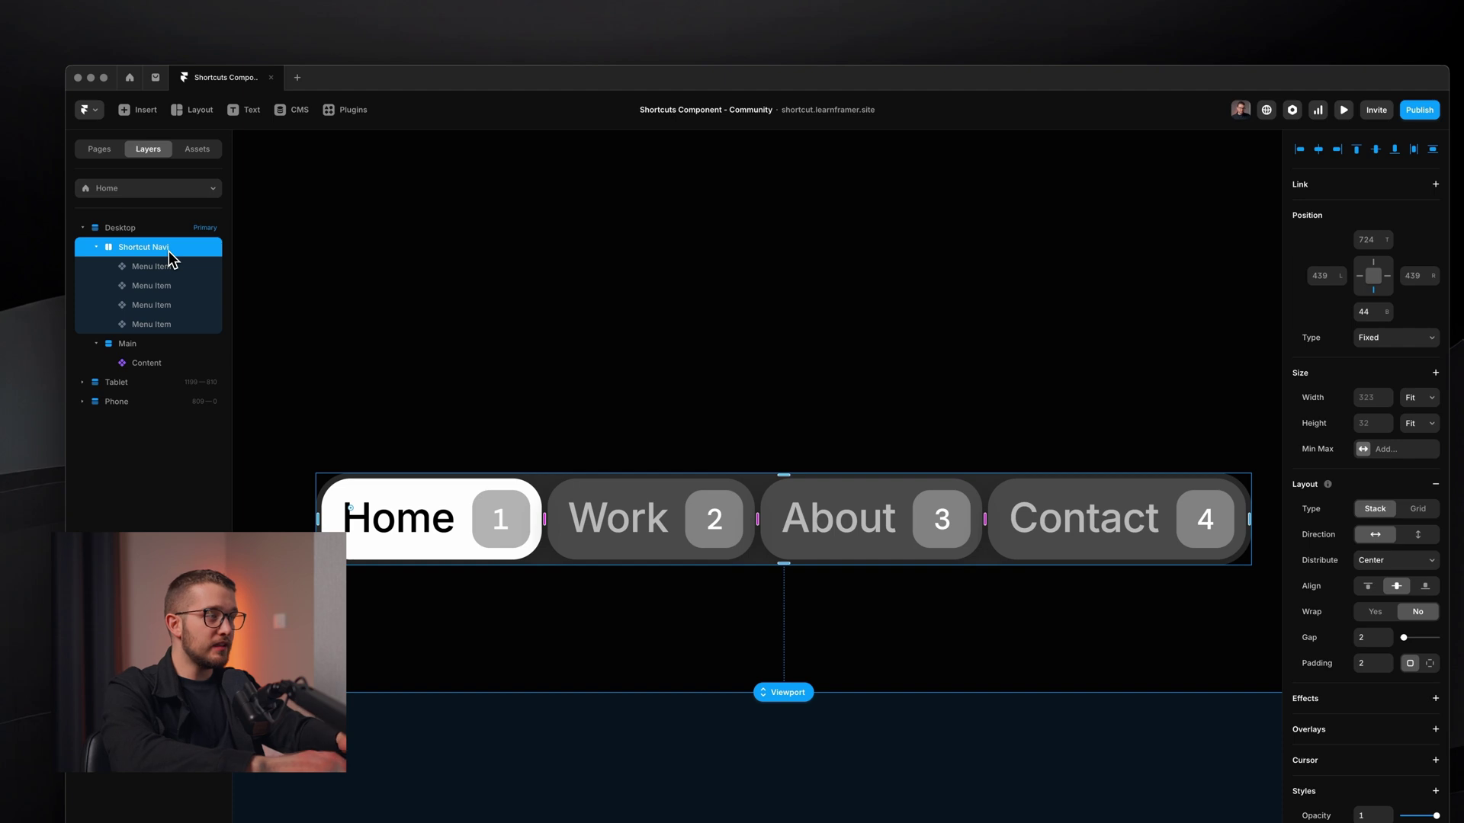
key(alt+super+k)
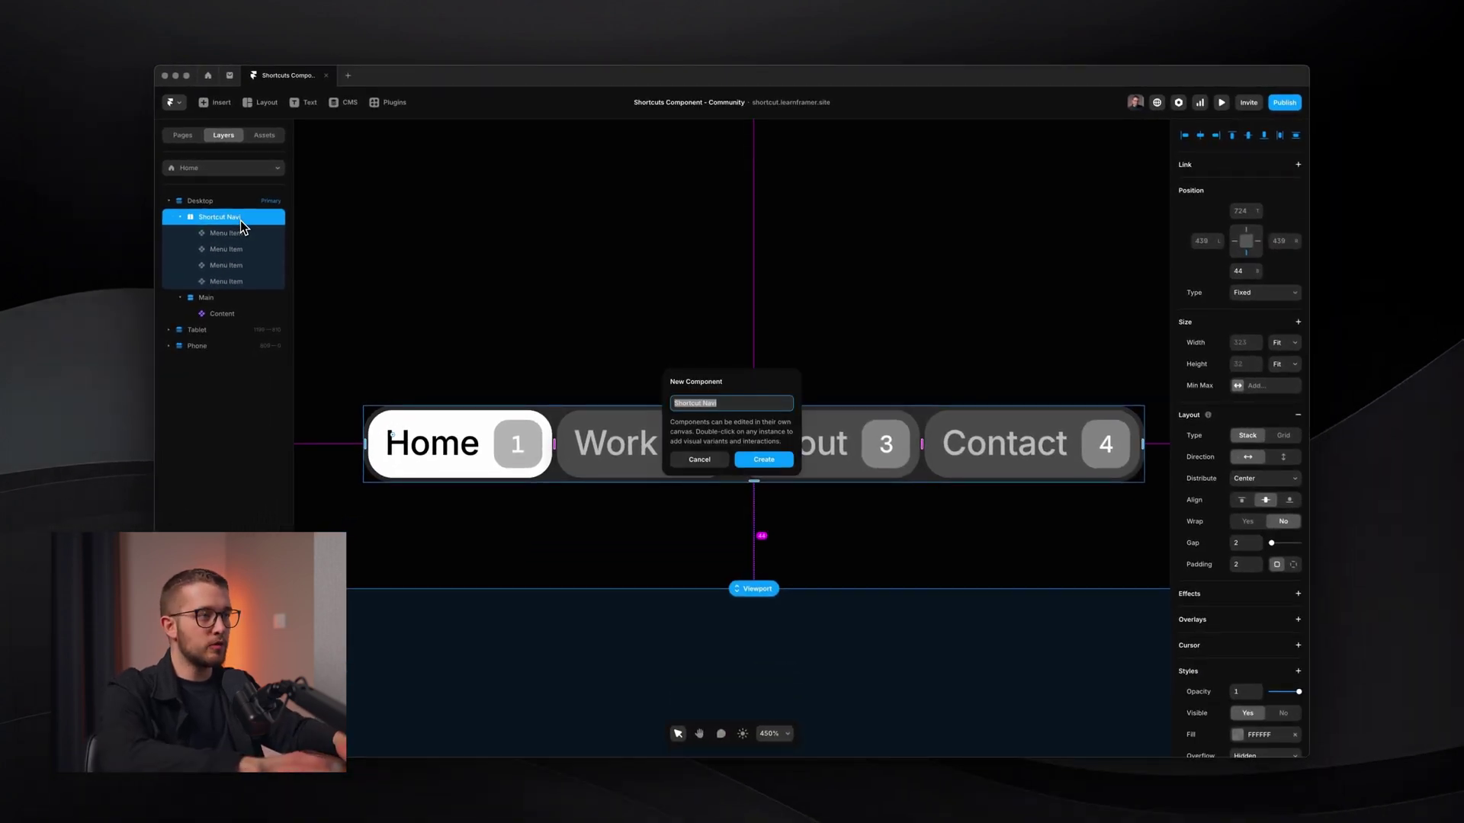
key(Return)
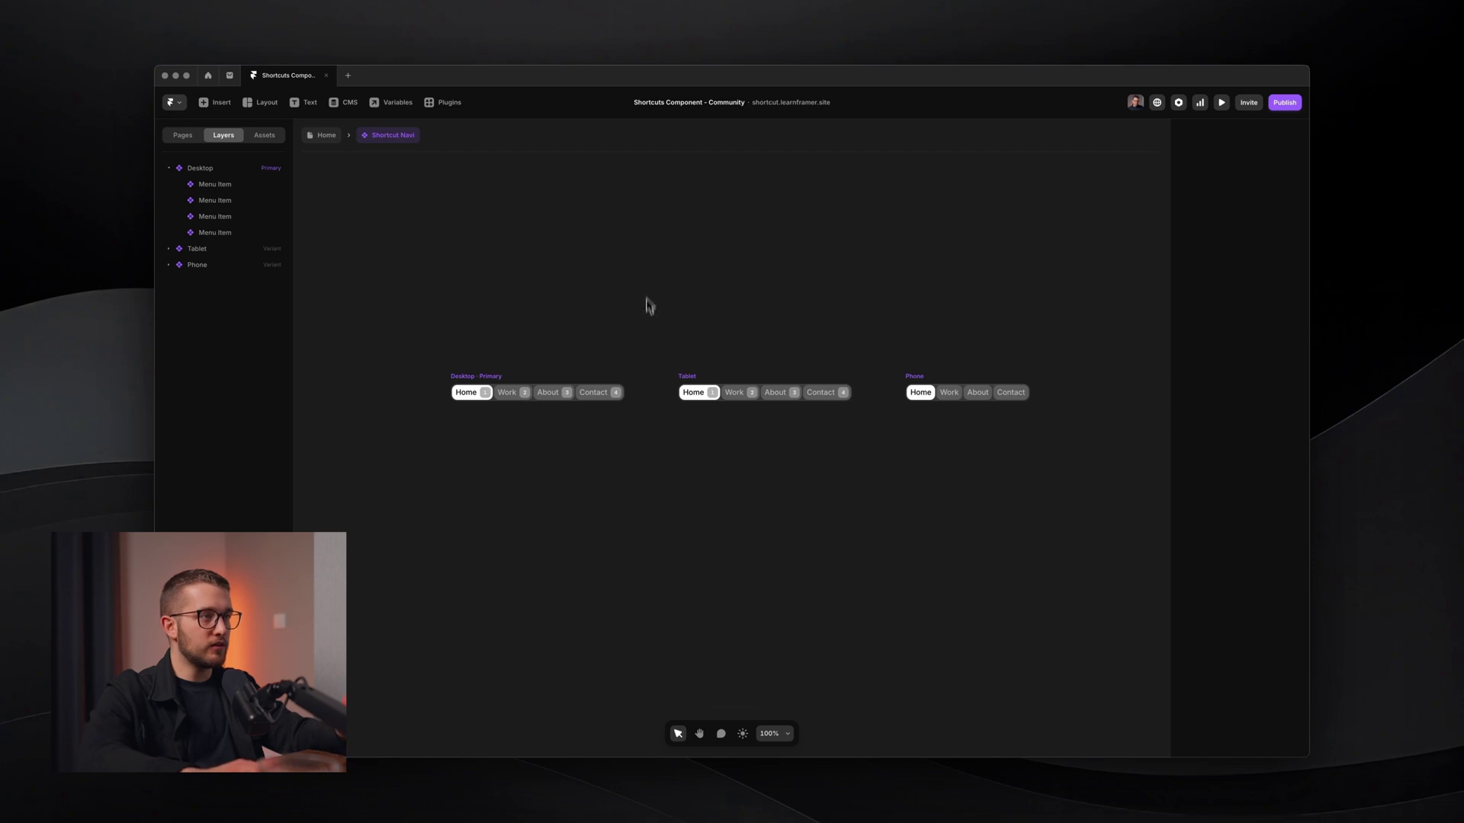
Delete the Tablet and Phone variants from the Shortcut Navi component
drag(646, 283, 1081, 503)
key(Delete)
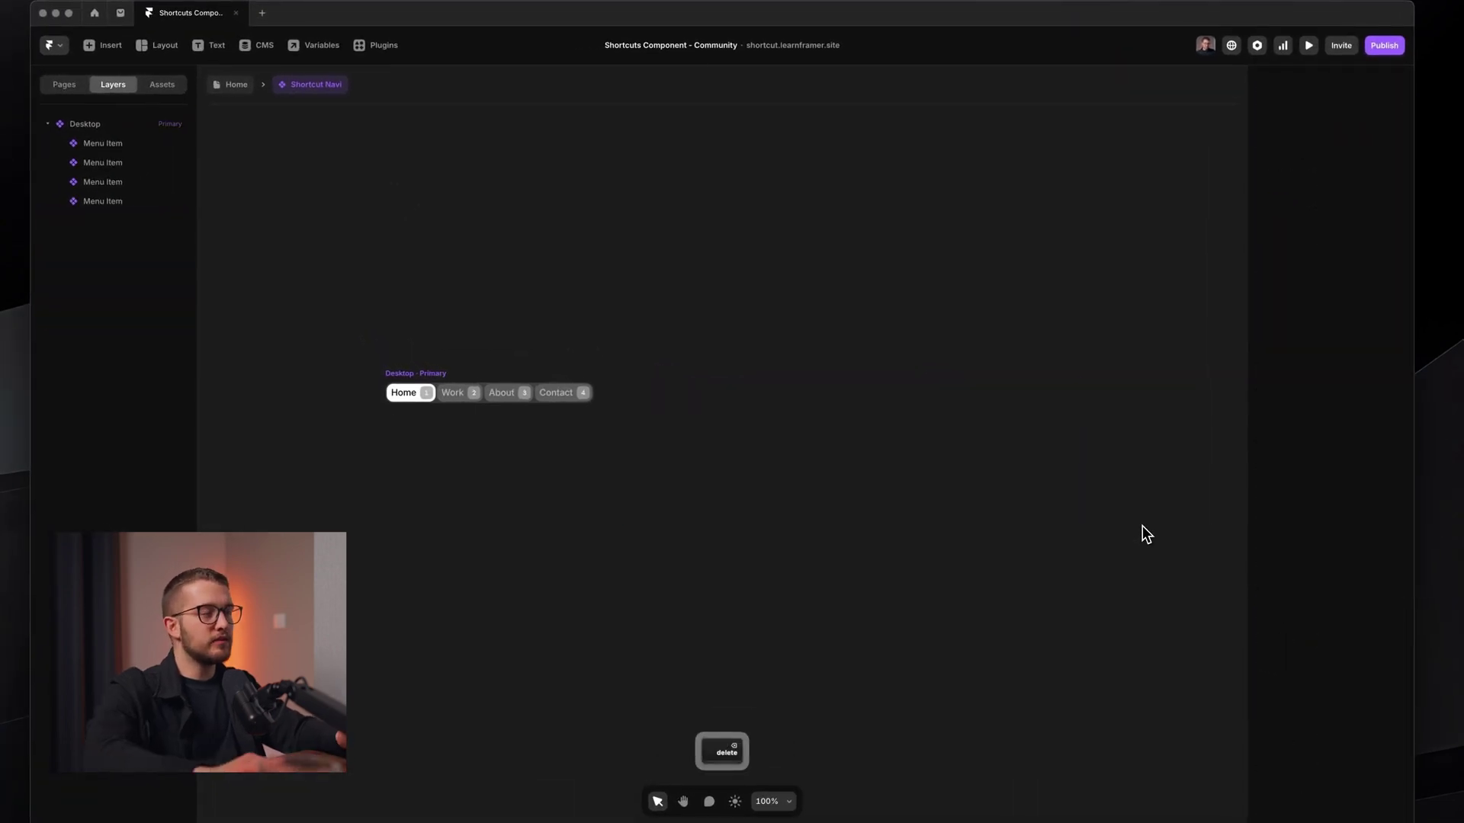
scroll(579, 414, up, 5)
scroll(579, 413, left, 1)
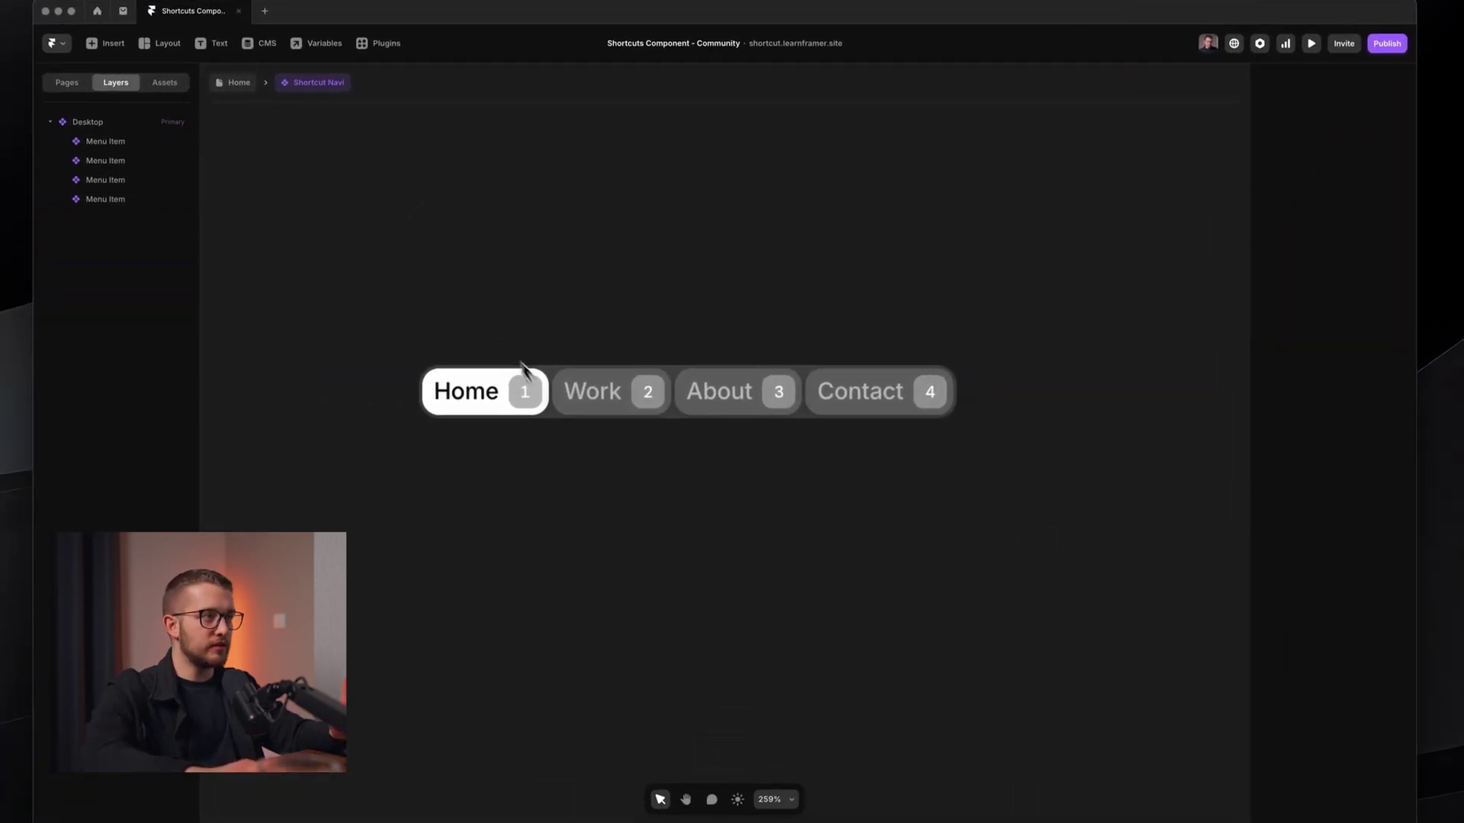
Rename the Shortcut Navi component's primary variant Home
click(495, 354)
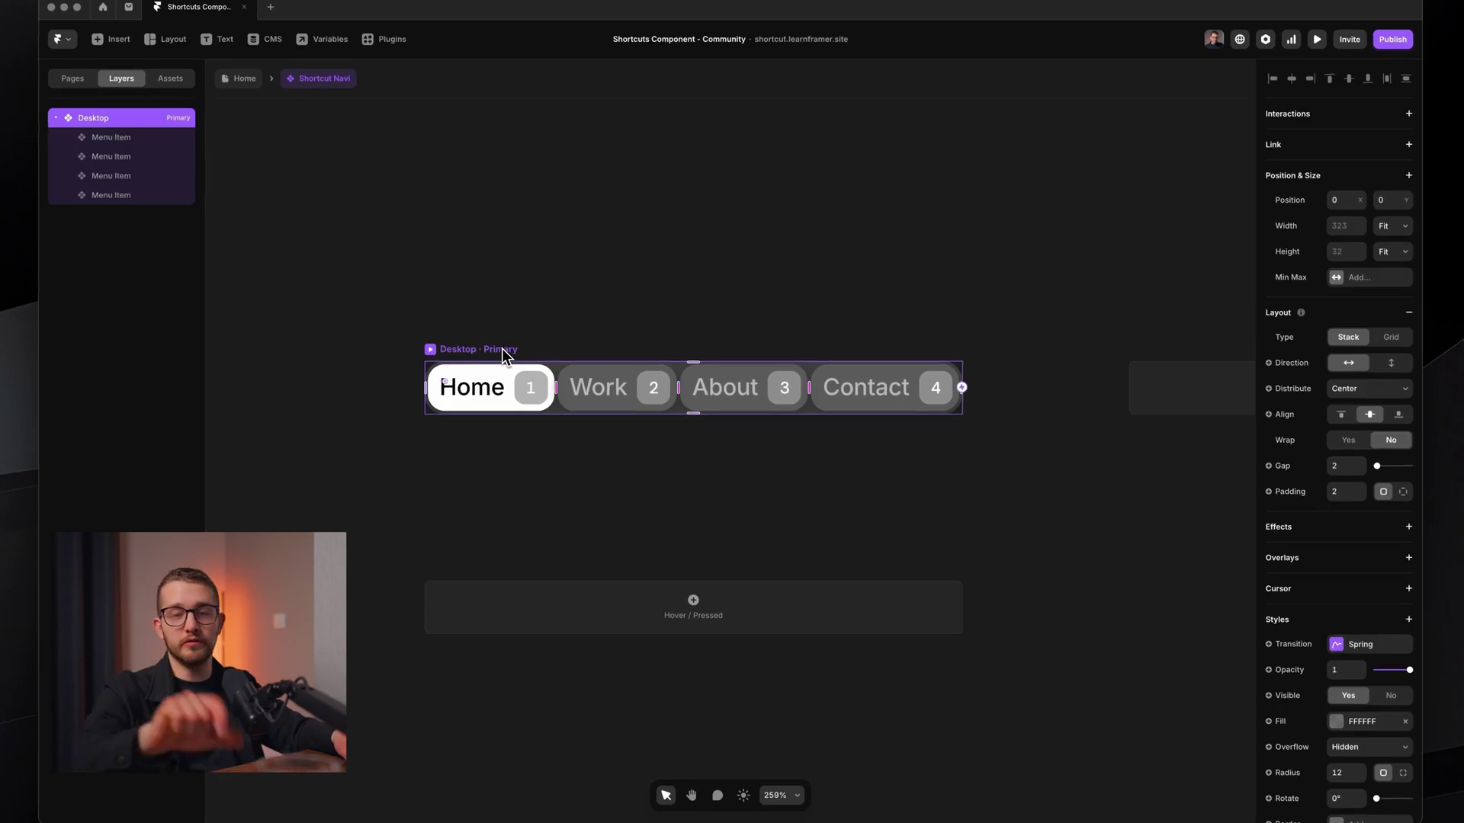
scroll(501, 349, down, 5)
key(super+r)
text(Home)
key(Return)
Add a second variant to the Shortcut Navi component and name it Work
click(926, 370)
key(super+r)
text(Work)
key(Return)
In the Work variant, set the Work menu item to Active and the Home menu item to Inactive
super+click(662, 462)
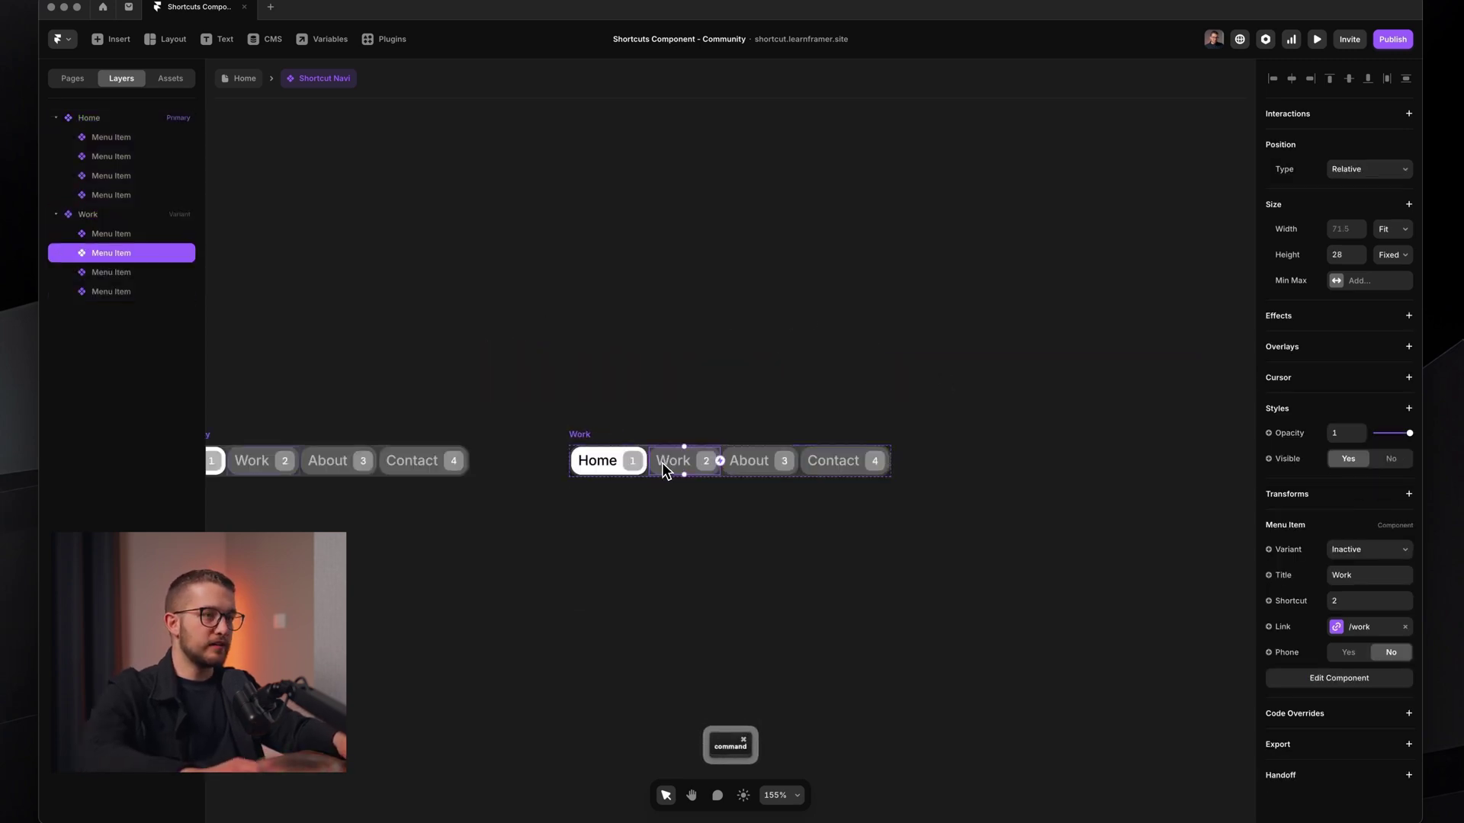
click(1355, 517)
click(1331, 501)
super+click(628, 430)
click(1361, 518)
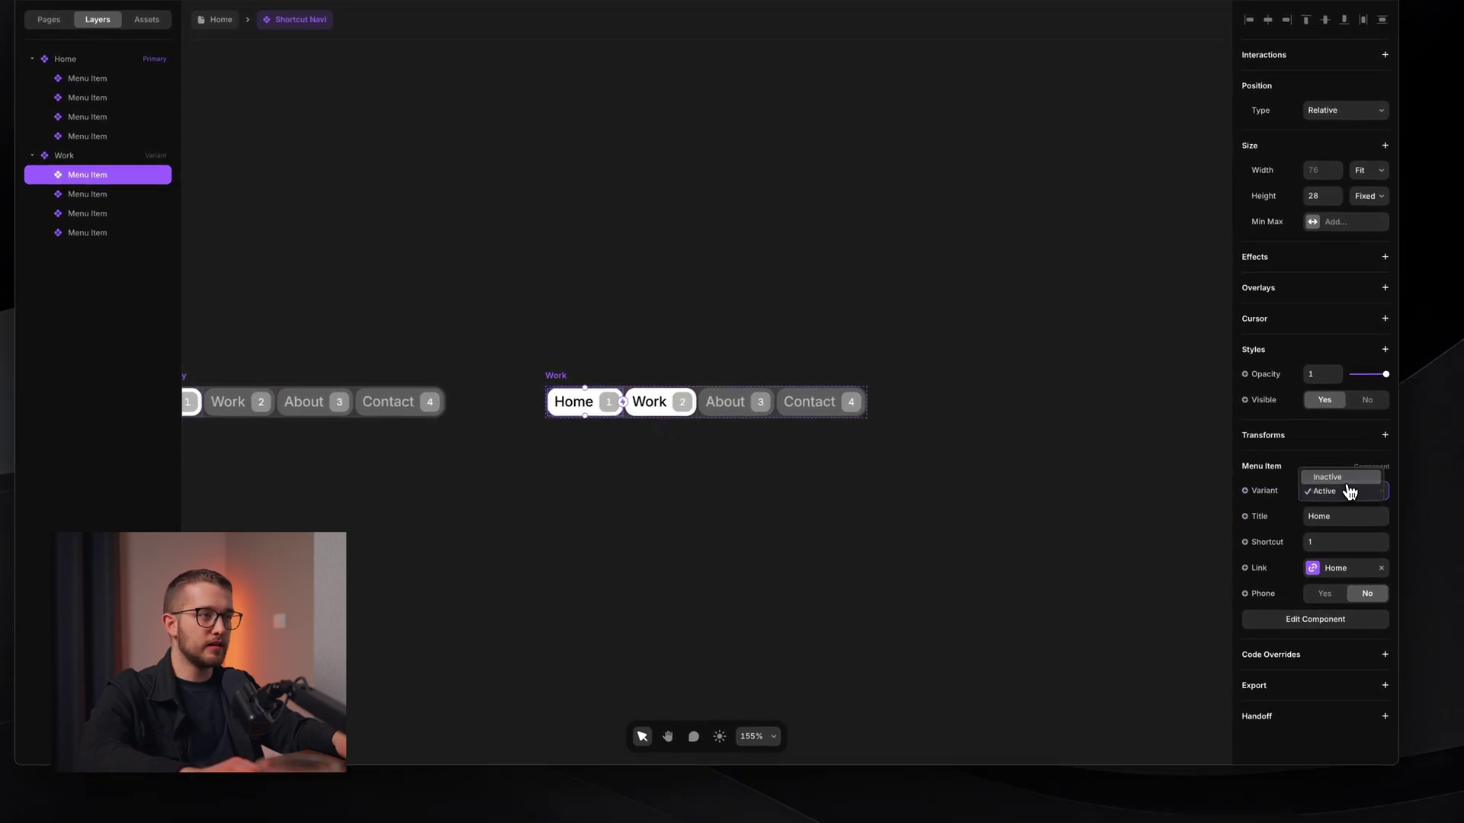
click(1353, 503)
click(927, 613)
Add another Shortcut Navi variant based on Work and name it About
click(645, 402)
scroll(644, 400, down, 3)
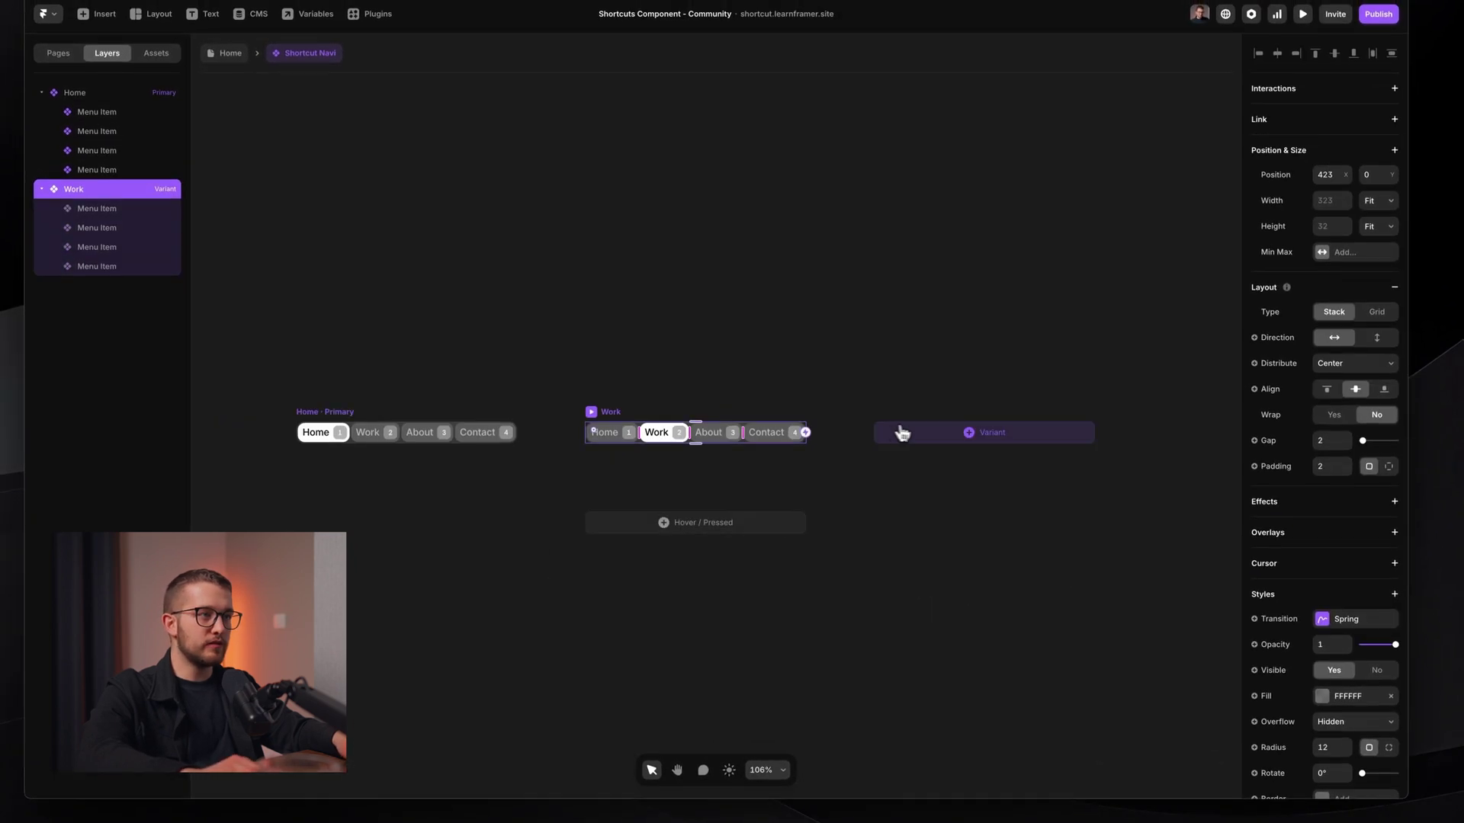
click(897, 432)
text(About)
key(Return)
In the About variant, set the About menu item to Active and the Work menu item to Inactive
super+click(731, 433)
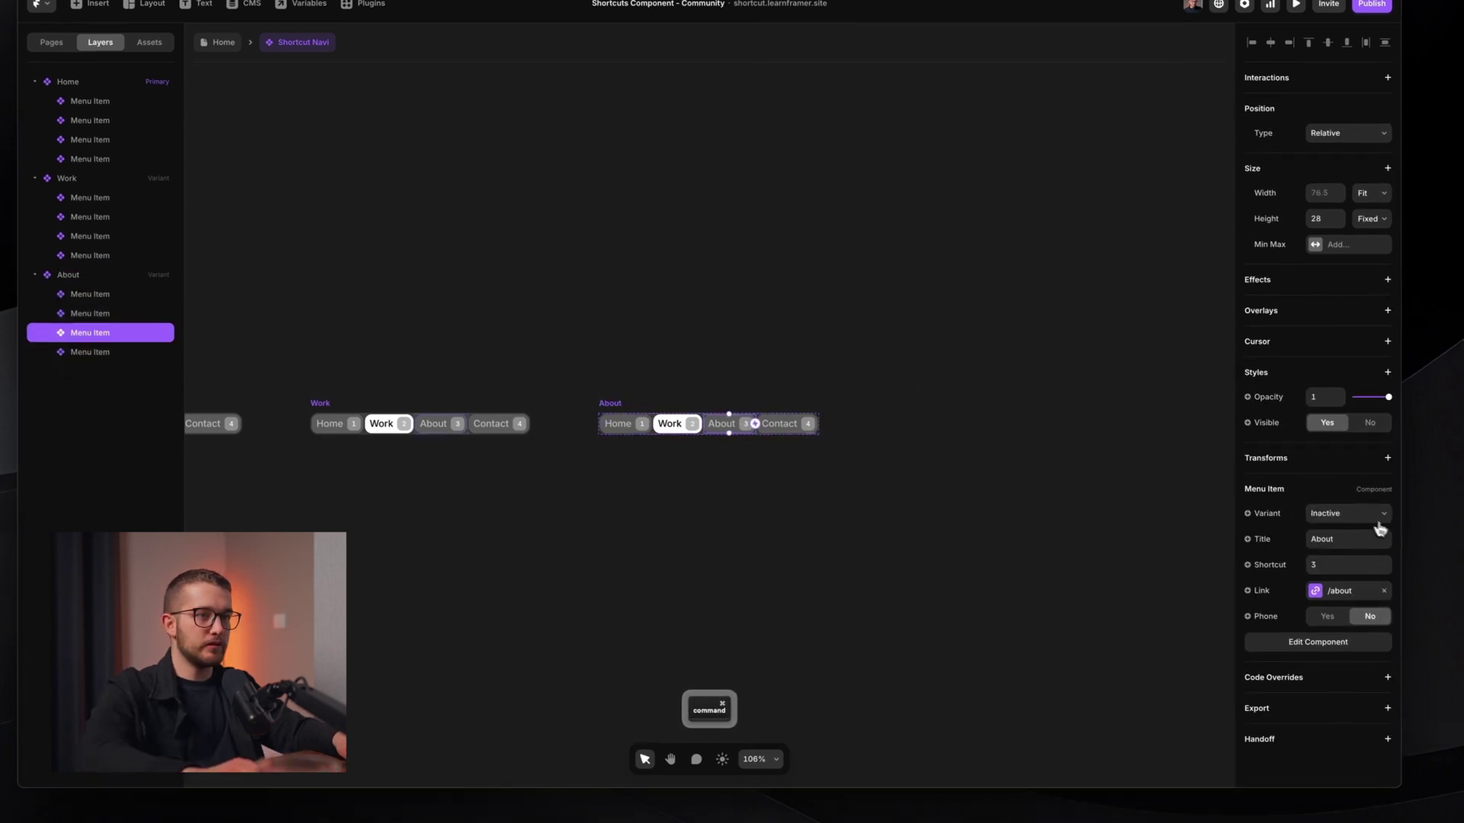
click(1377, 520)
click(1341, 499)
super+click(670, 423)
click(1271, 522)
click(1290, 573)
Add a fourth Shortcut Navi variant based on About and name it Contact
click(707, 423)
click(919, 440)
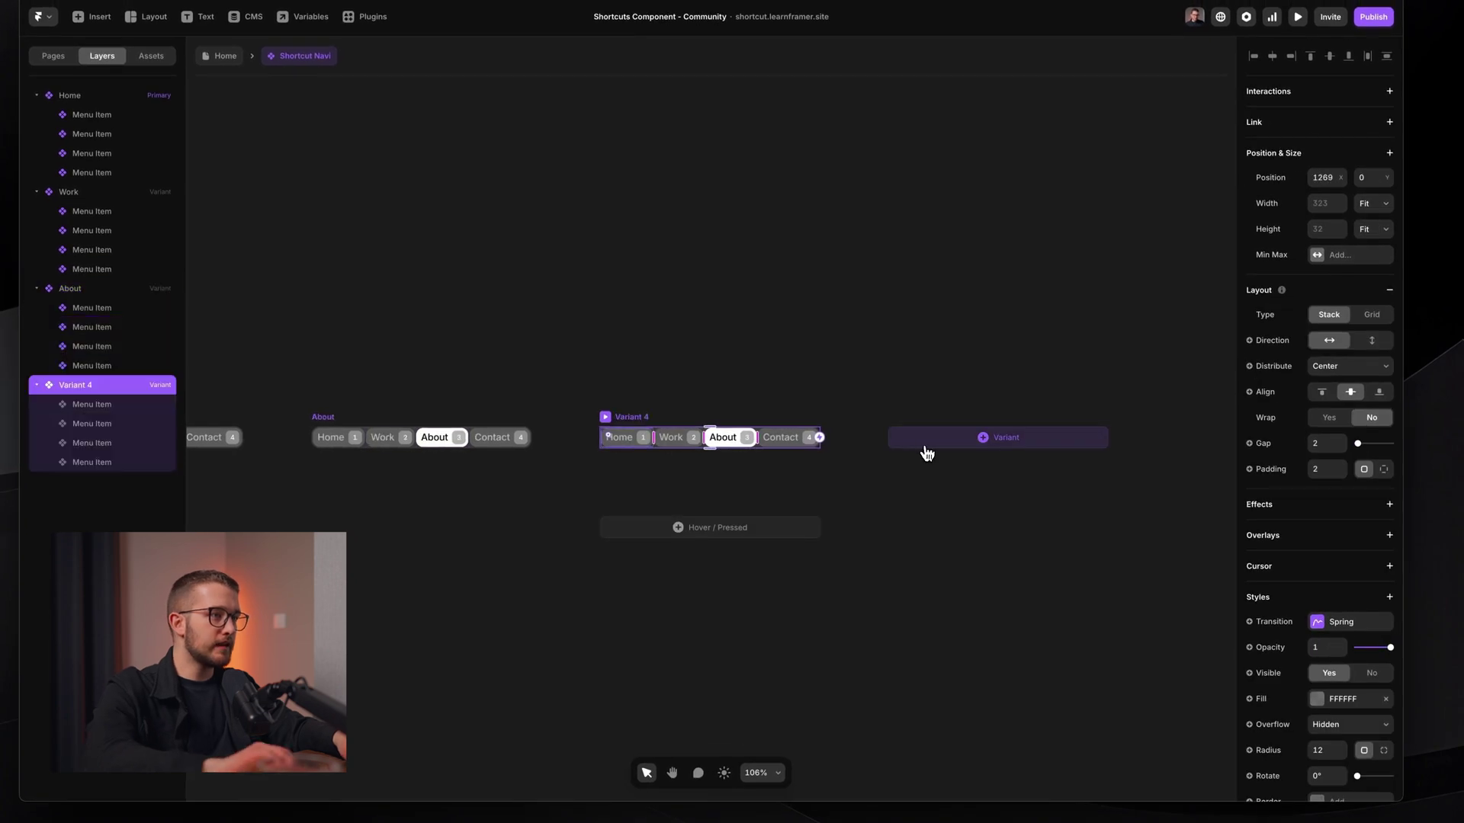
key(super+r)
text(A)
text(ontact)
key(Return)
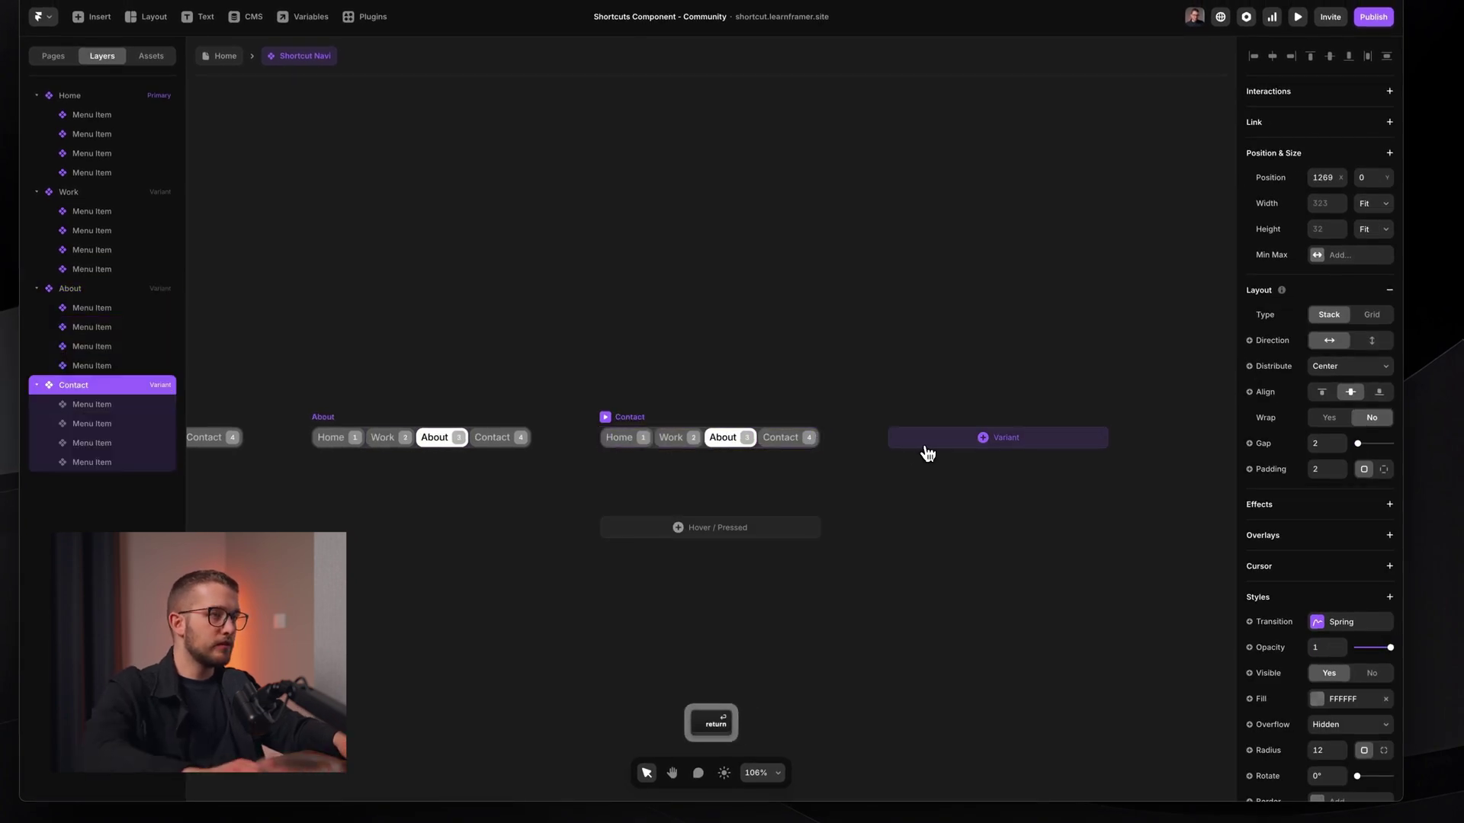
In the Contact variant, set the Contact menu item to Active and the About menu item to Inactive
super+click(789, 439)
click(1340, 526)
click(1342, 538)
super+click(726, 433)
click(1345, 528)
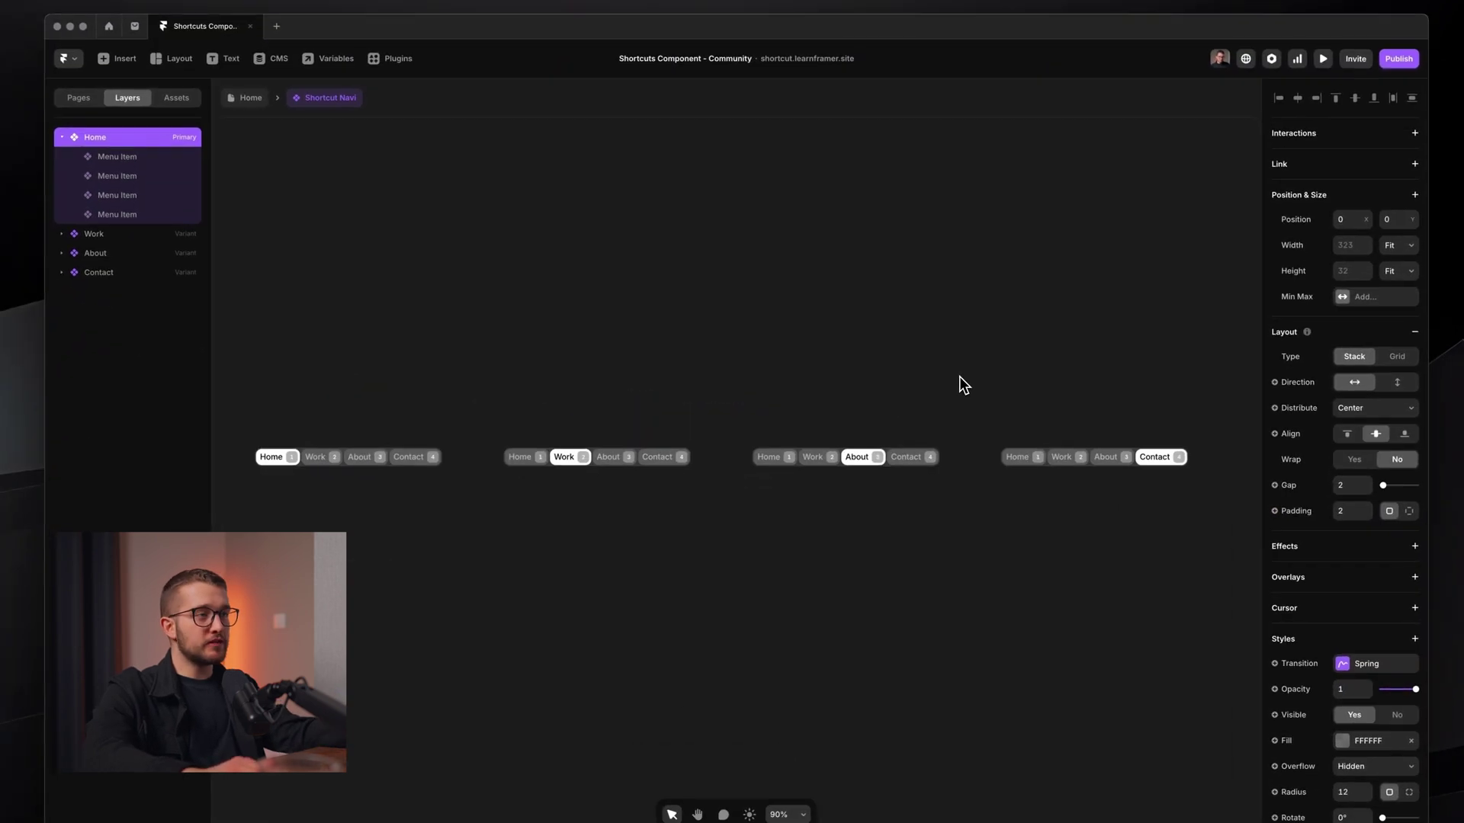
Return to the Home page and check which variant its Shortcut Navi uses
scroll(602, 396, down, 5)
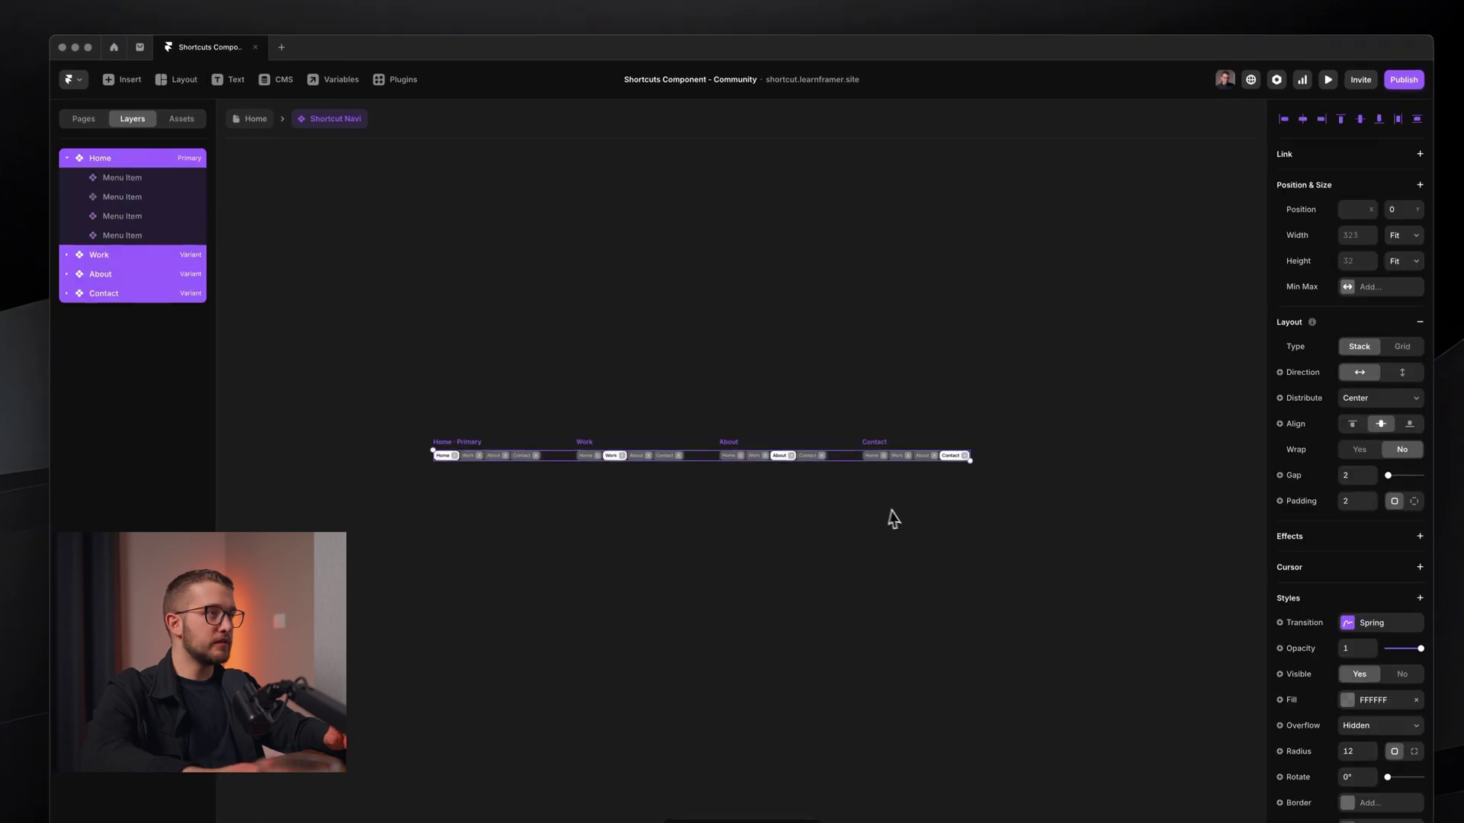
click(256, 117)
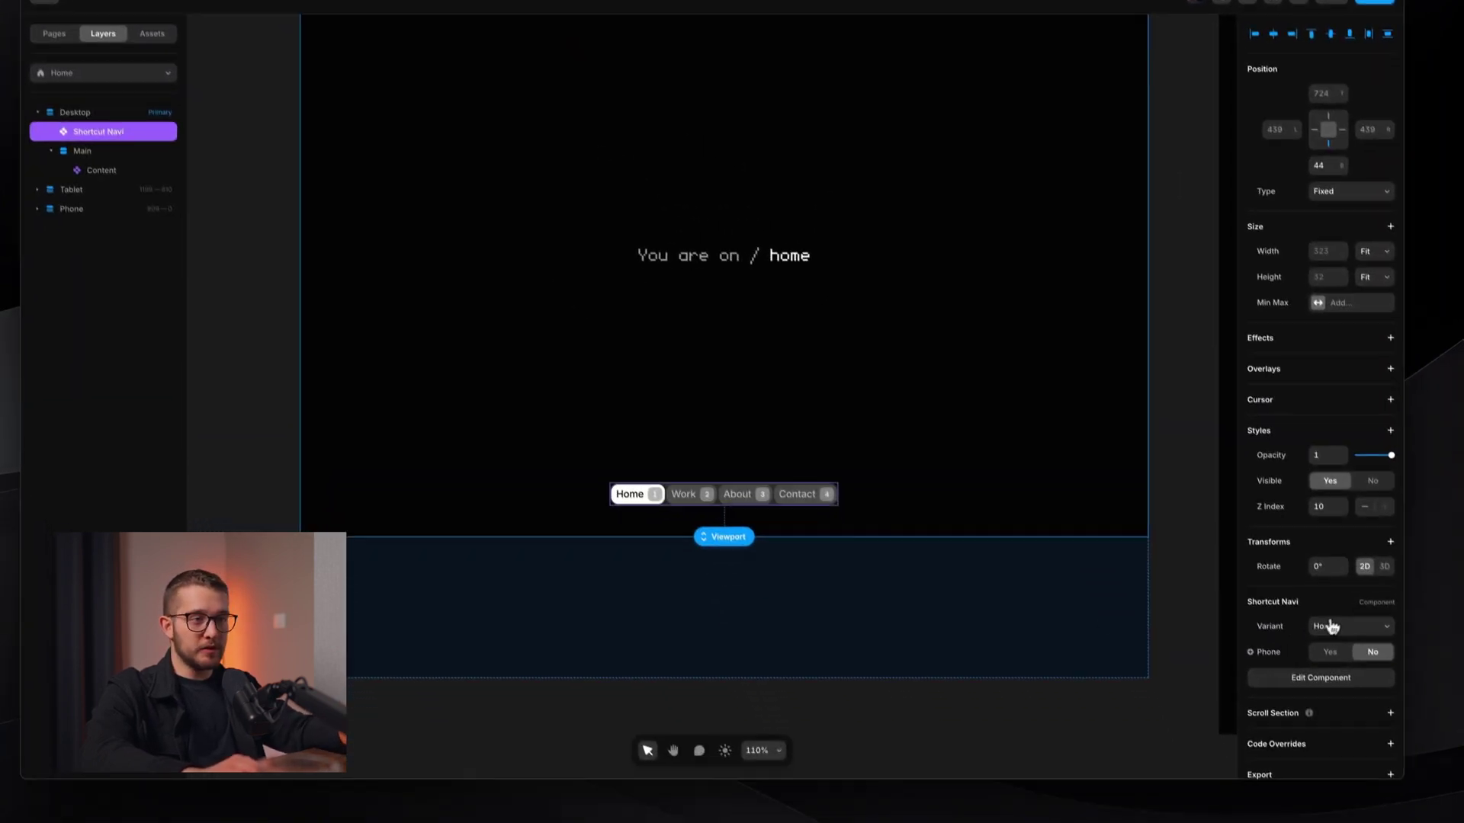
click(1375, 712)
click(1332, 616)
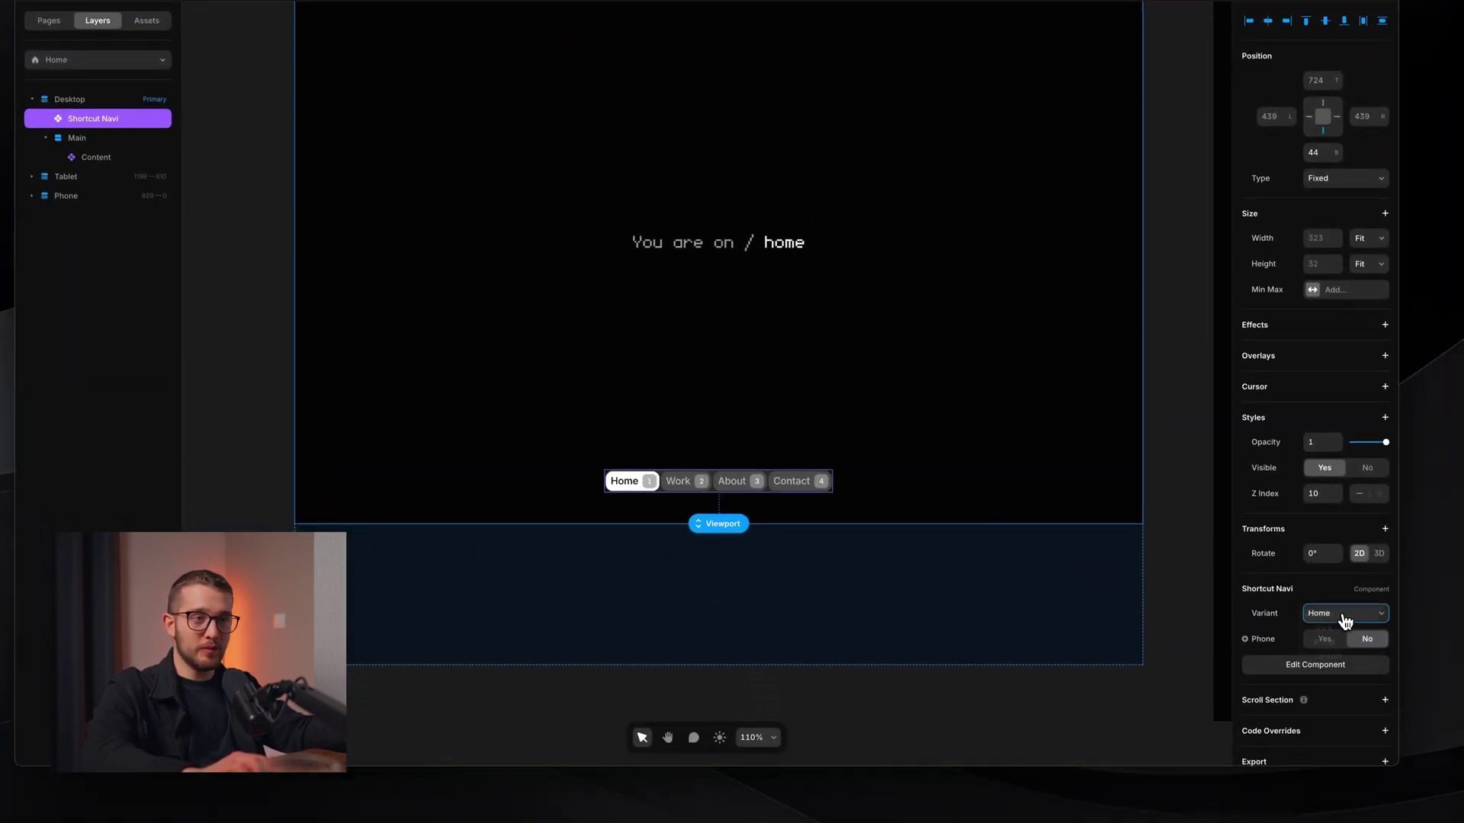
Open the /work page and check that its Shortcut Navi uses the Work variant
click(49, 20)
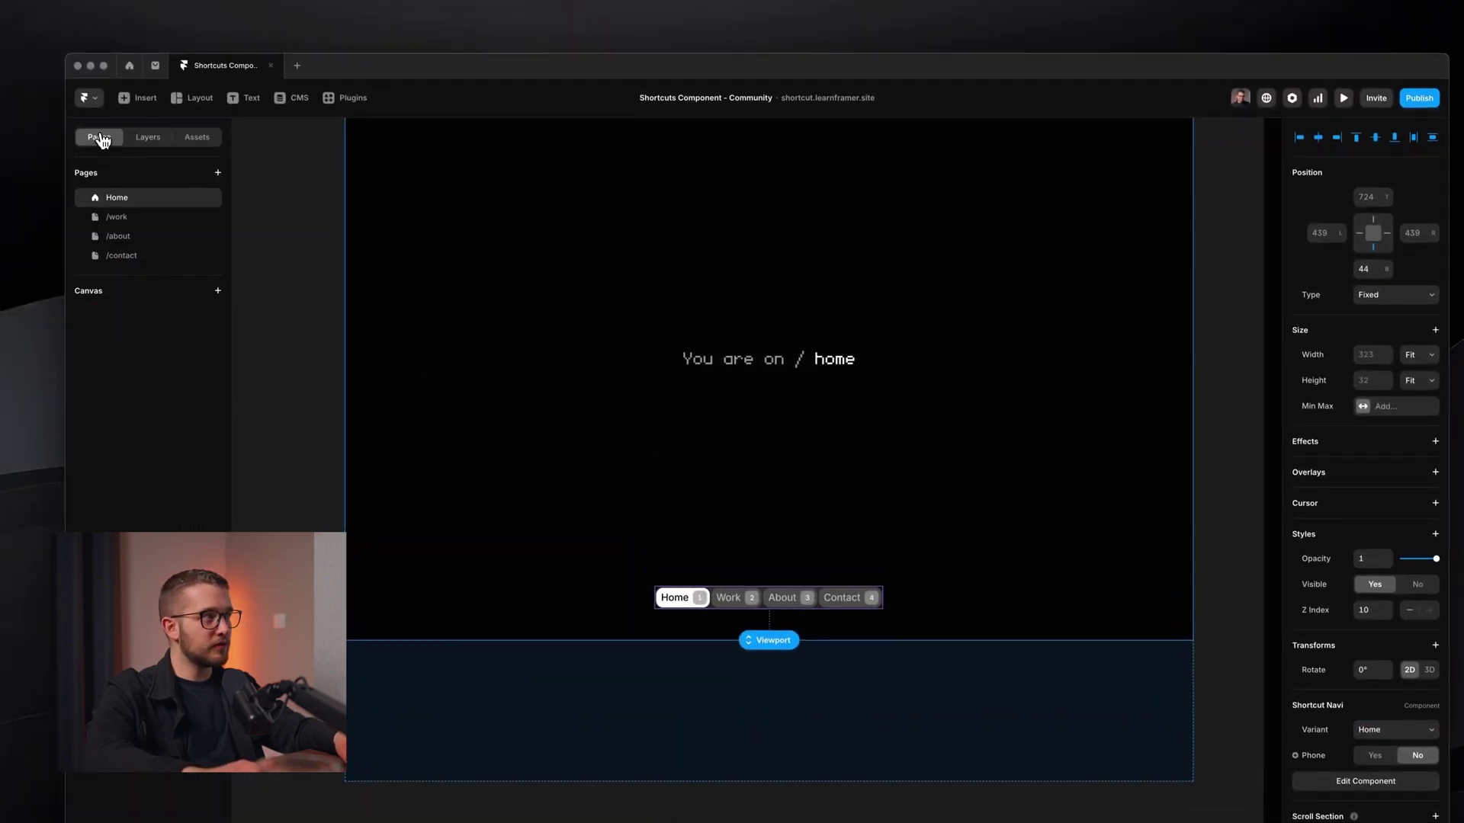
click(135, 222)
scroll(734, 519, down, 3)
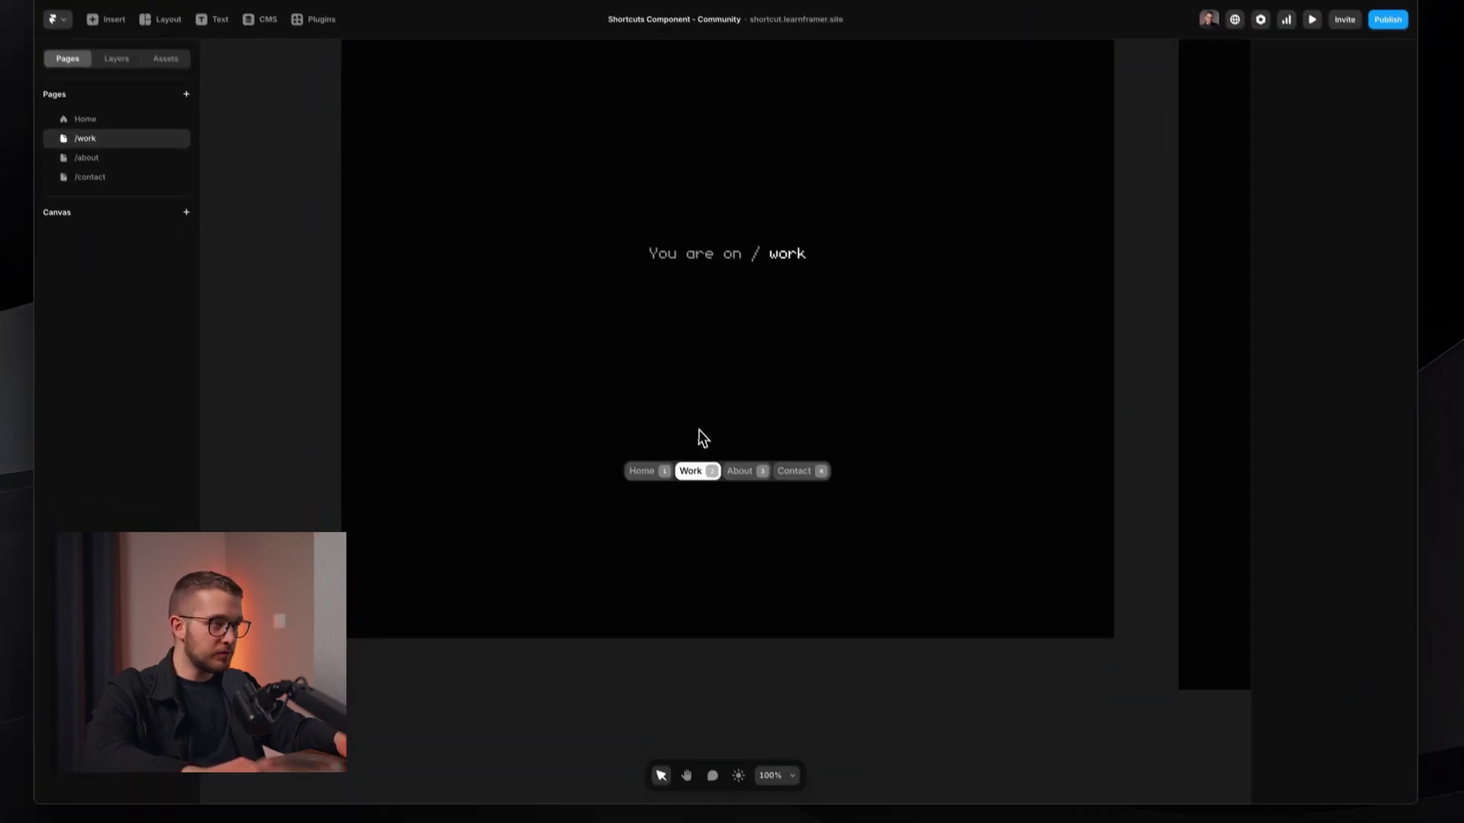
scroll(739, 540, up, 3)
click(710, 474)
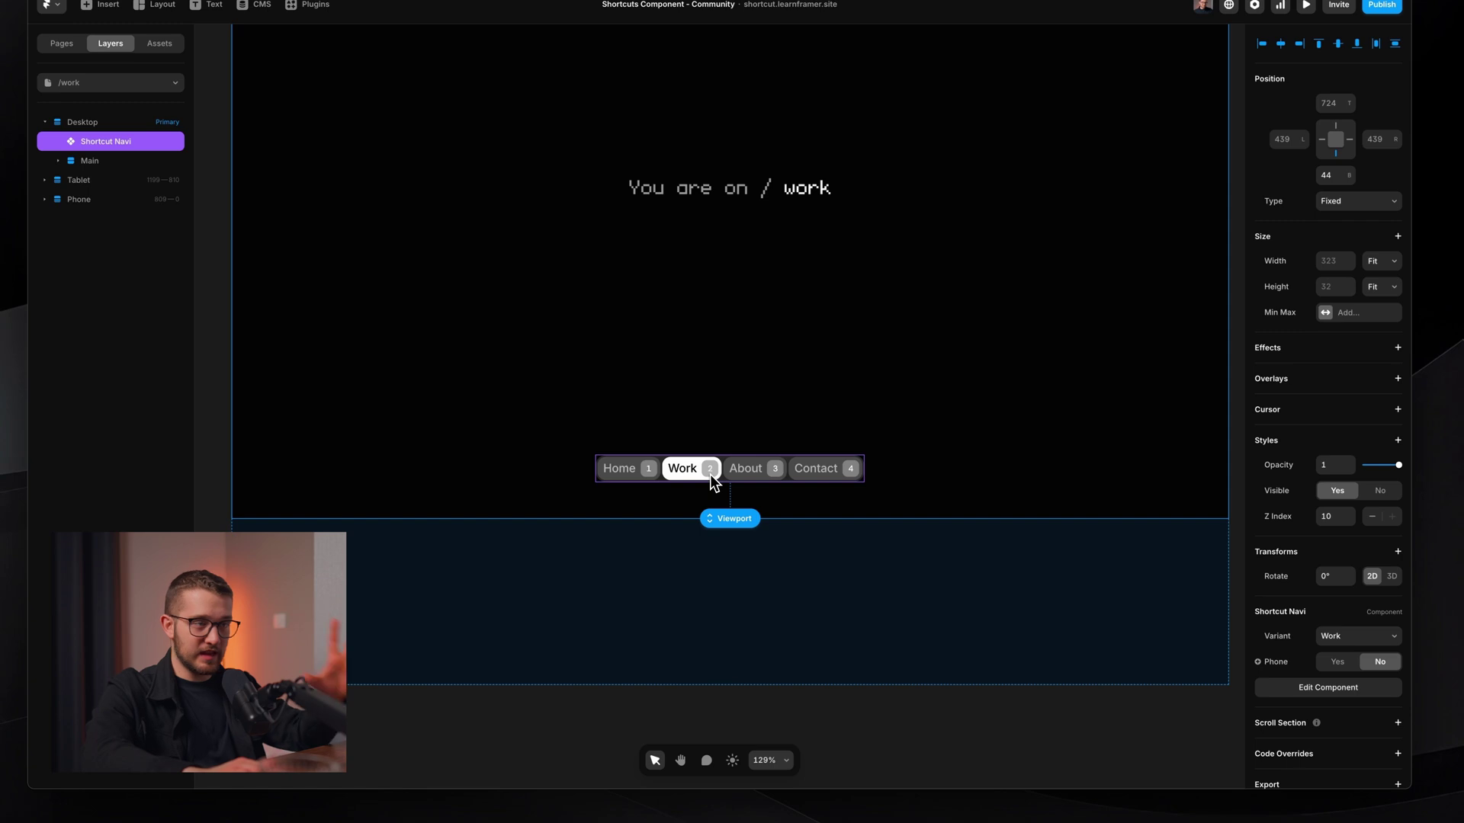
click(1342, 635)
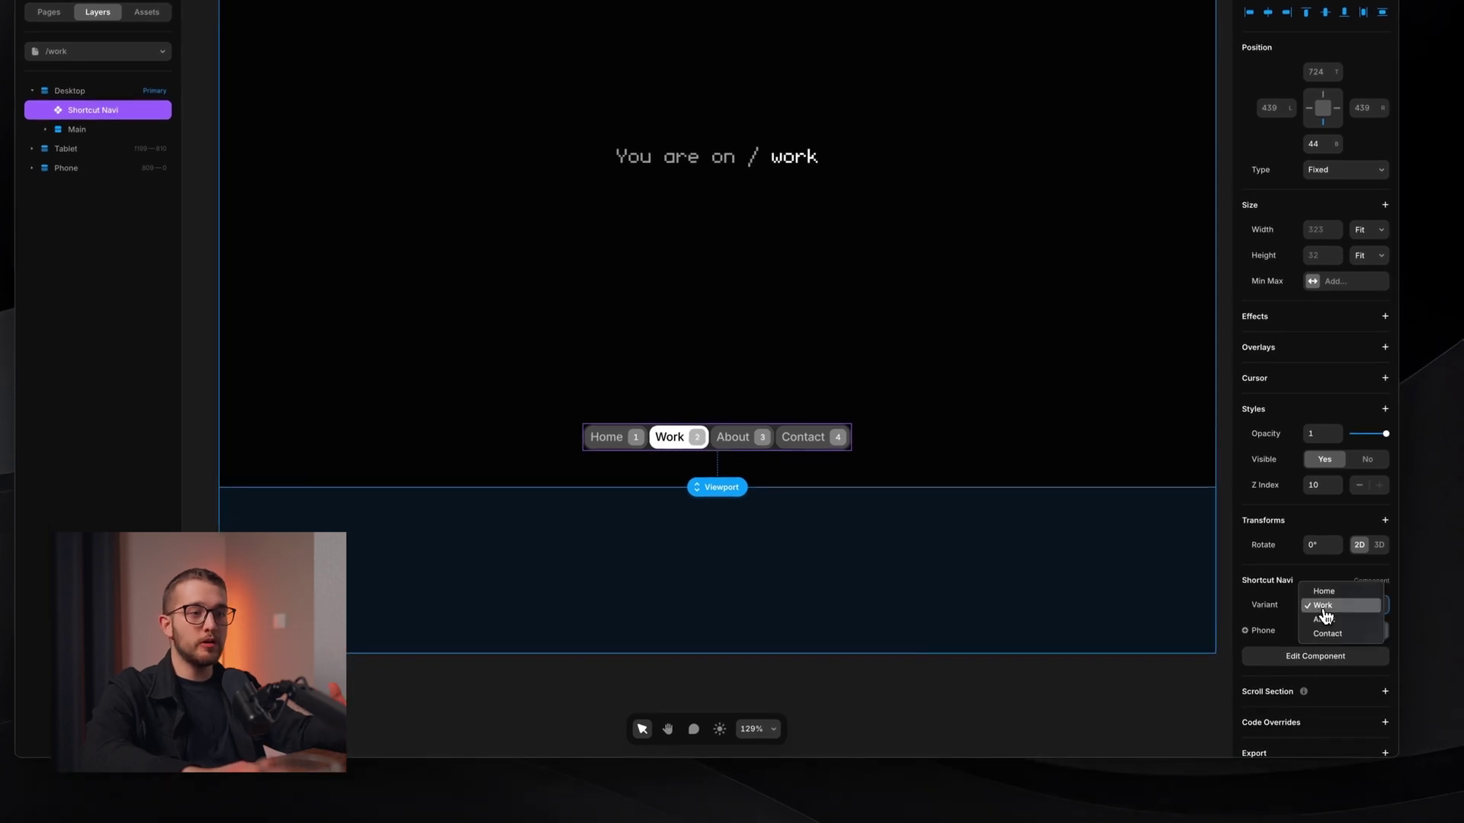
click(1328, 611)
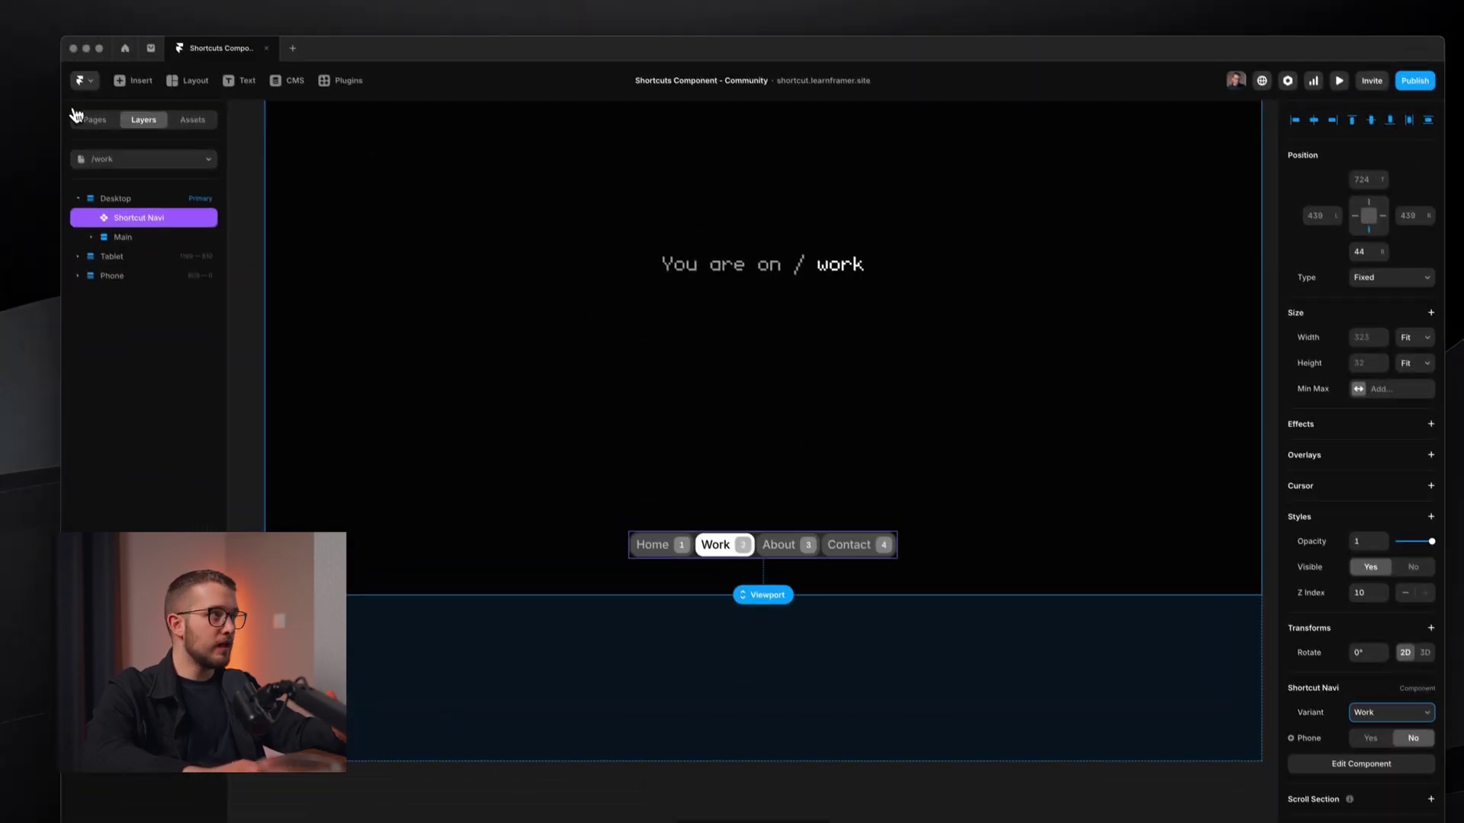
Open the /about and /contact pages and check which Shortcut Navi variant each one uses
click(48, 12)
click(115, 230)
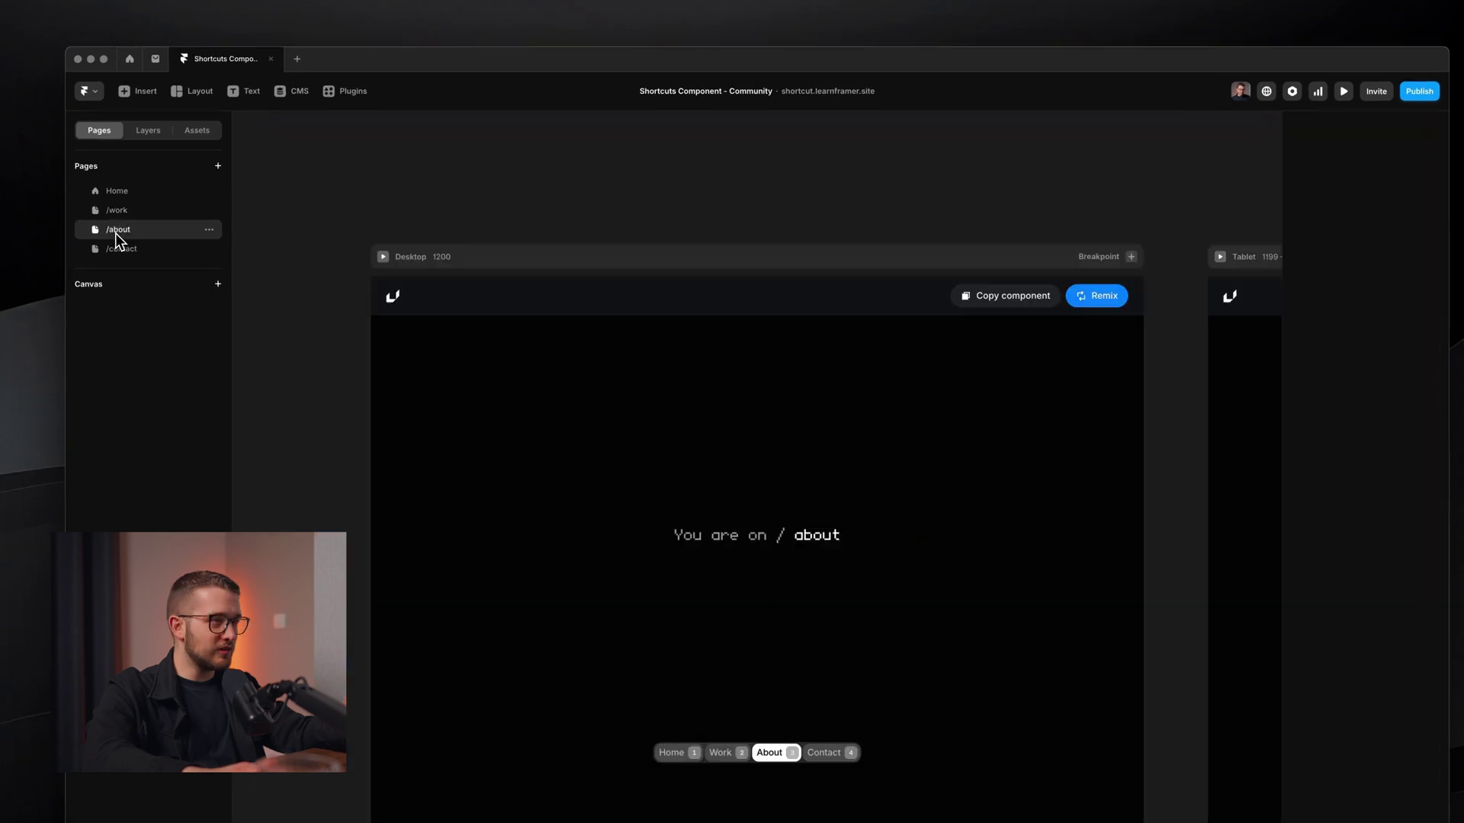
click(770, 755)
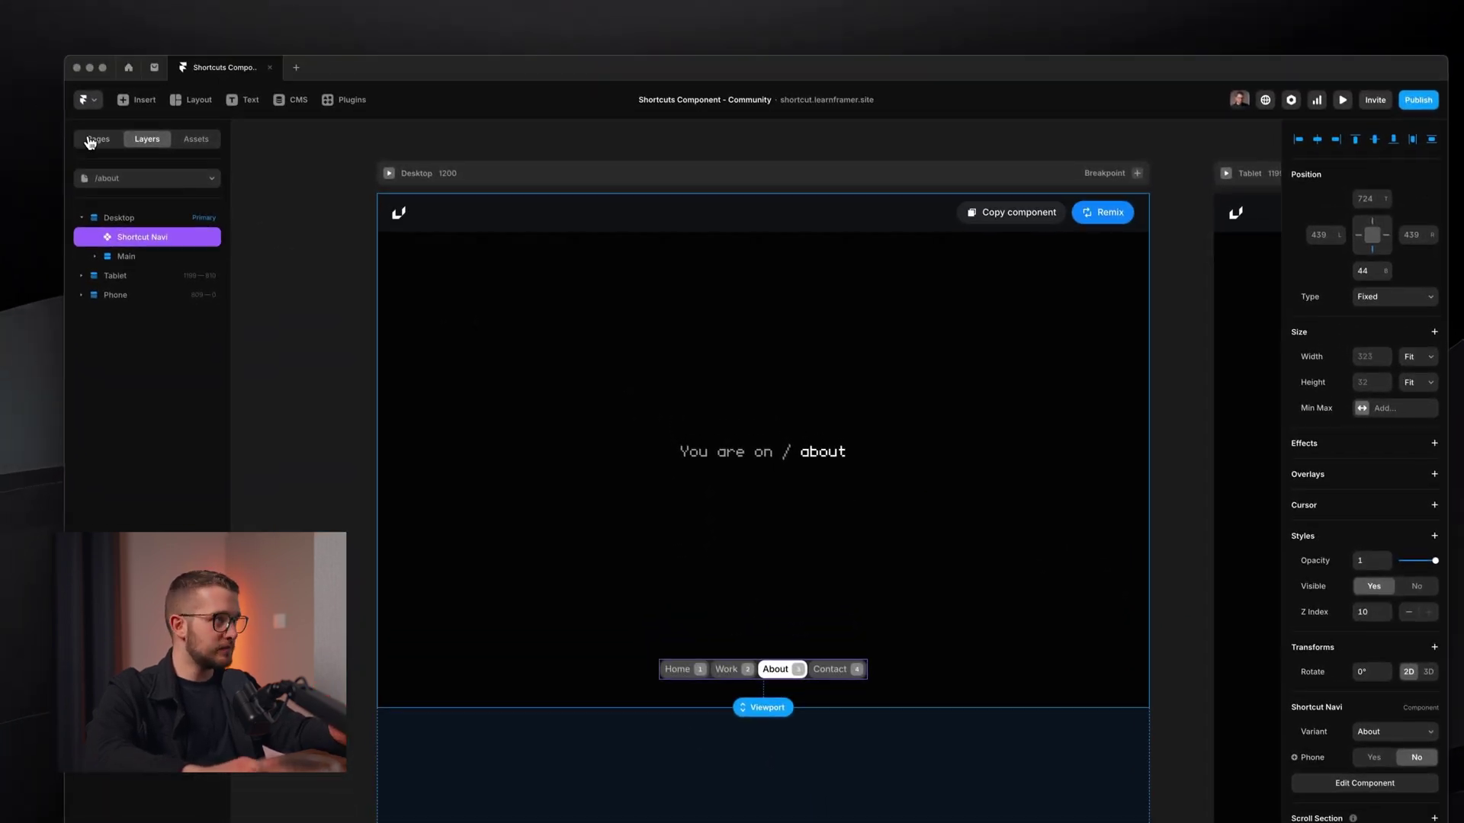
click(55, 29)
click(78, 147)
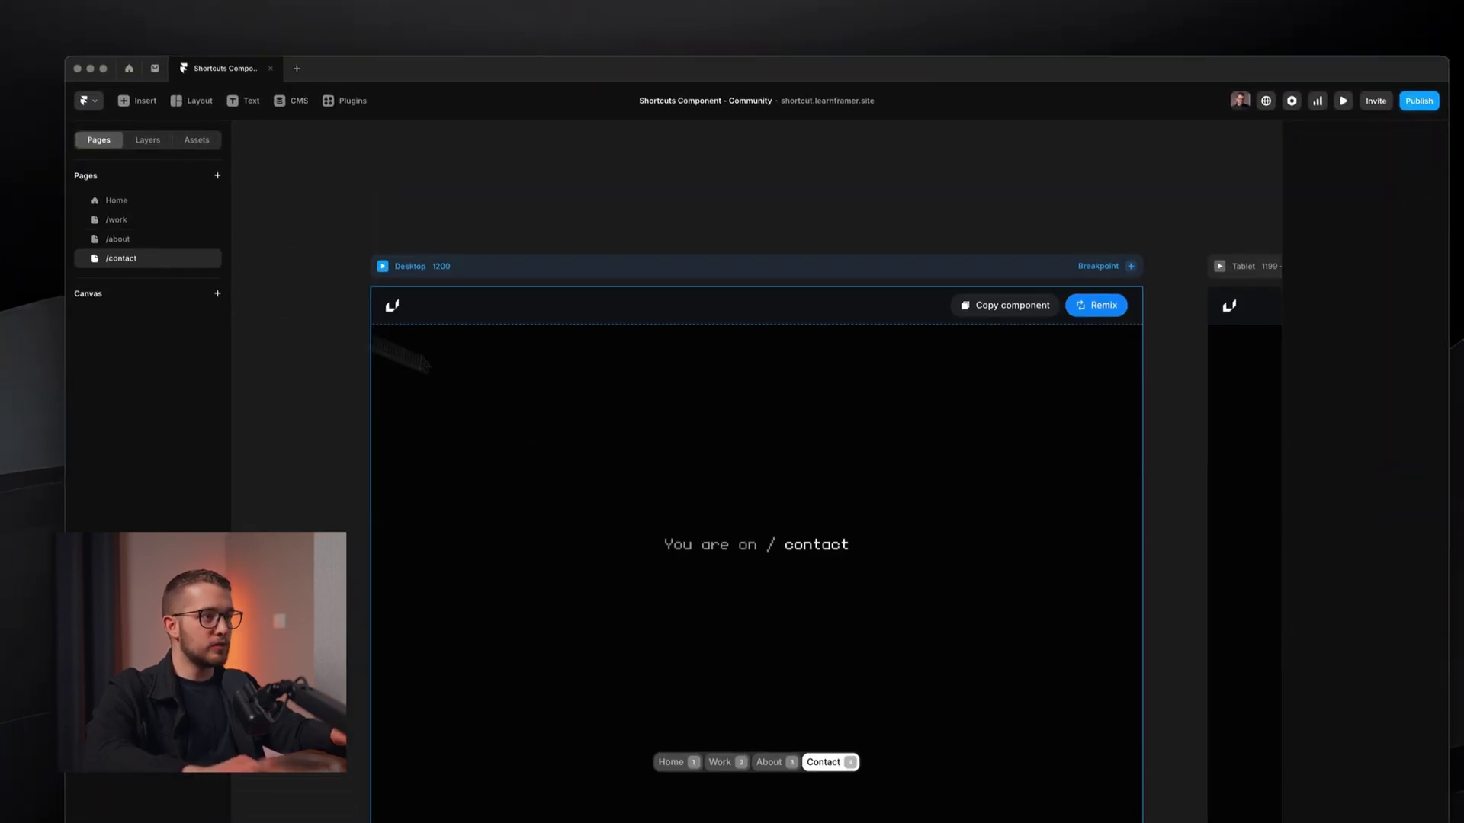
scroll(648, 491, down, 3)
scroll(648, 491, up, 5)
click(892, 660)
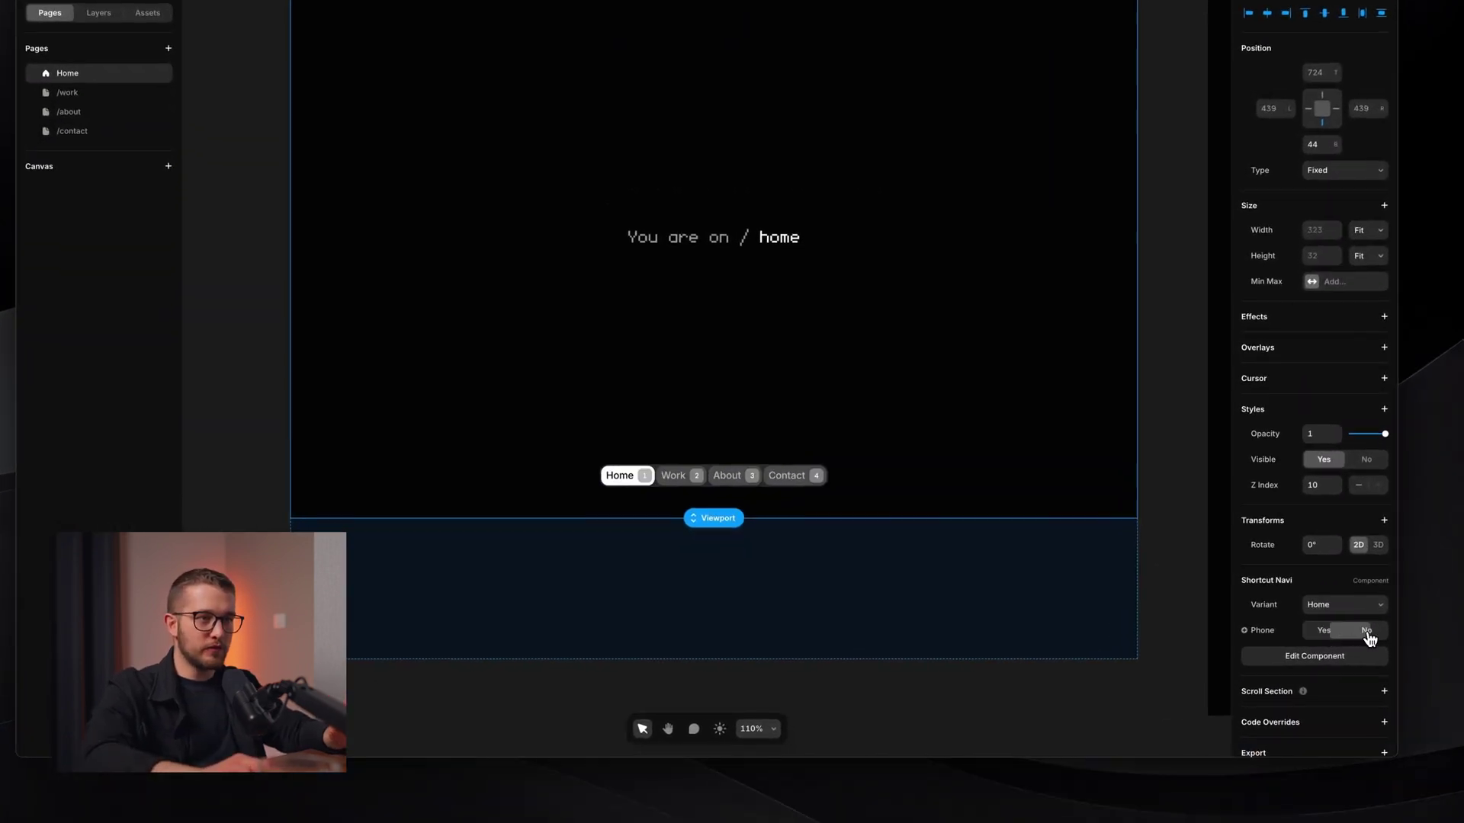
Try the Phone option on the Home page's Shortcut Navi and set it back to No
click(1342, 633)
scroll(816, 519, up, 5)
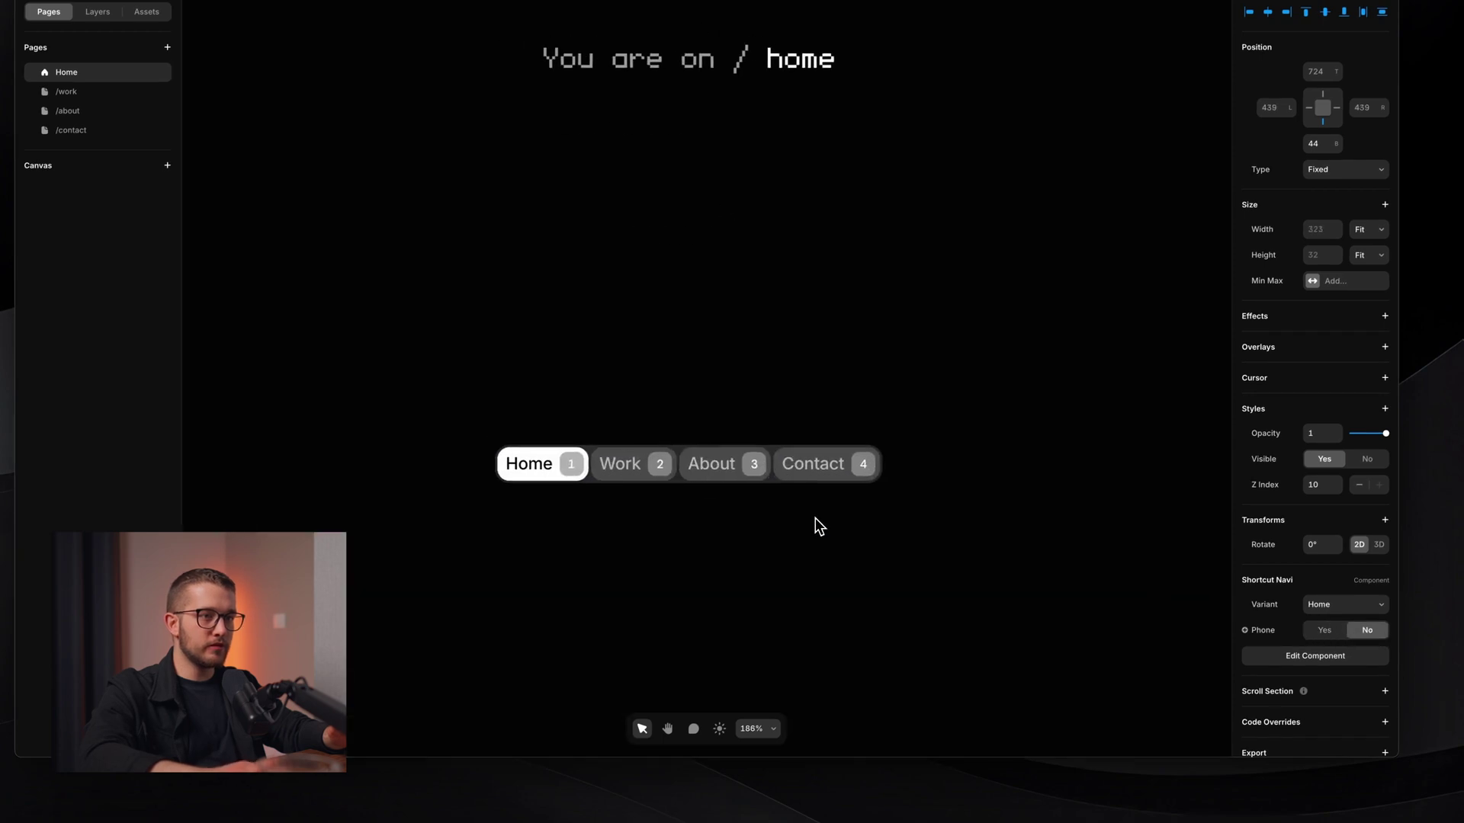
click(1325, 631)
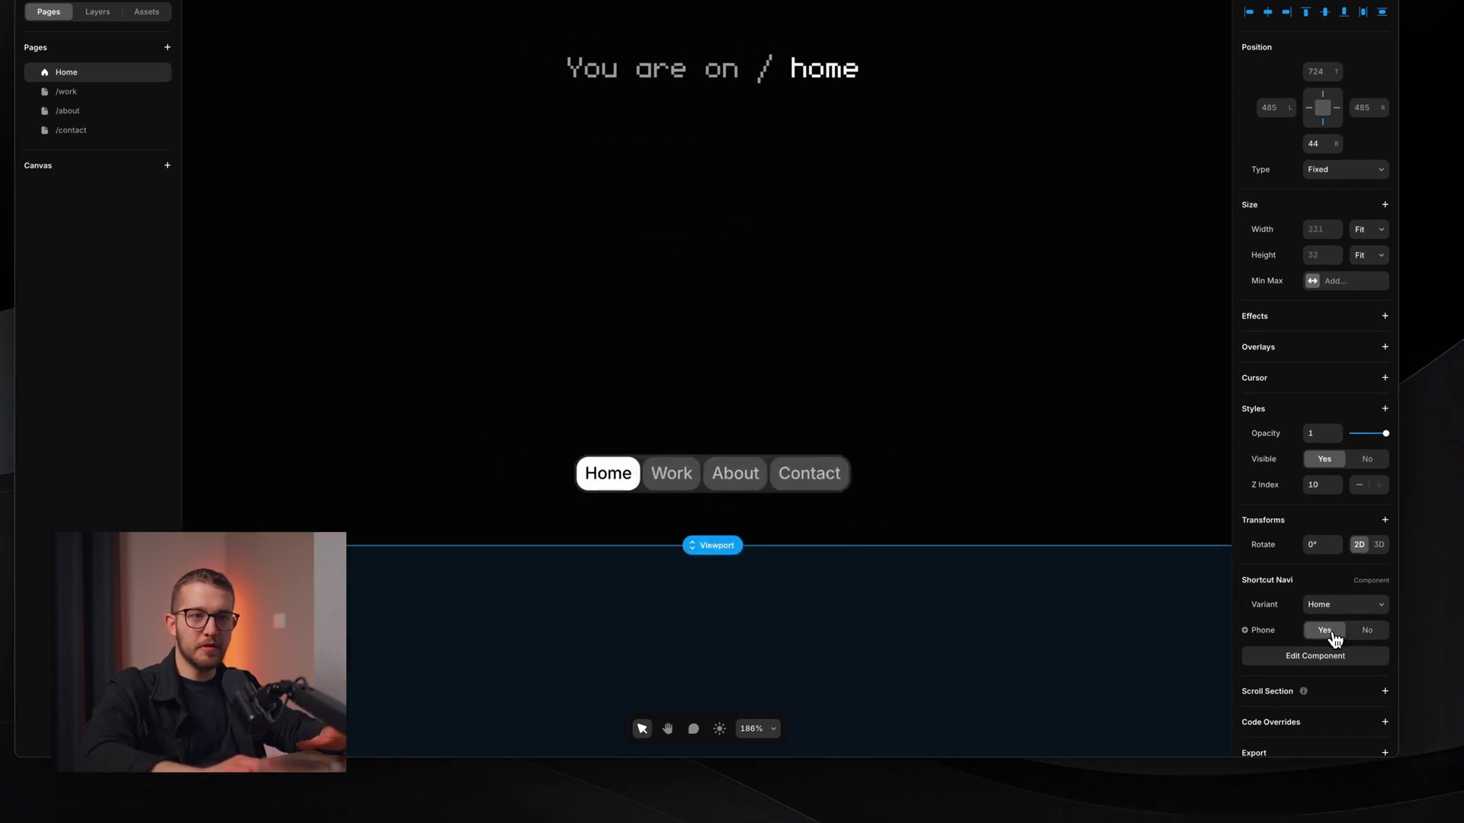
click(1366, 633)
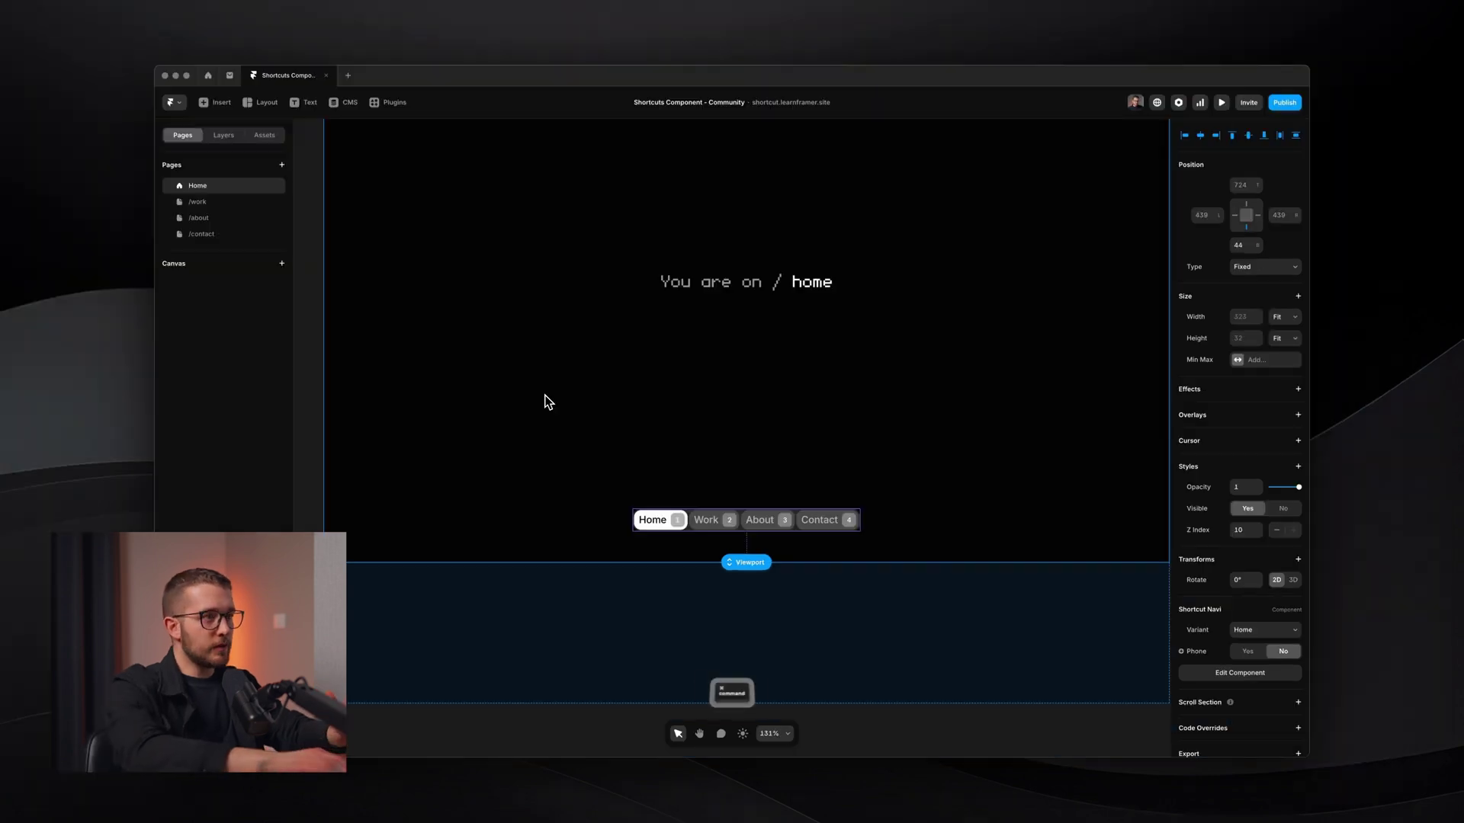
Preview the Home page, test number shortcuts 2, 3 and 4, and return to the editor
key(super+p)
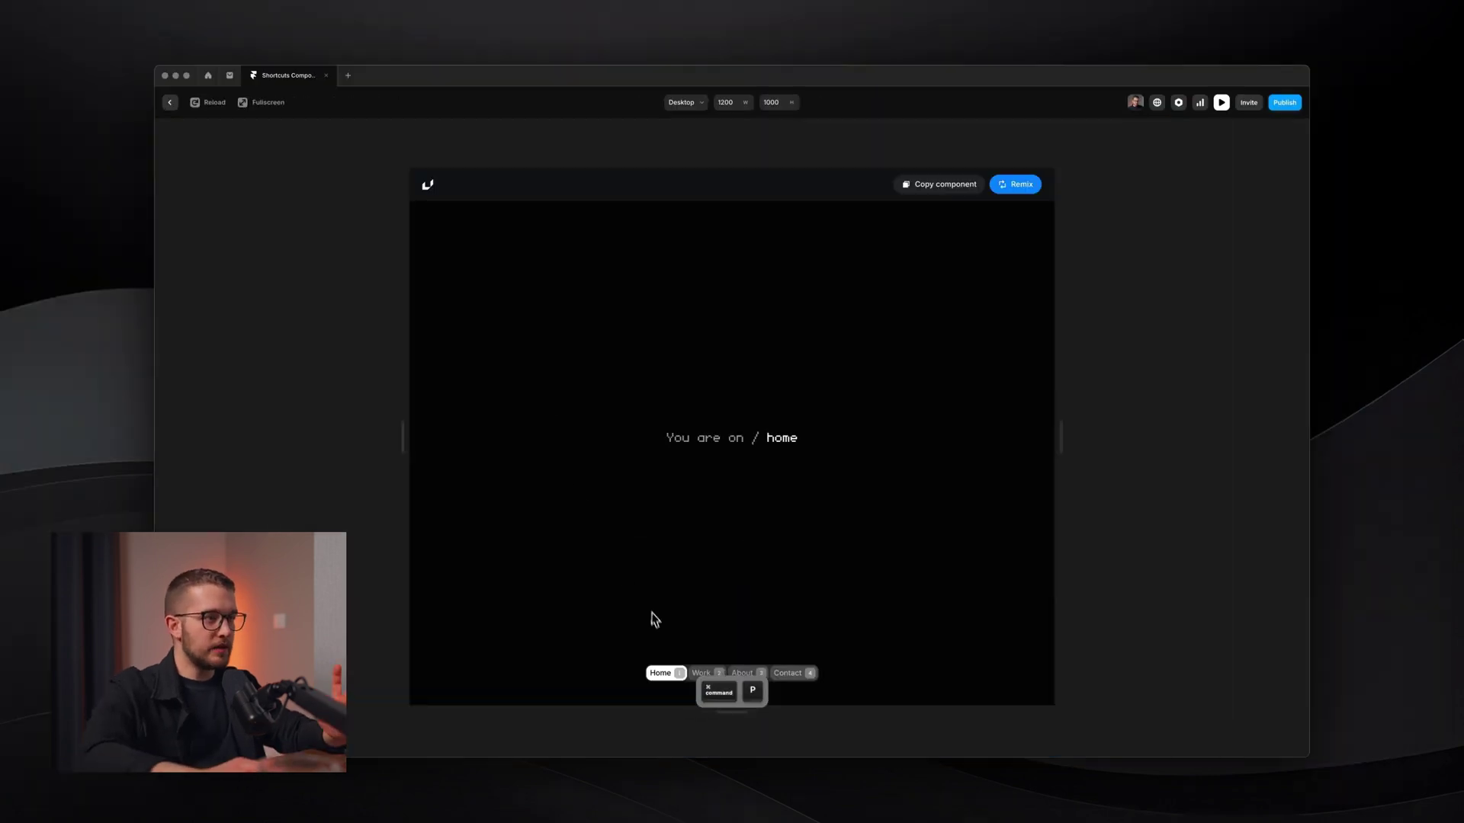
key(2)
key(3)
key(4)
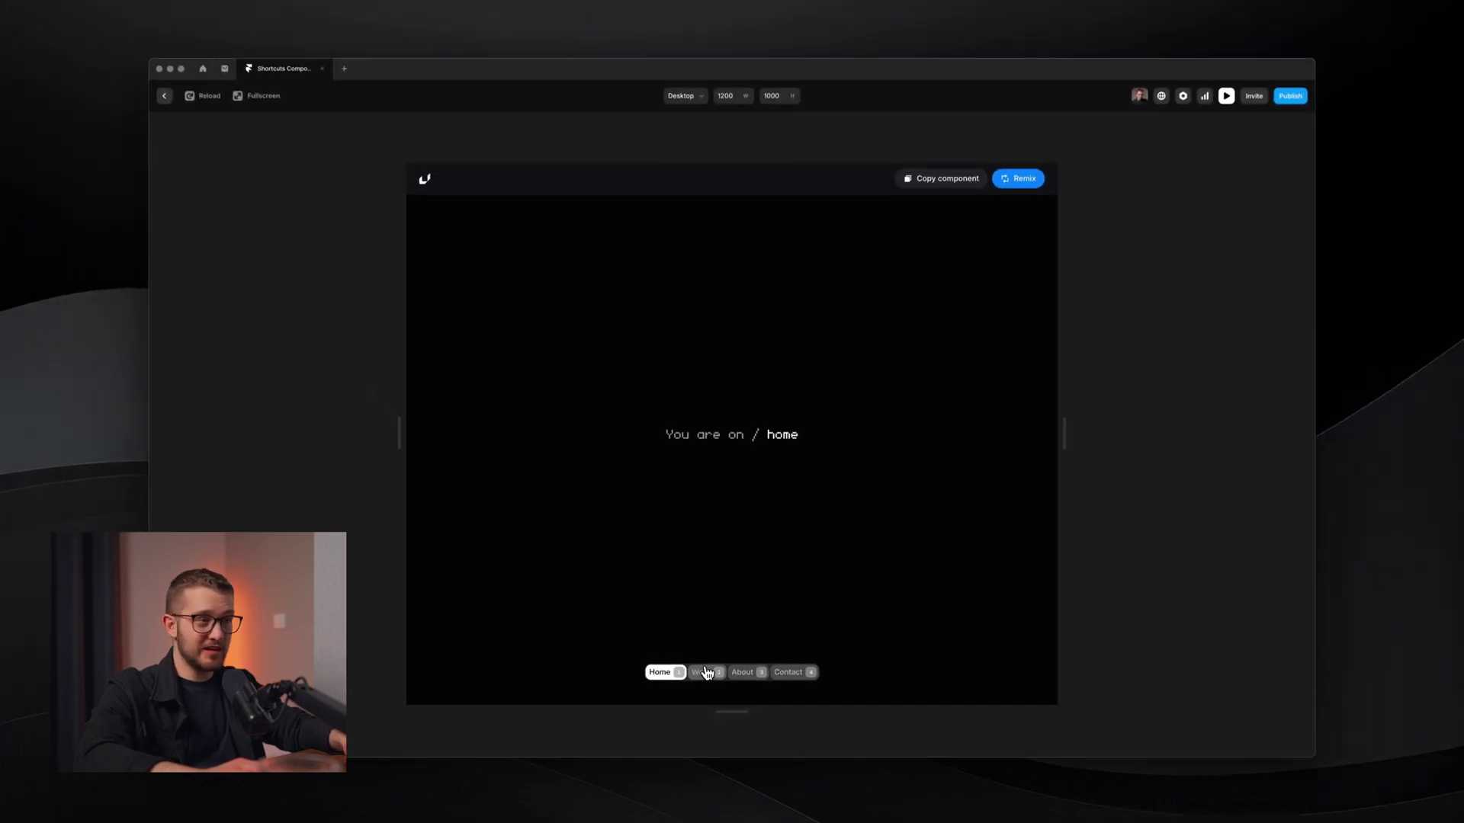
key(Escape)
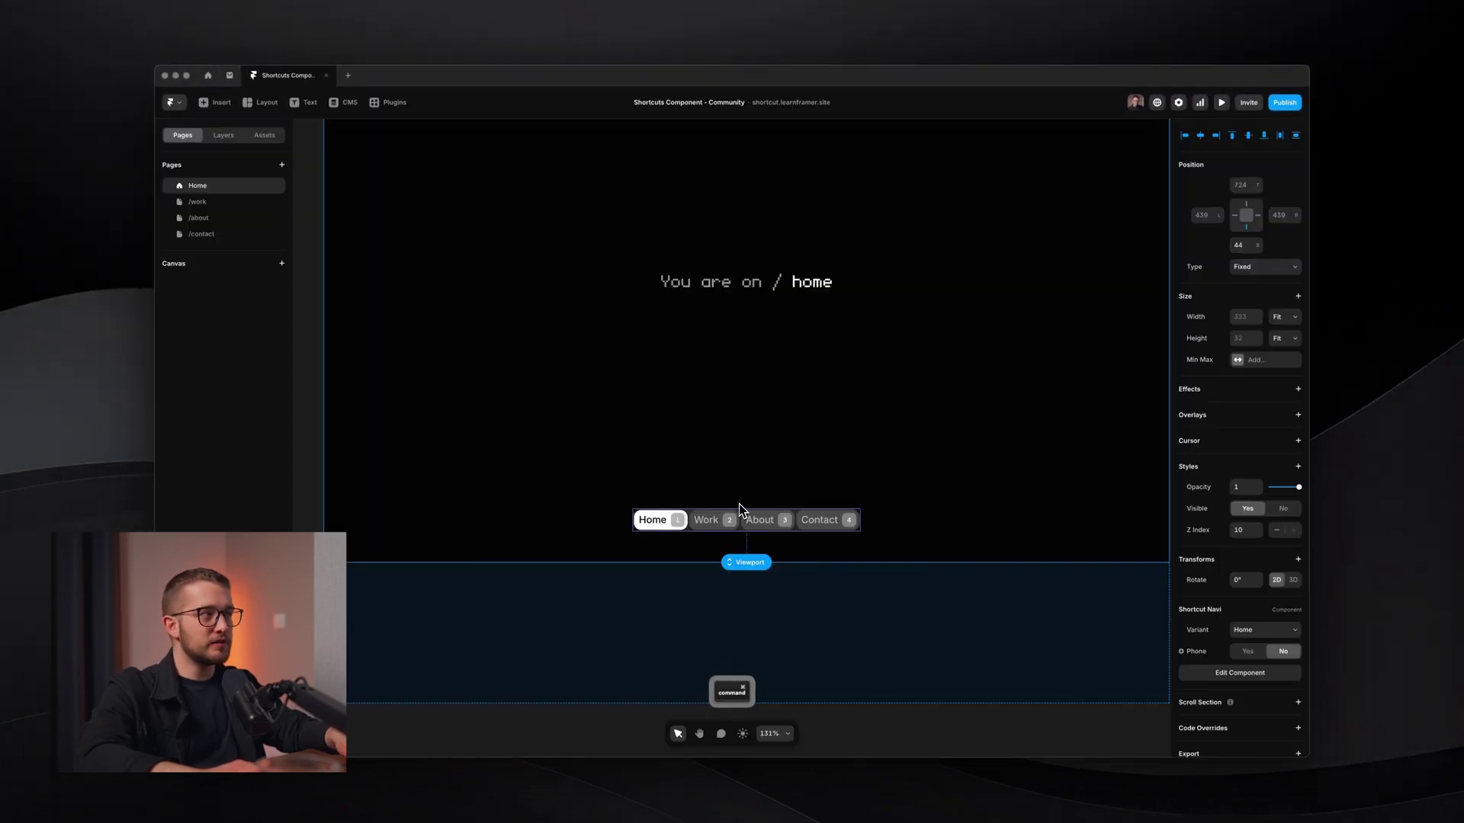
Copy the Shortcut Component from its resource page in the browser and paste it into the Home variant of the Shortcut Navi component in Framer
double_click(743, 518)
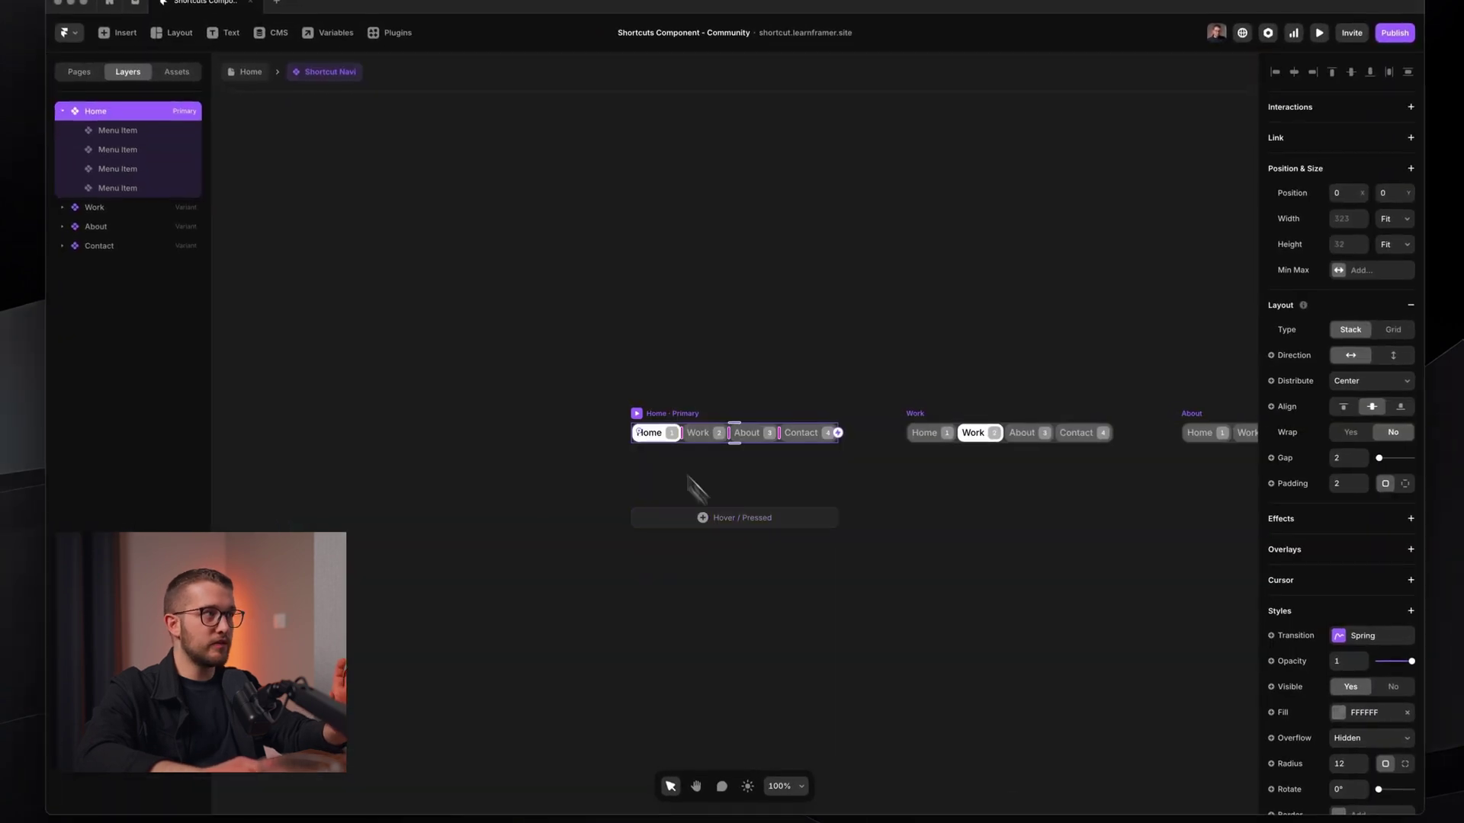
click(671, 336)
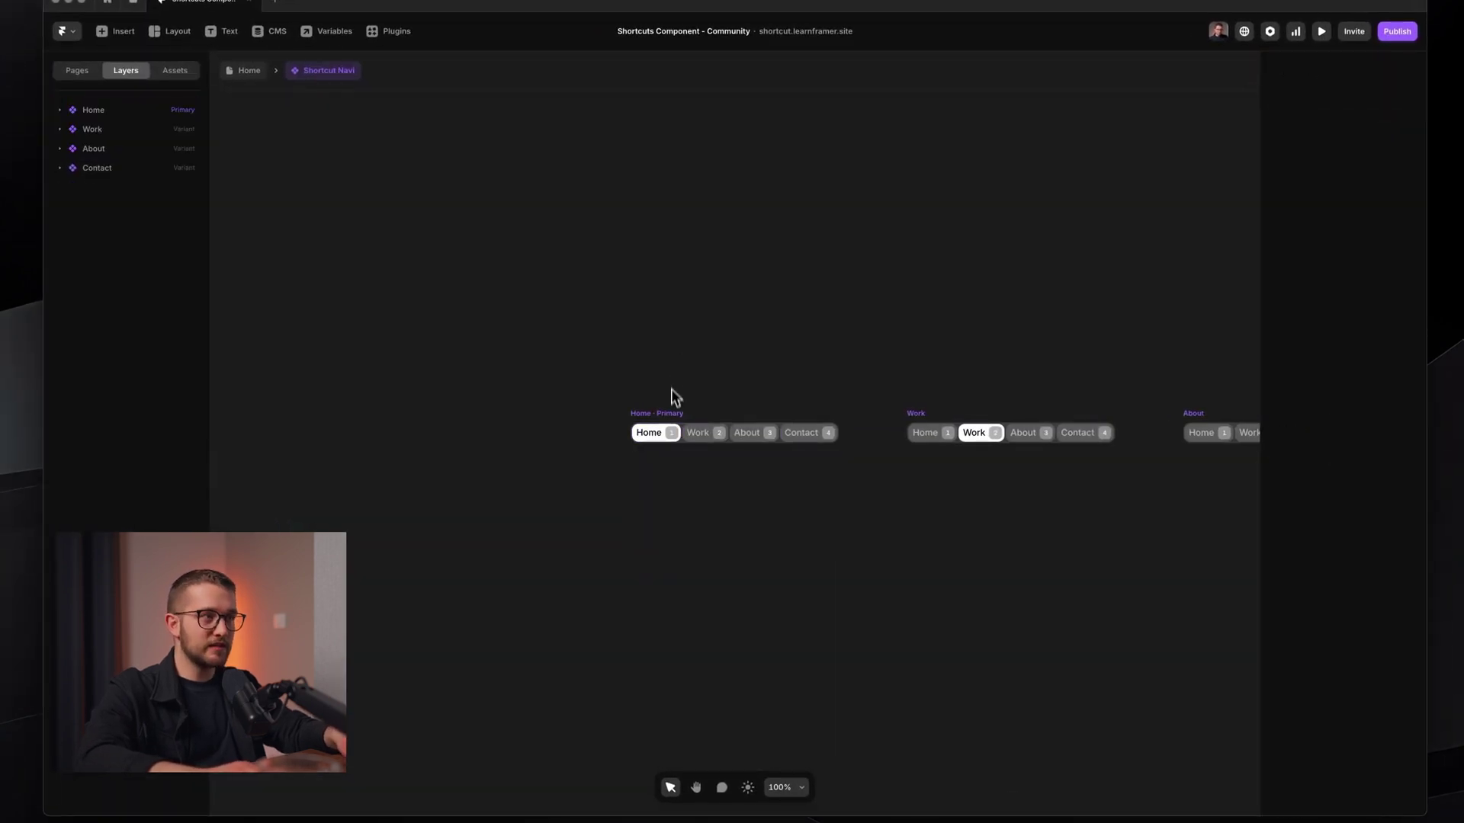
scroll(671, 395, up, 5)
key(super+Tab)
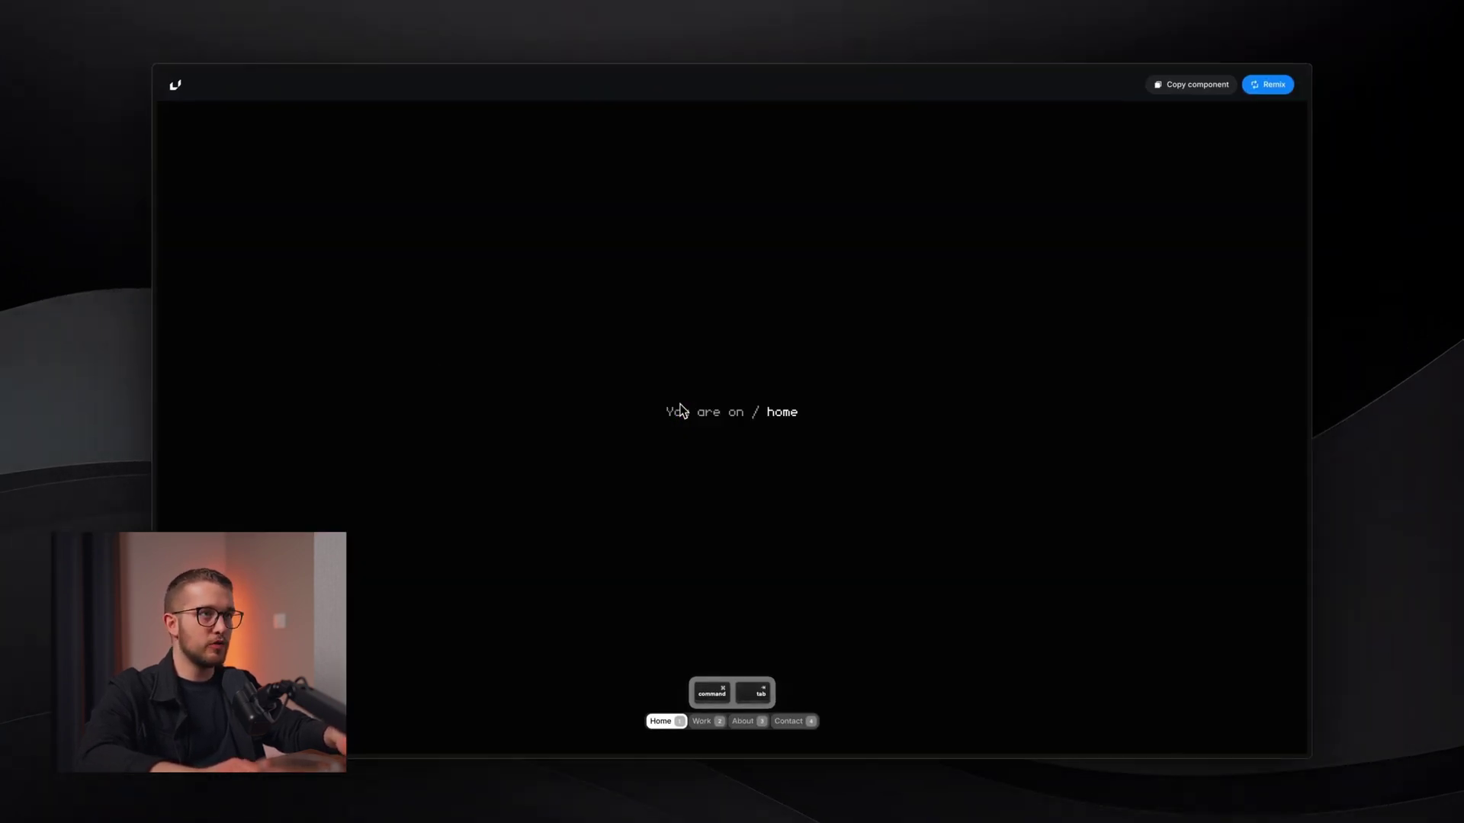
key(super+alt+Up)
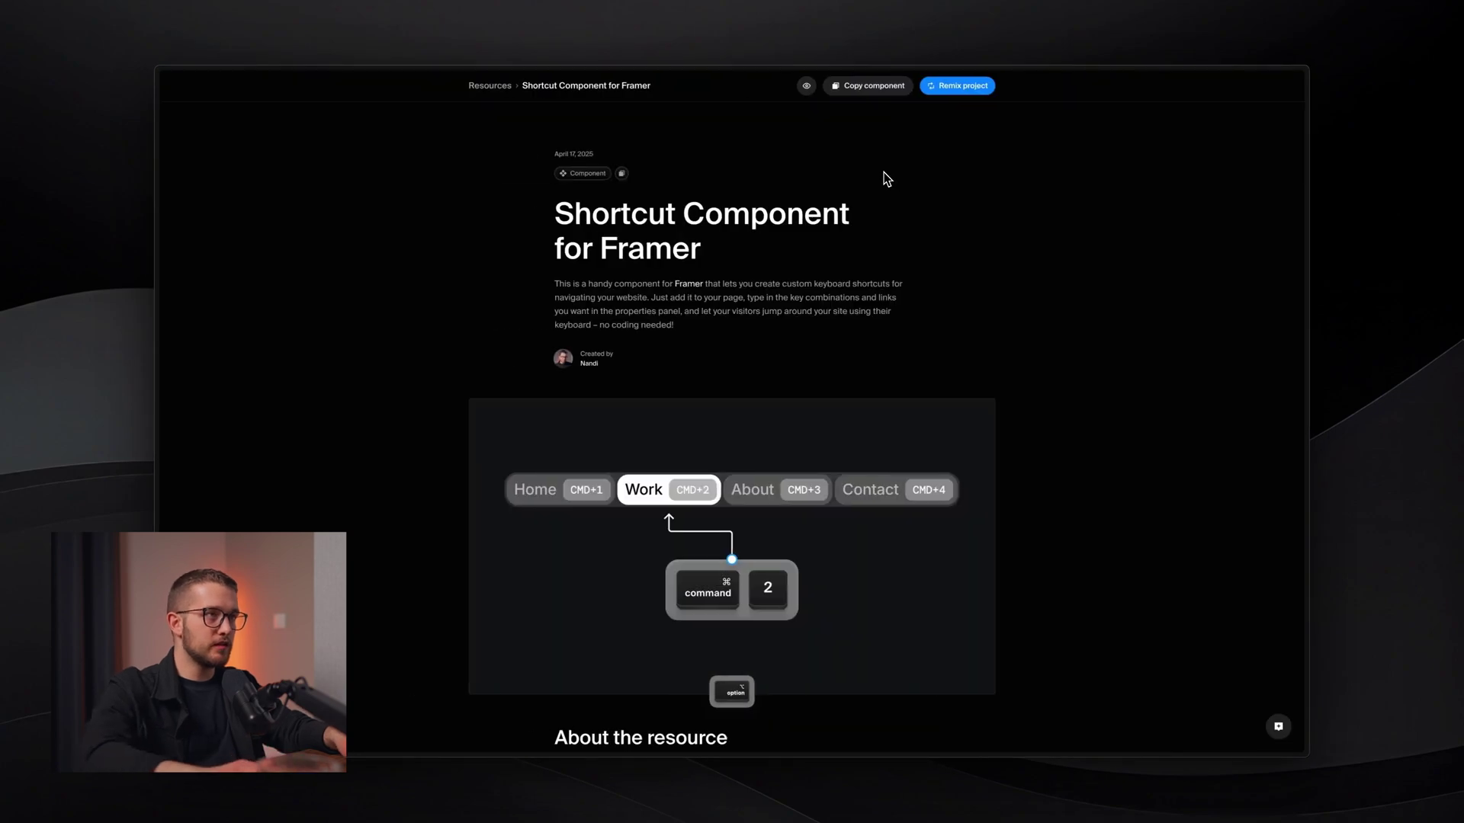
click(865, 87)
key(super+Tab)
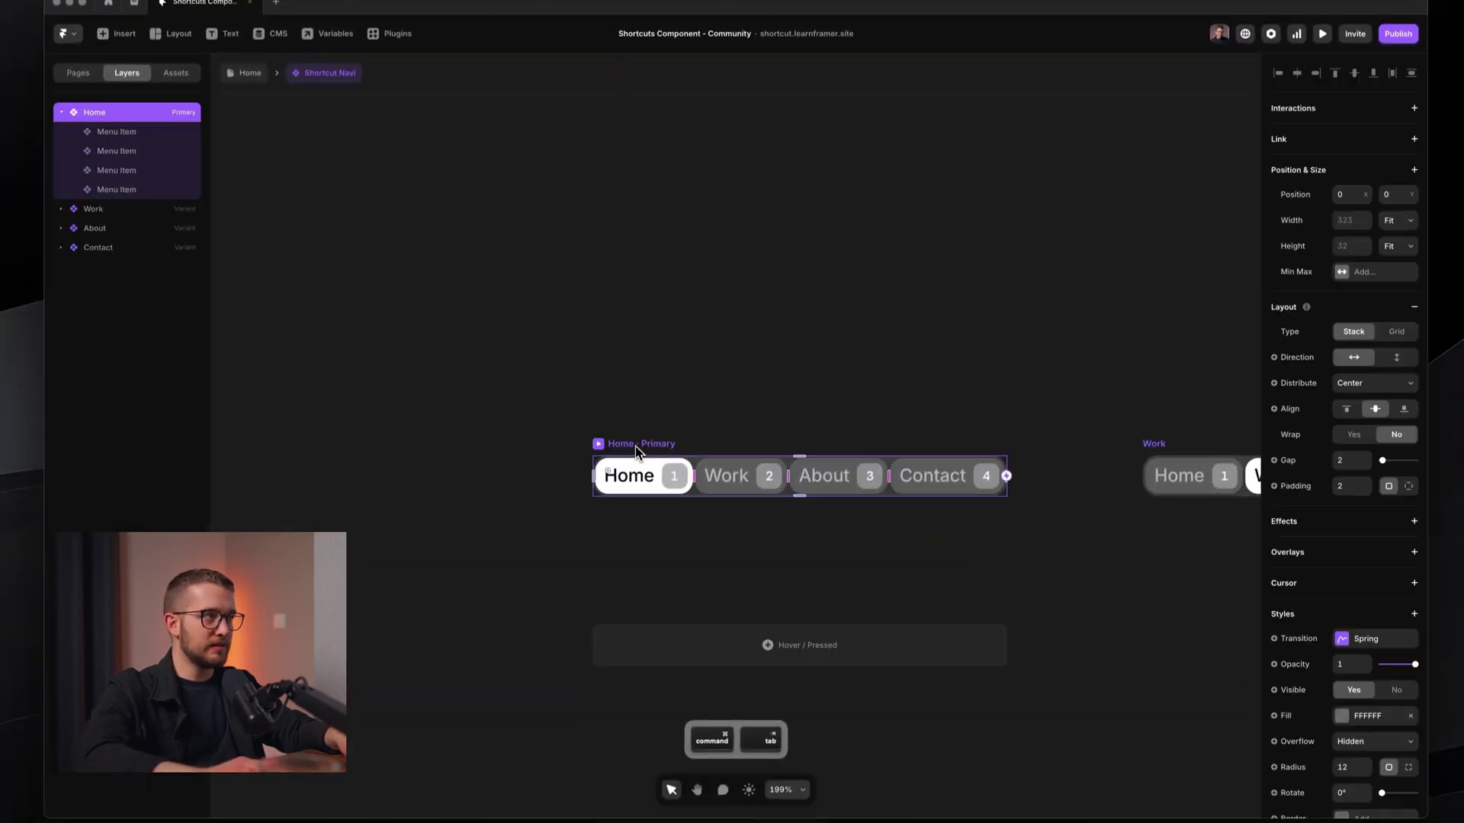
key(super+v)
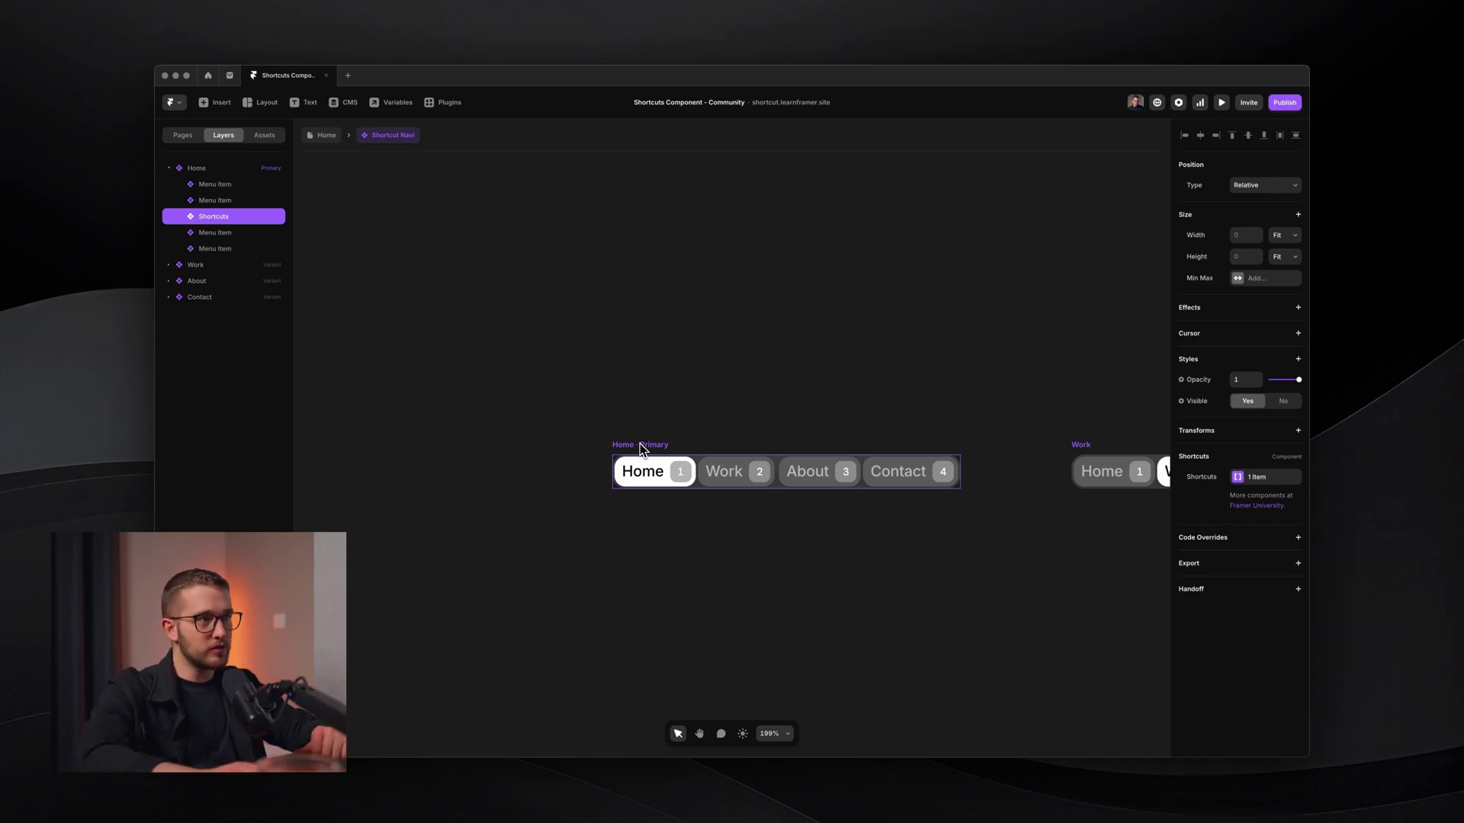
Examine the gap between the Work and About menu items where the pasted Shortcuts component sits
scroll(803, 459, up, 5)
scroll(742, 497, up, 5)
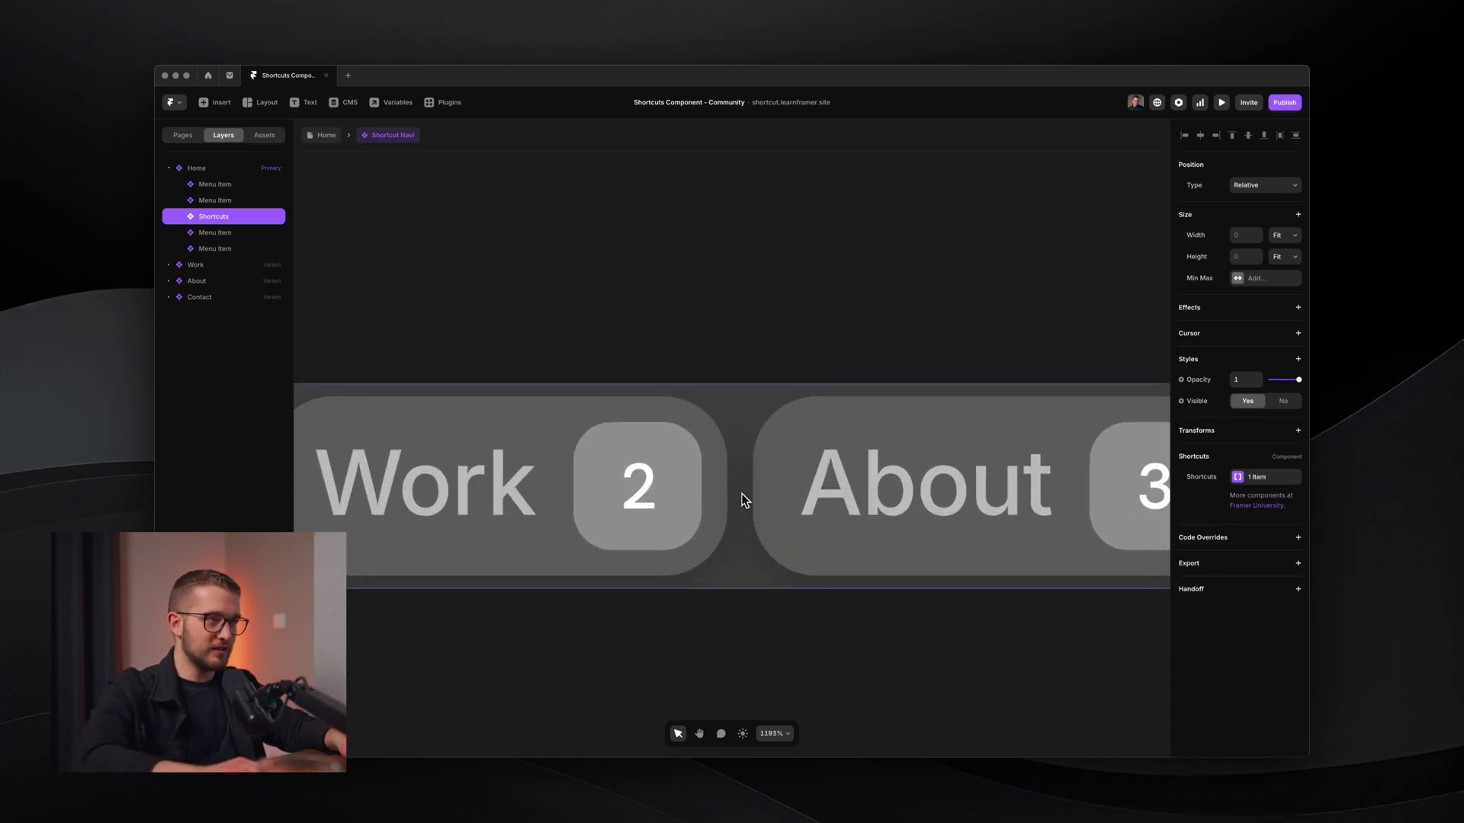
key(shift+super+4)
key(Escape)
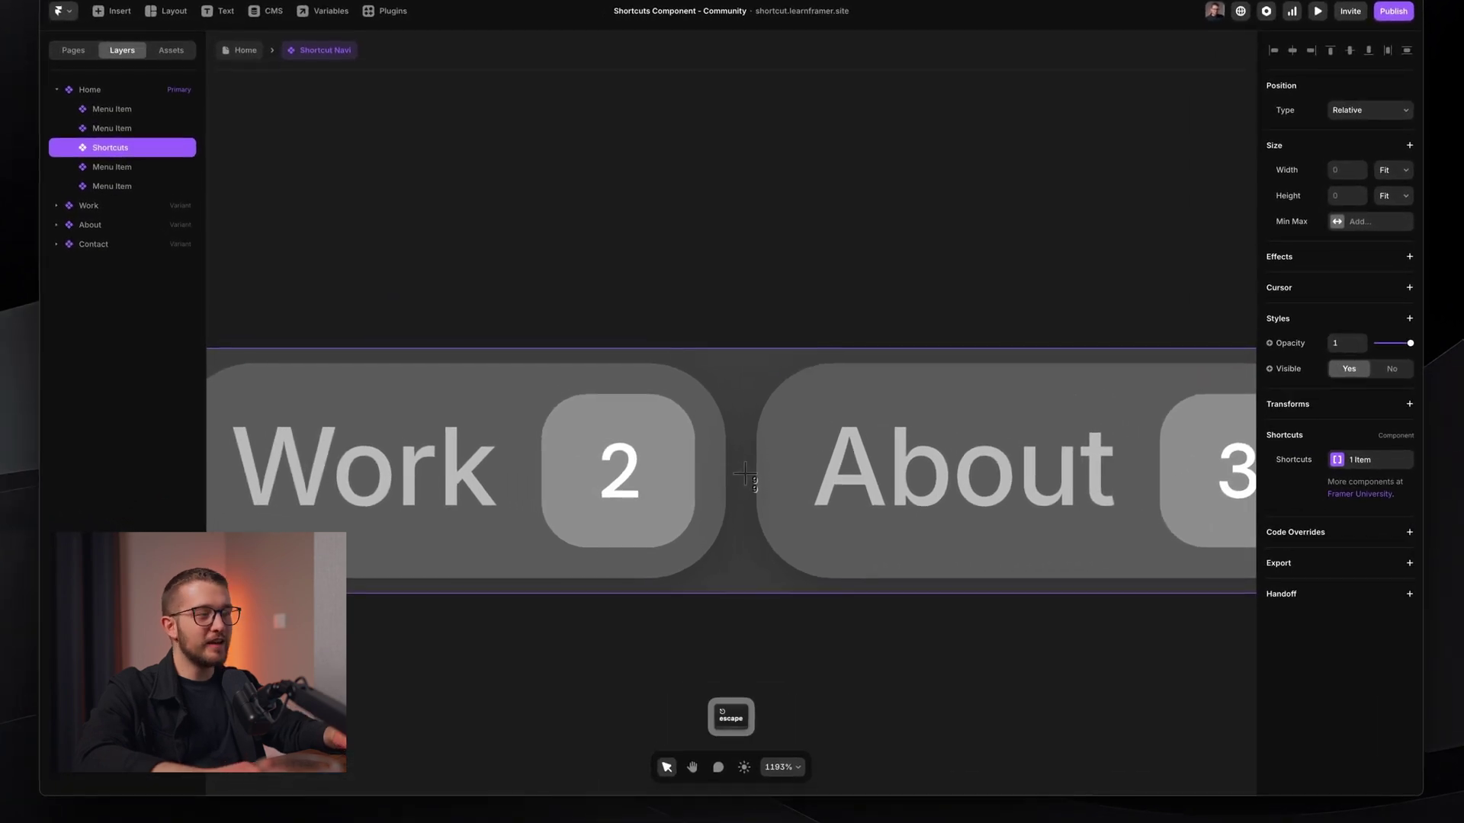
scroll(743, 486, down, 5)
scroll(744, 474, down, 3)
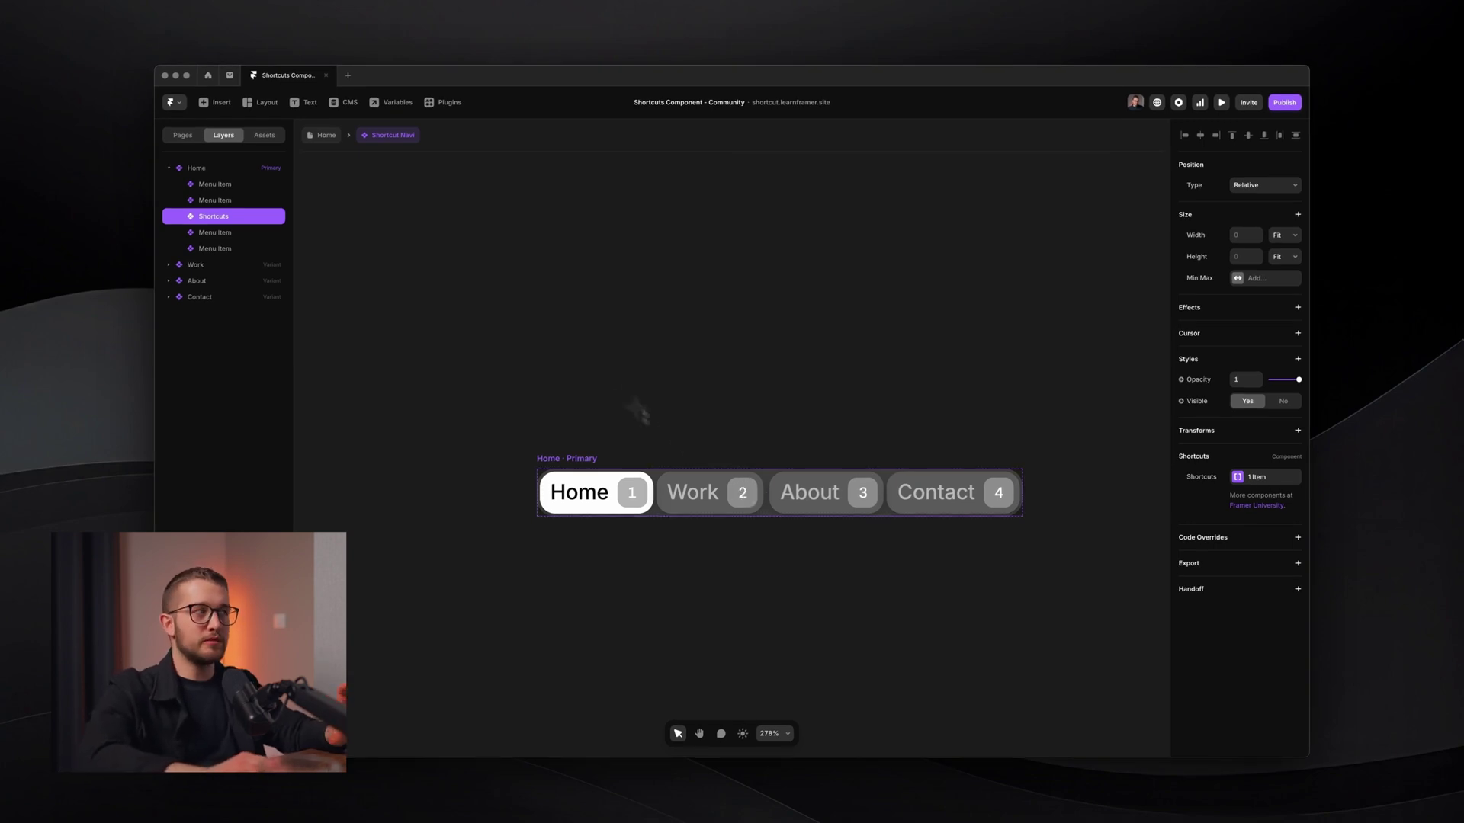
Reorder the Shortcuts component within the Home variant's stack so that it comes before all four menu items
key(Right)
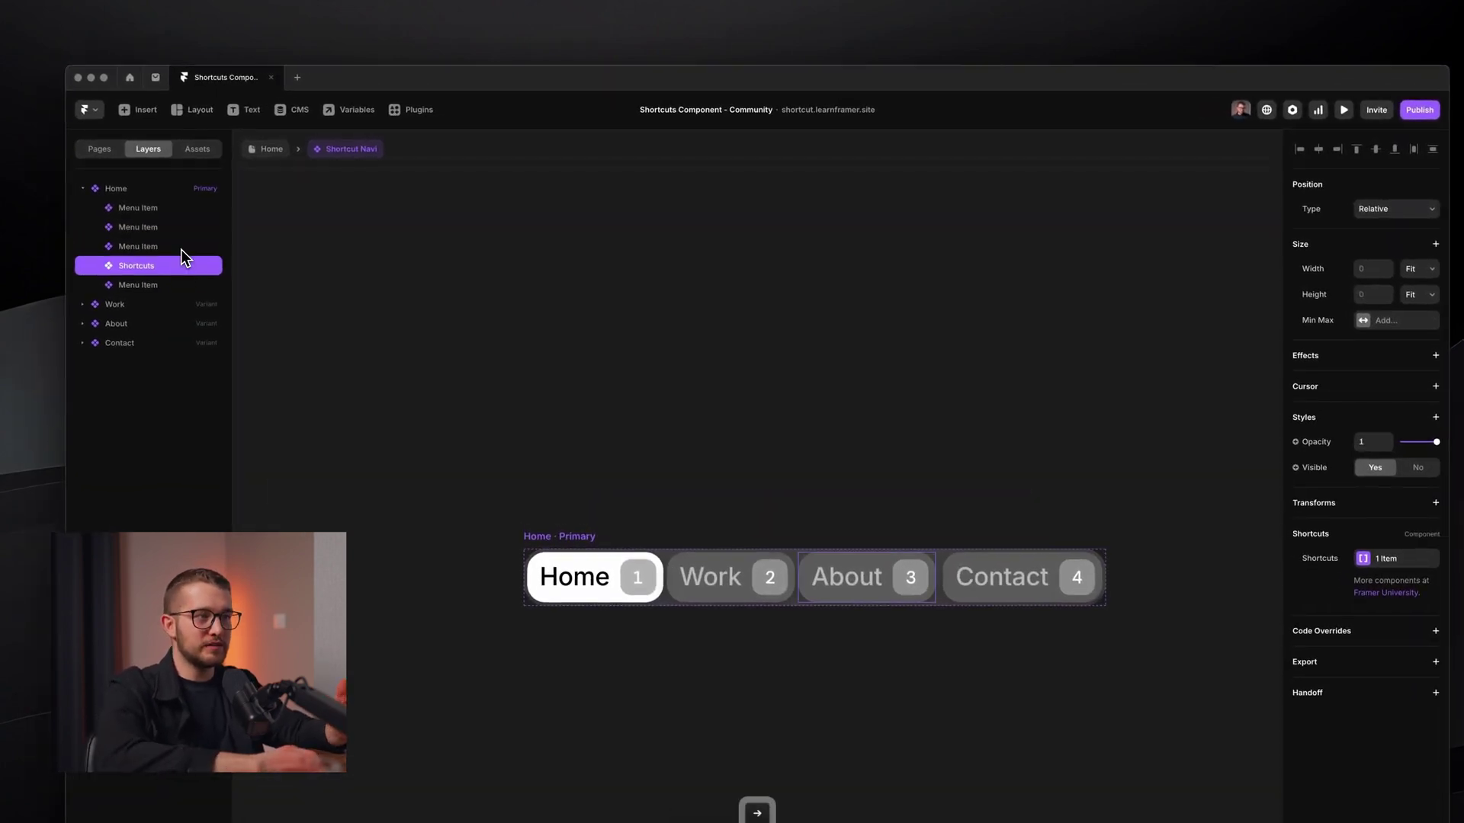
key(Left)
key(Left)
key(Left)
key(Right)
key(Right)
key(Right)
key(Right)
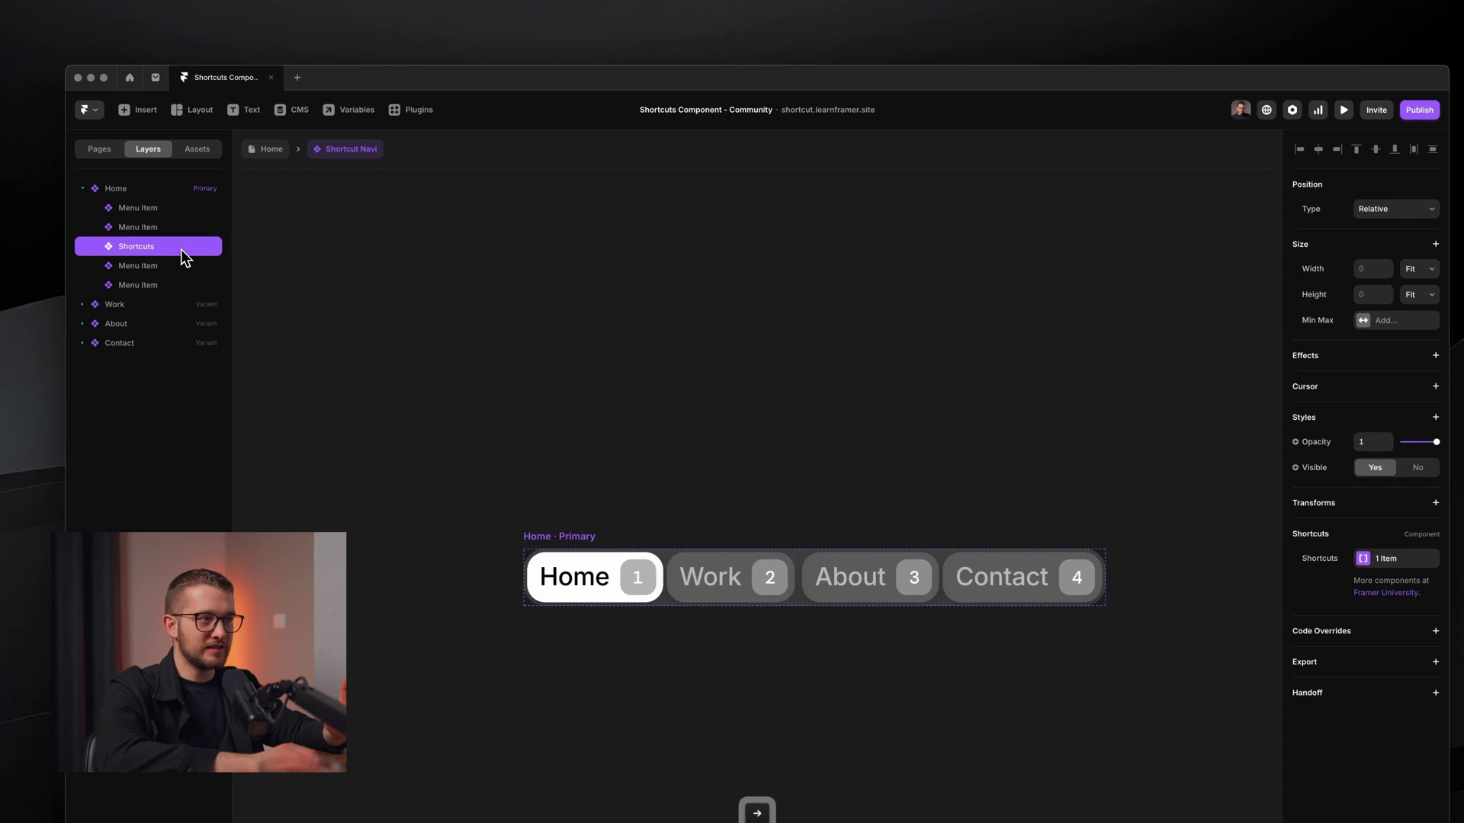
key(Left)
key(Left)
key(Left)
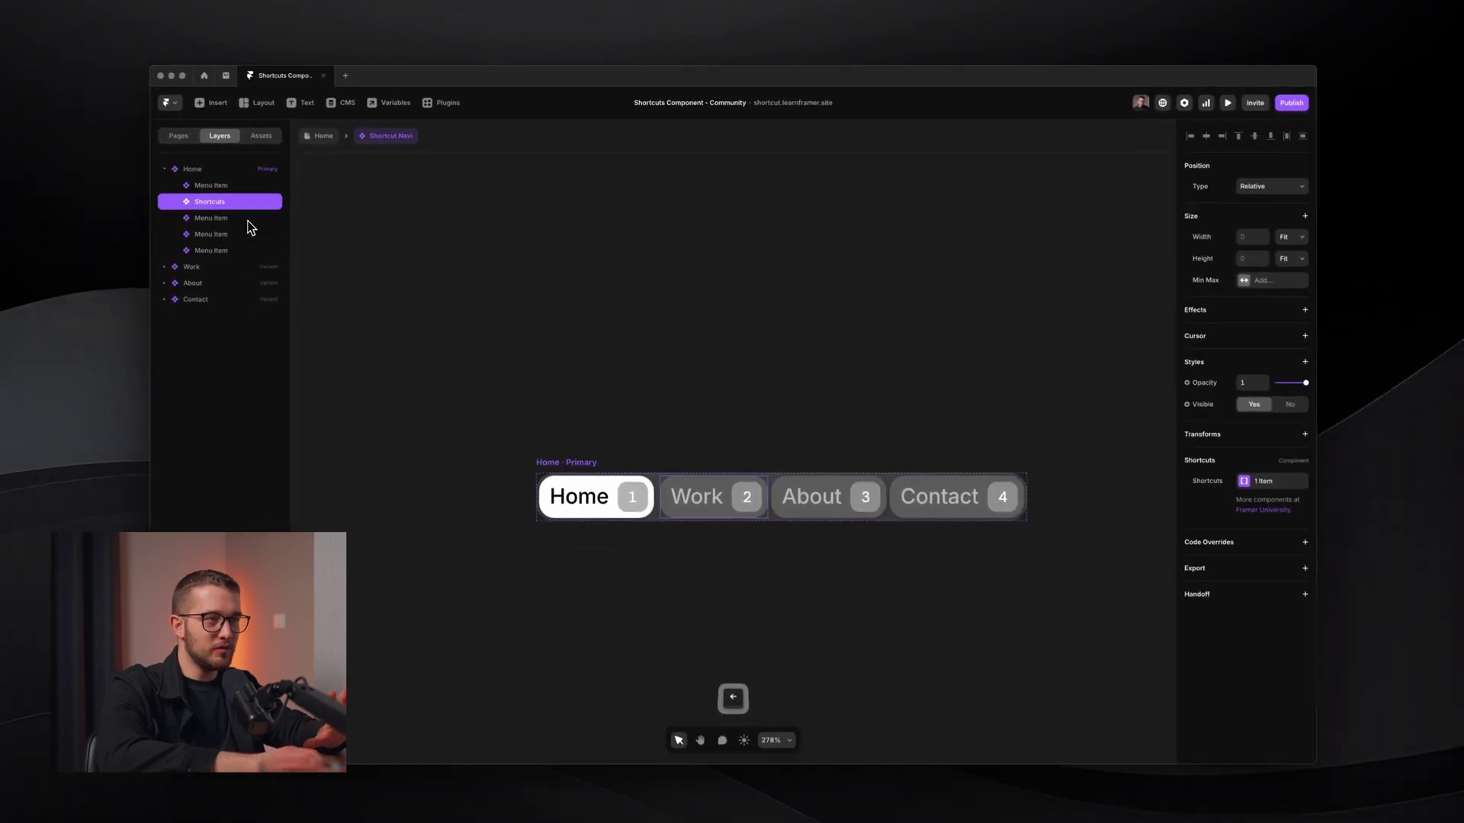
key(Left)
key(Right)
key(Right)
key(Right)
key(Right)
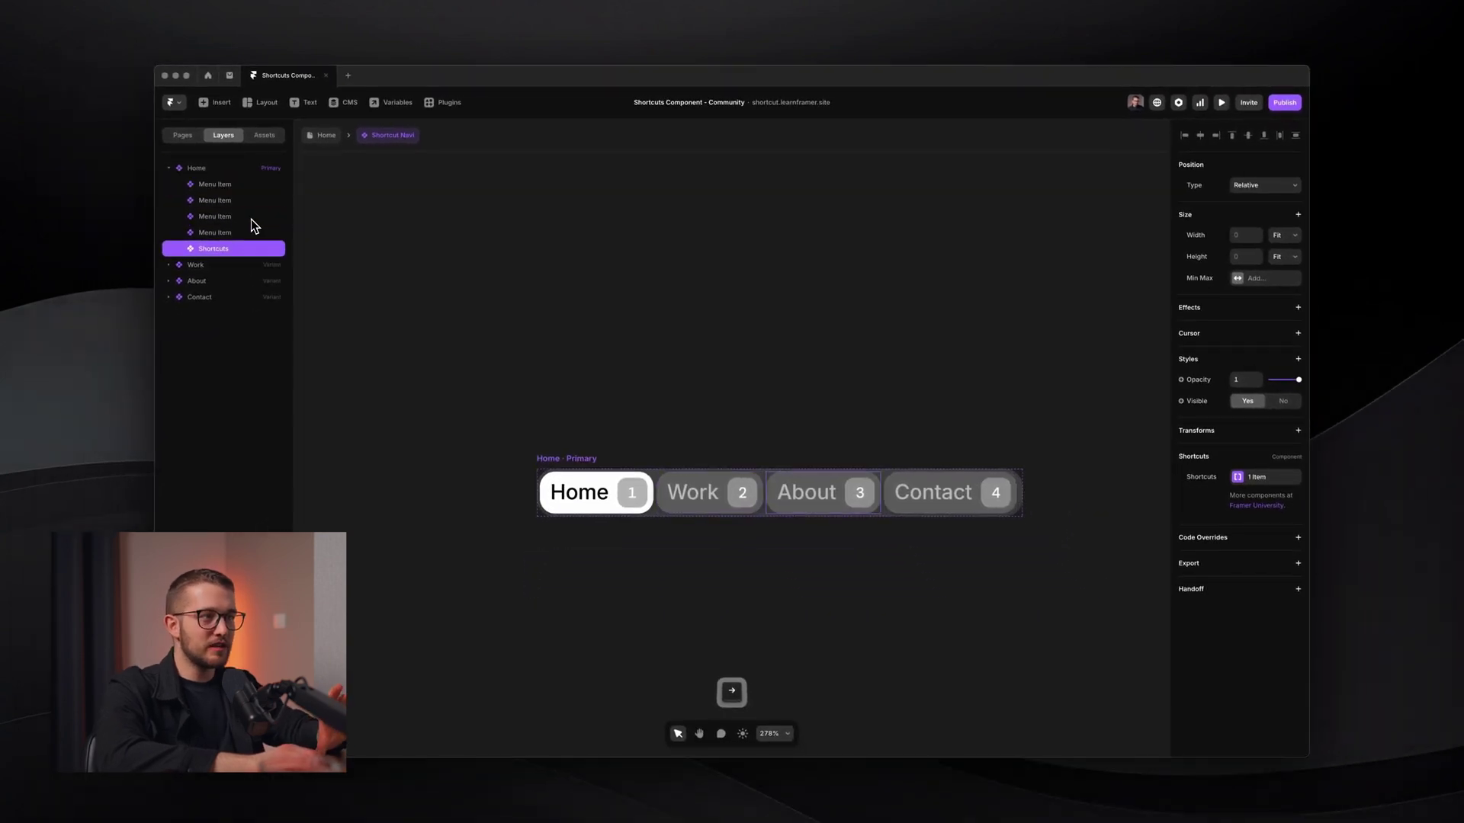
key(Left)
key(Left)
key(Right)
key(Right)
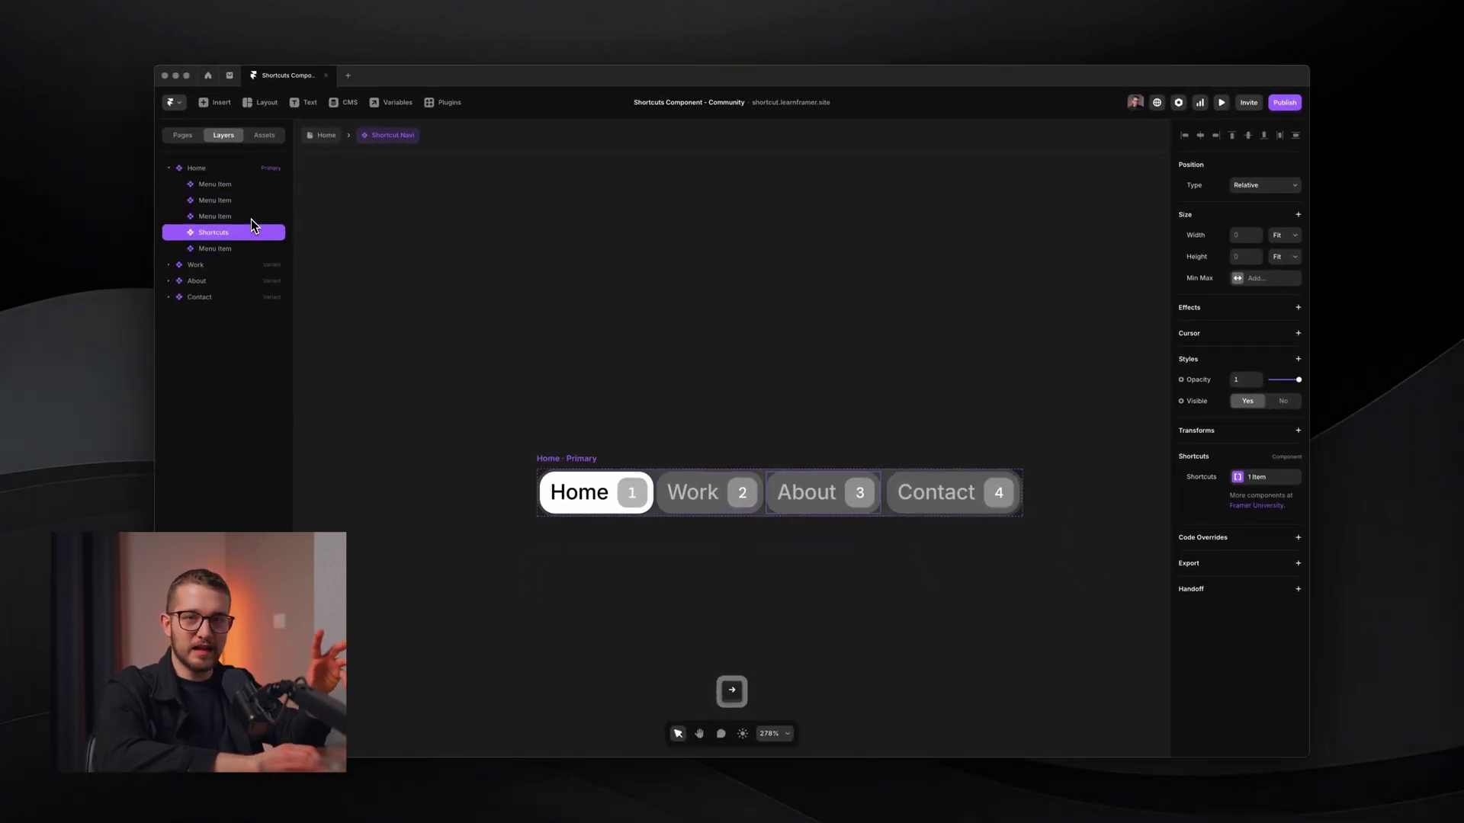
key(Left)
key(Left)
key(Left)
key(Right)
key(Left)
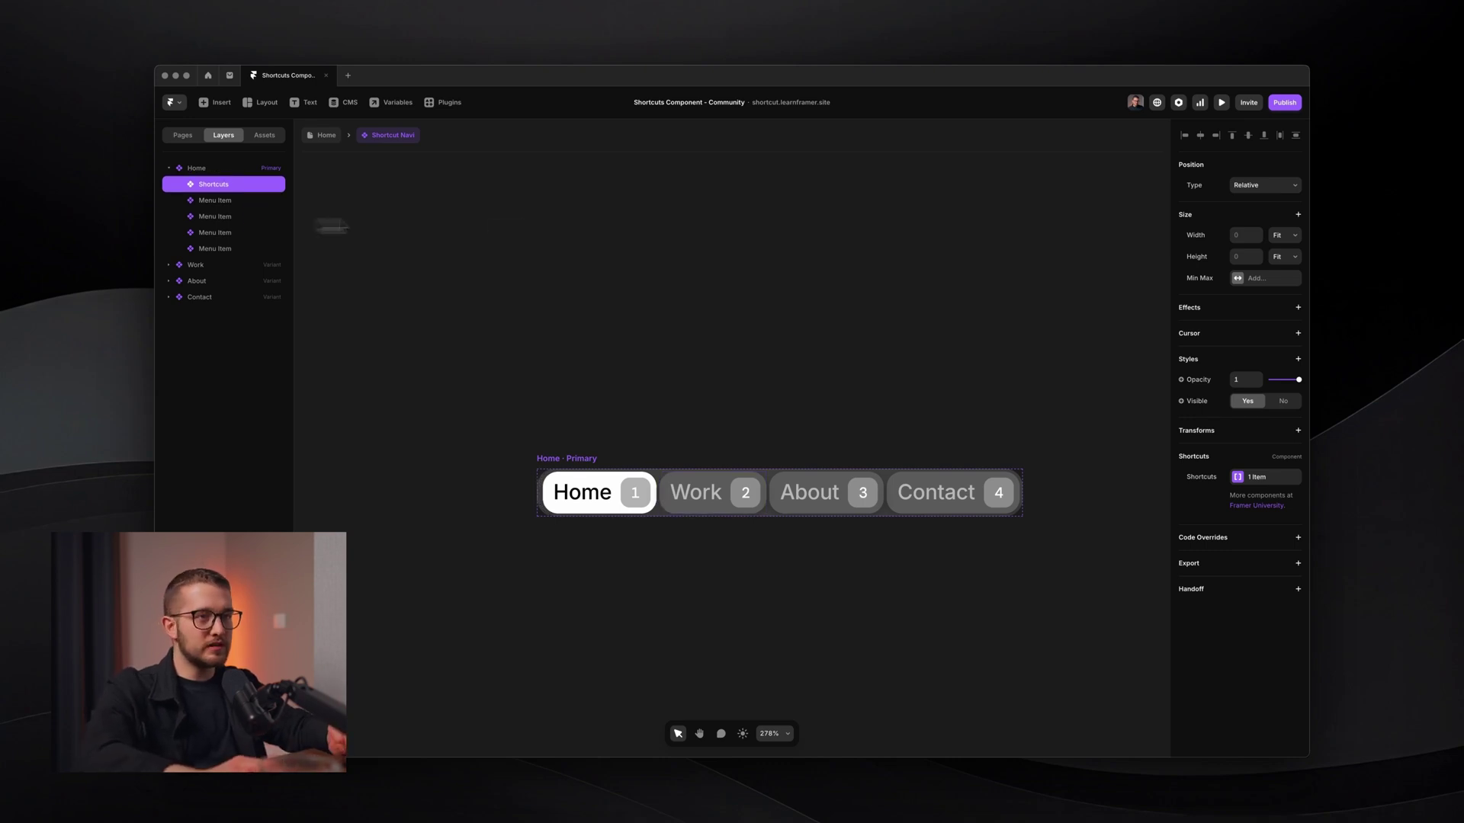
Set the position type of the Shortcuts component in the Home variant to Absolute
click(1286, 185)
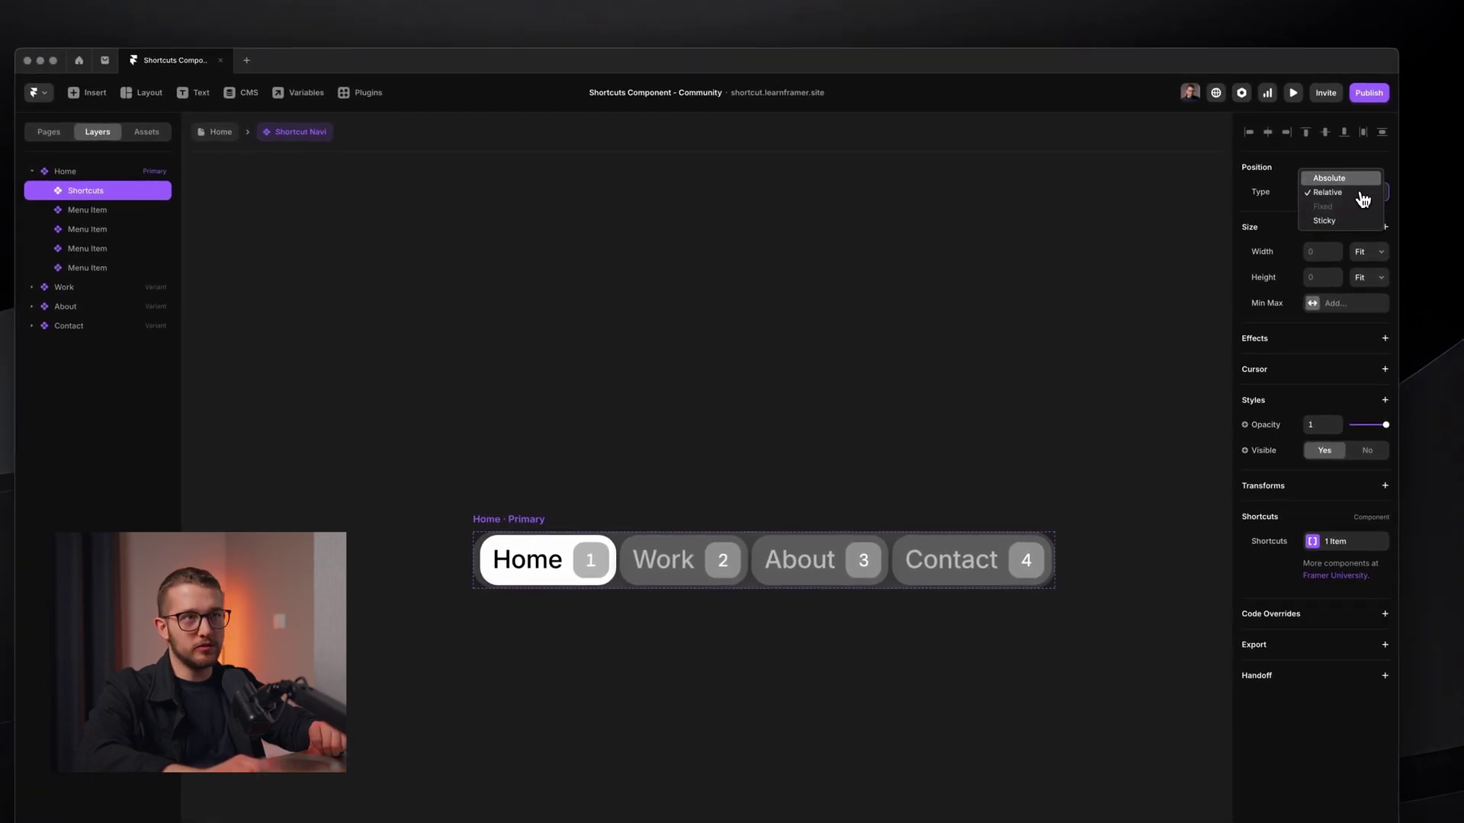
click(1353, 178)
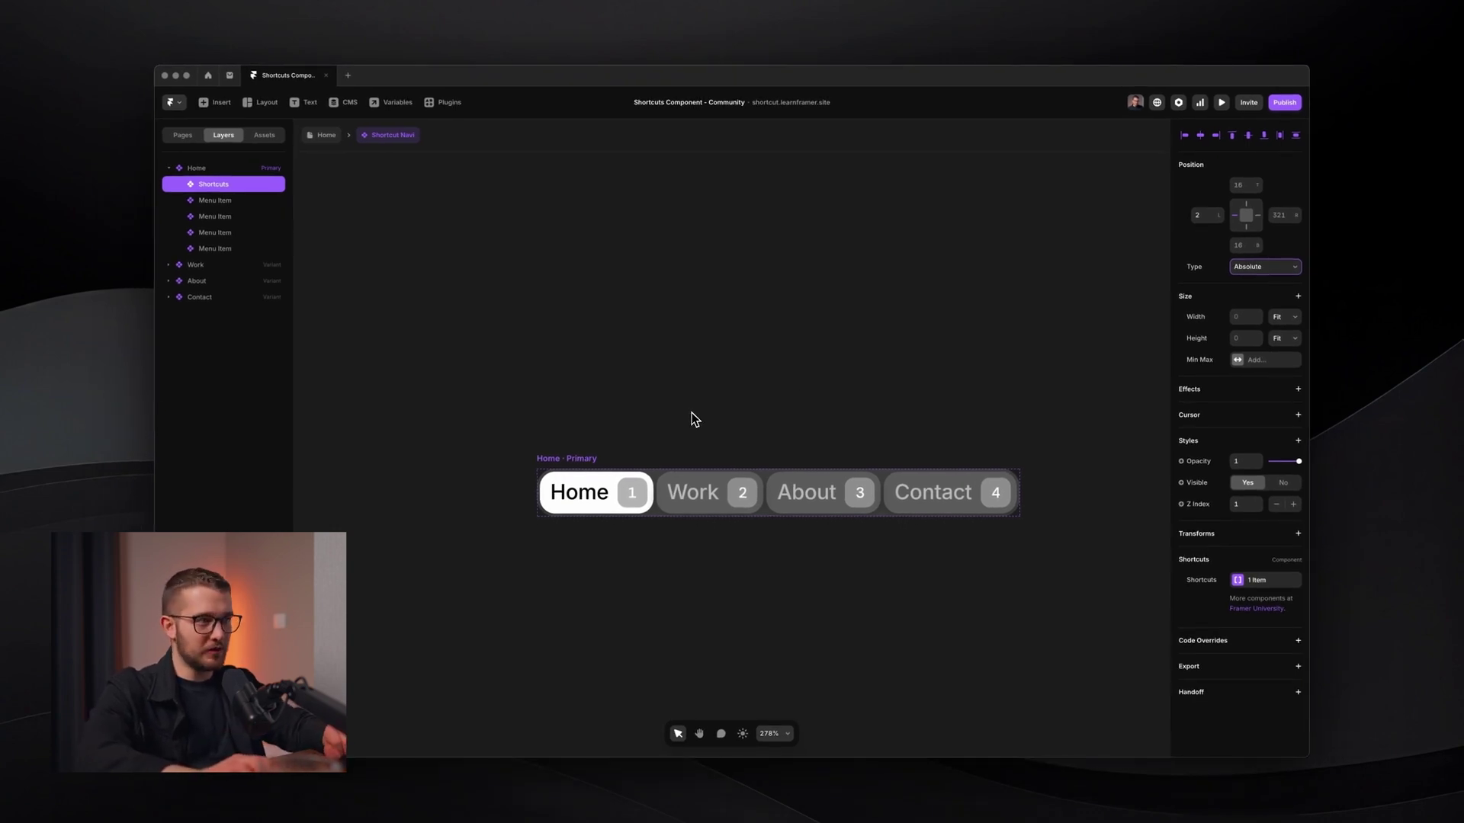
Examine the shortcuts list of the Shortcuts component in the Home variant
click(544, 358)
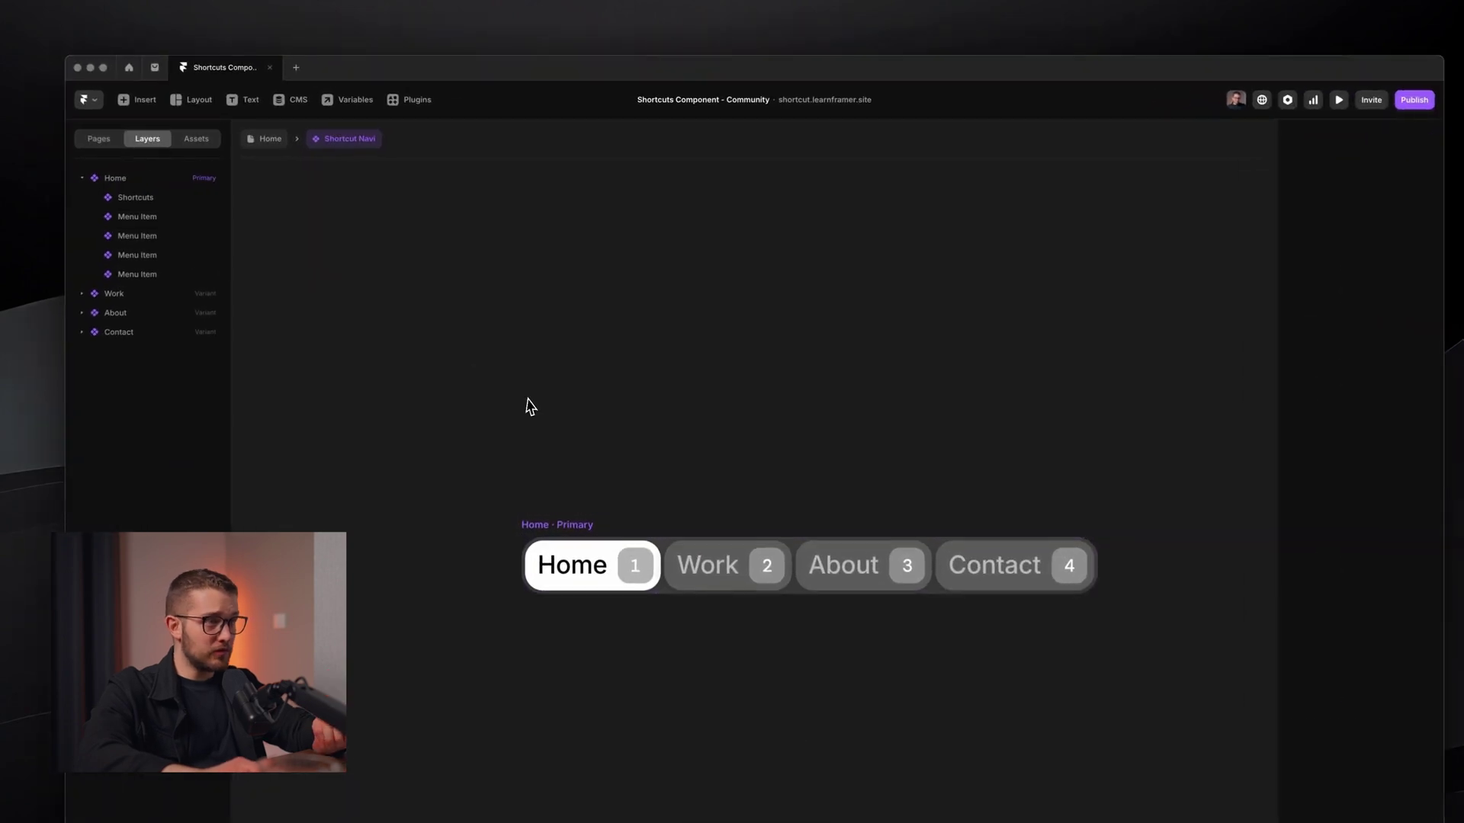
click(196, 199)
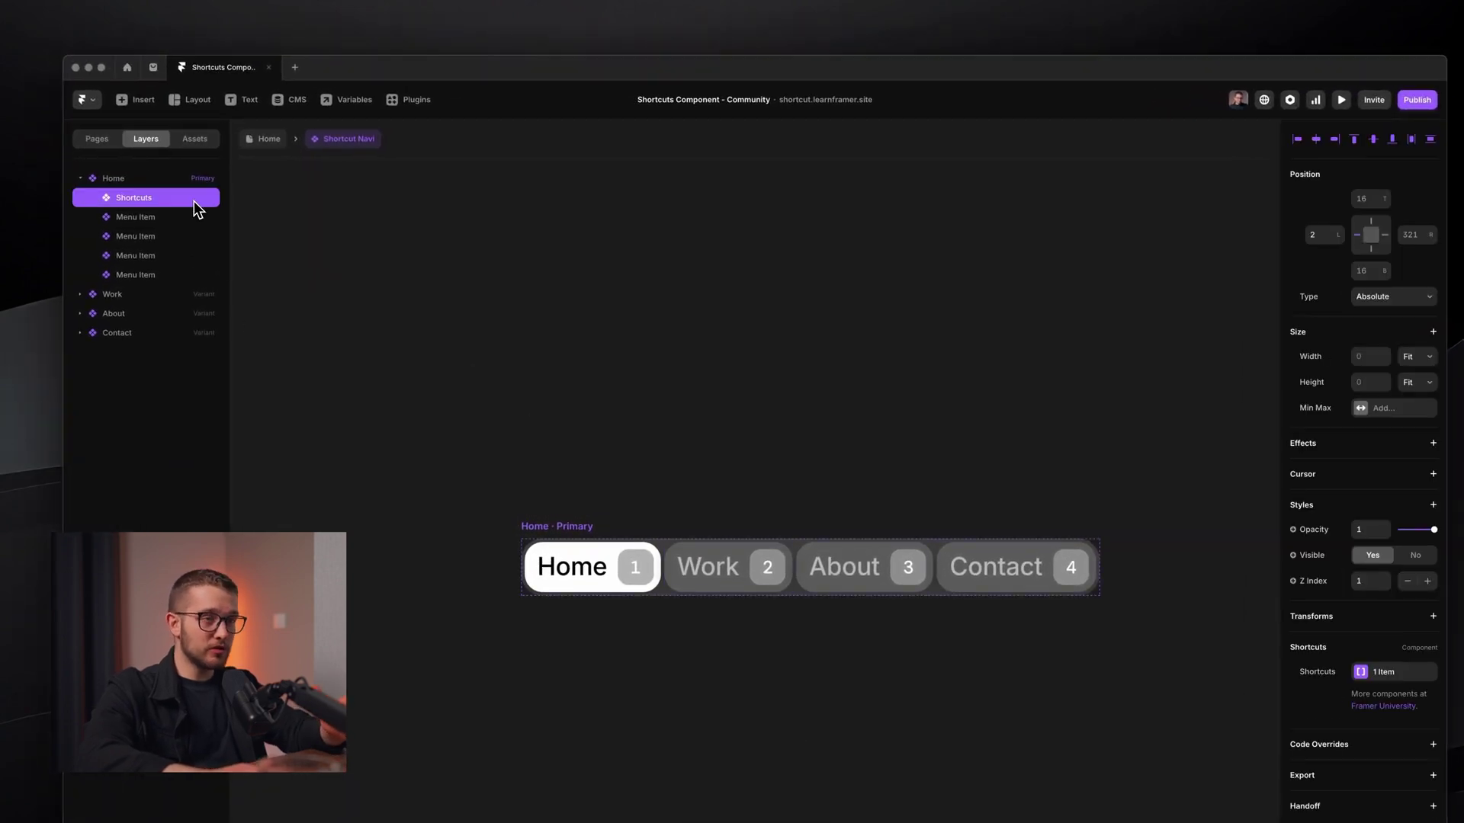
scroll(682, 398, down, 1)
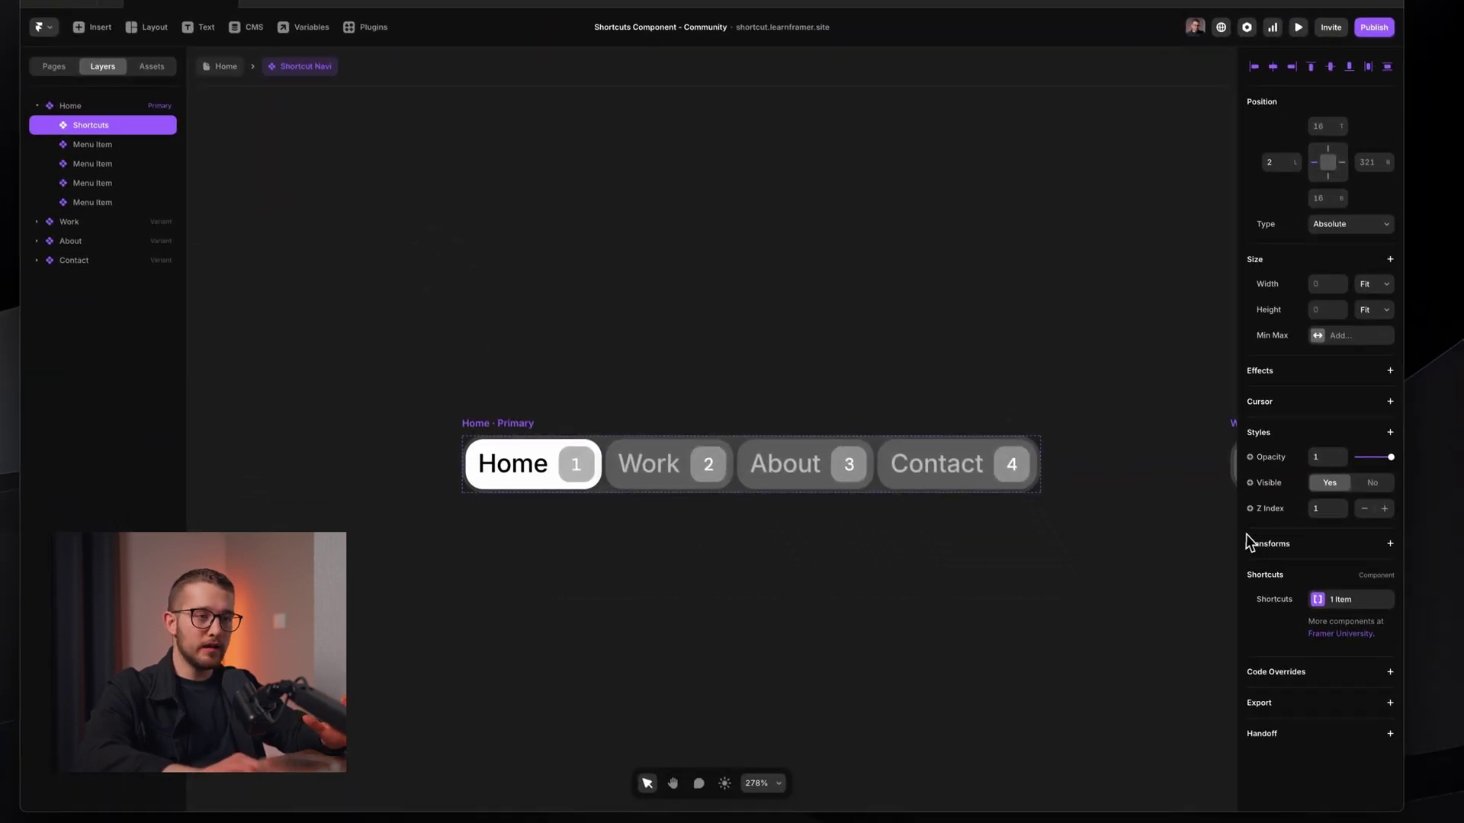
click(1321, 587)
drag(1118, 585, 1090, 335)
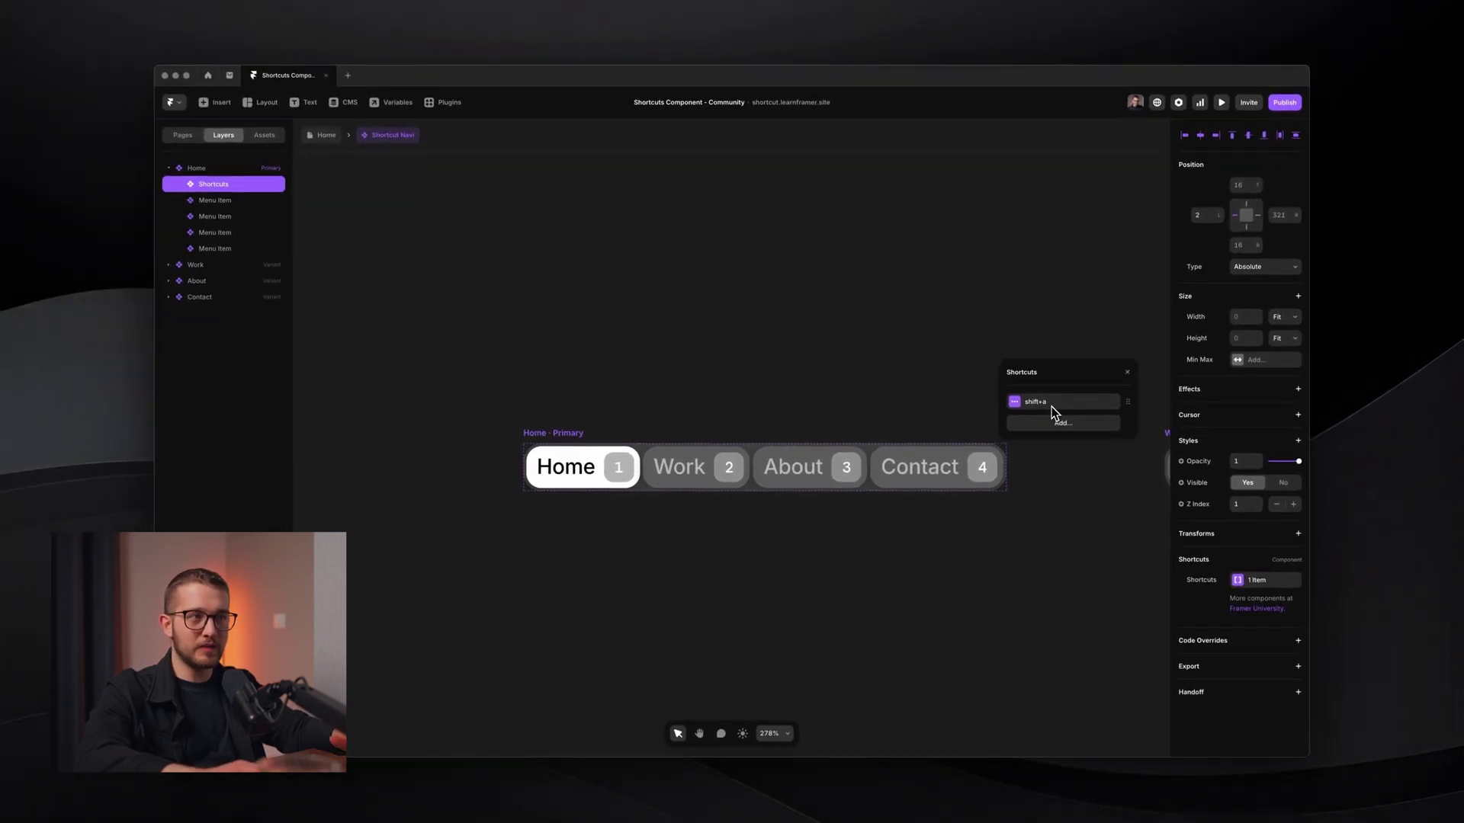
click(1127, 372)
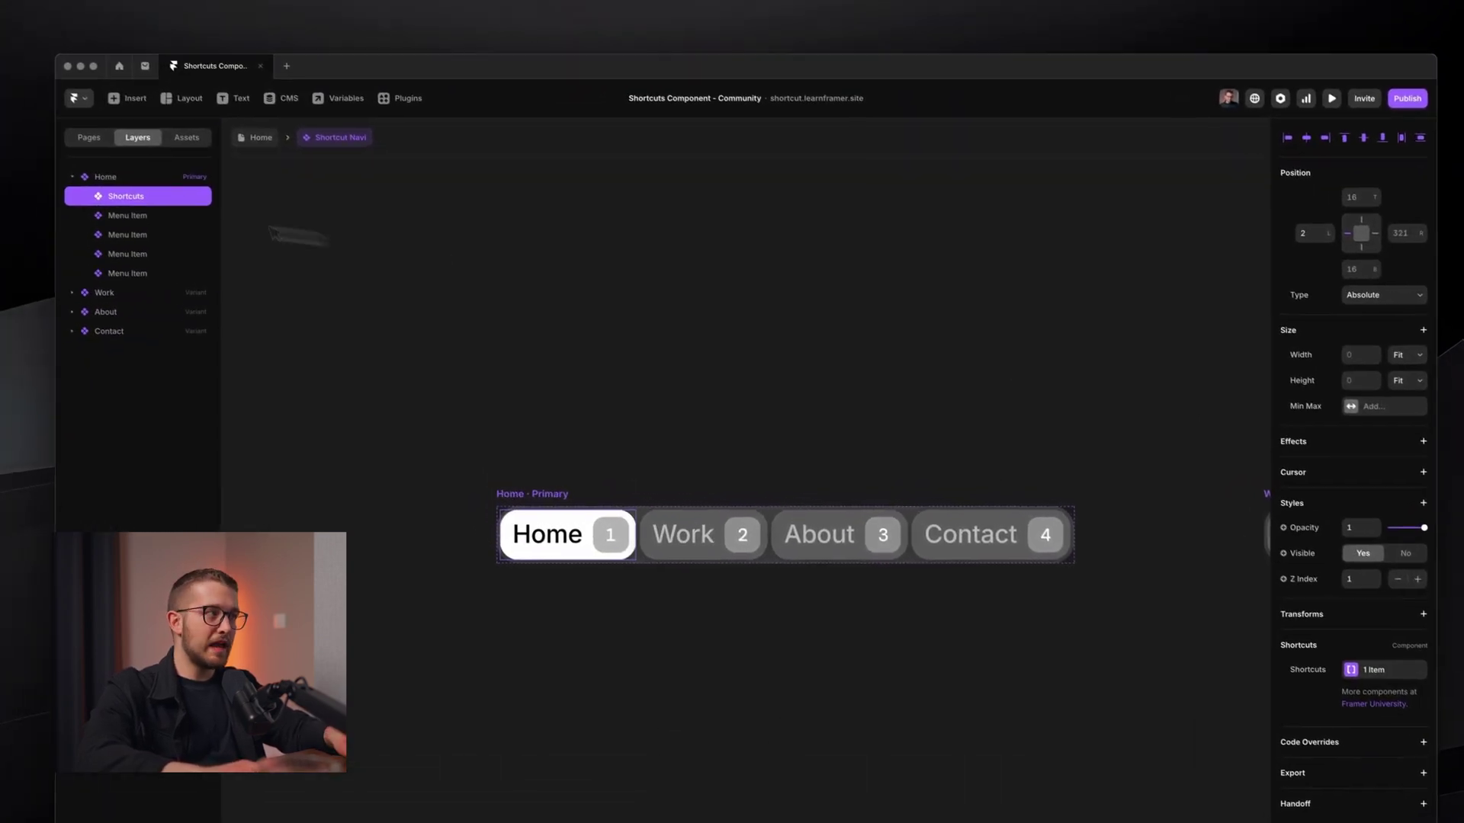
key(super+d)
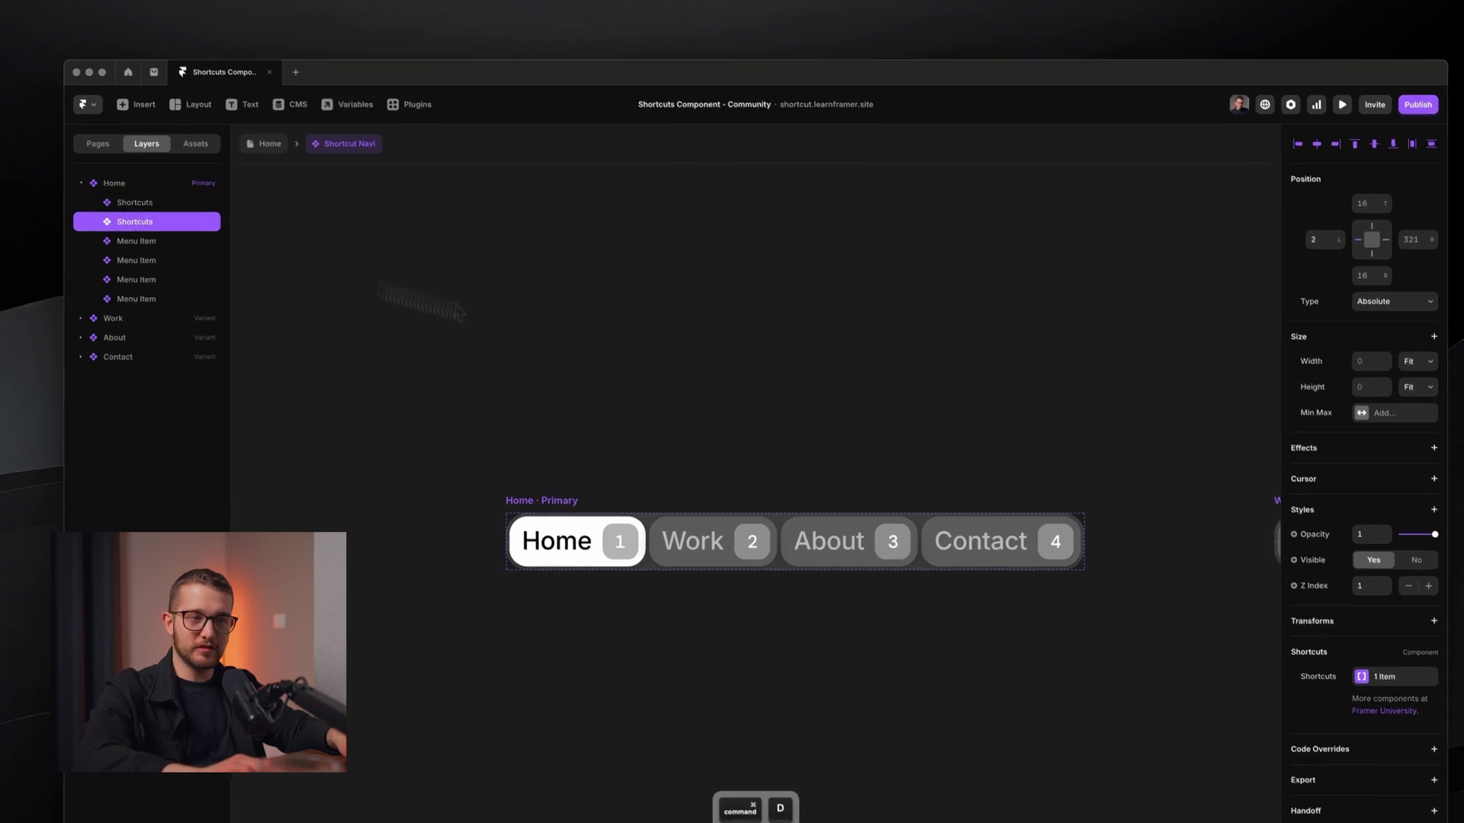
click(1381, 679)
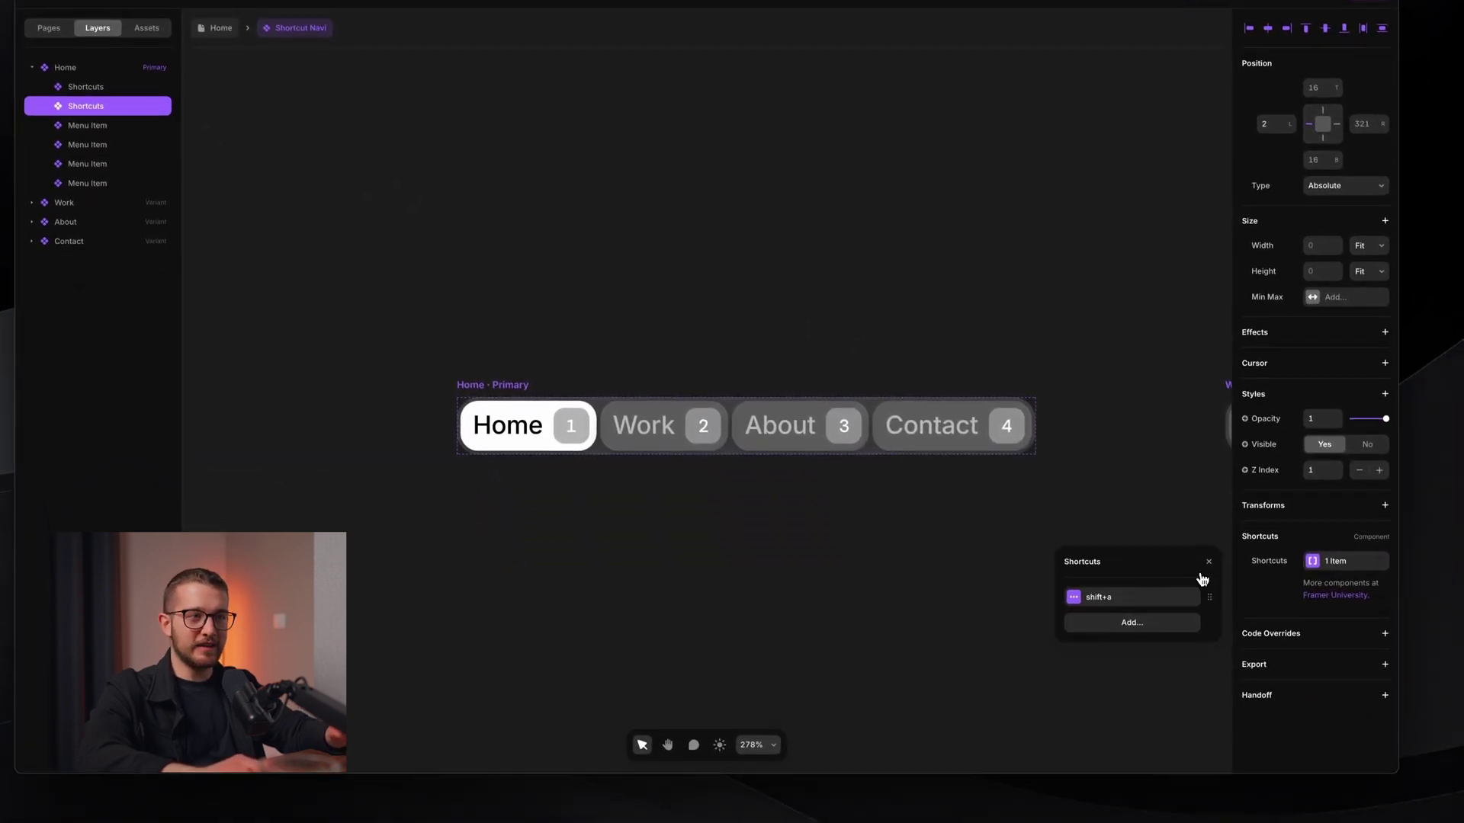
click(1208, 562)
click(1342, 561)
click(1208, 564)
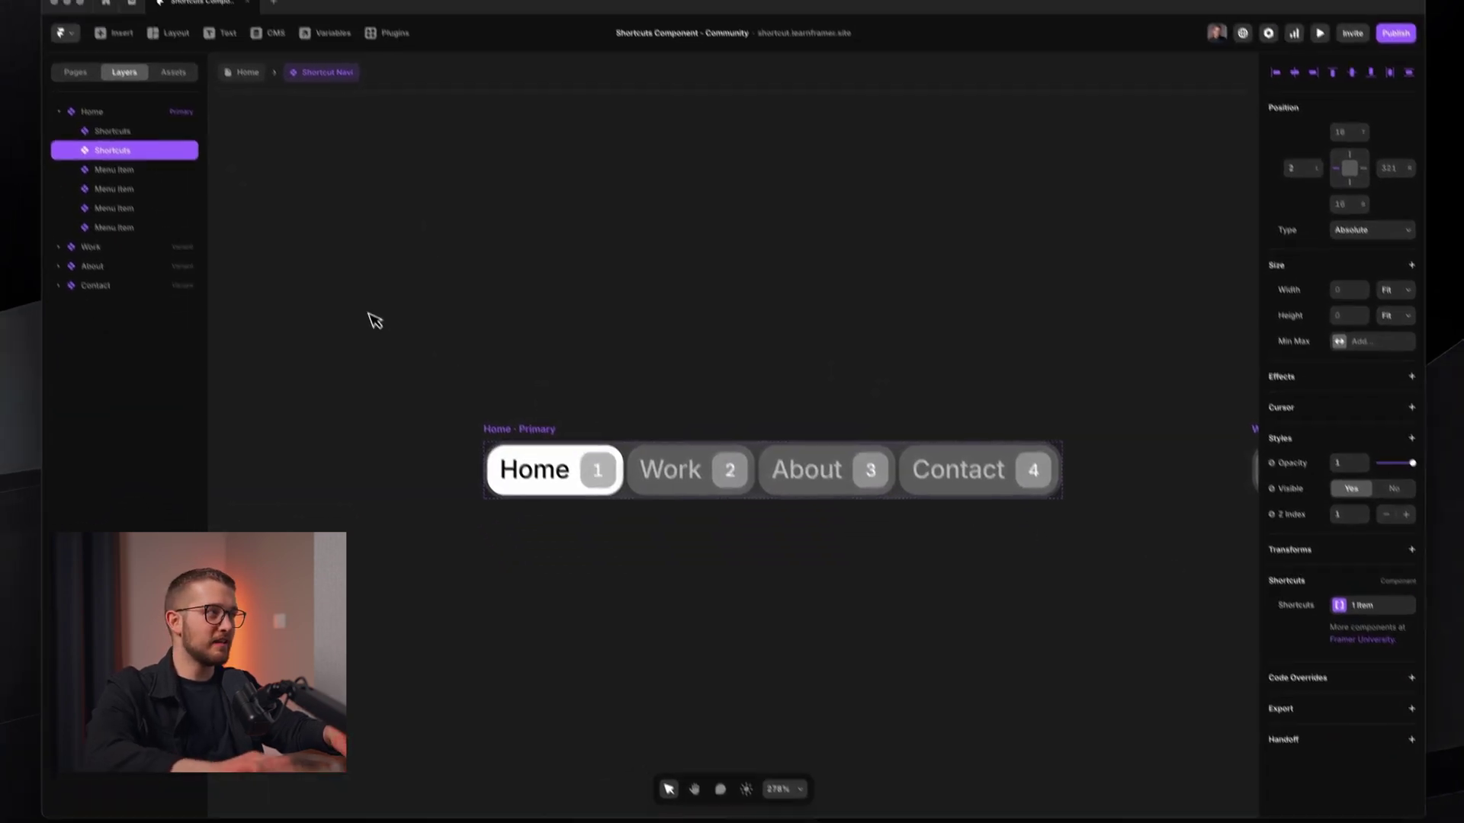
key(BackSpace)
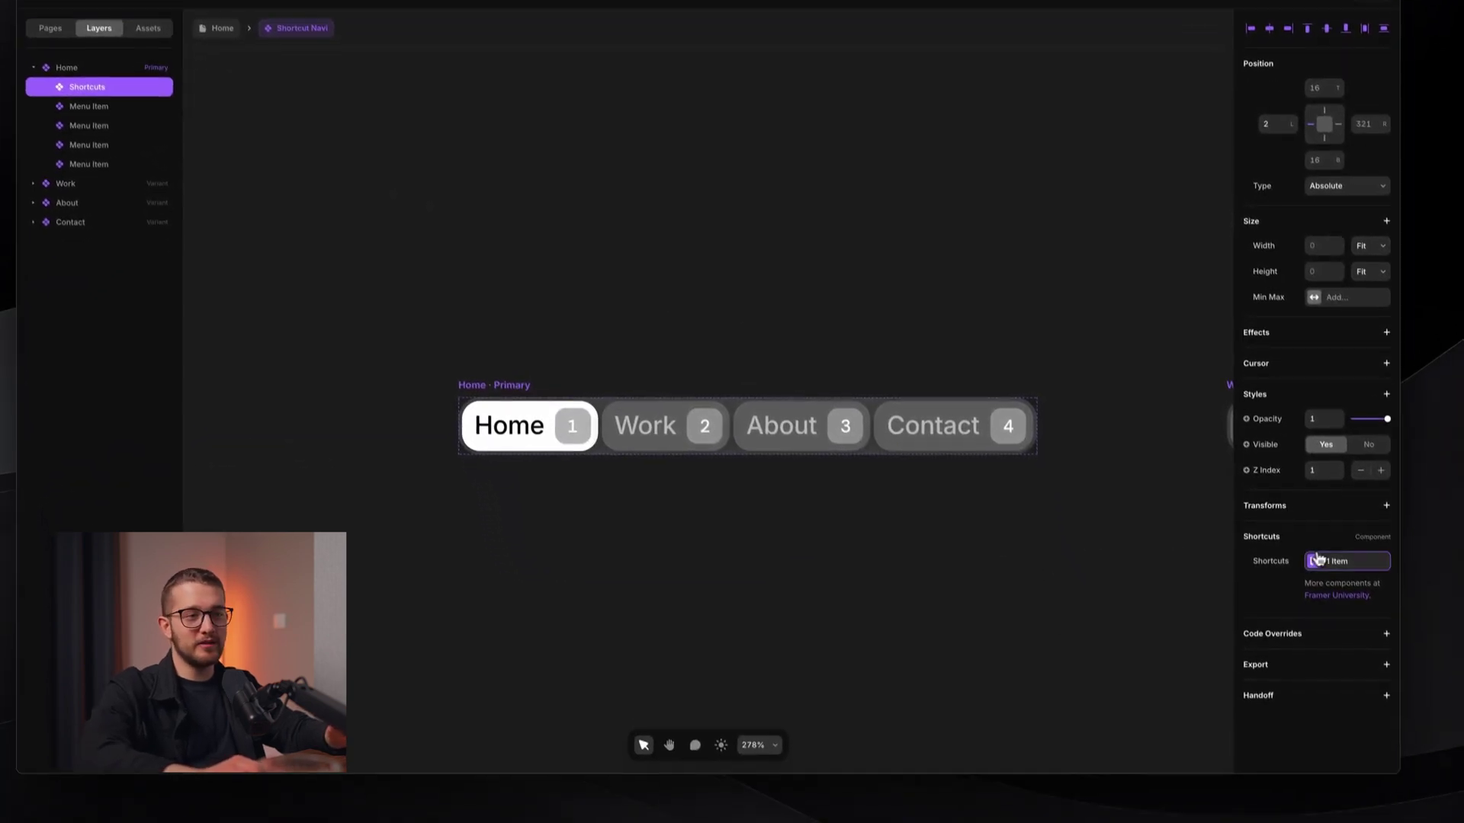
Add two more items to the shortcuts list of the Shortcuts component in the Home variant
click(1321, 561)
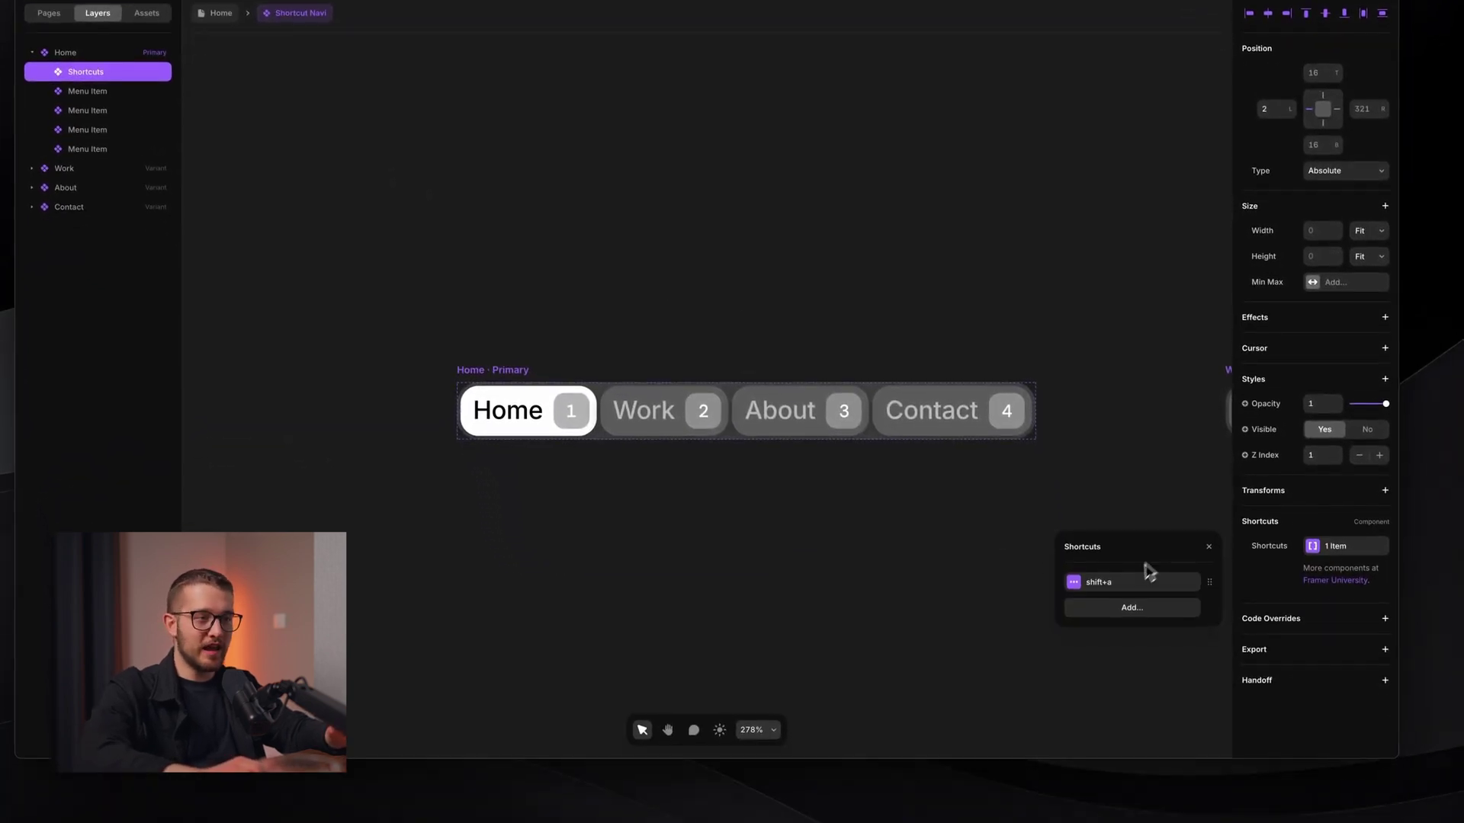
click(1139, 606)
click(1139, 607)
click(1069, 547)
click(1154, 630)
click(1066, 546)
Set the first shortcut item's key to 1 and link it to the Home page
click(1122, 581)
click(1160, 578)
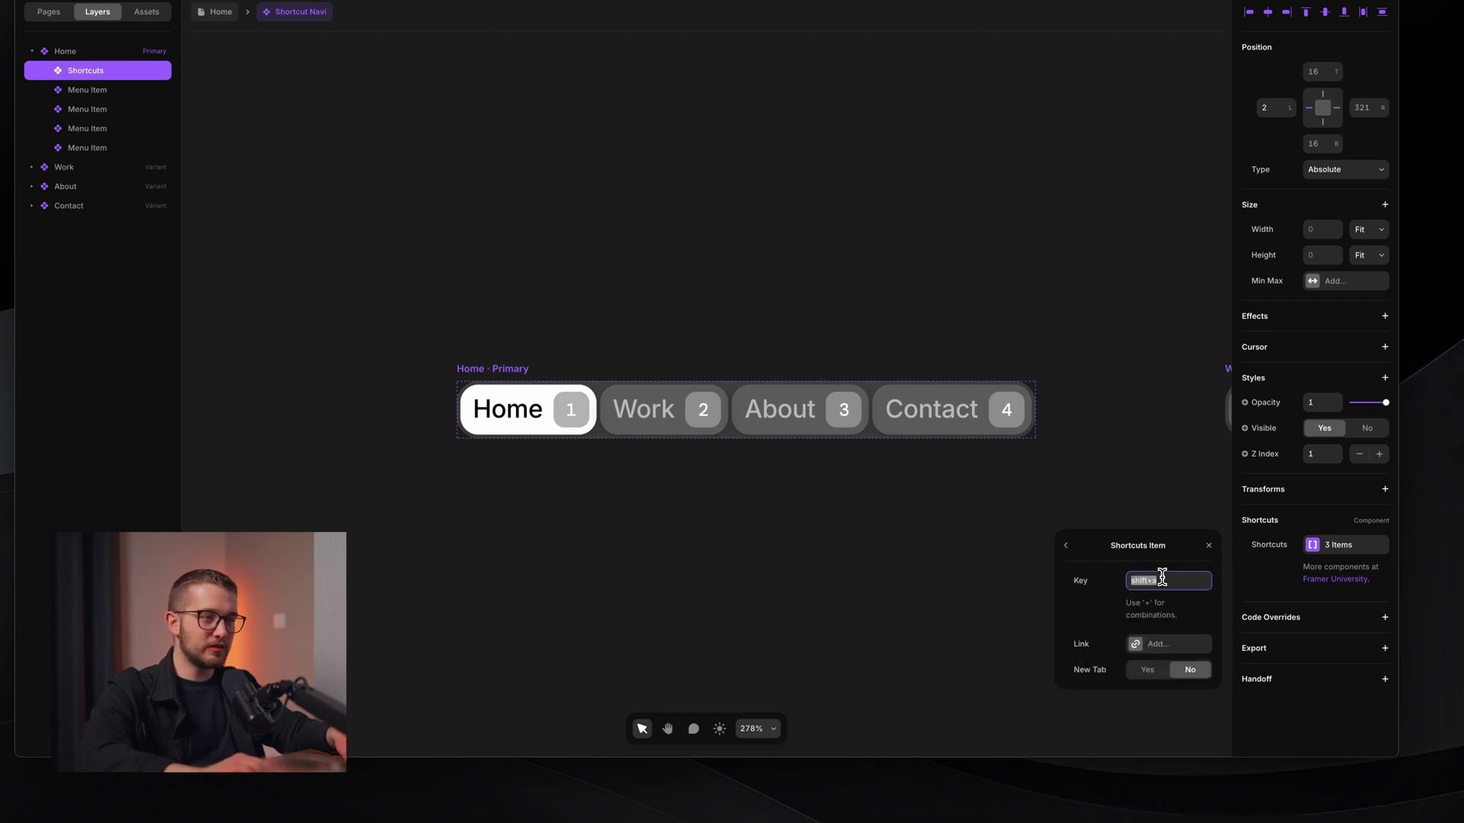
text(1)
key(Return)
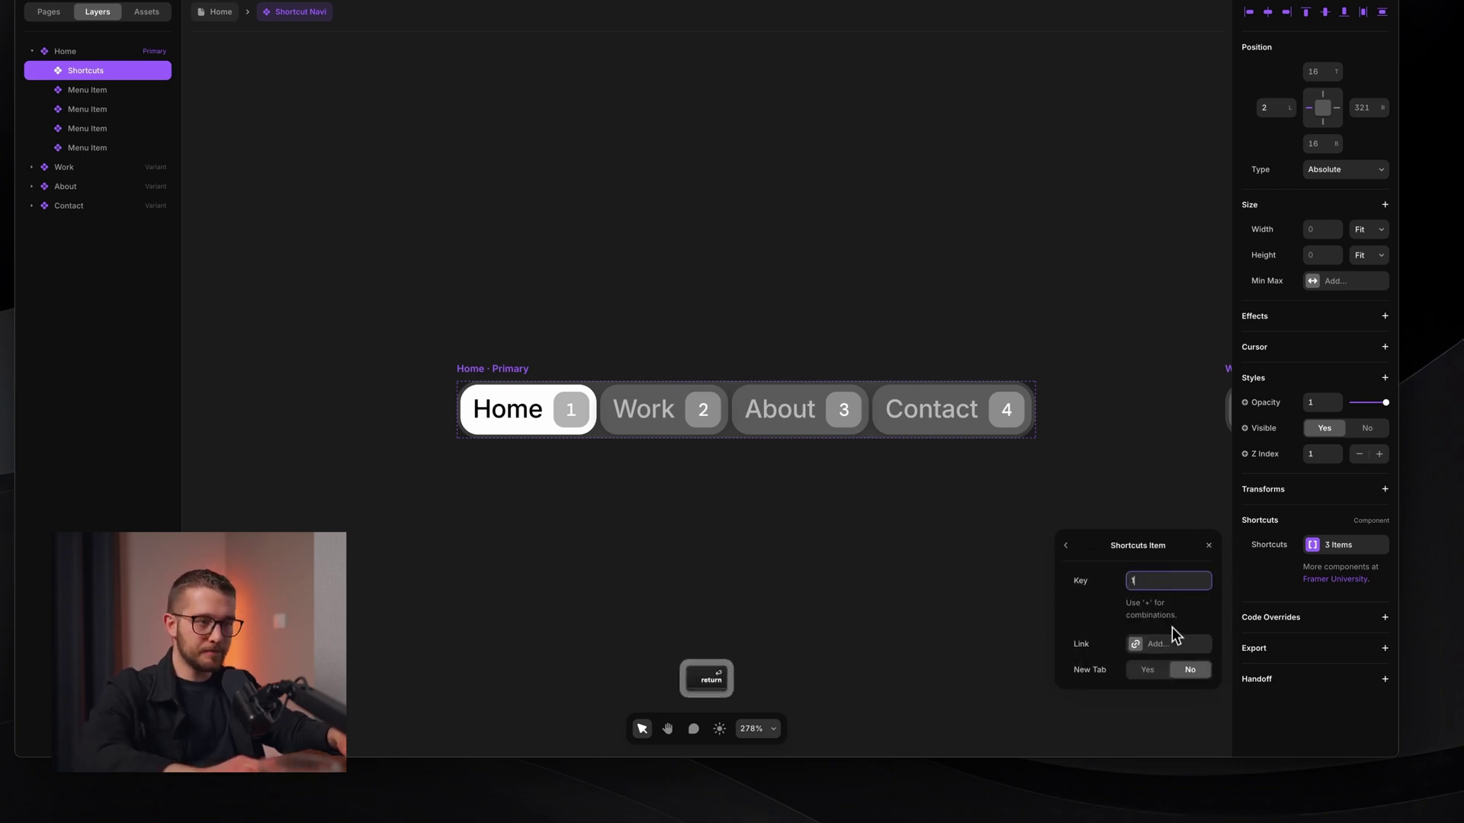
click(1159, 645)
click(1132, 580)
text(Home)
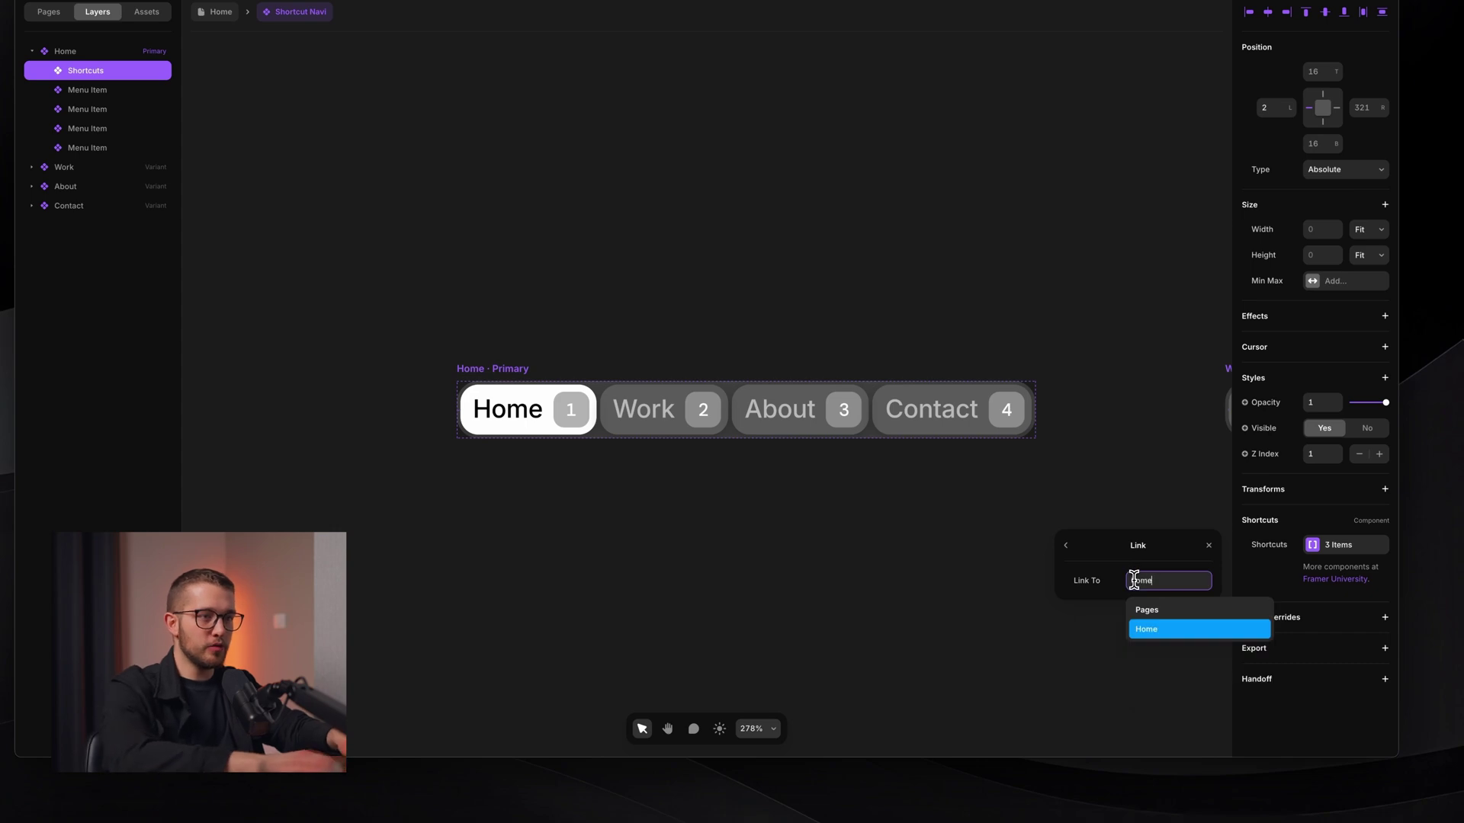
key(Return)
click(1066, 546)
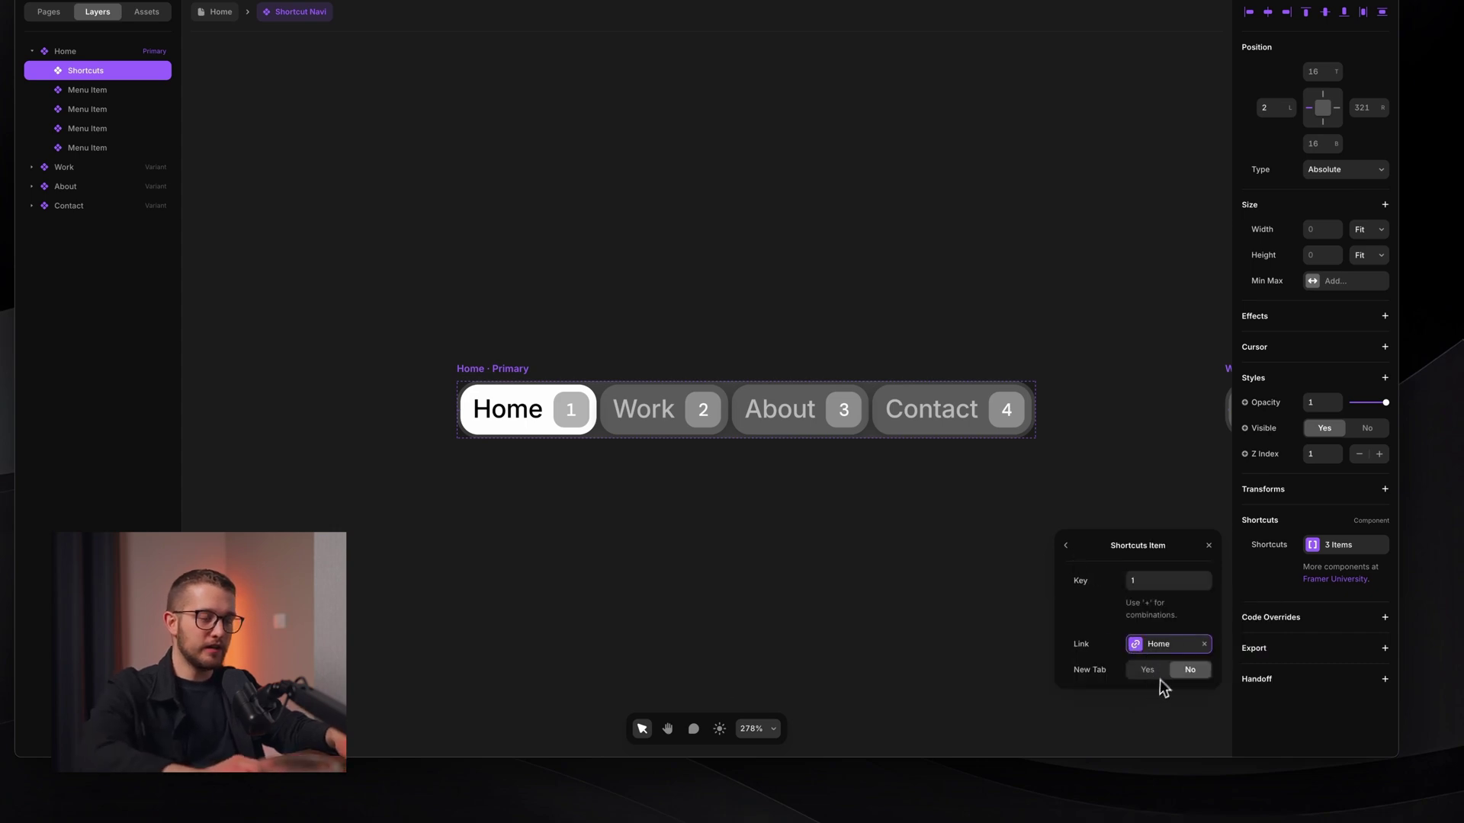
click(1066, 545)
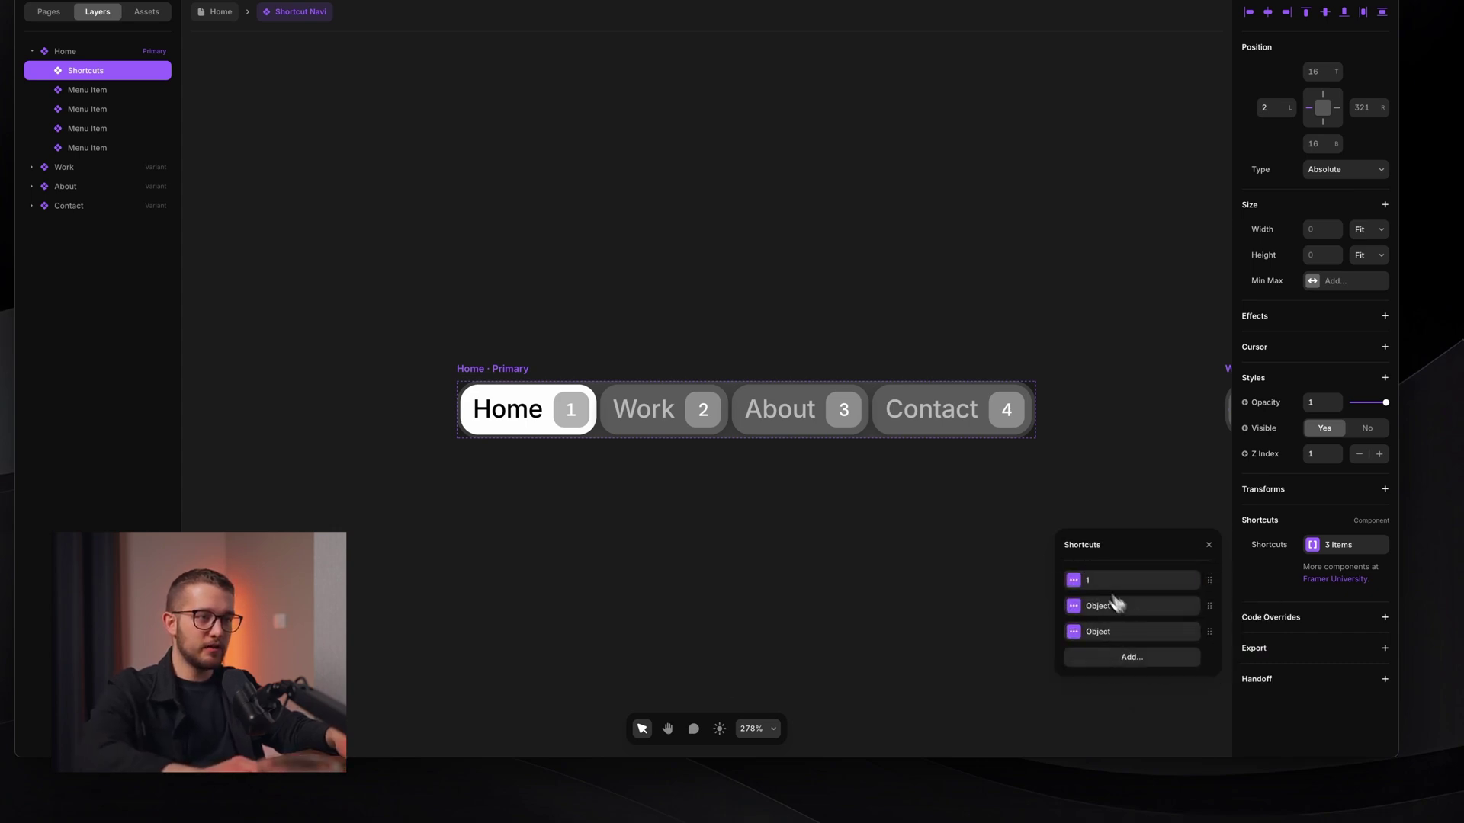
Set the second shortcut item's key to 2 and link it to the /work page
click(1134, 612)
click(1157, 577)
text(2)
key(Return)
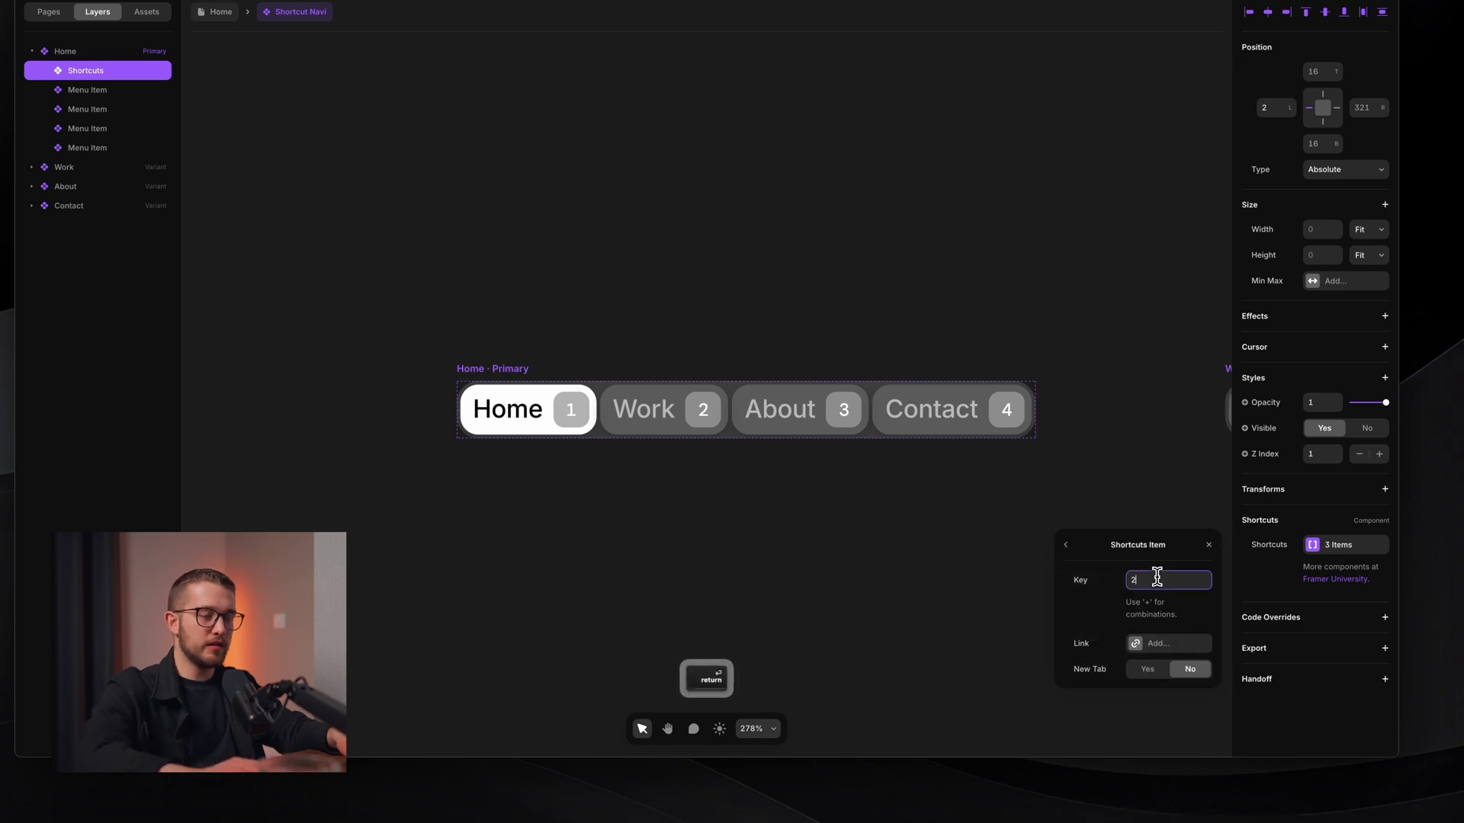
click(1159, 640)
click(1146, 575)
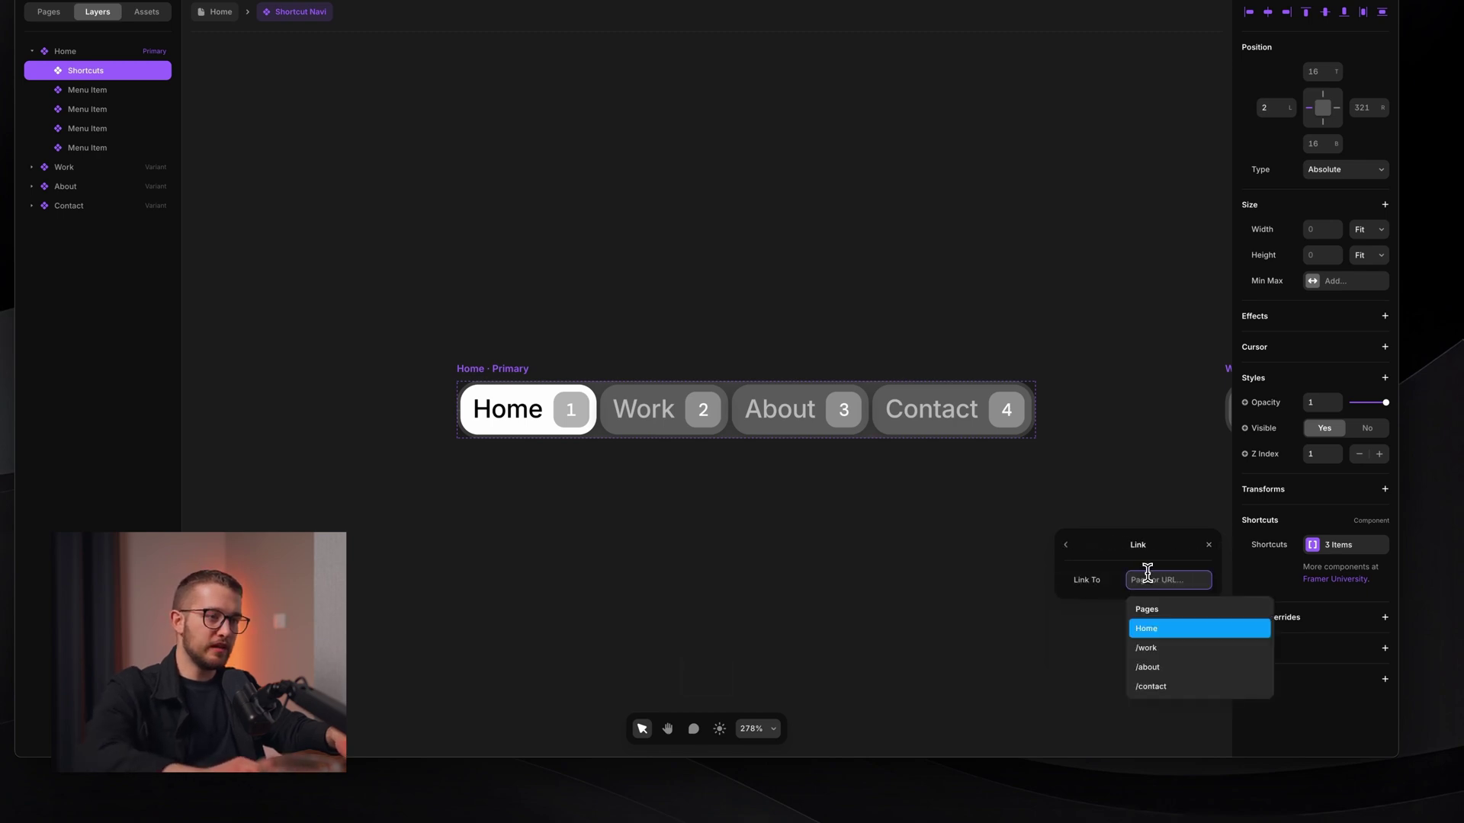
click(1154, 644)
click(1077, 548)
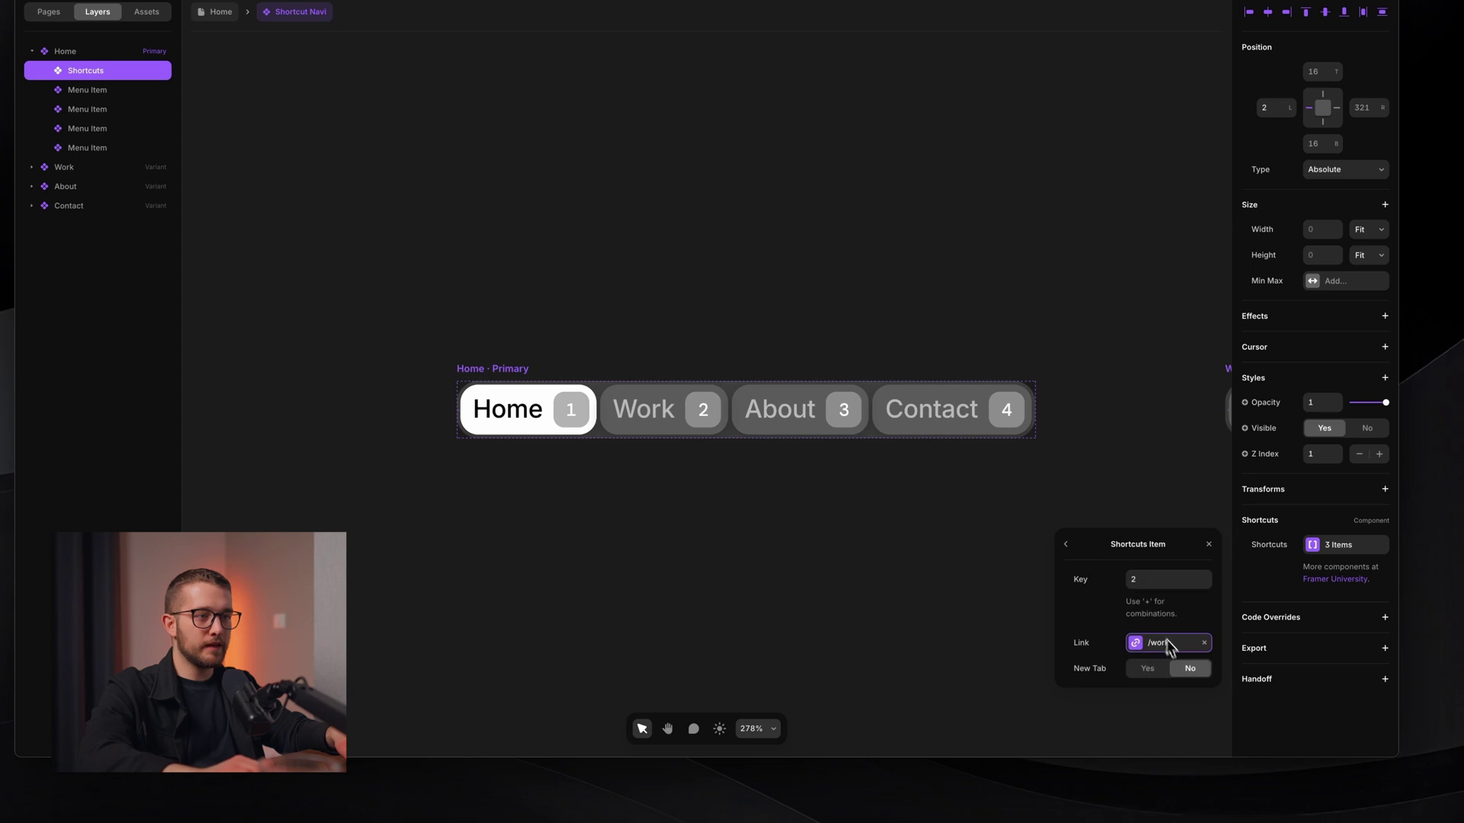
click(1066, 544)
Set the third shortcut item's key to 3 and link it to the /about page
click(1120, 633)
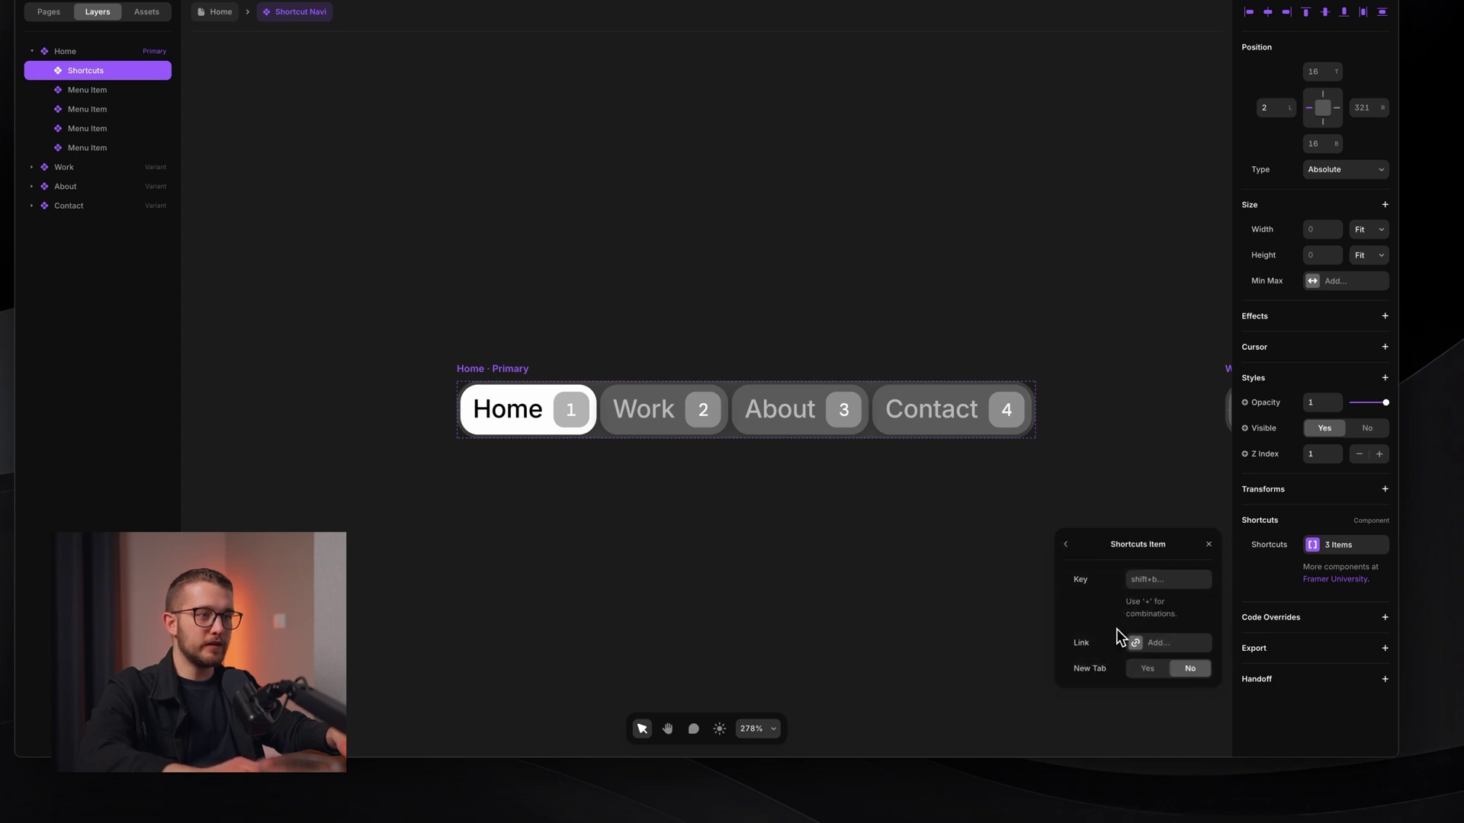
text(3)
click(1151, 642)
click(1160, 579)
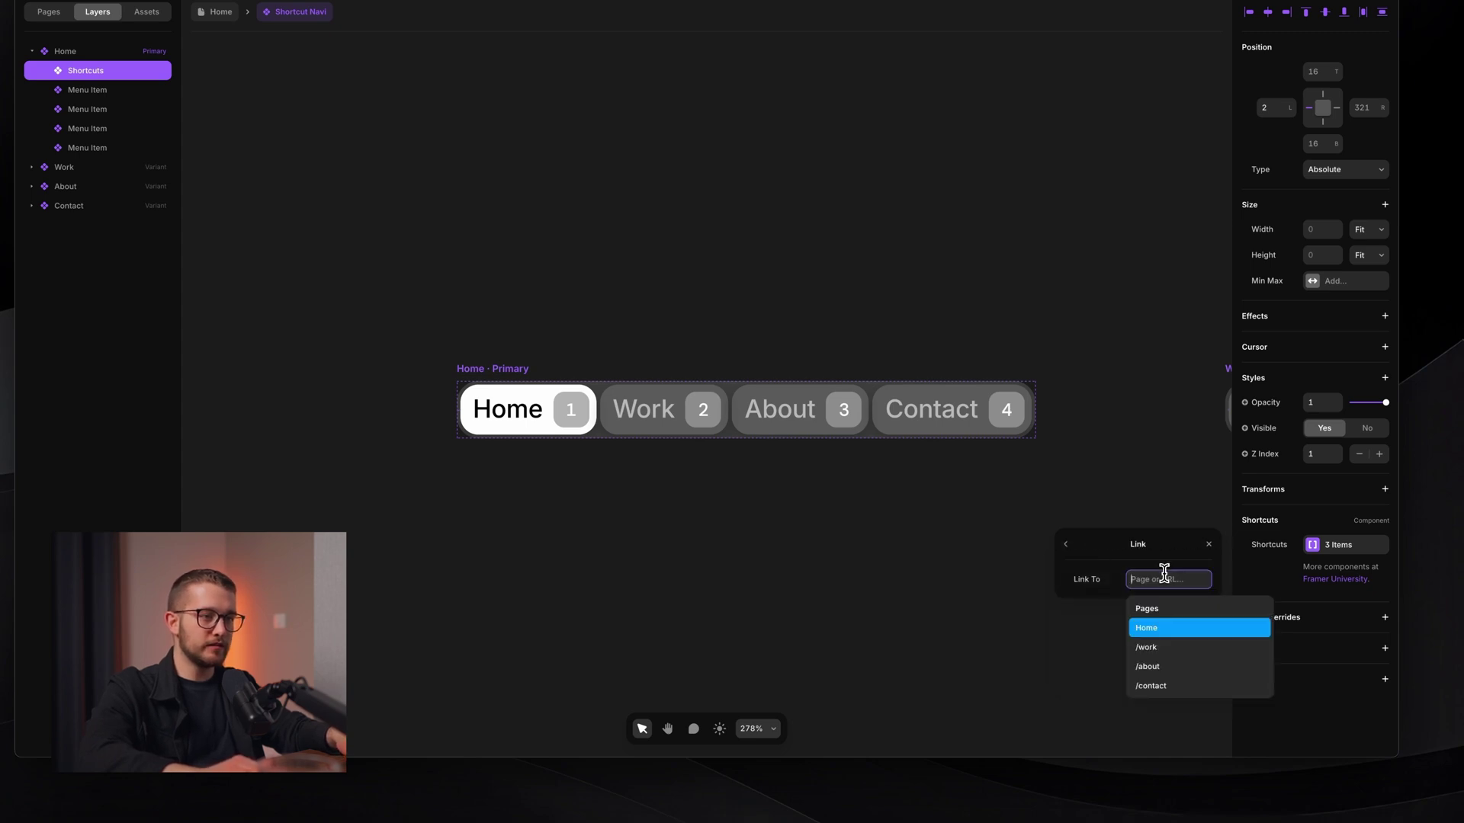
click(1210, 665)
key(Escape)
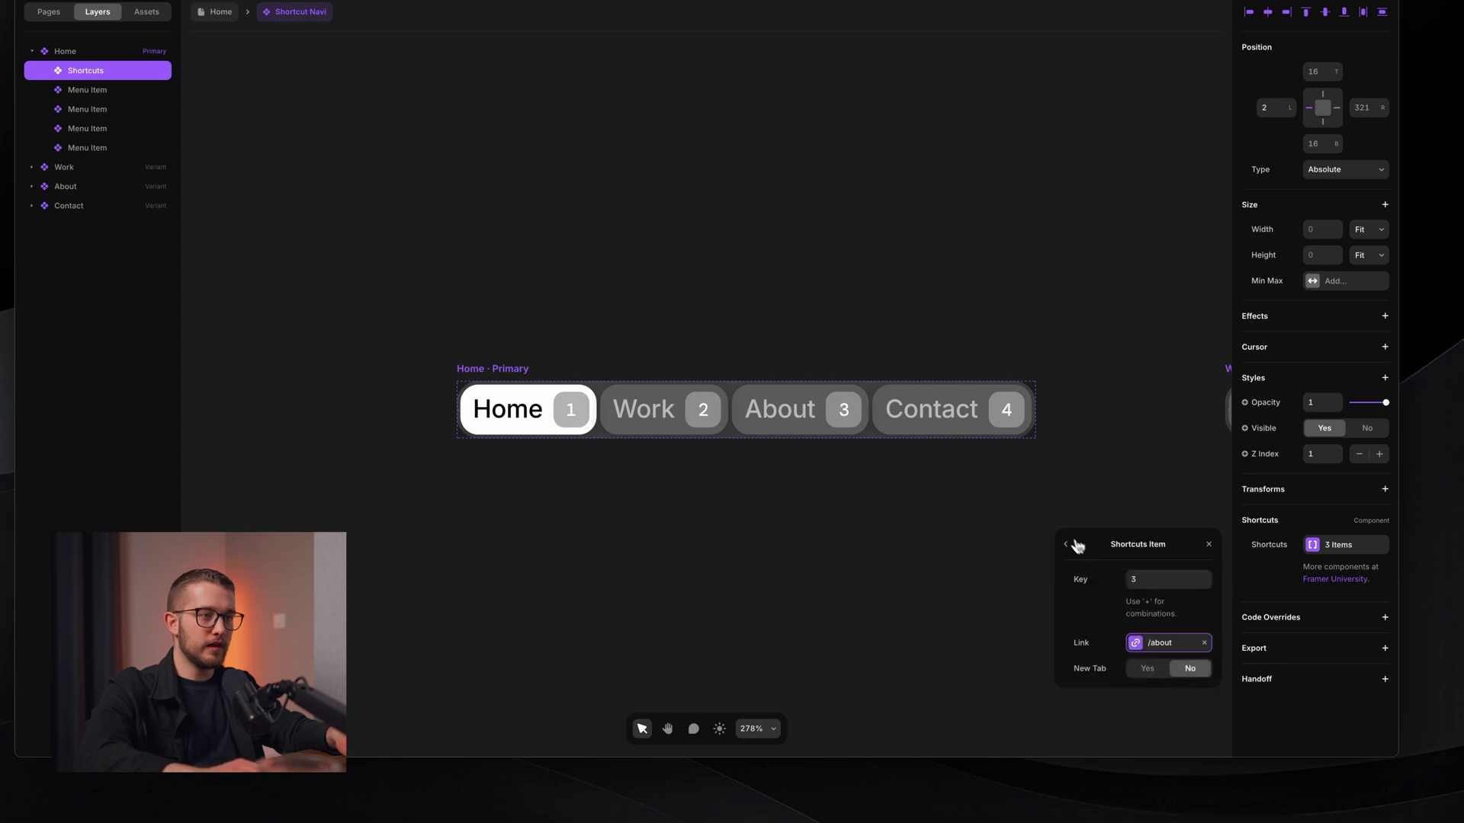
click(1077, 548)
Add a fourth shortcut item with key 4 that links to the /contact page
click(1138, 659)
click(1138, 654)
click(1151, 580)
text(4)
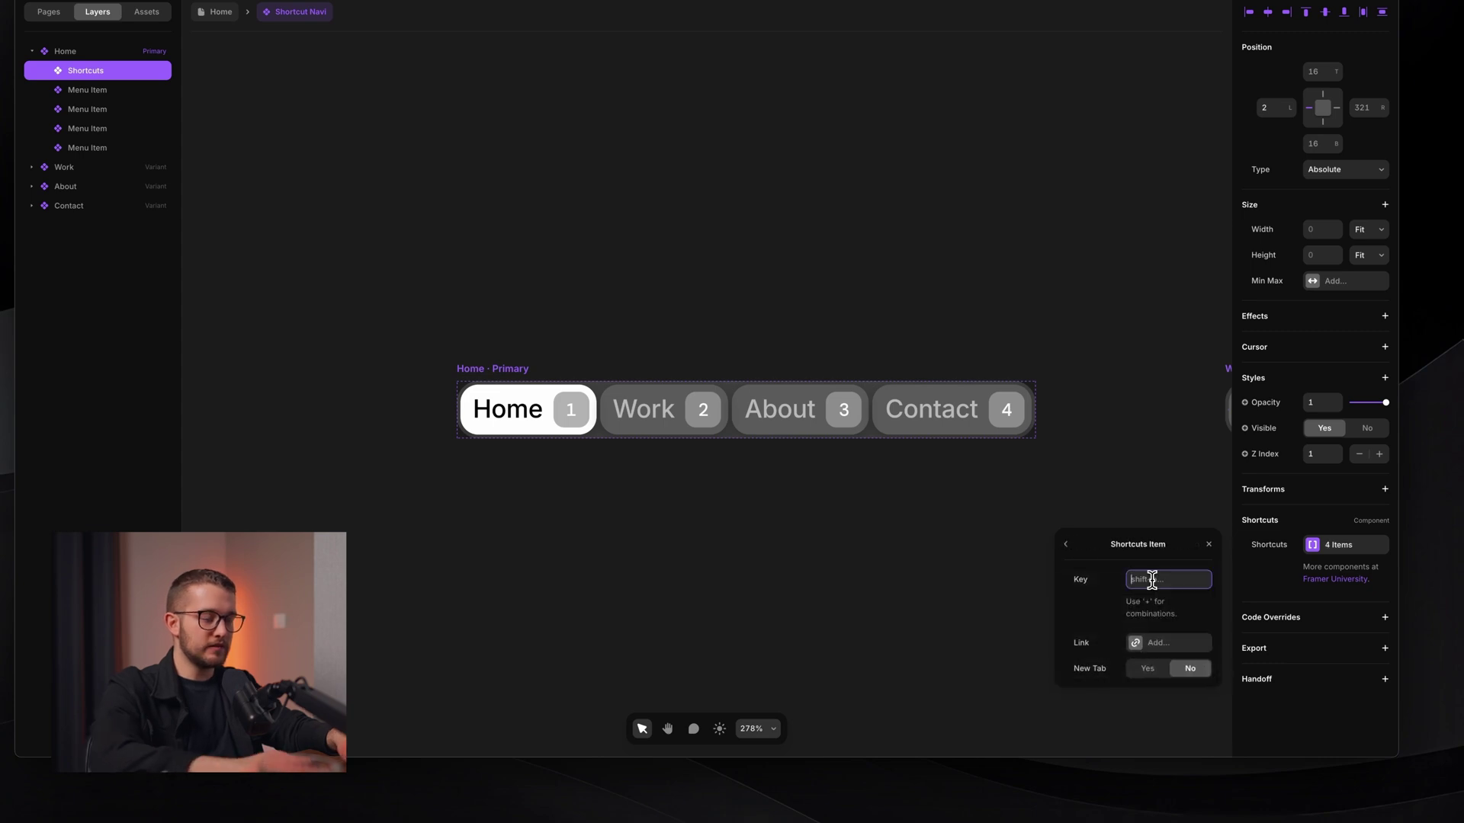
key(Return)
click(1155, 641)
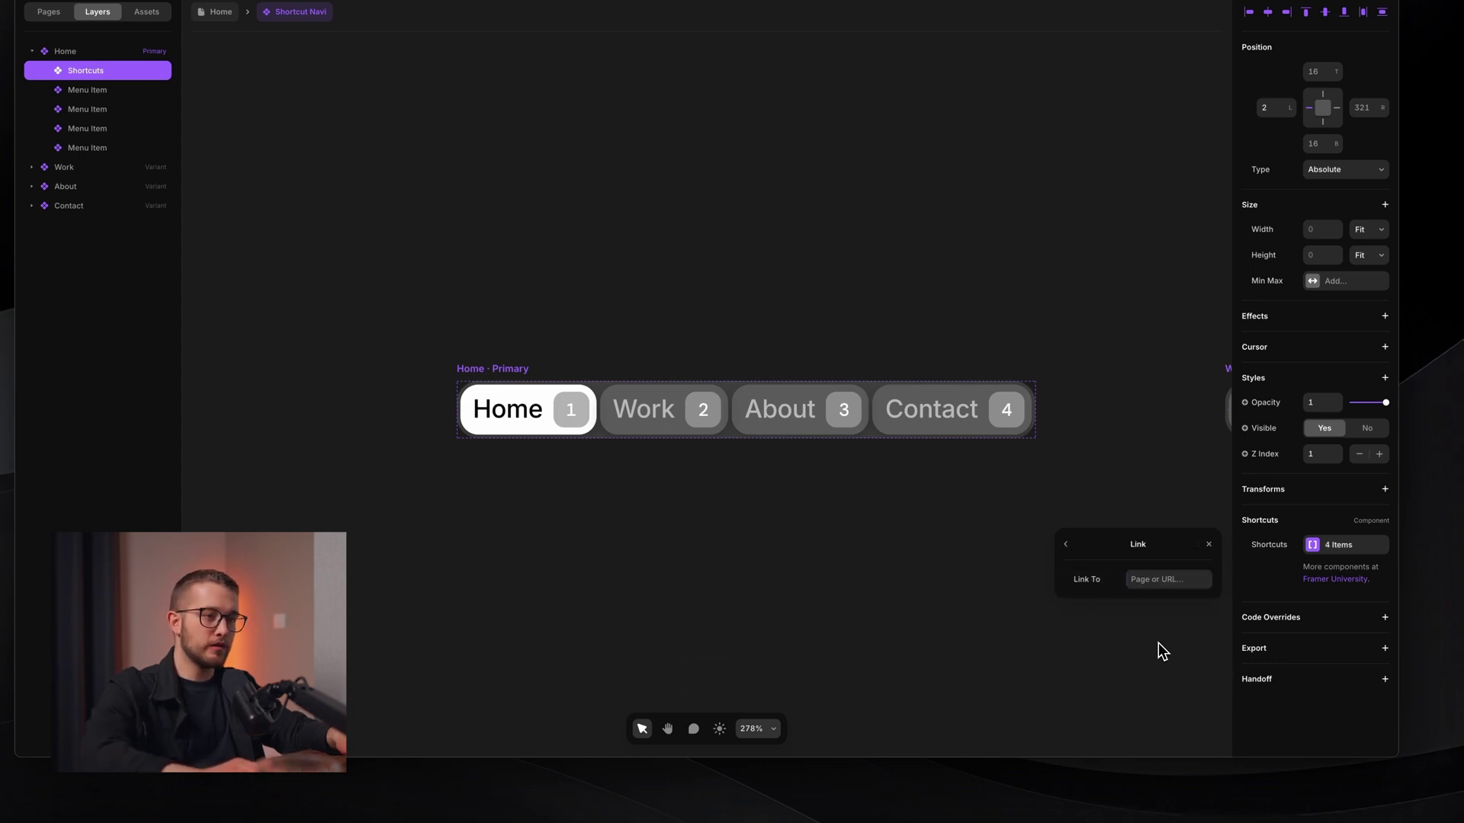
click(1157, 580)
click(1162, 687)
key(Escape)
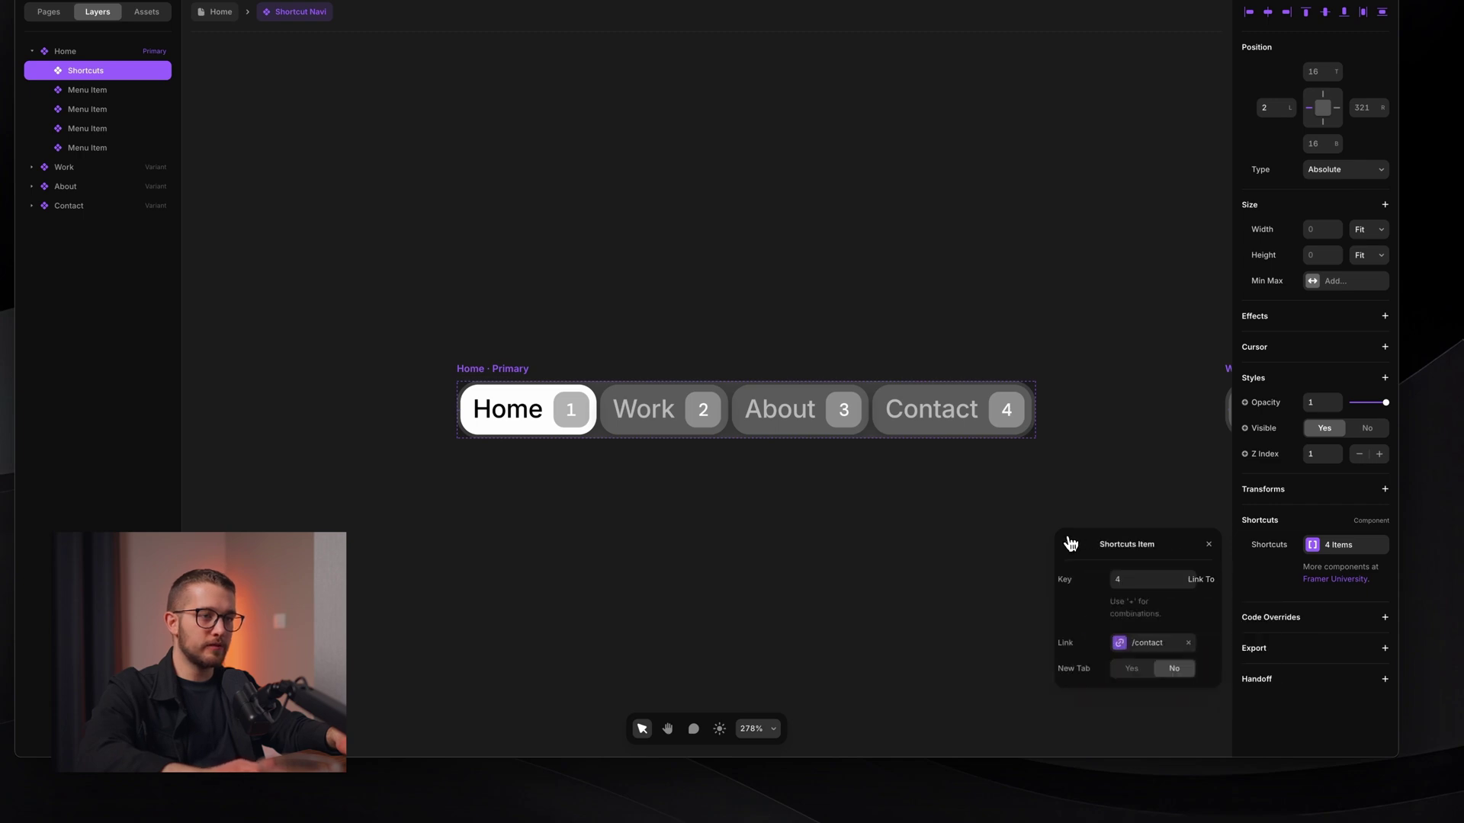
key(Escape)
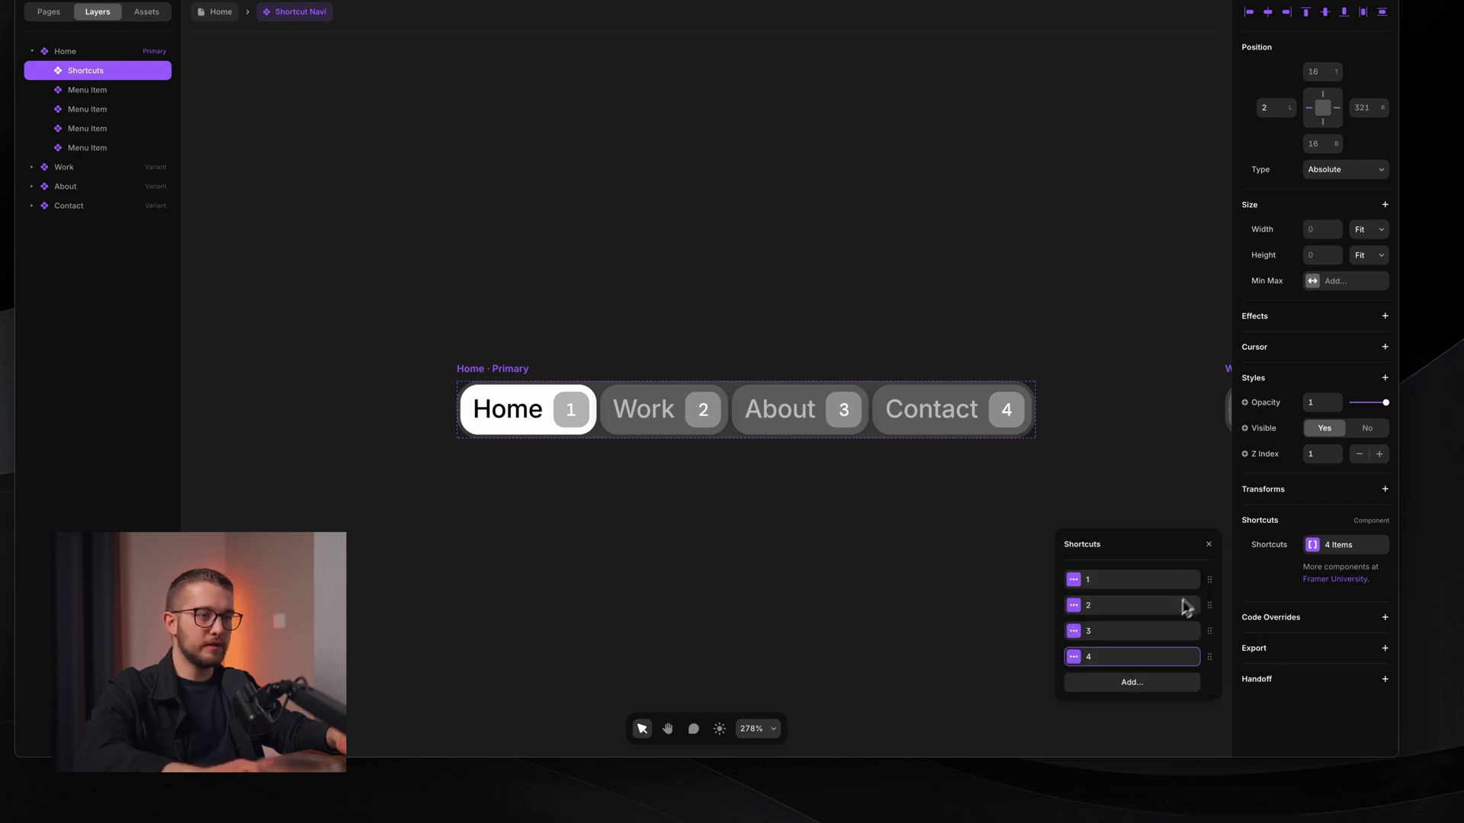
Try the key combination cmd+1 for the shortcut item that links to Home
click(1121, 593)
click(1156, 580)
key(shift)
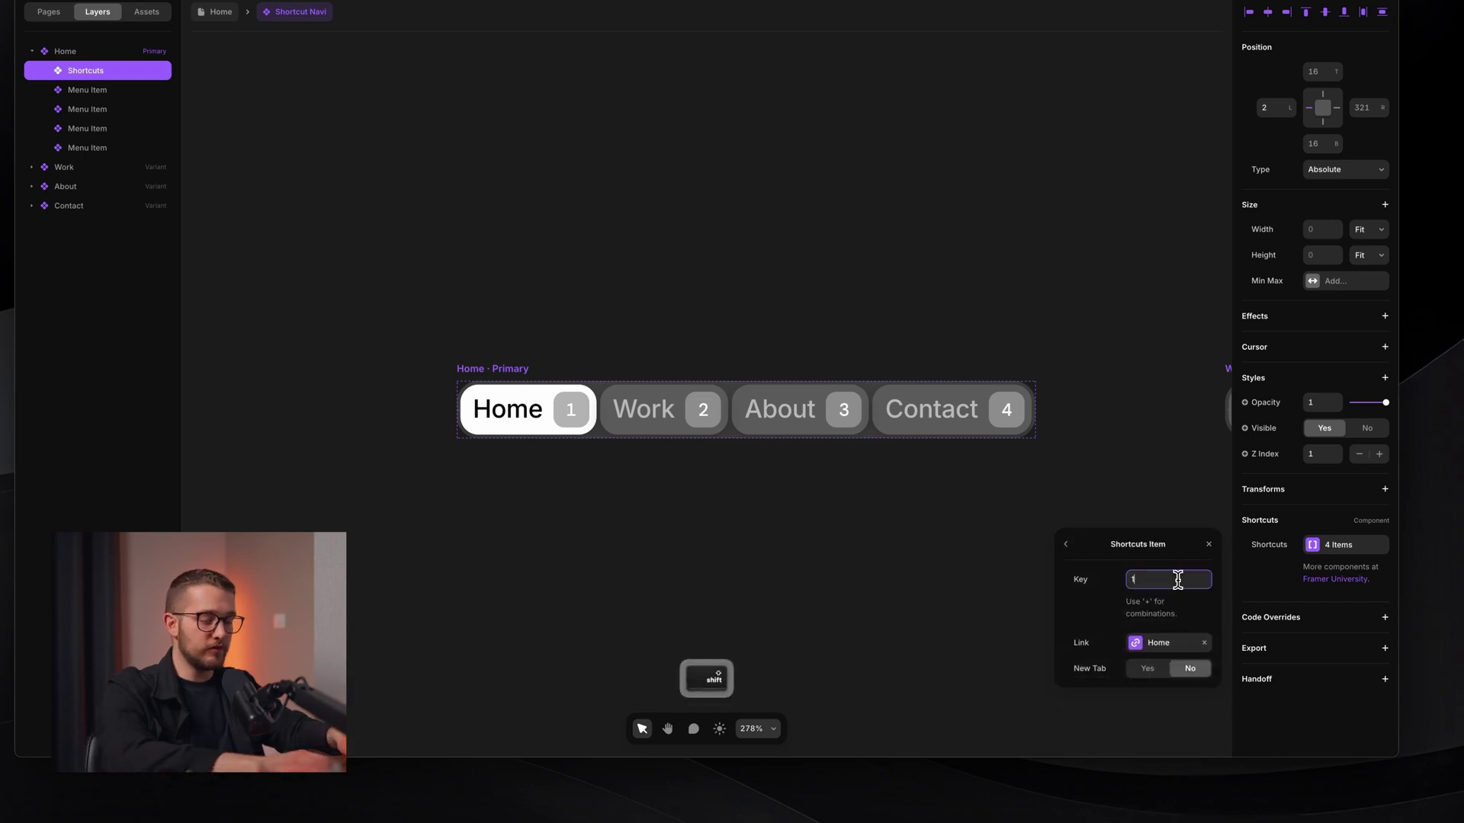
text(+)
key(BackSpace)
key(super+Left)
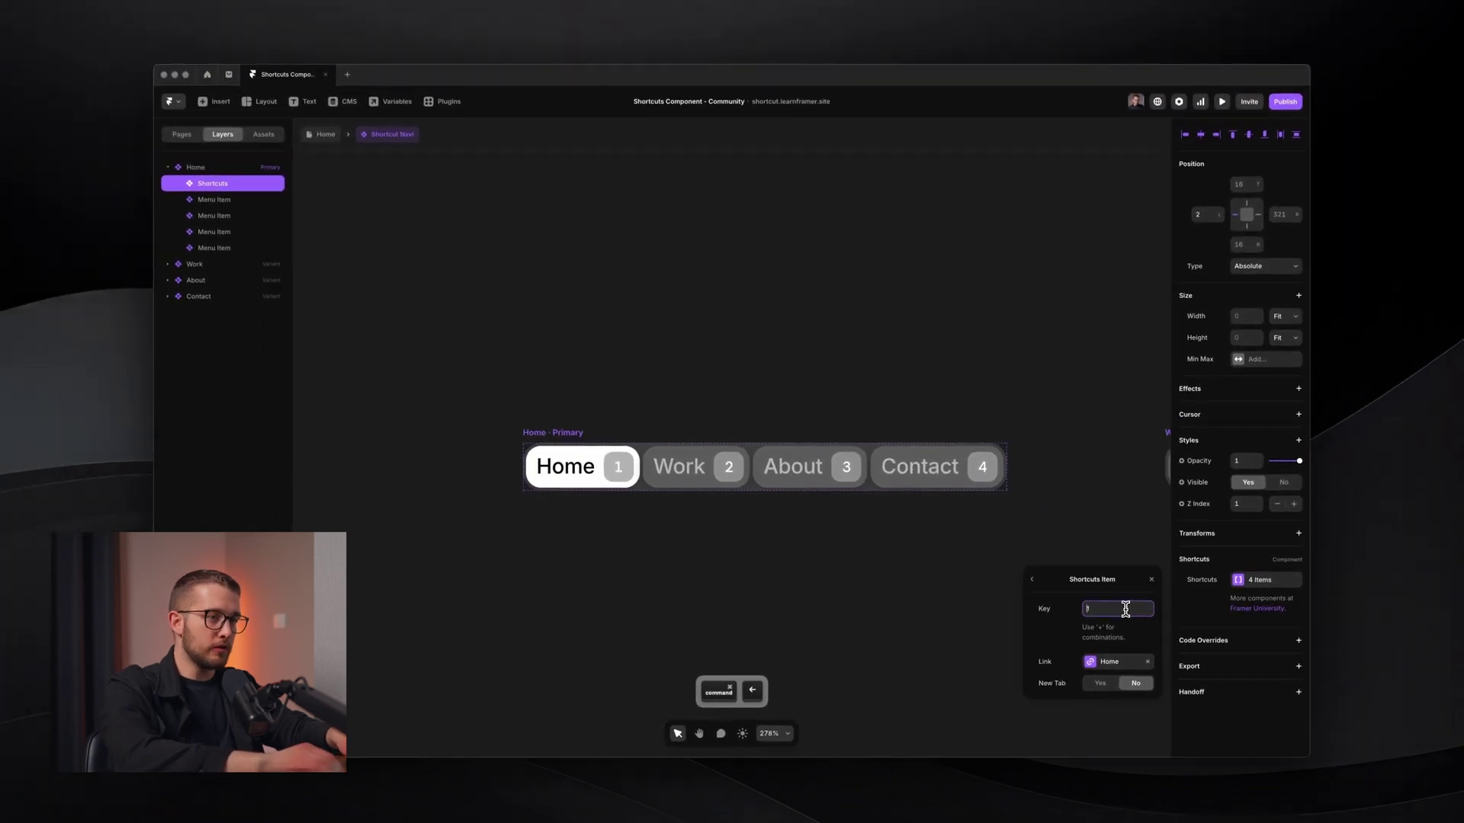
text(cmd+)
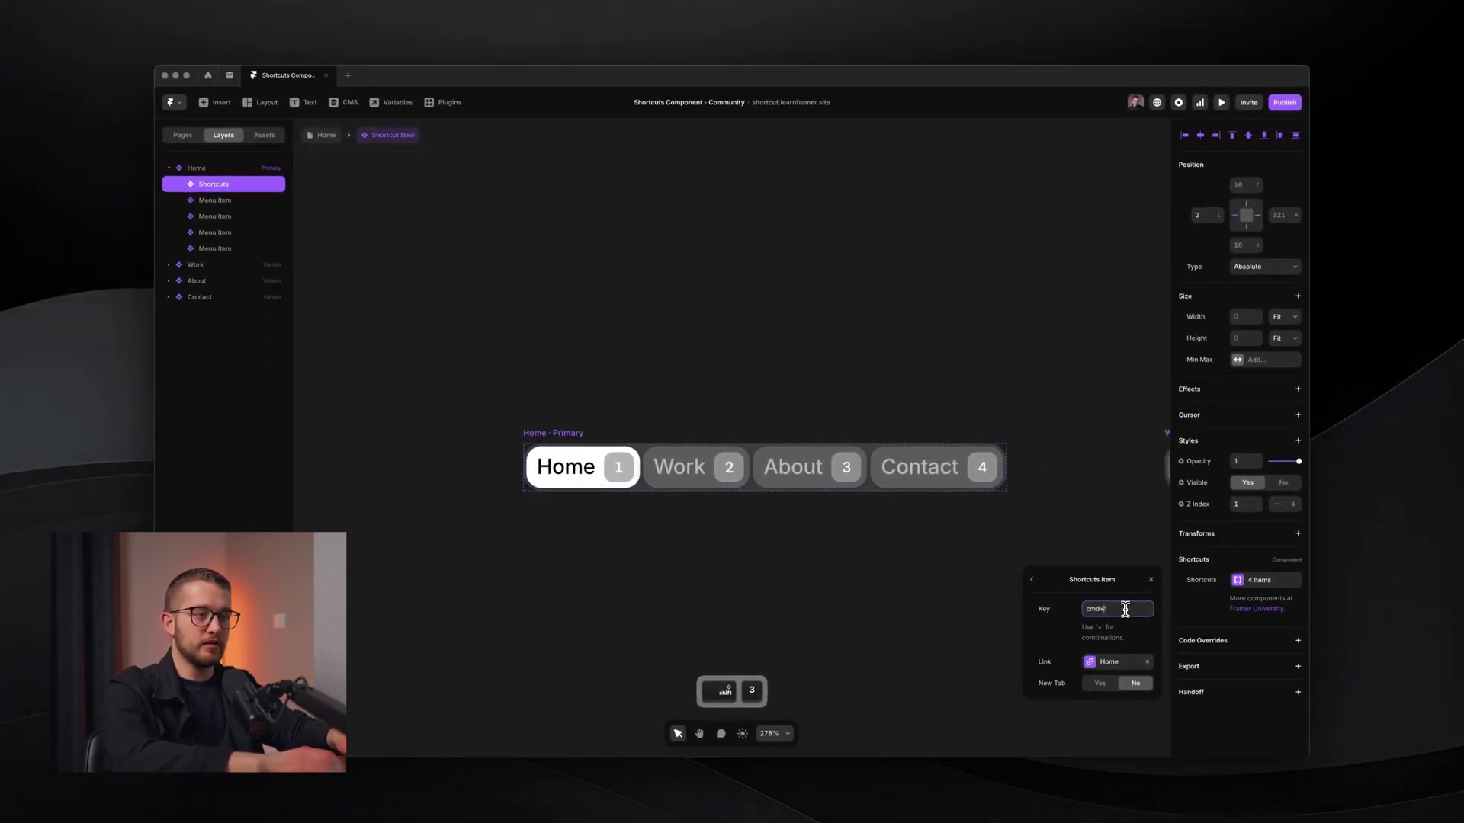
key(Return)
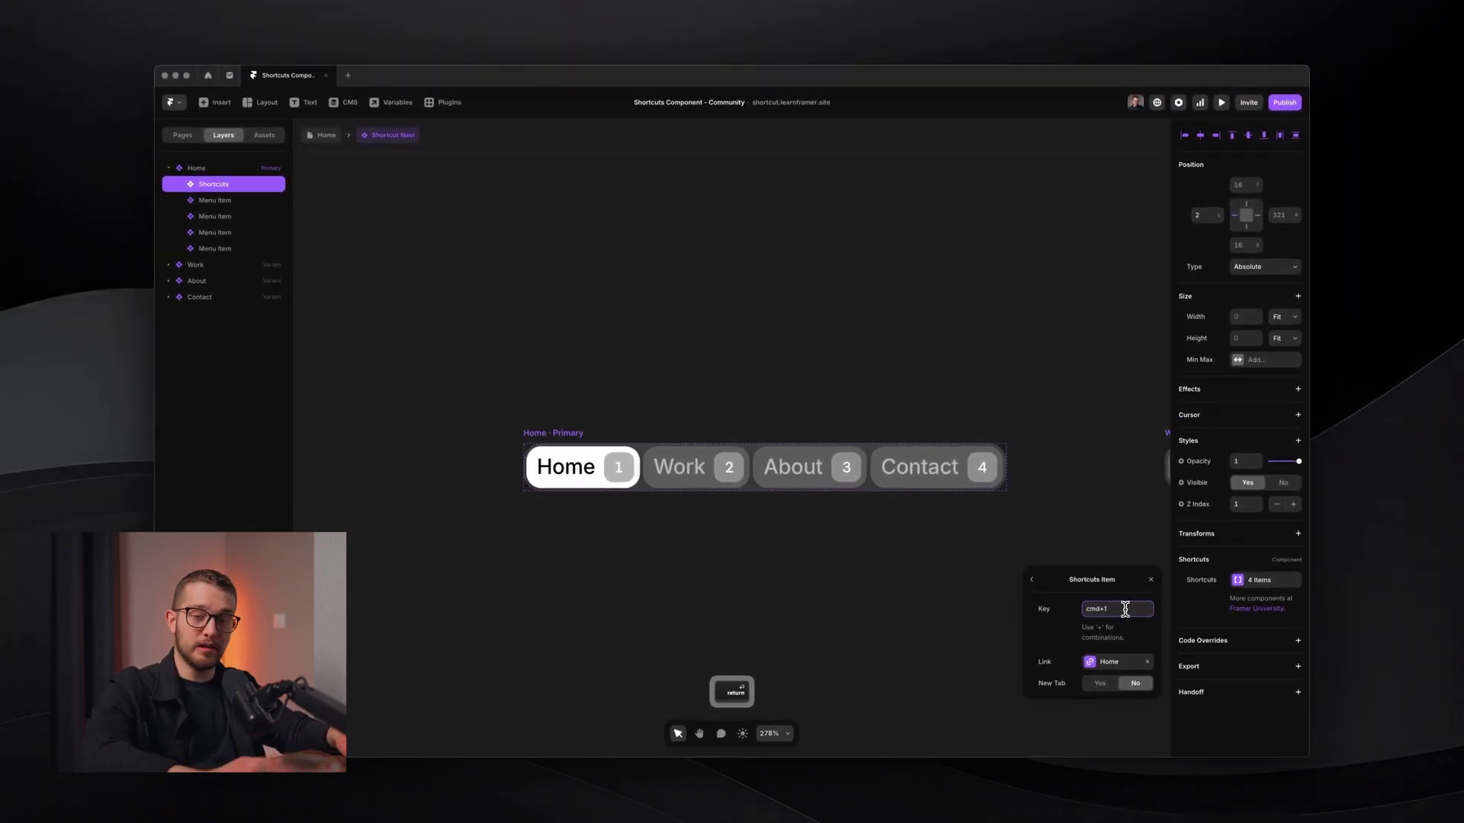
Restore the Home shortcut item's key to 1 and close the shortcut settings
key(super)
key(super)
key(super+BackSpace)
key(Return)
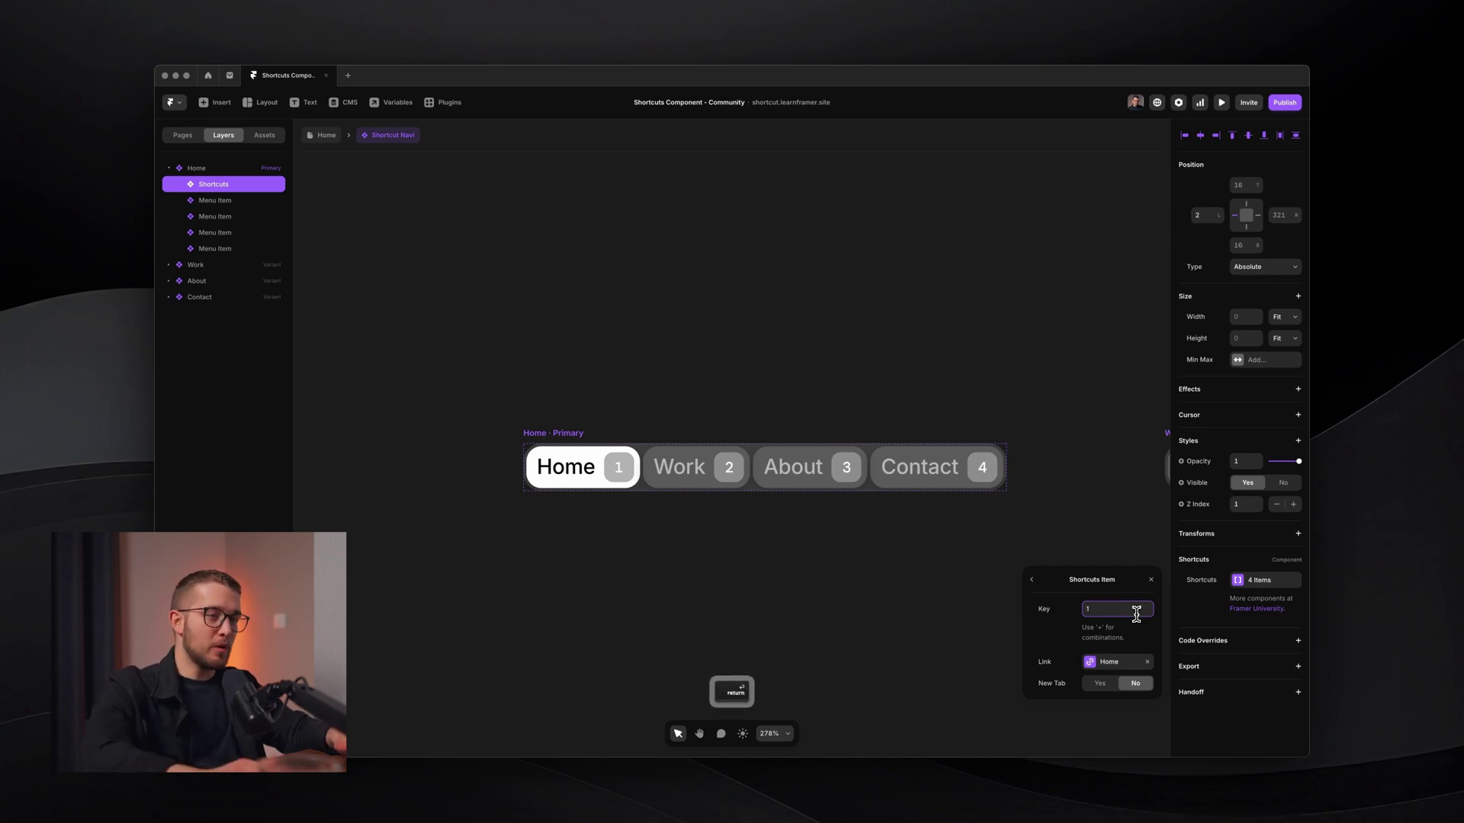
click(1150, 579)
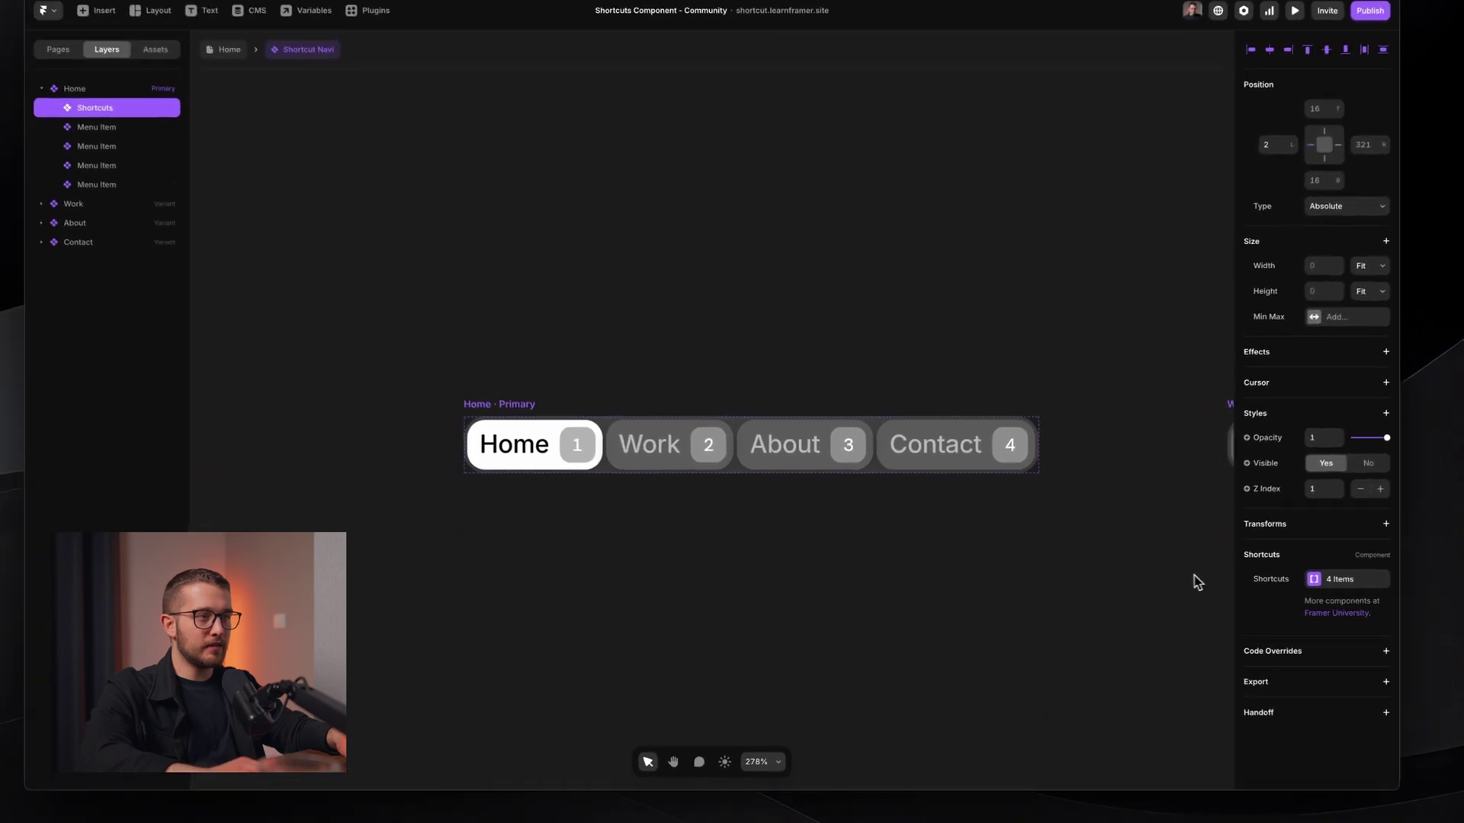
Return to the Home page and test in preview that shortcuts 1 to 4 switch between the Home, Work, About and Contact pages
click(230, 58)
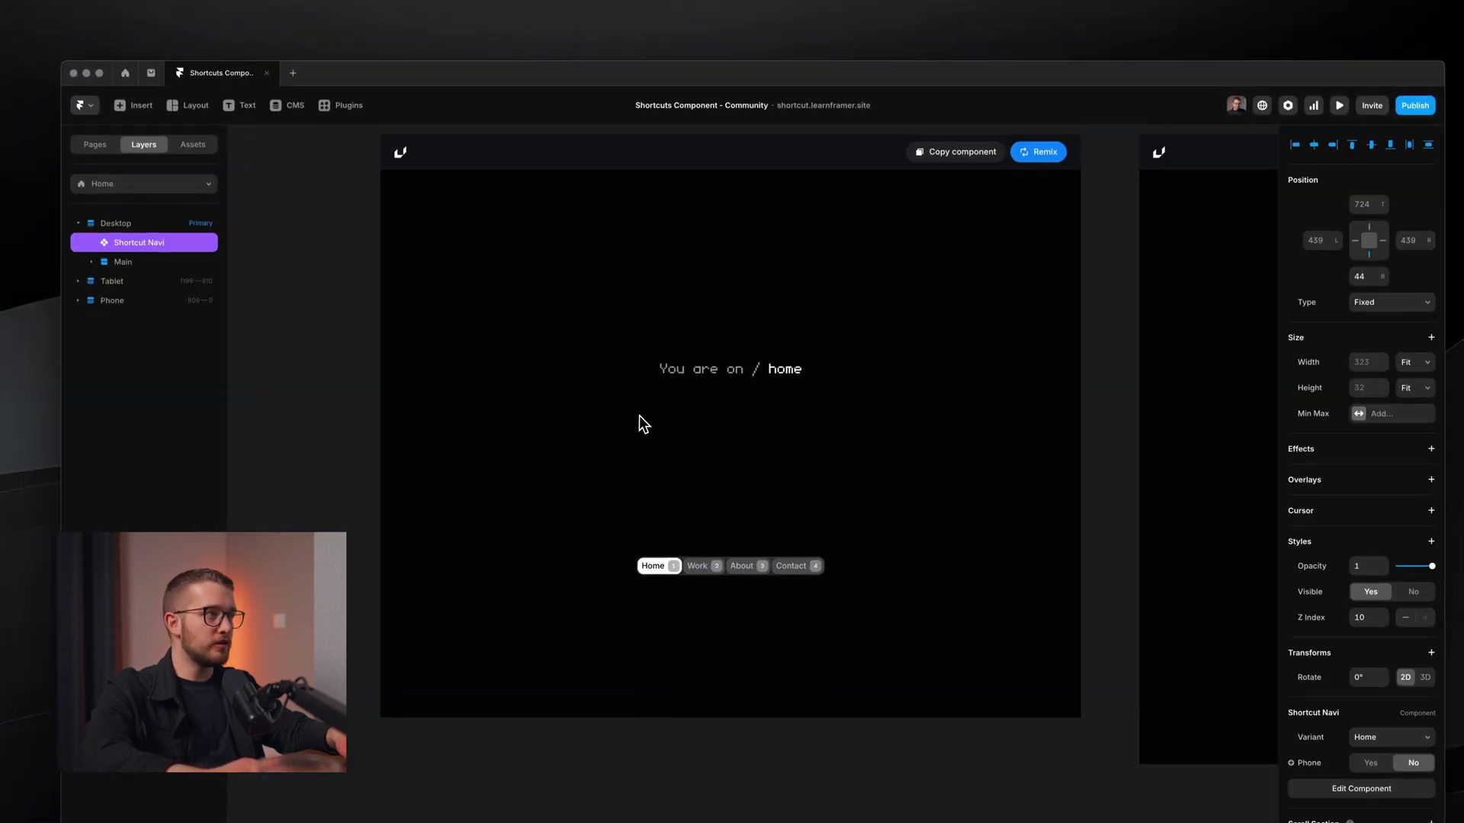
key(super+p)
key(2)
key(4)
key(2)
key(1)
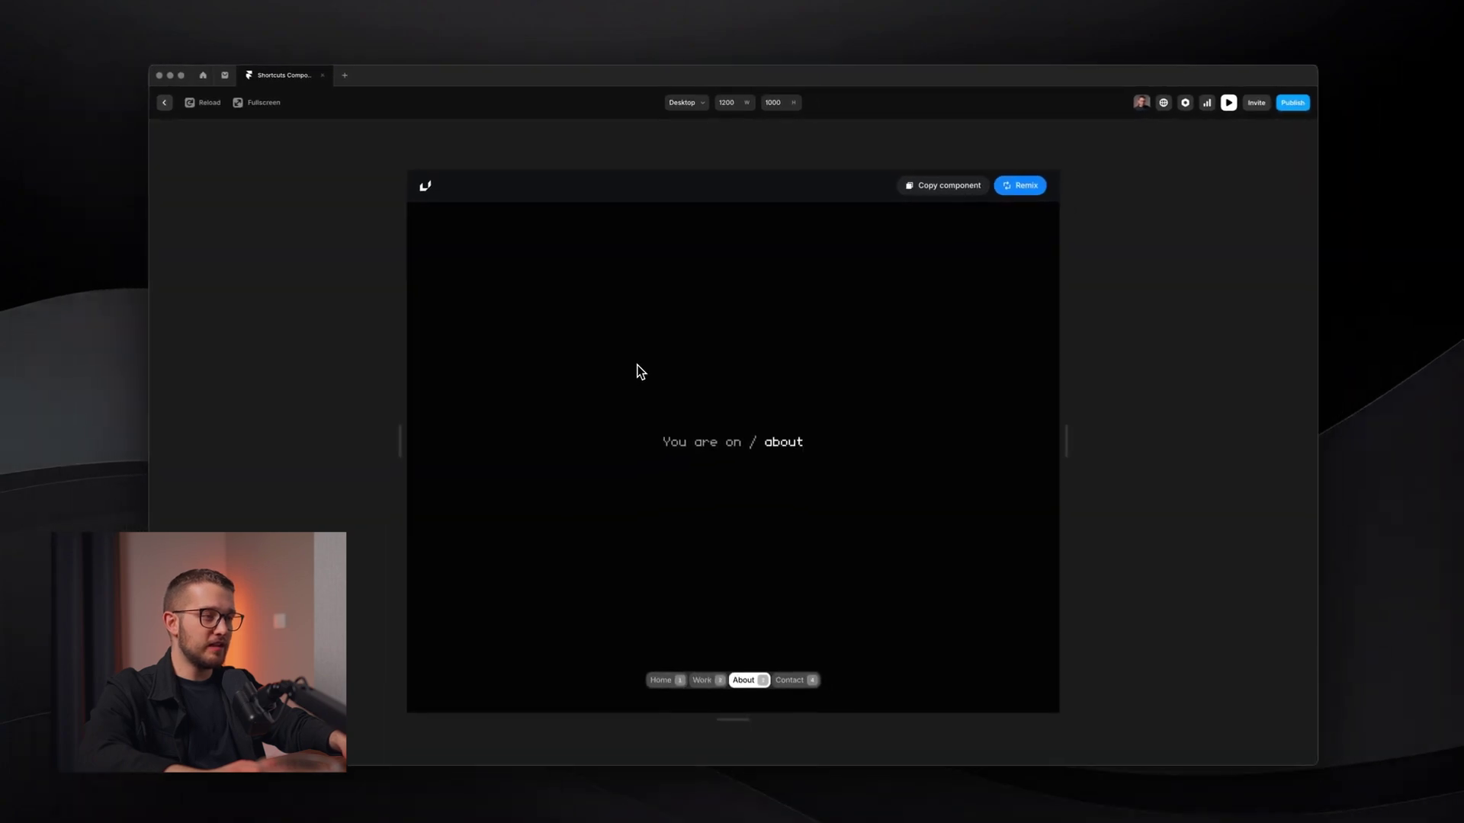
key(2)
key(4)
key(1)
key(2)
key(4)
key(1)
key(3)
key(4)
key(2)
key(3)
key(1)
key(super+p)
Preview the Home page again and go to the About page with shortcut 3
scroll(674, 450, down, 4)
scroll(674, 450, up, 5)
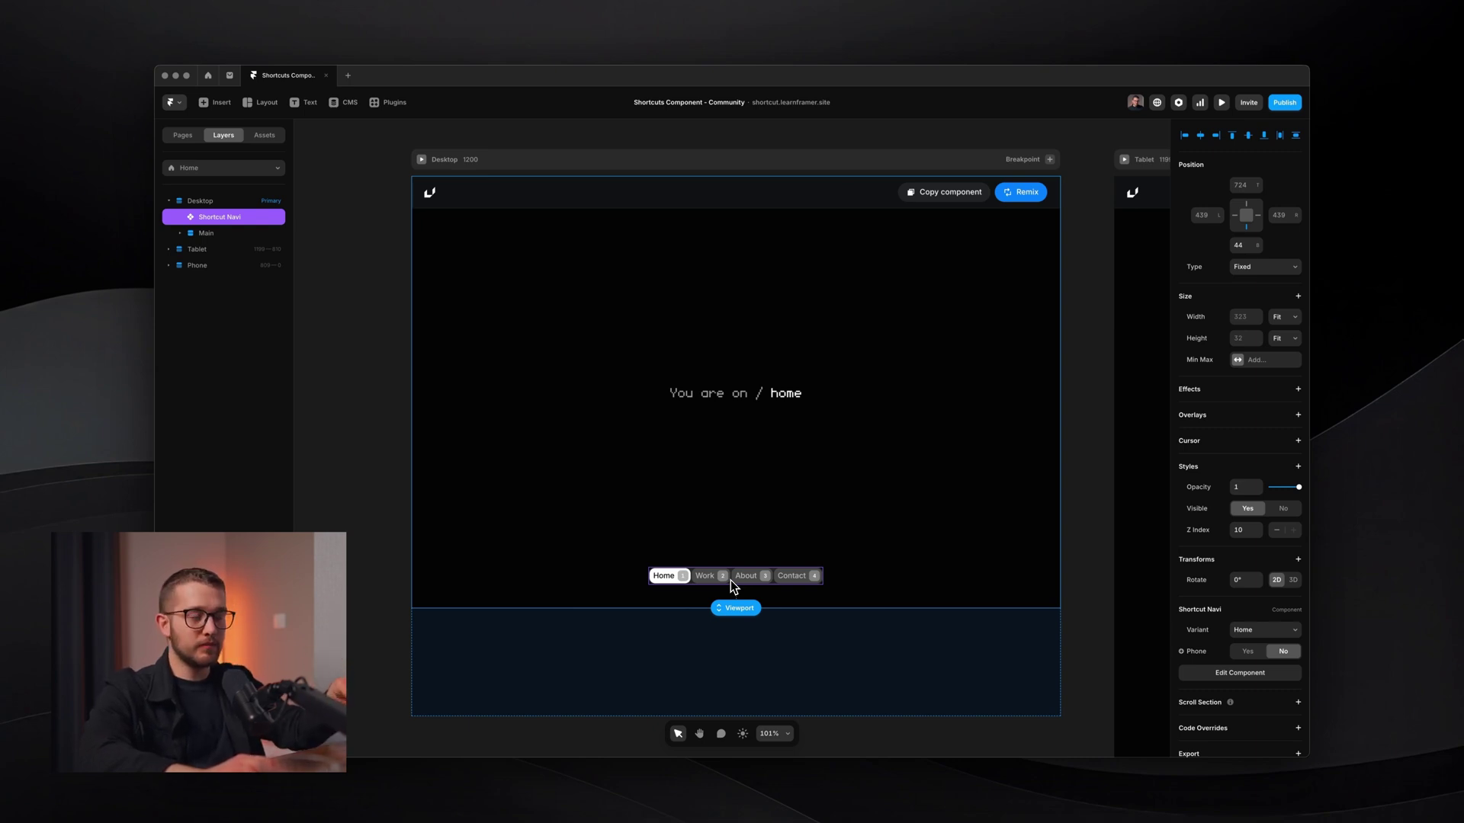
key(super+p)
key(3)
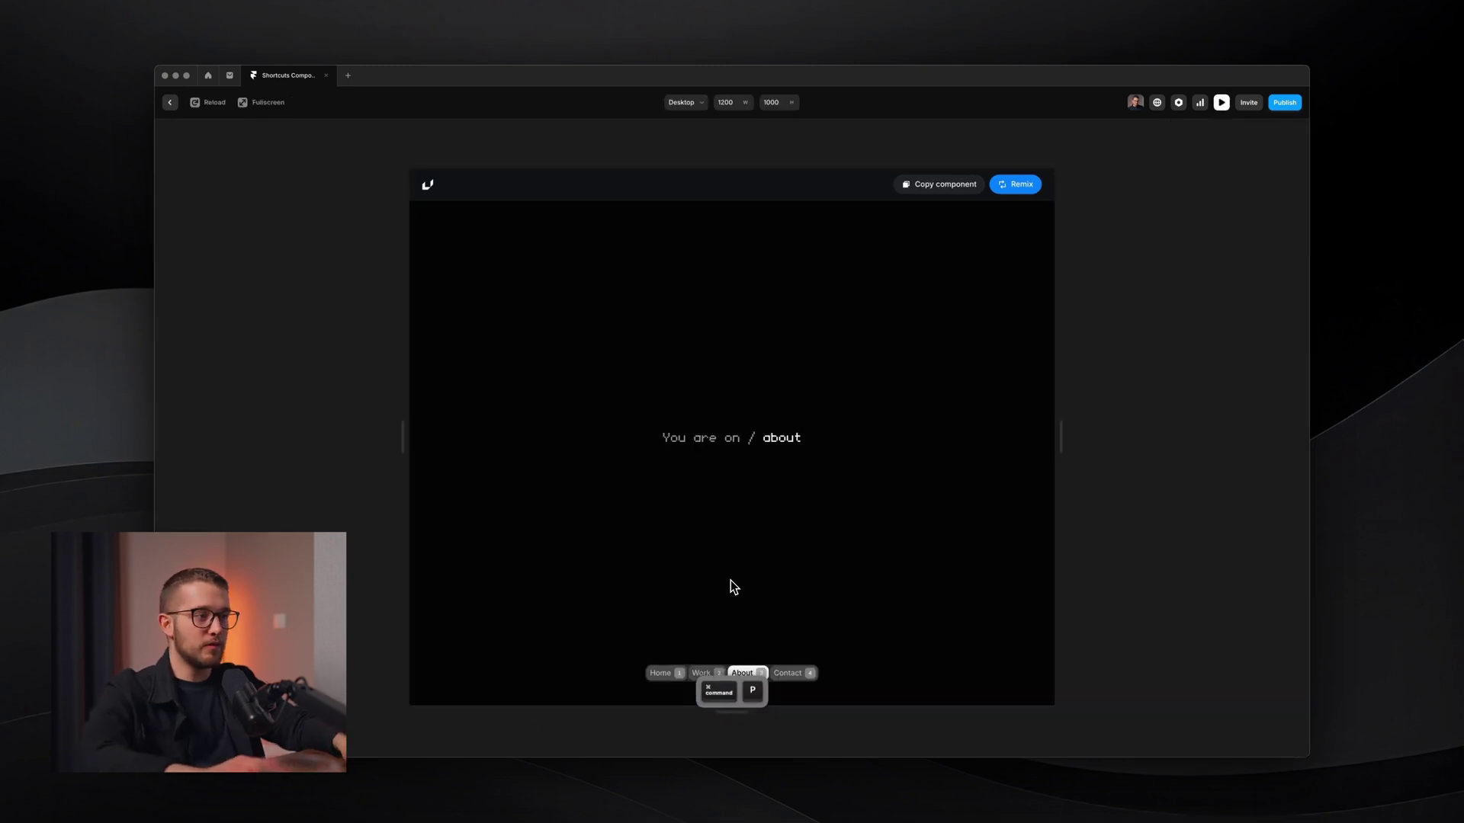
Preview the Home page again, go to the Work page with shortcut 2, and return to the canvas
key(Escape)
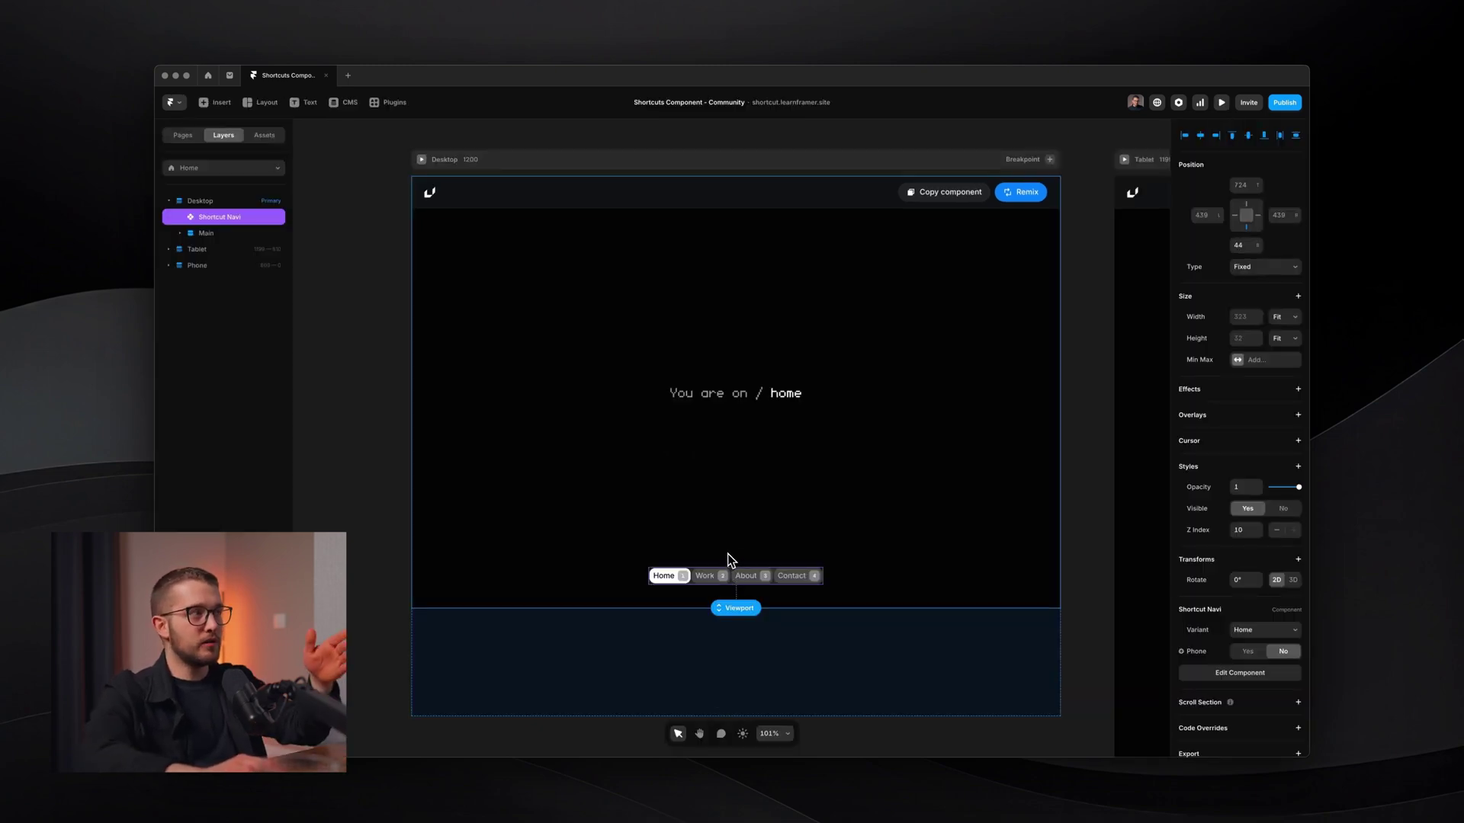
key(super+p)
key(2)
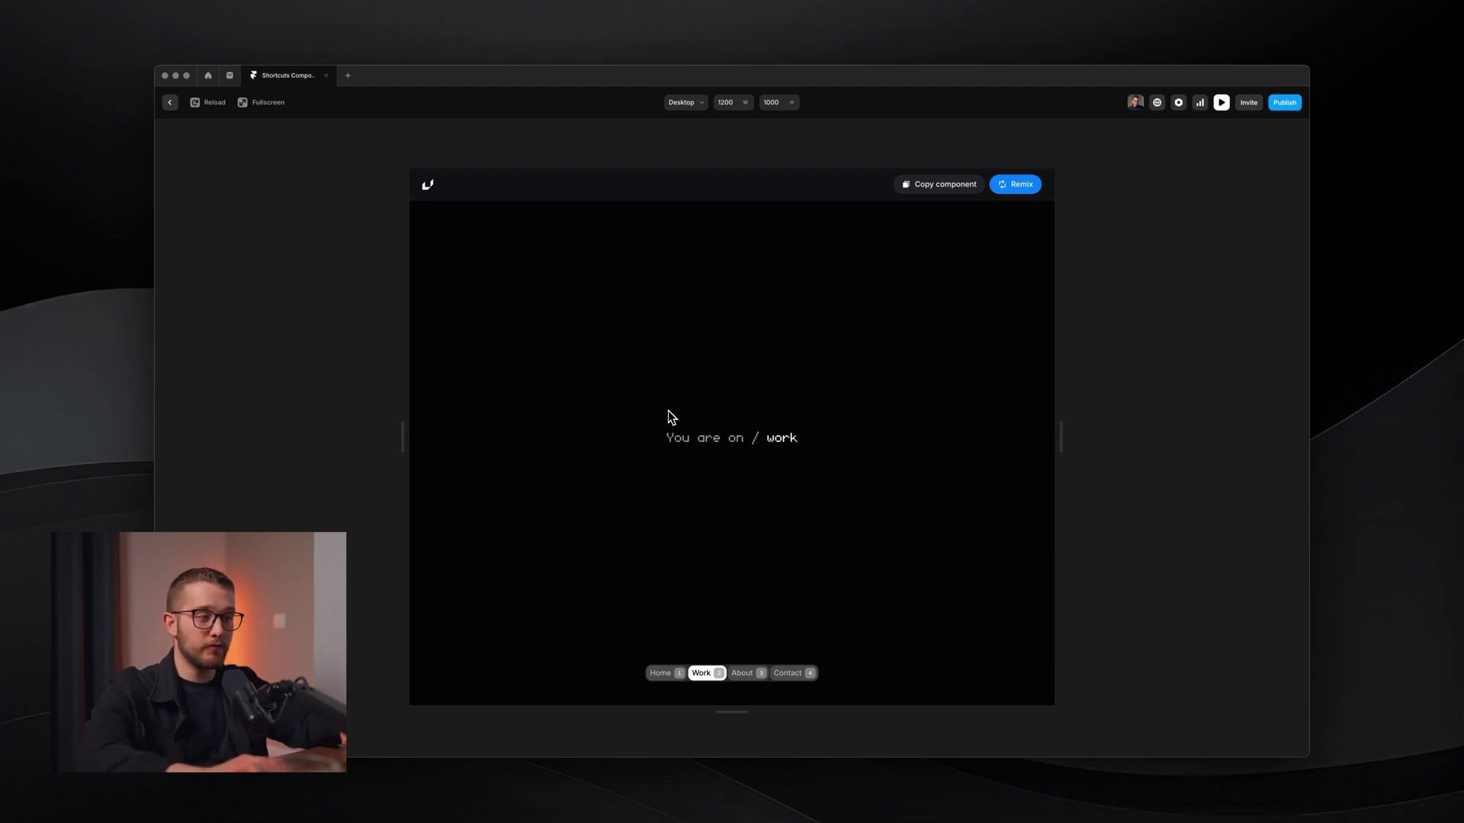
key(Escape)
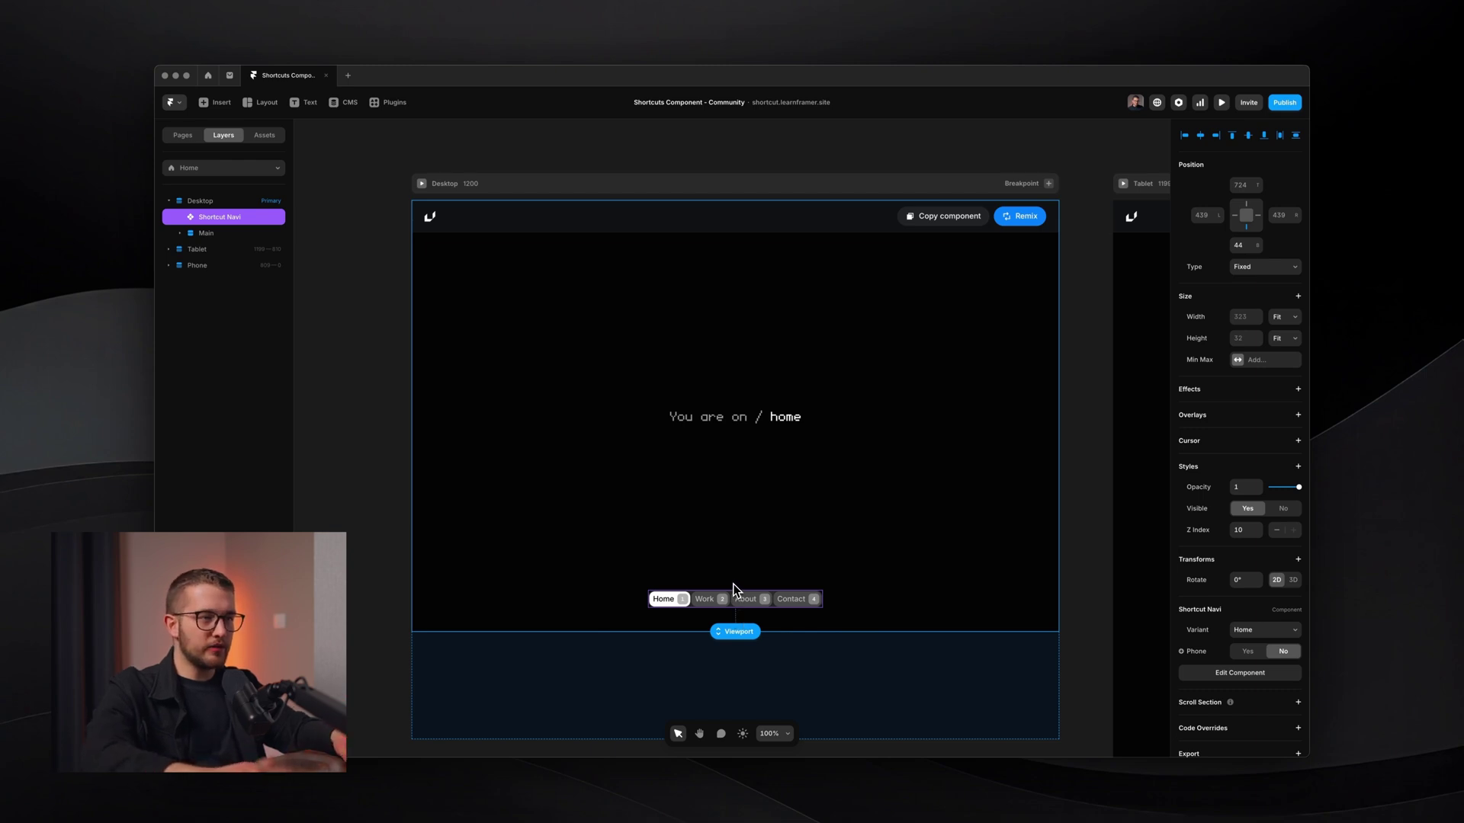
Switch the phone breakpoint's Shortcut Navi between Phone No and Yes to compare both states, ending on Yes
scroll(735, 615, right, 15)
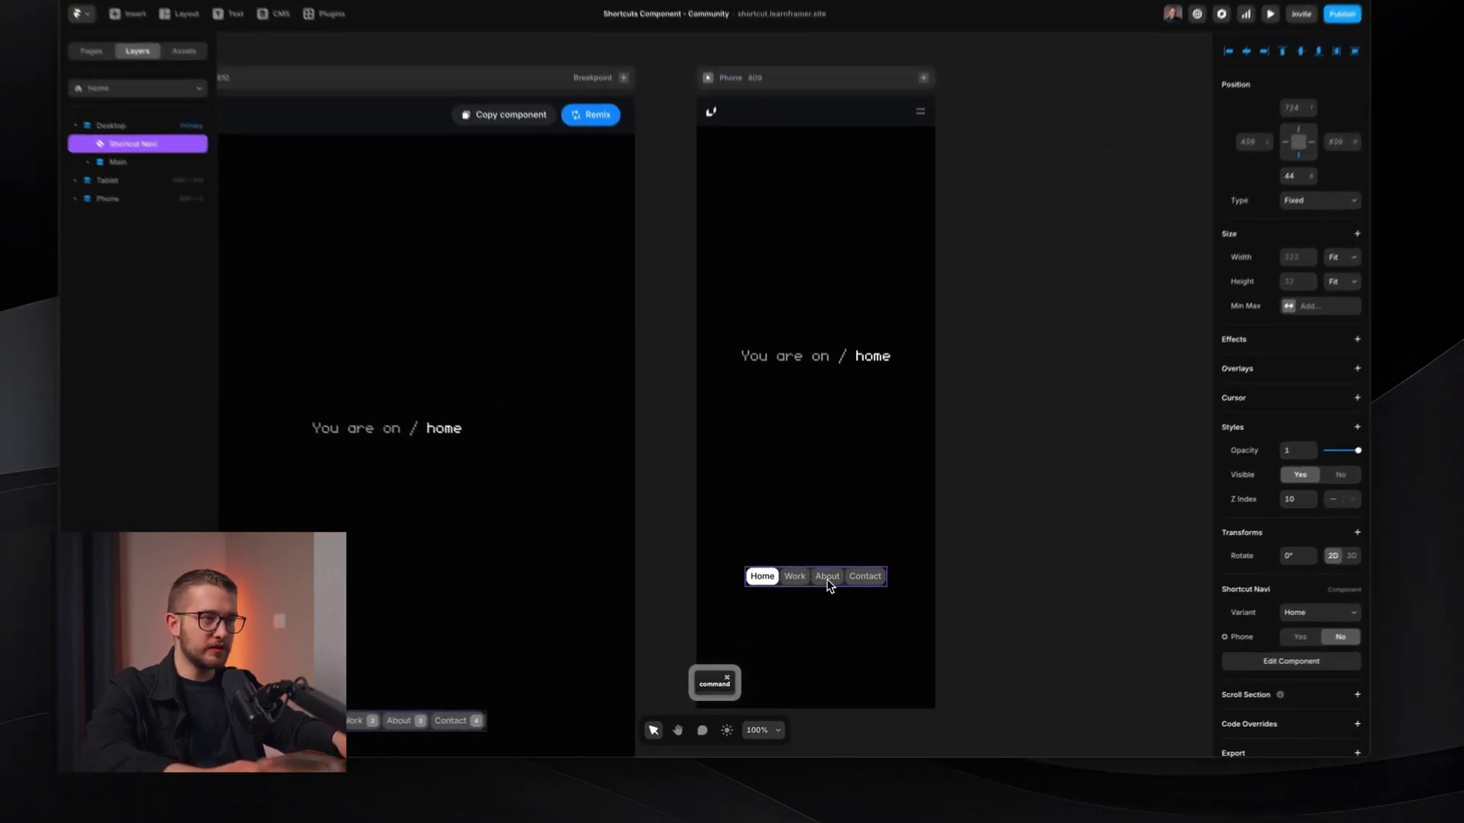
super+click(830, 600)
scroll(830, 600, up, 10)
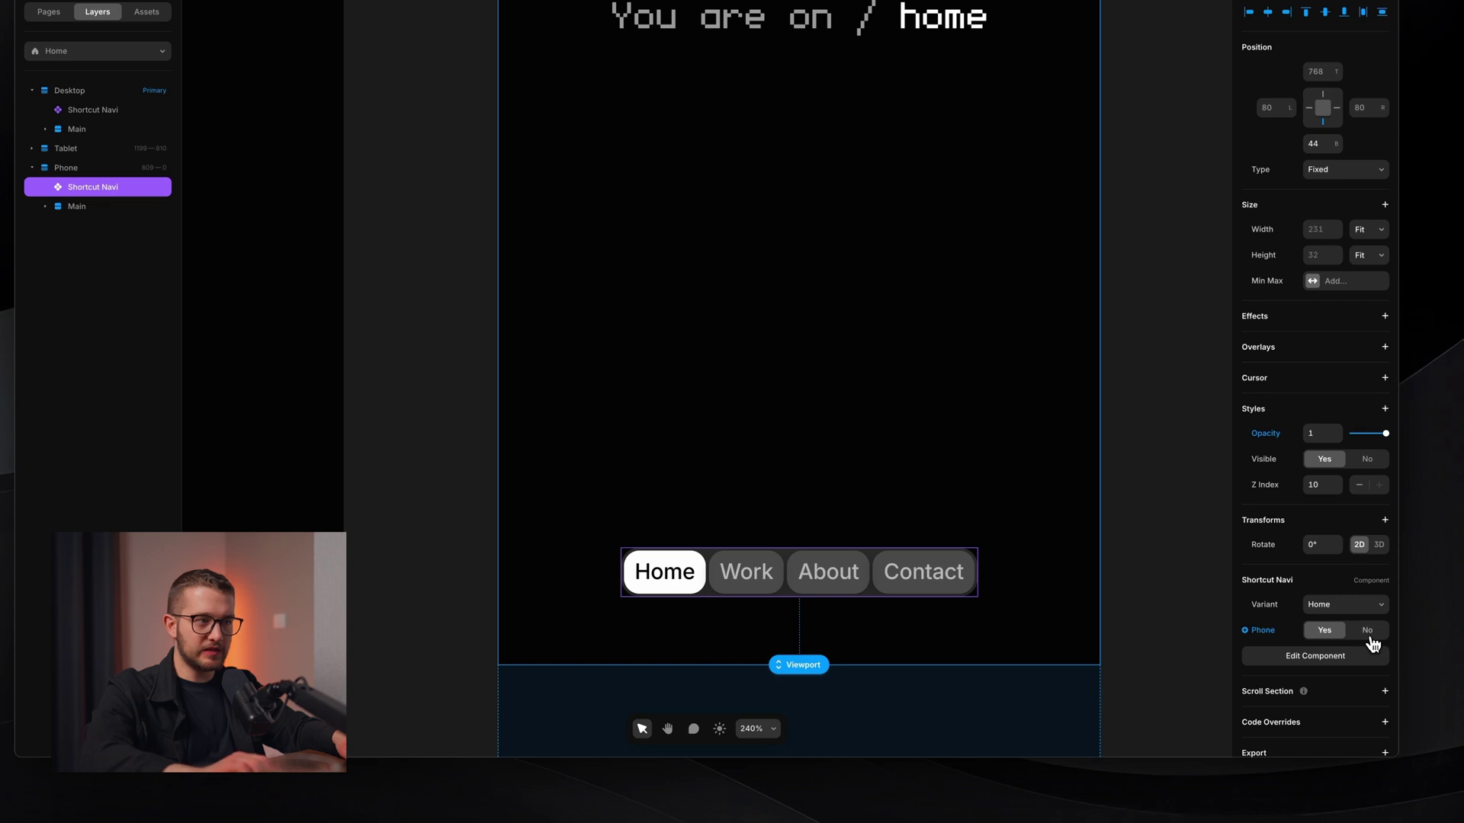
click(1368, 634)
click(1335, 636)
click(1368, 636)
click(1347, 635)
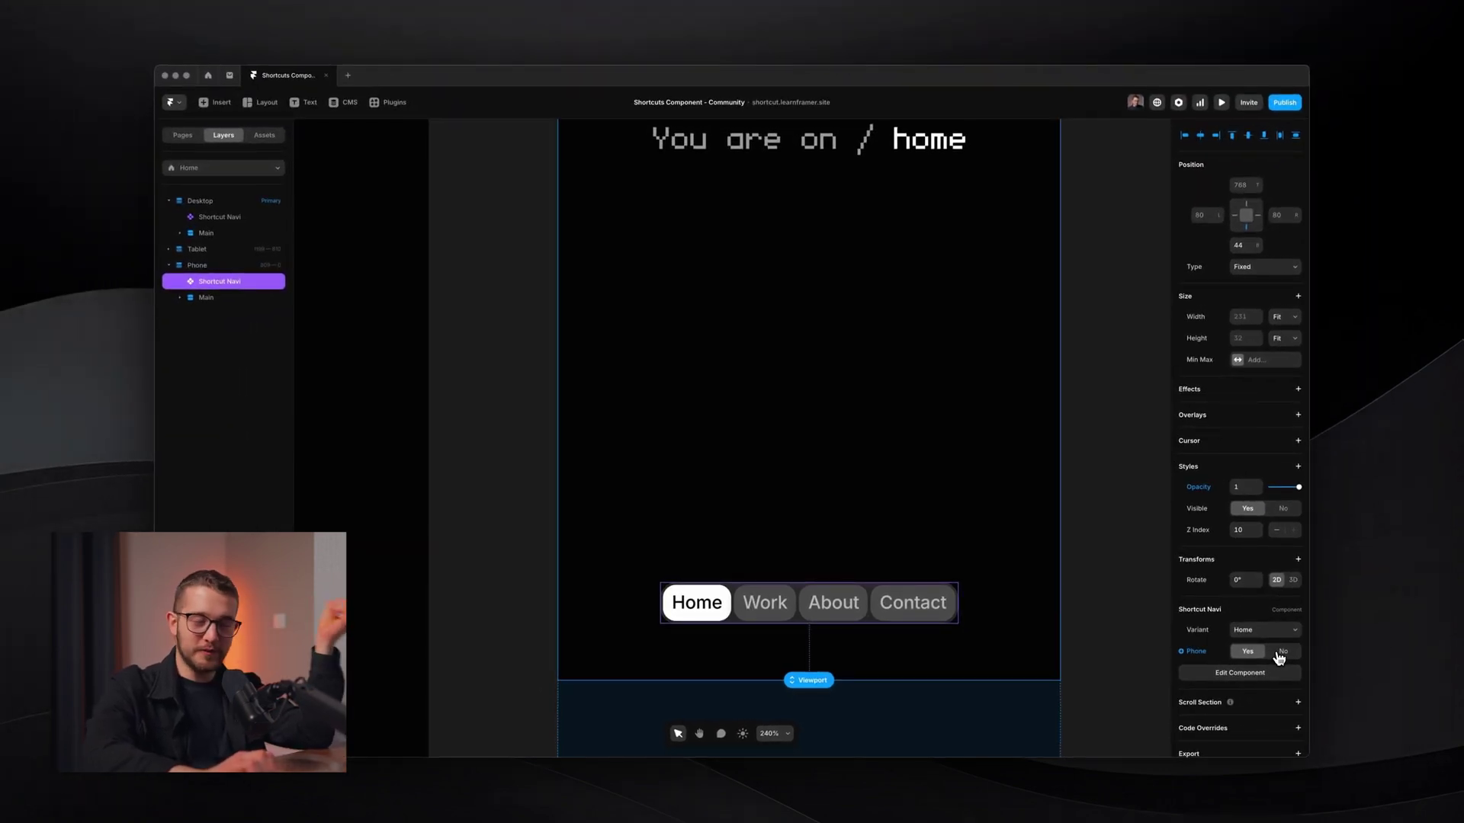
click(1282, 653)
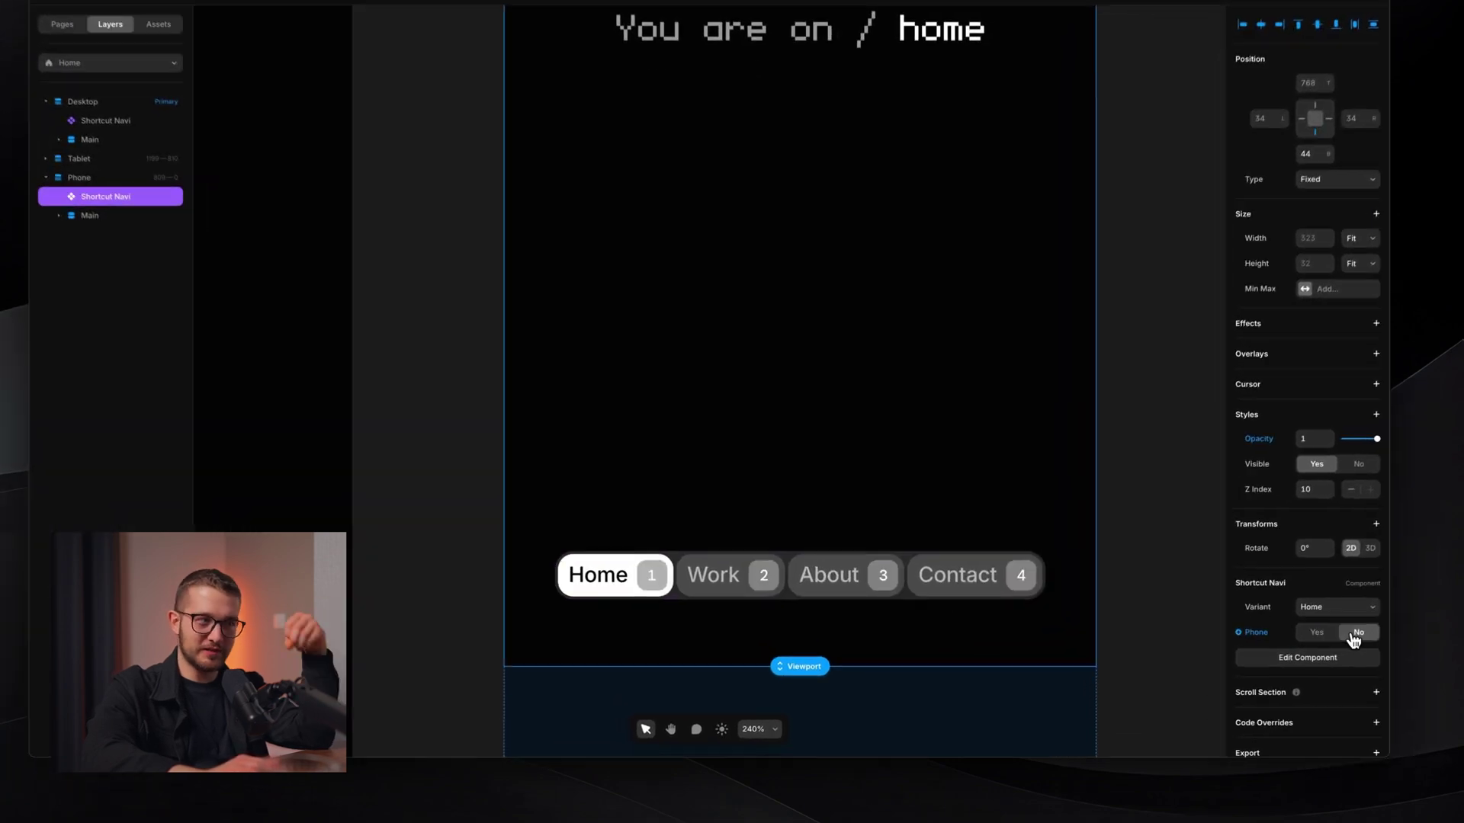
click(1338, 632)
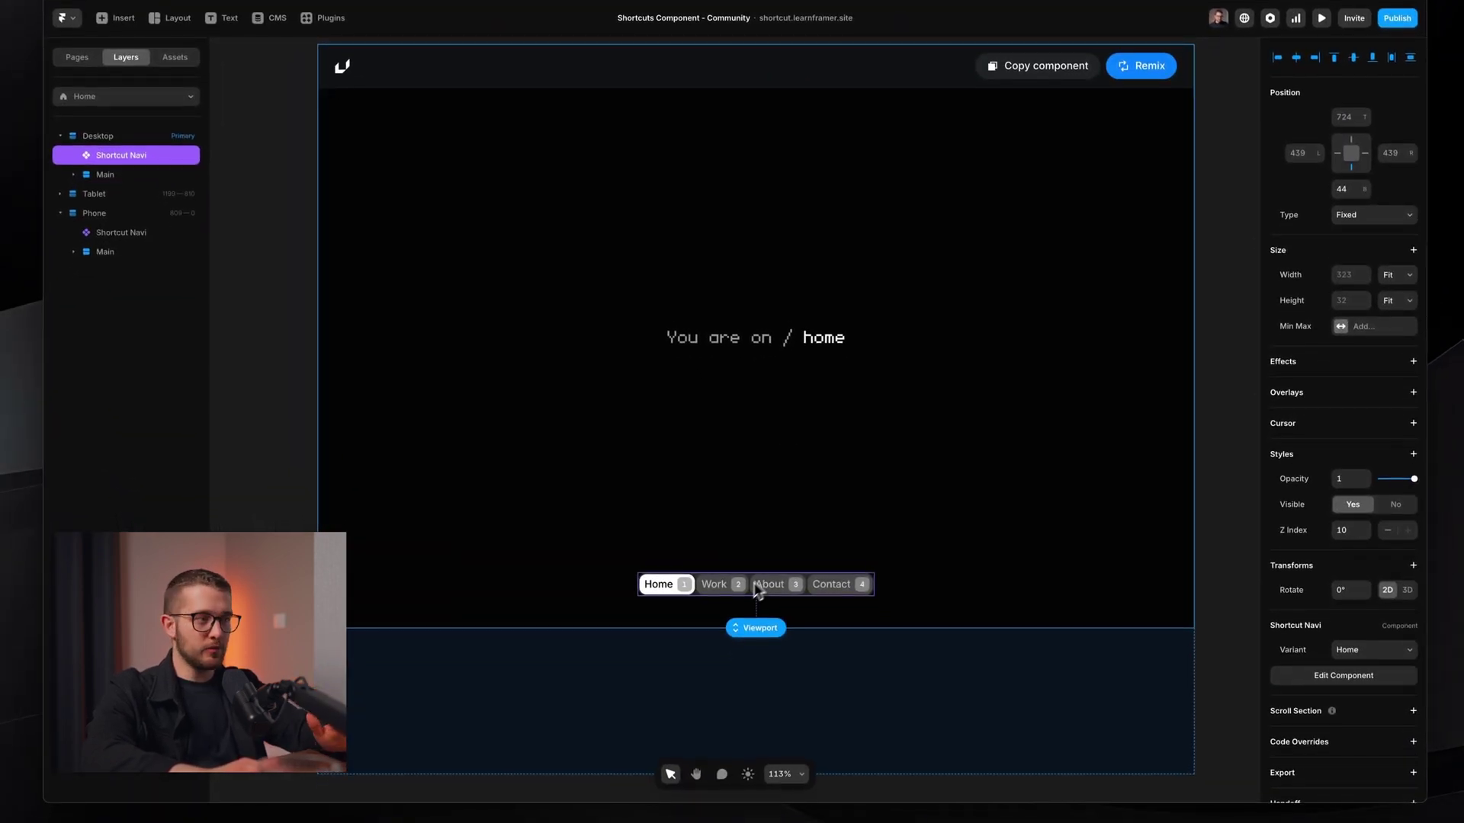
Open the Work menu item's component from the desktop Shortcut Navi and look over its Inactive, Active and Inactive Hover variants
double_click(734, 581)
scroll(653, 287, up, 5)
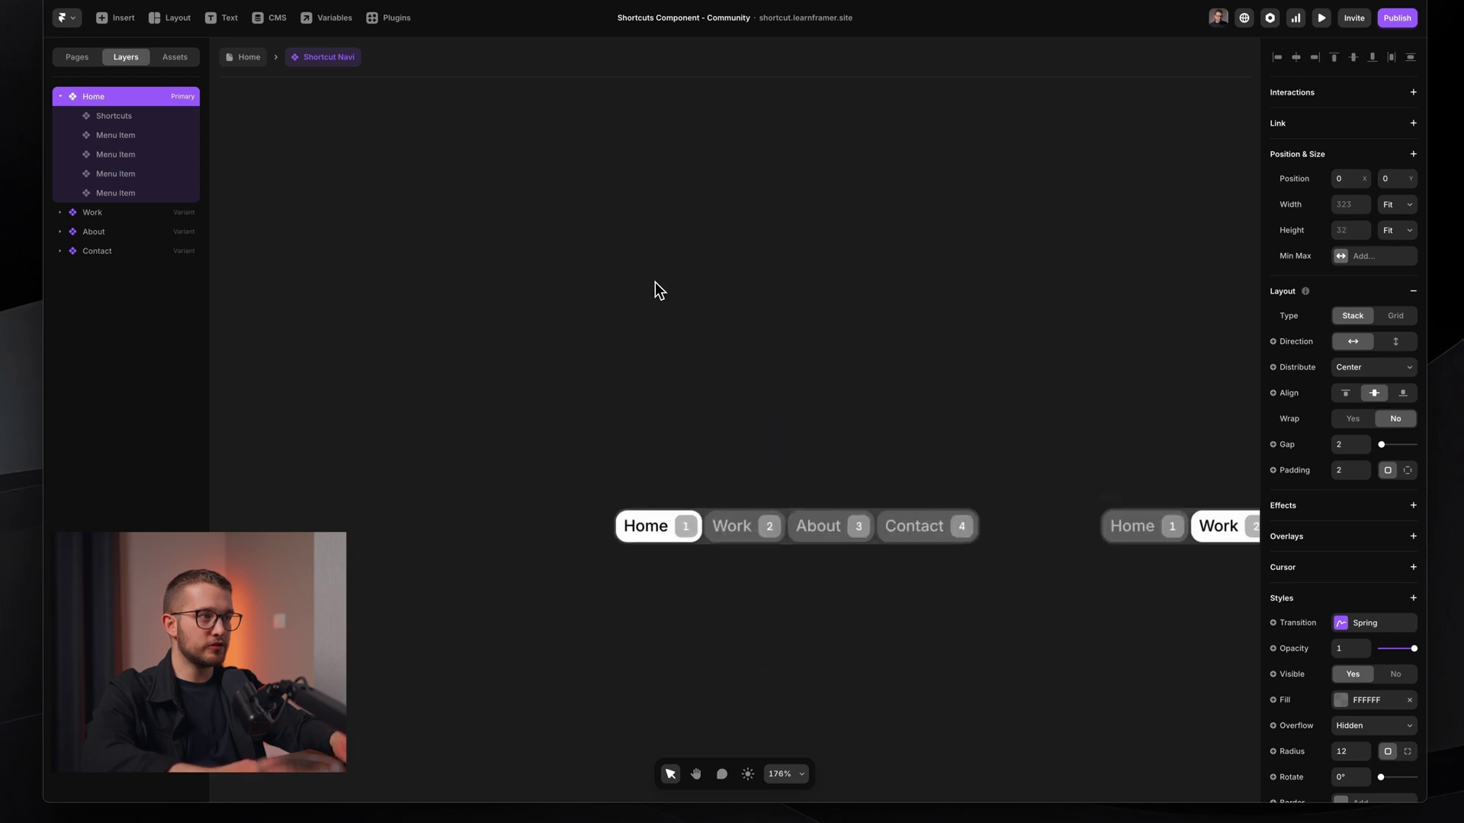
super+click(700, 517)
key(super+Return)
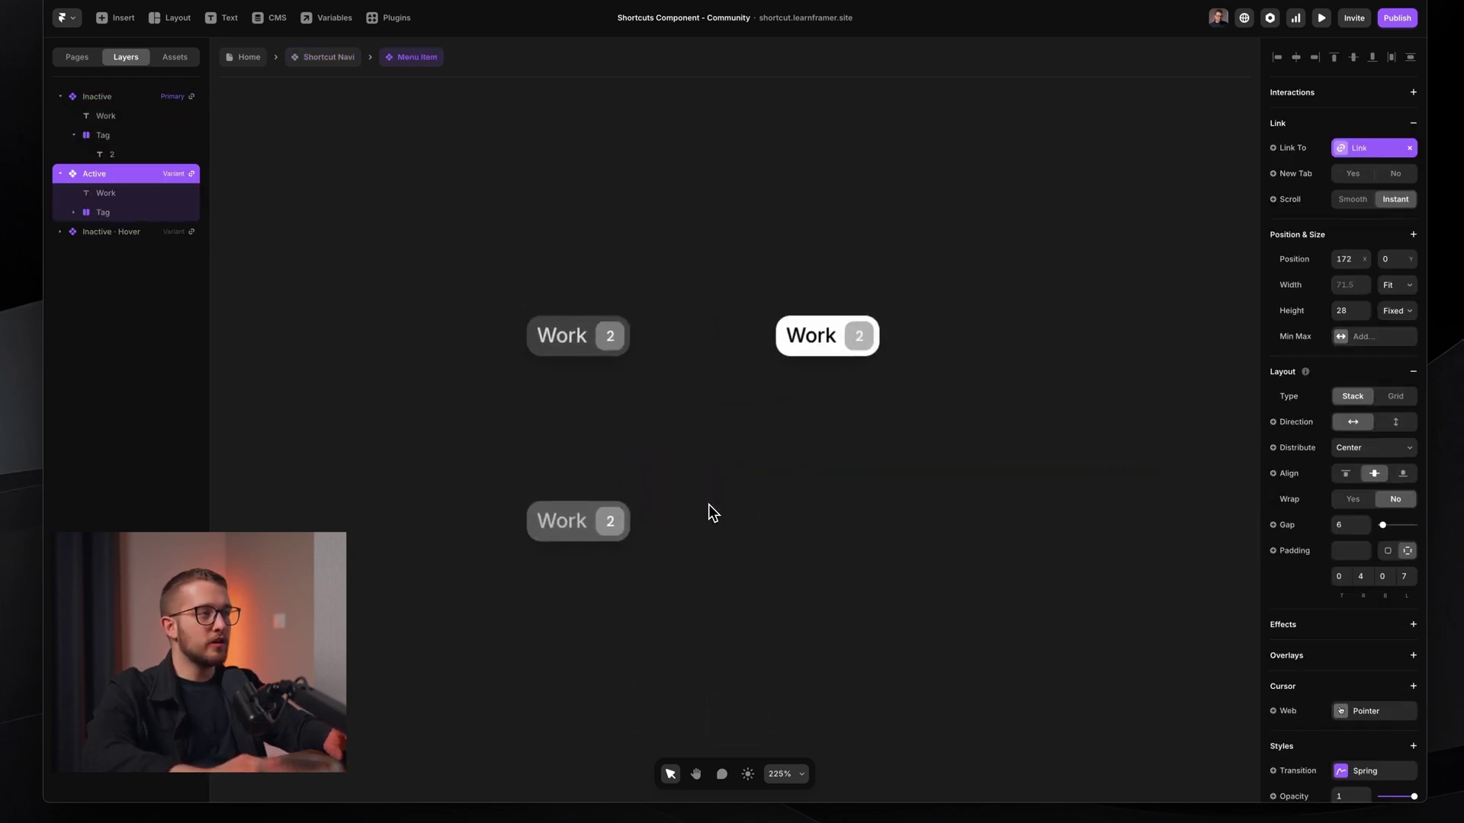
click(603, 329)
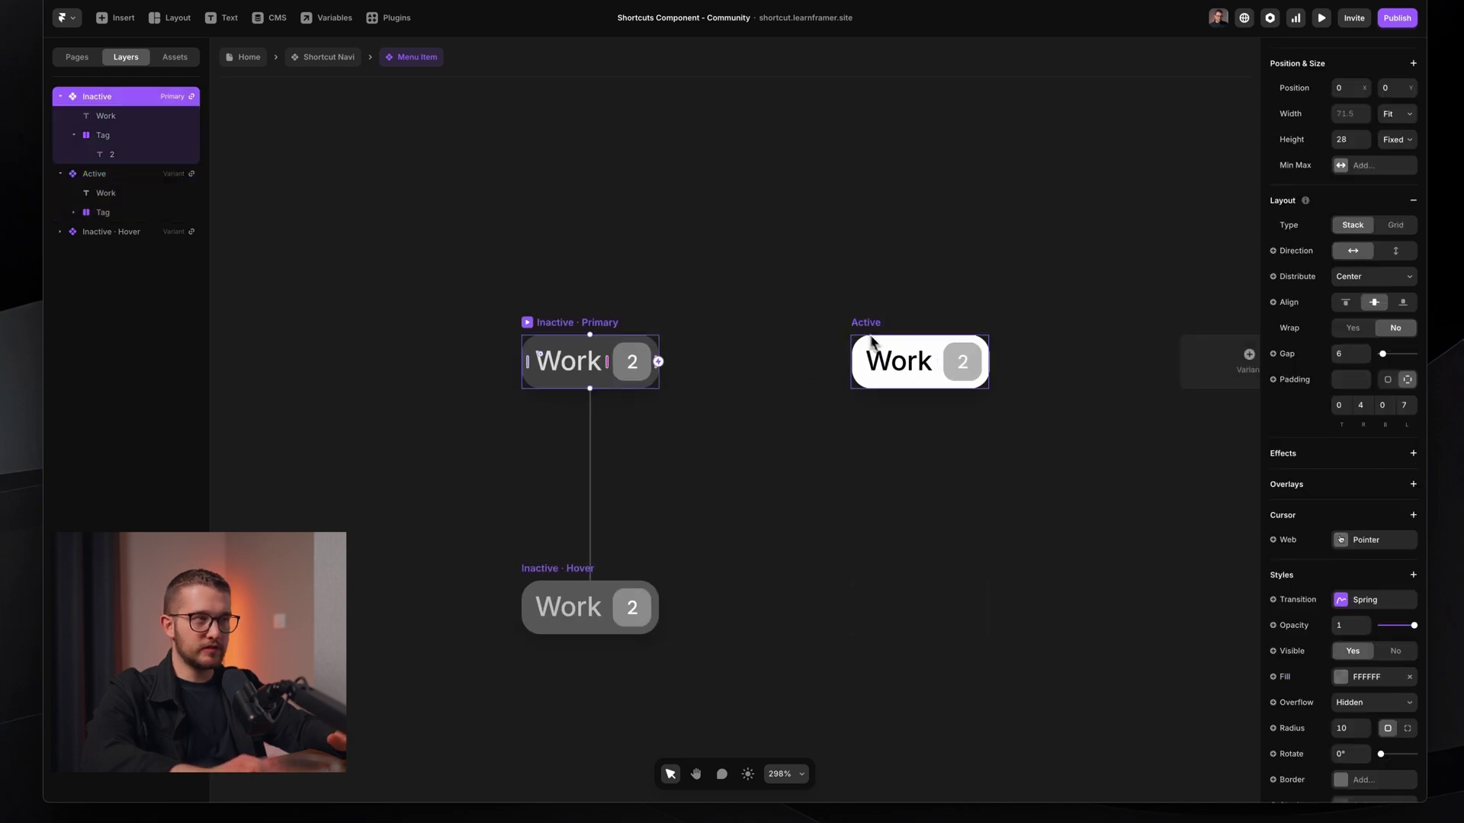
click(876, 358)
click(555, 366)
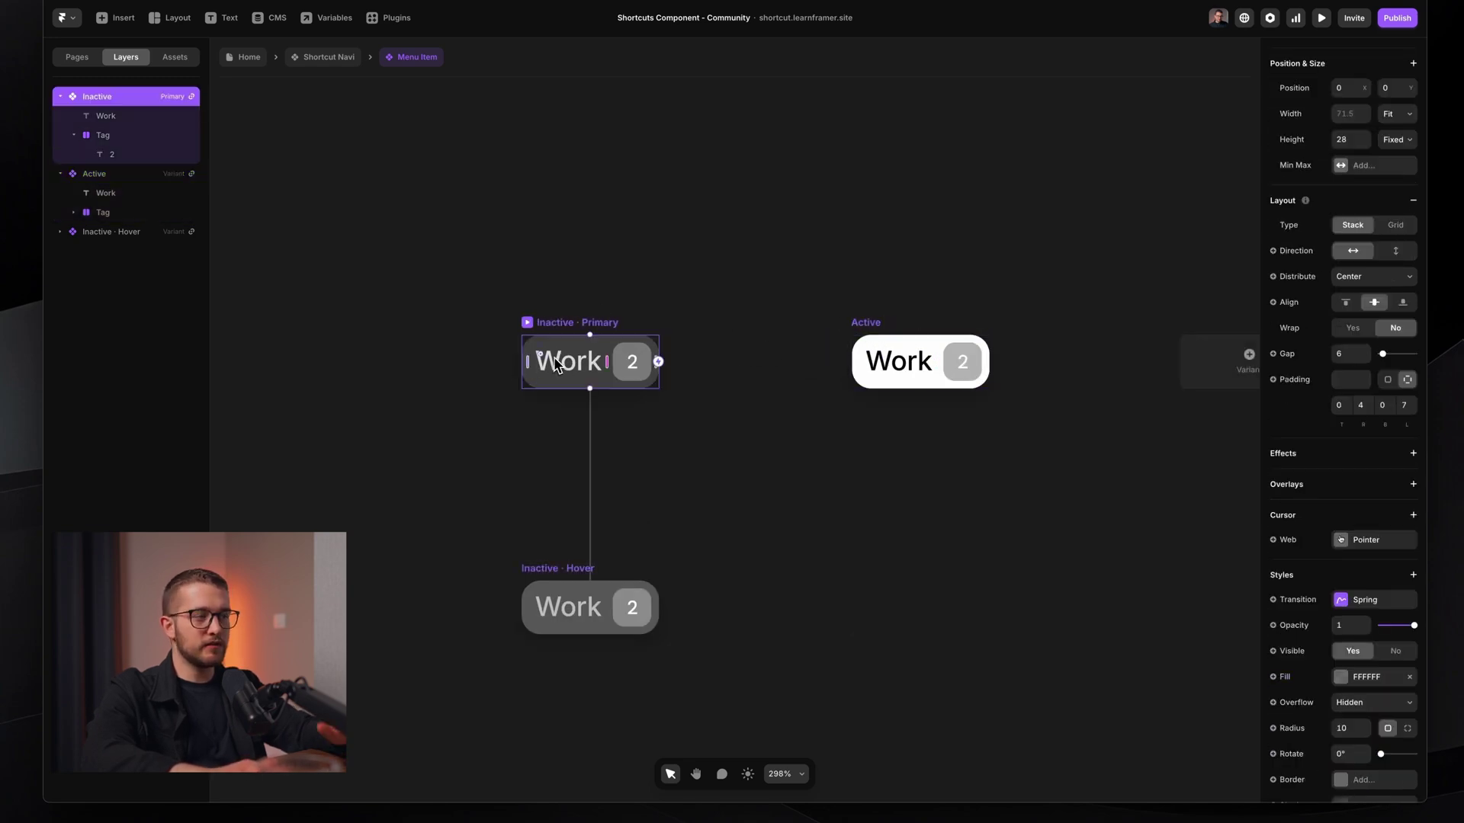
click(615, 586)
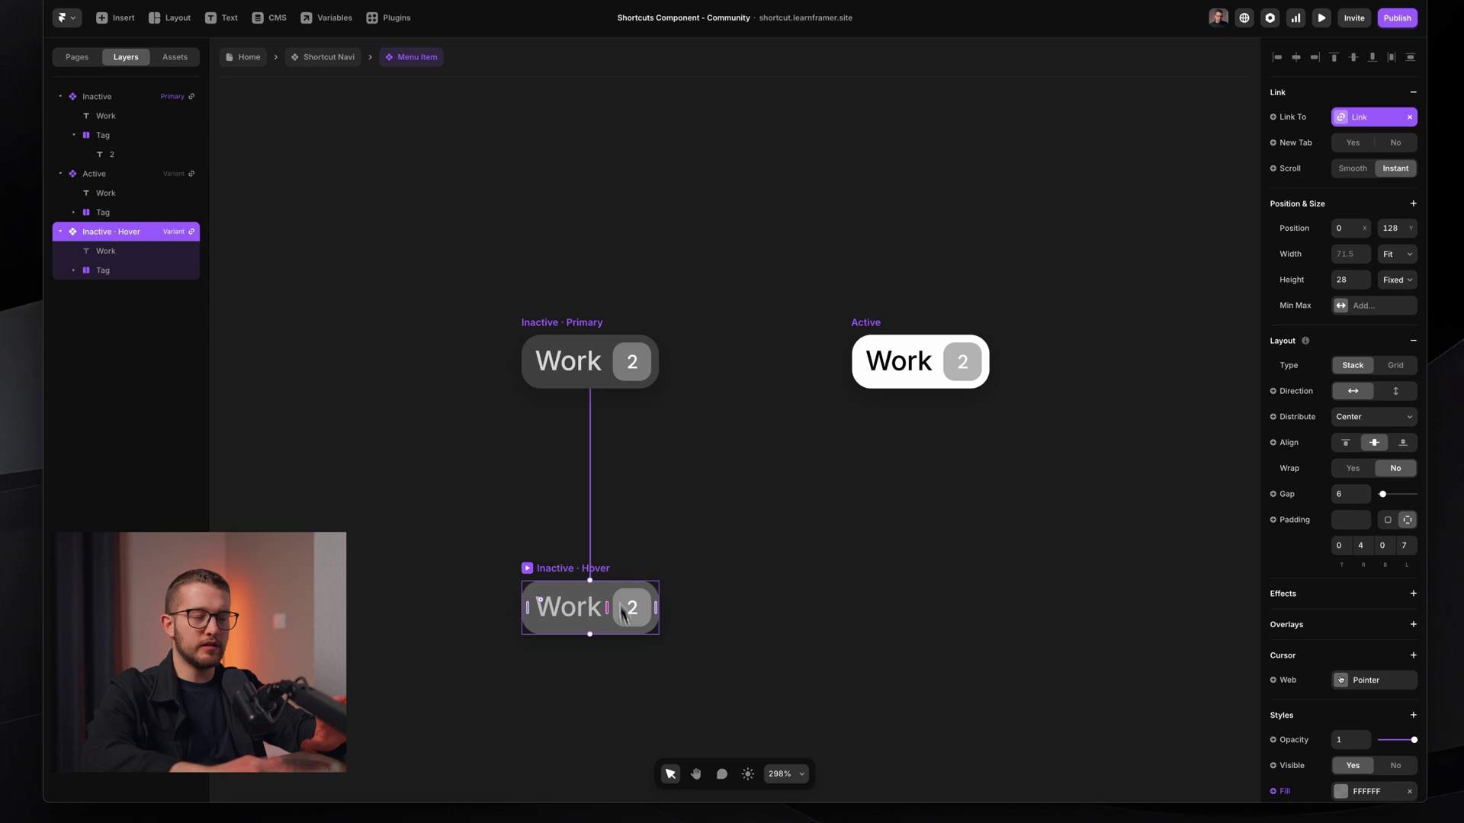
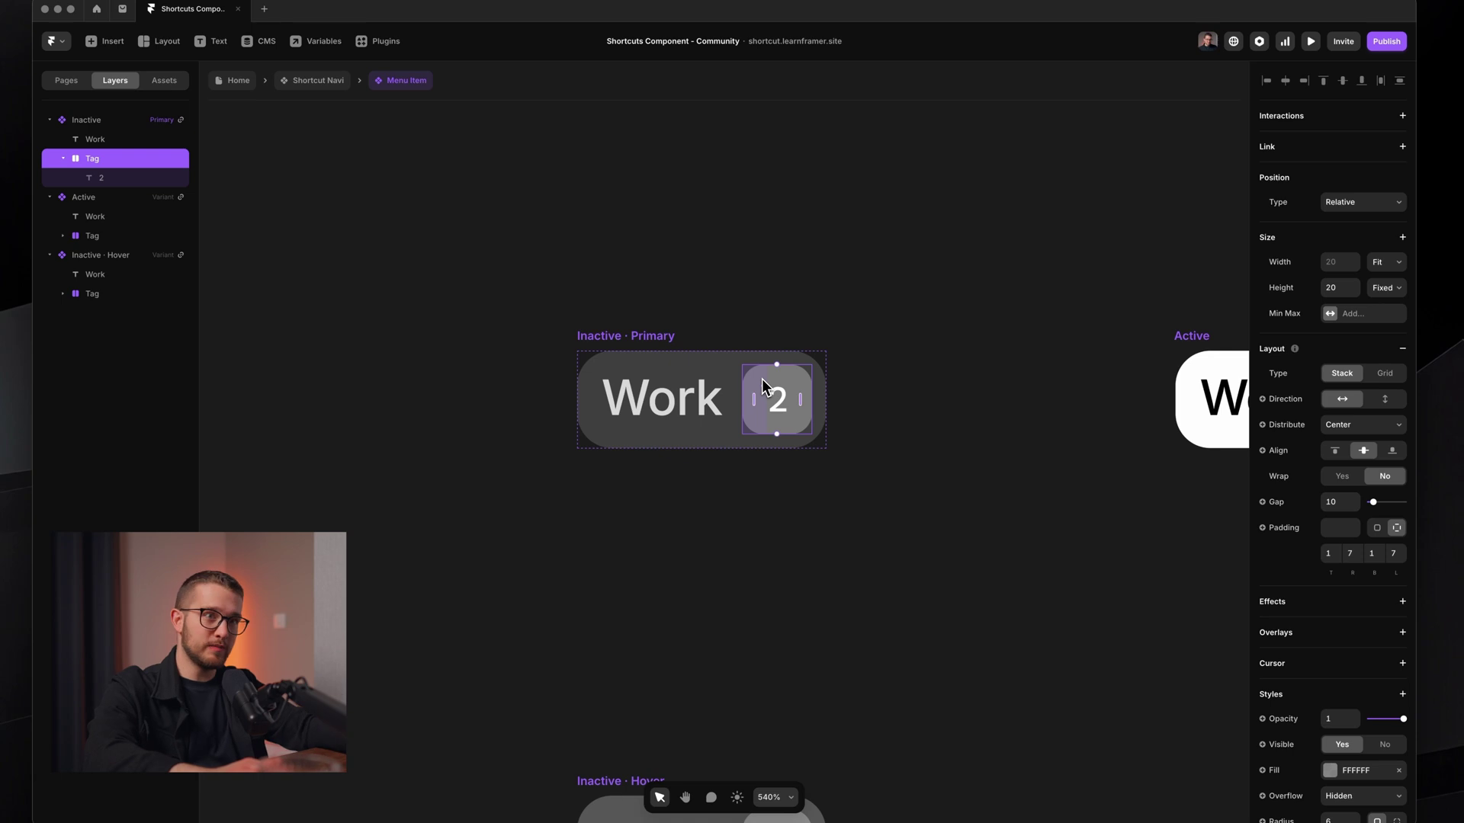
Try hiding and showing the Tag layer in the Inactive primary variant, leaving its visibility set to Yes
scroll(761, 379, up, 4)
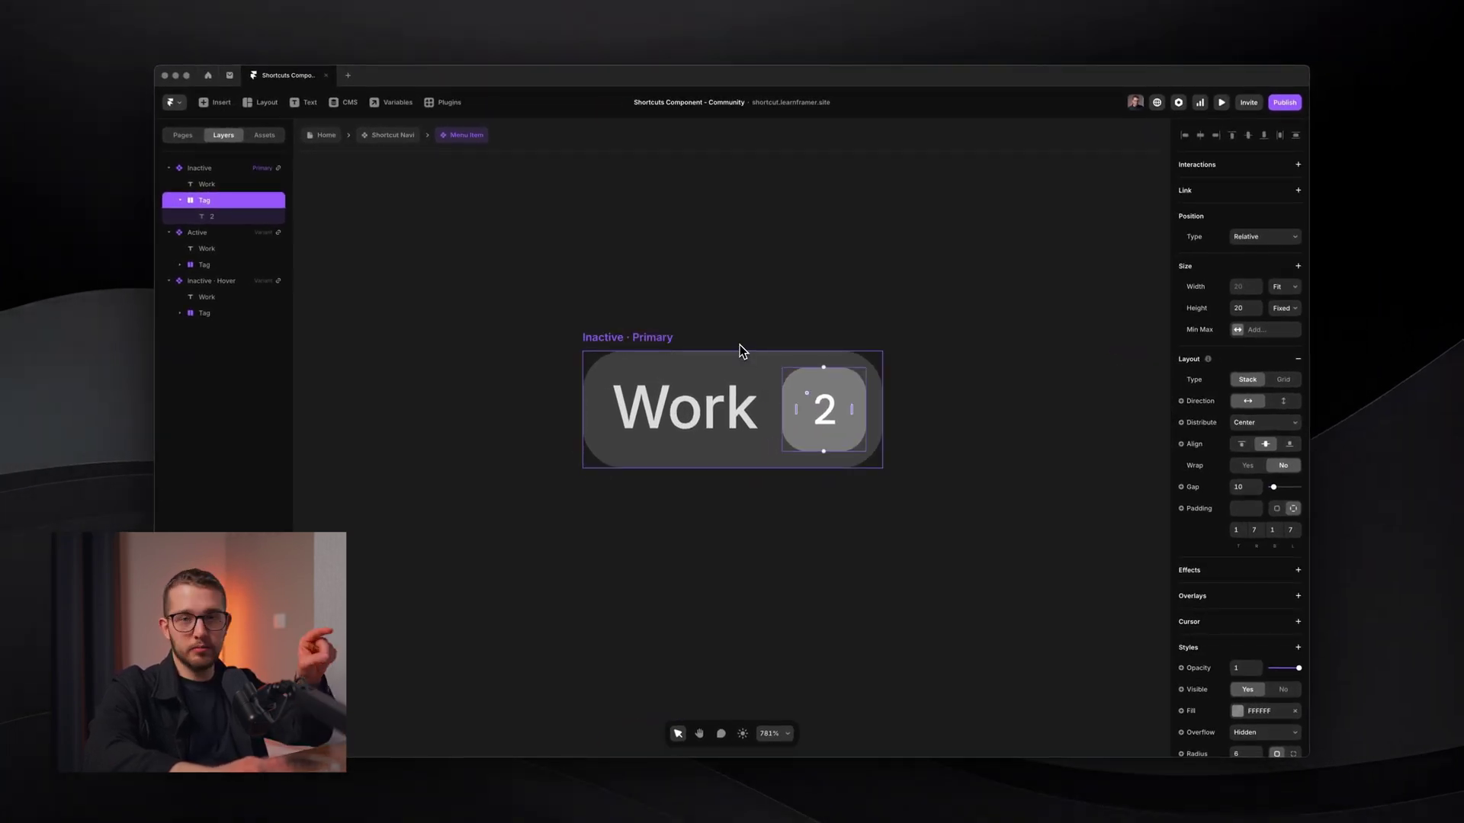
scroll(1252, 610, down, 5)
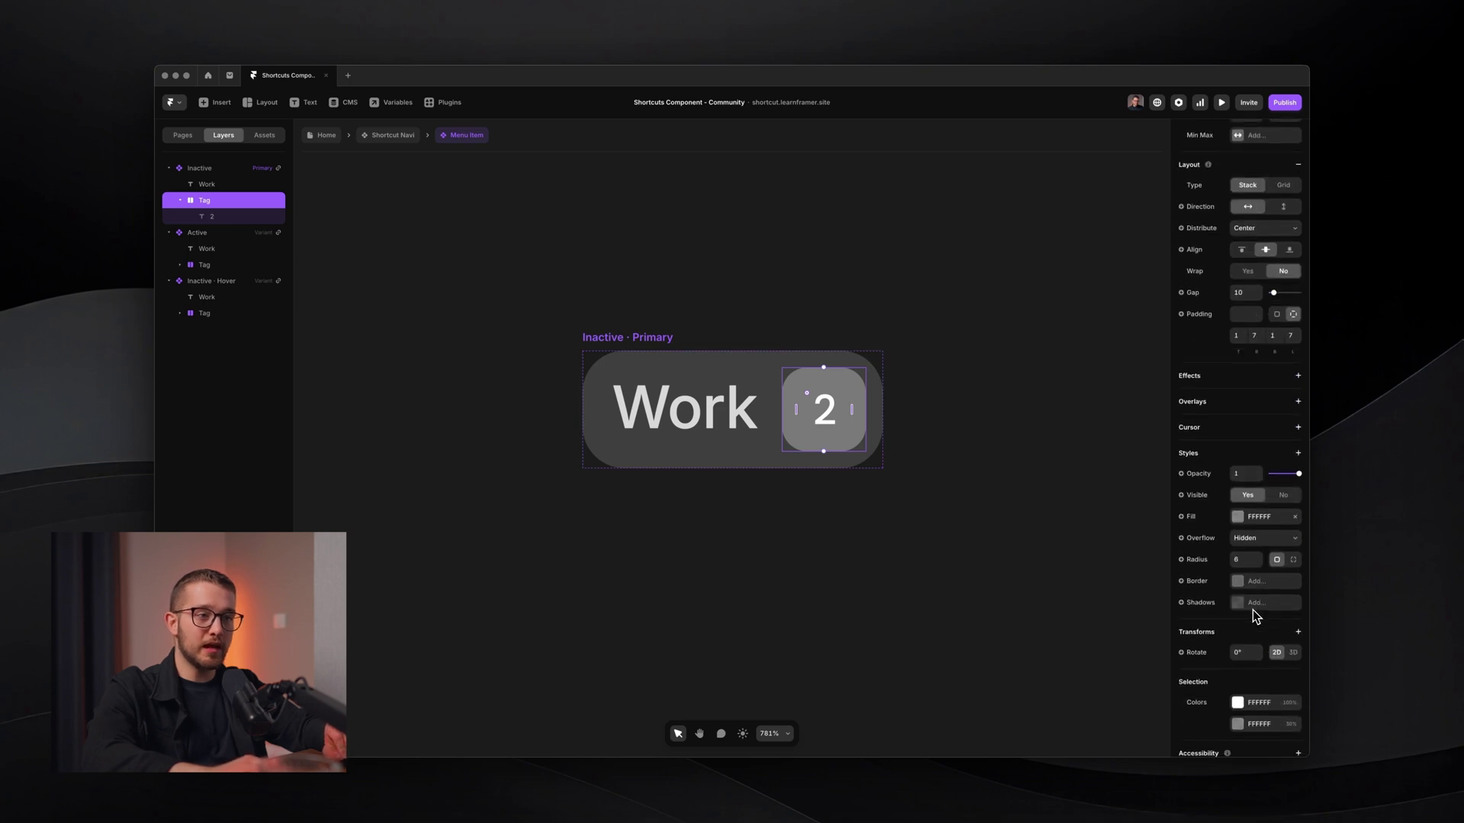
click(1274, 489)
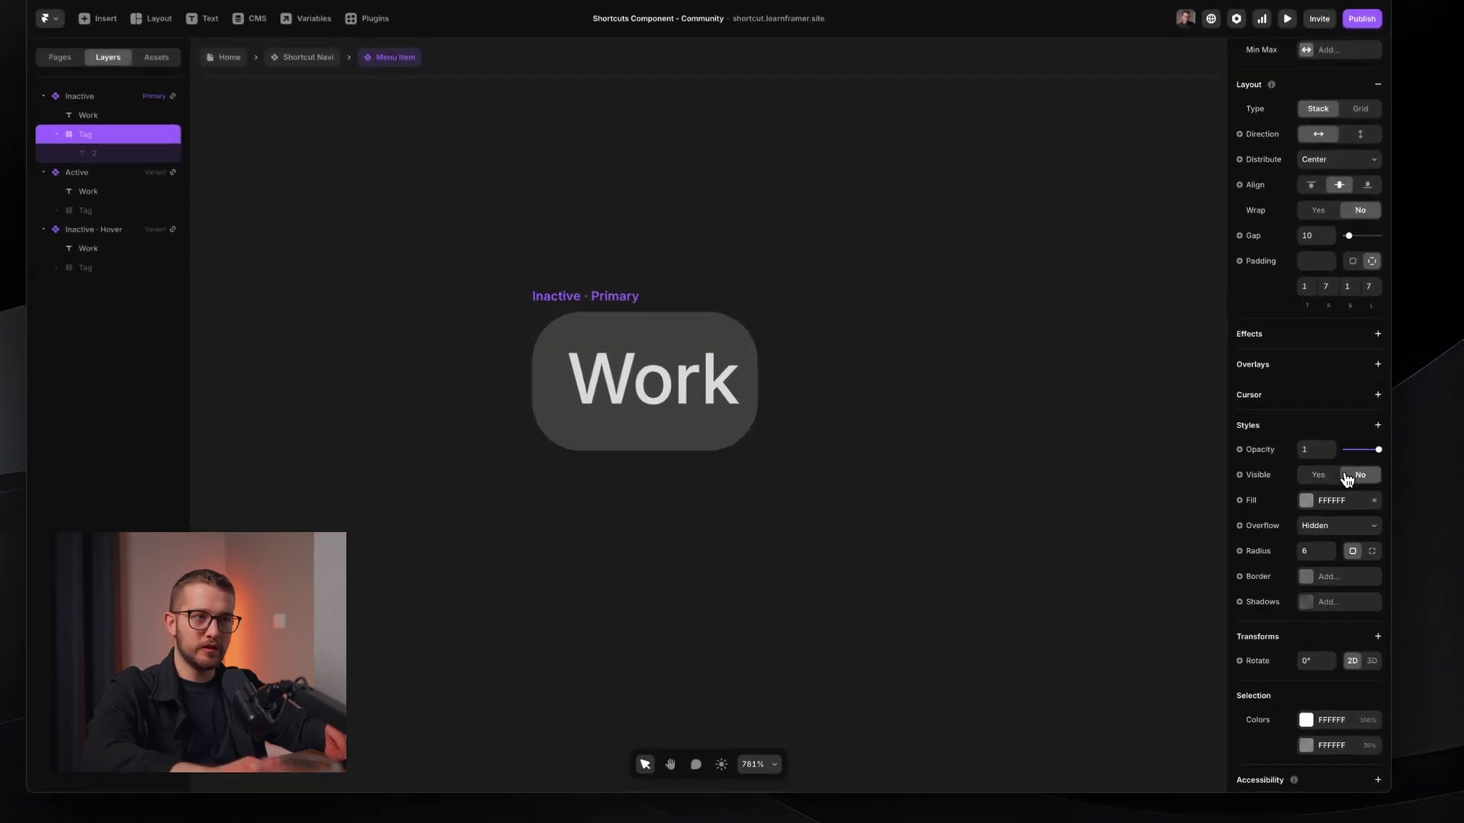
click(1318, 475)
click(1360, 475)
click(1319, 475)
click(1360, 475)
click(1318, 475)
click(1325, 476)
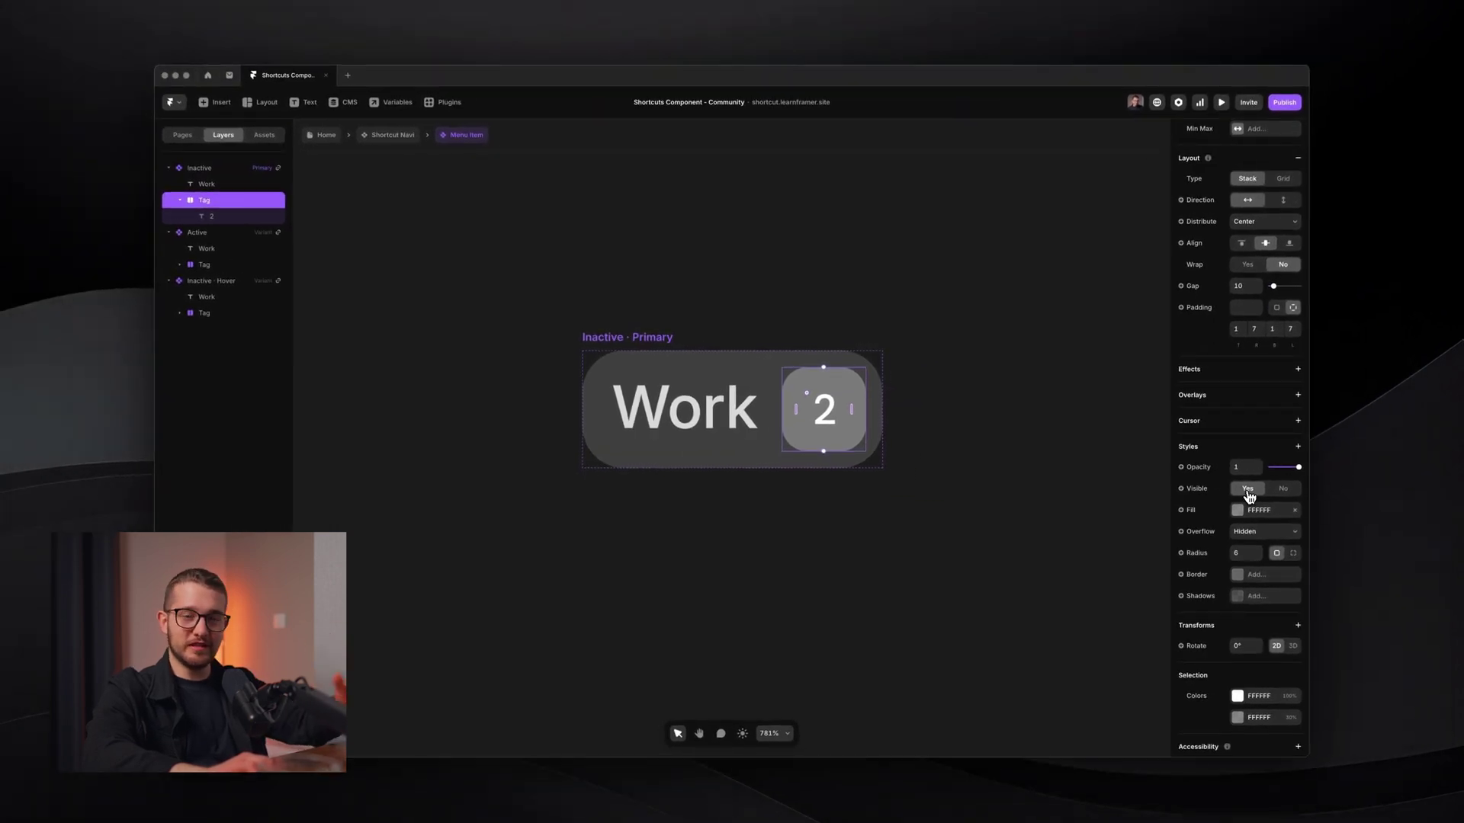
click(1283, 488)
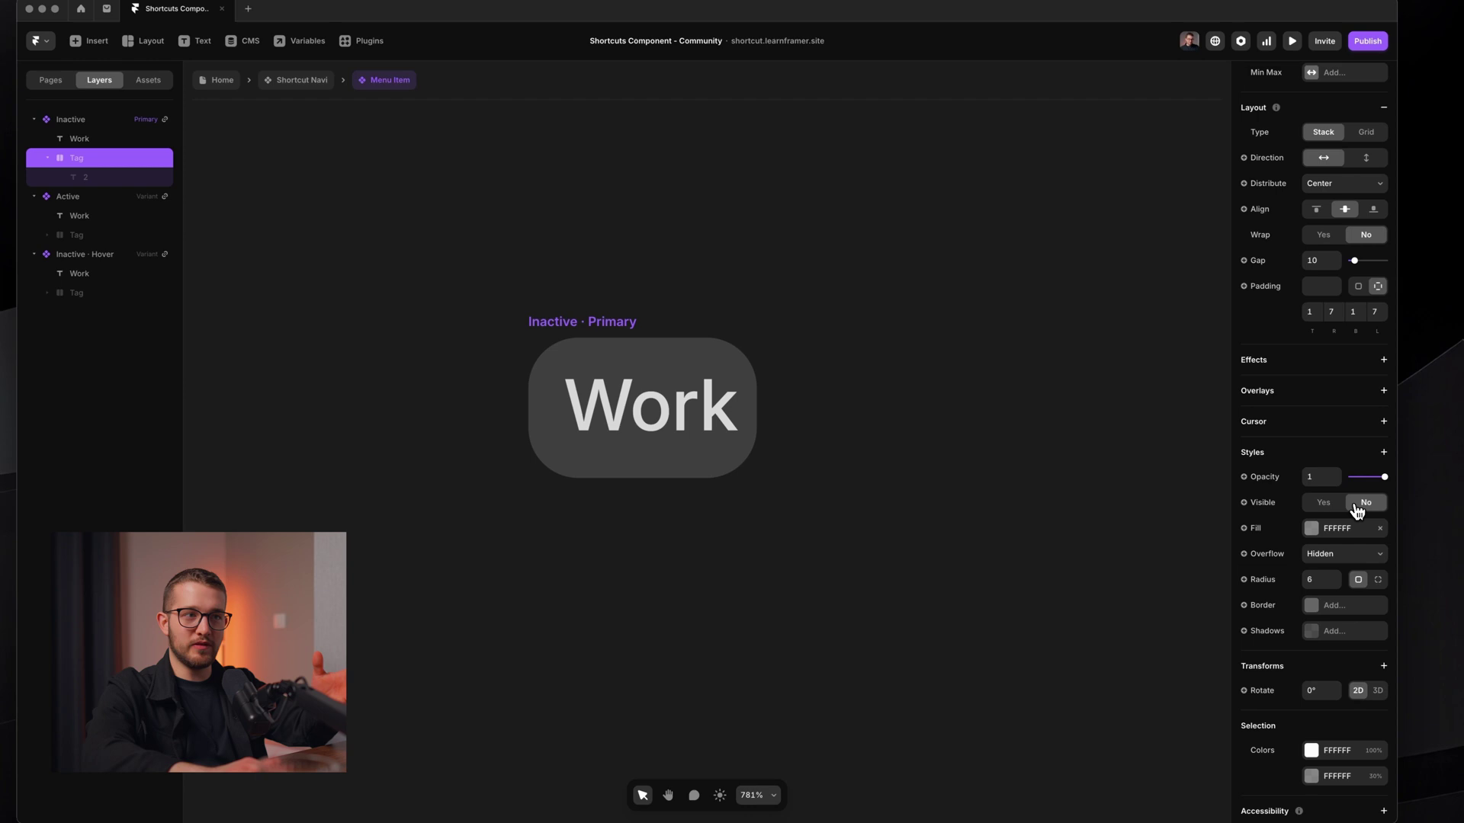
click(1327, 503)
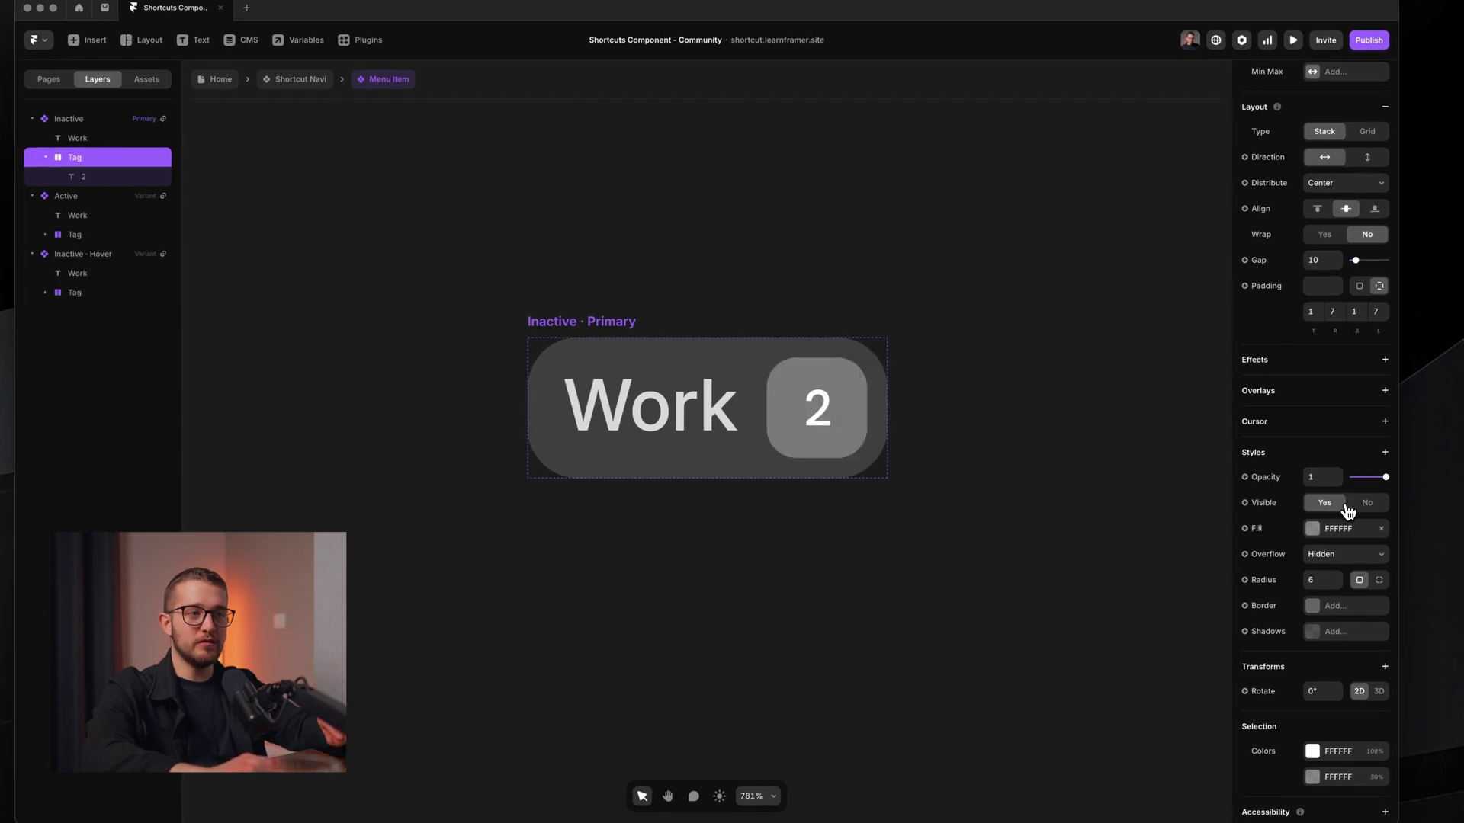
Create a variable named Phone for the Tag layer's visibility in the Menu Item component
click(1274, 507)
mouse_move(1296, 573)
mouse_move(1209, 584)
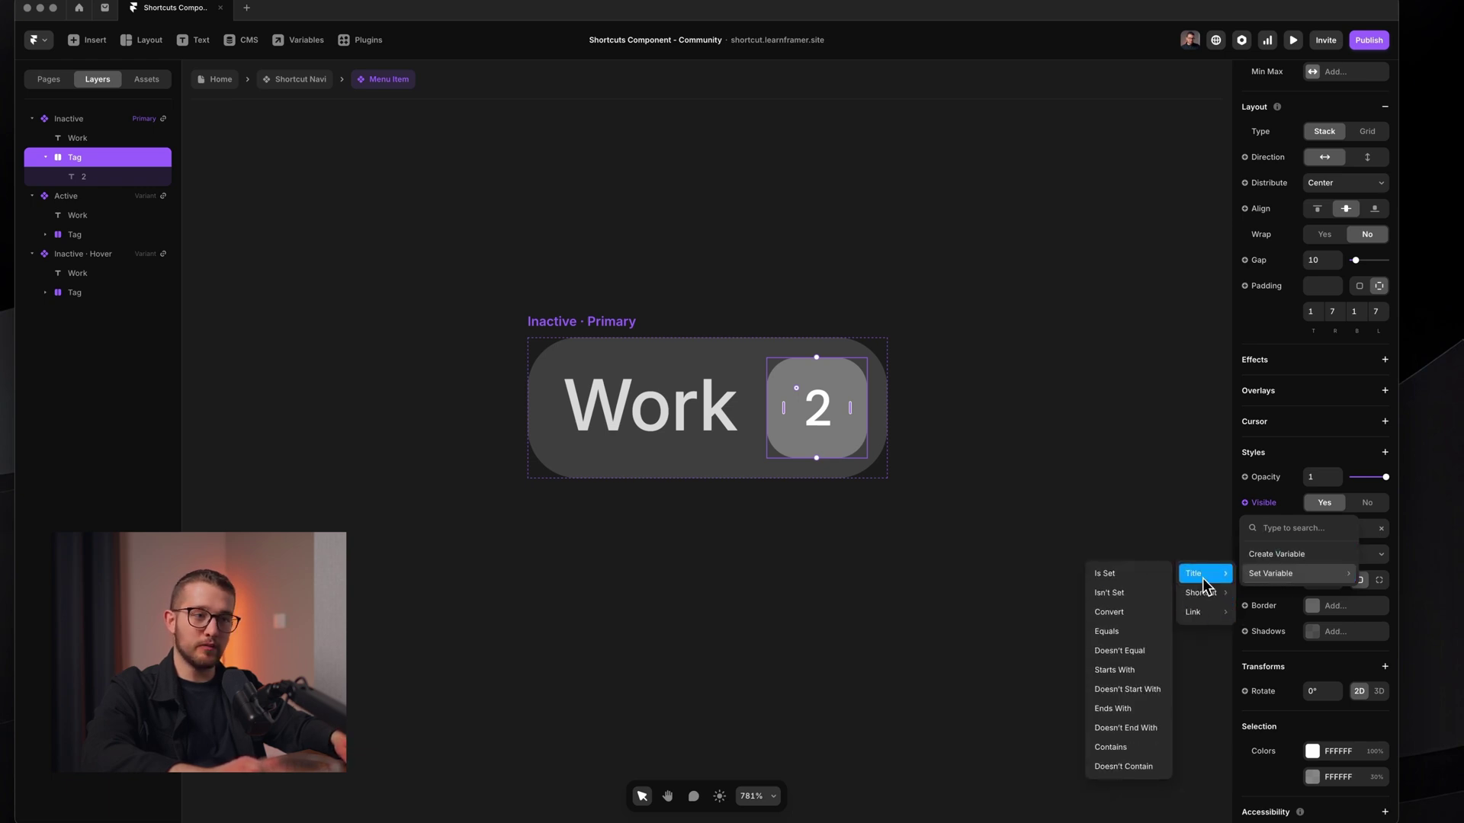
click(1273, 556)
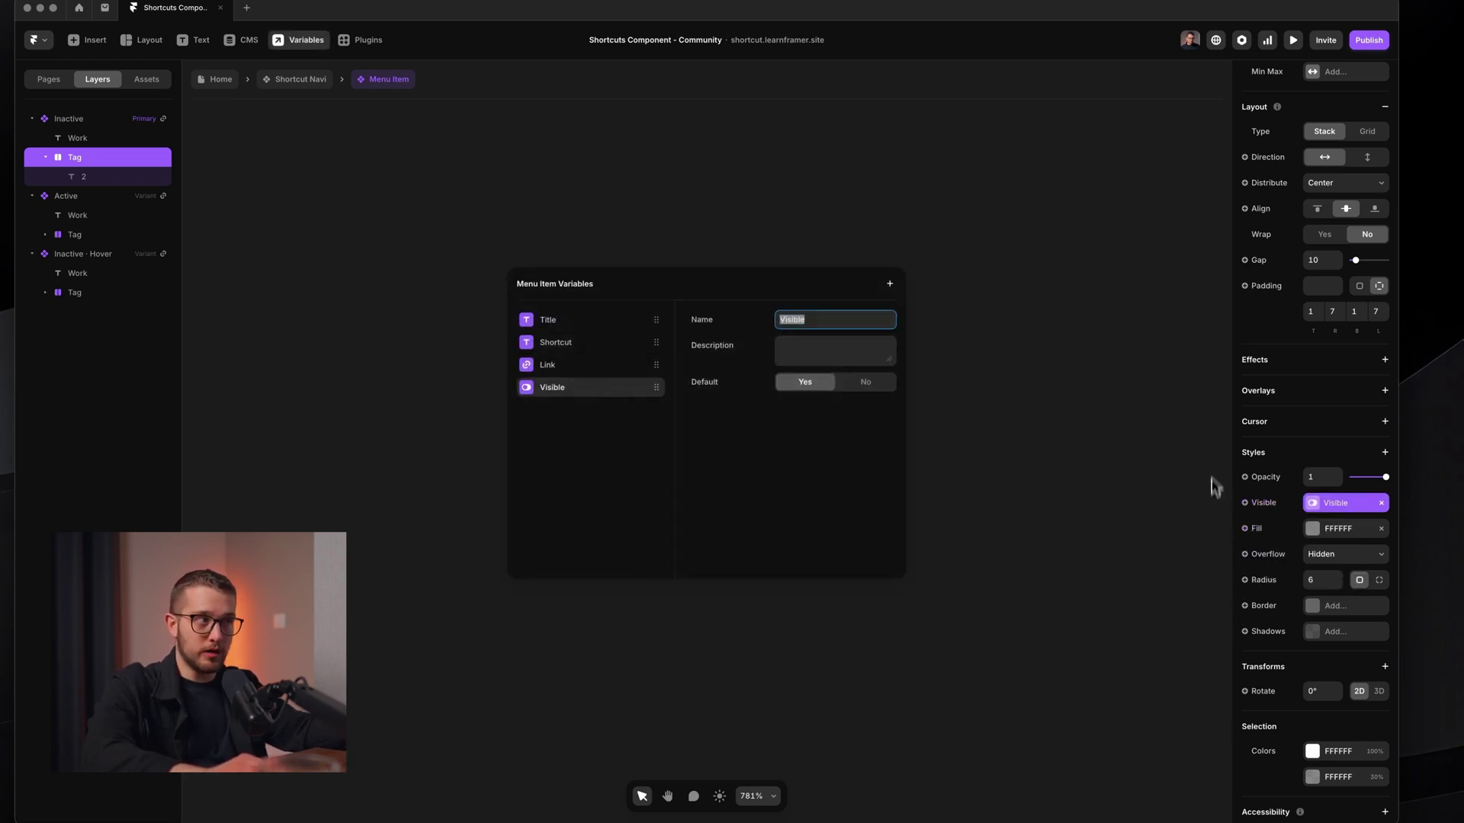
text(Phone)
key(Return)
click(802, 250)
scroll(808, 255, right, 3)
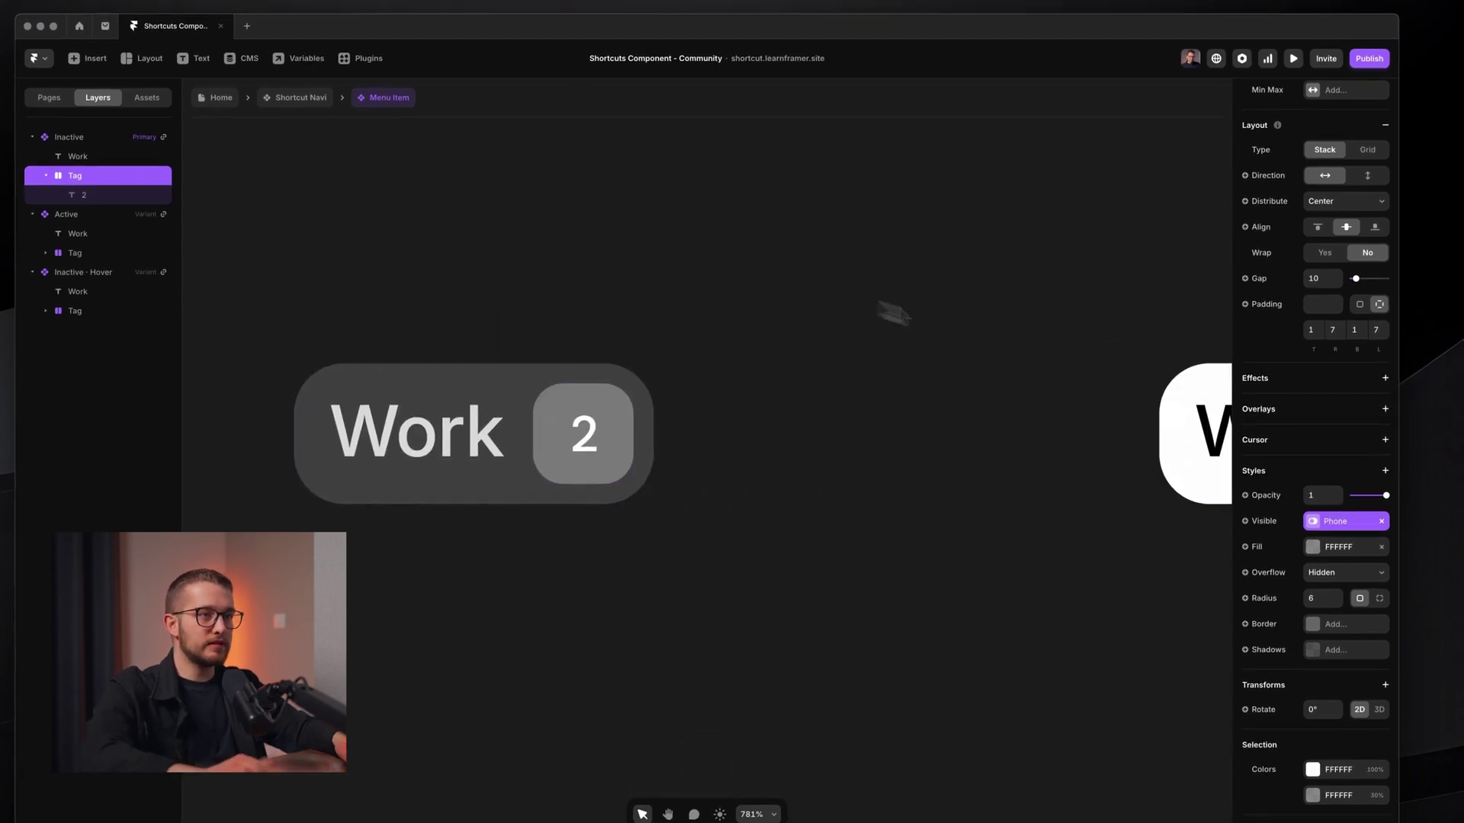
Open the Phone variable and toggle its default between No and Yes to compare the menu item variants
click(1335, 521)
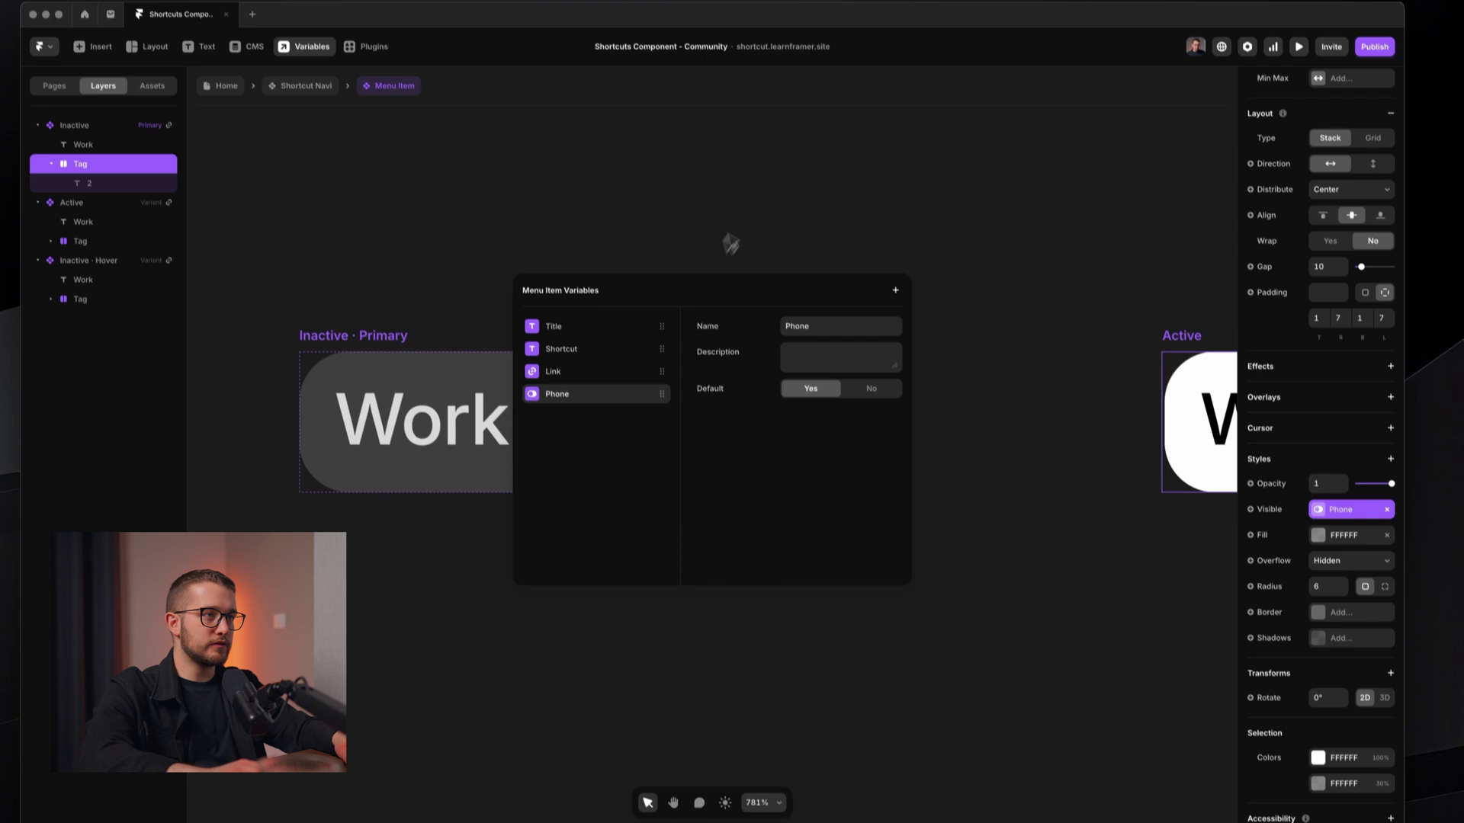
click(732, 222)
scroll(733, 221, down, 2)
scroll(734, 221, down, 3)
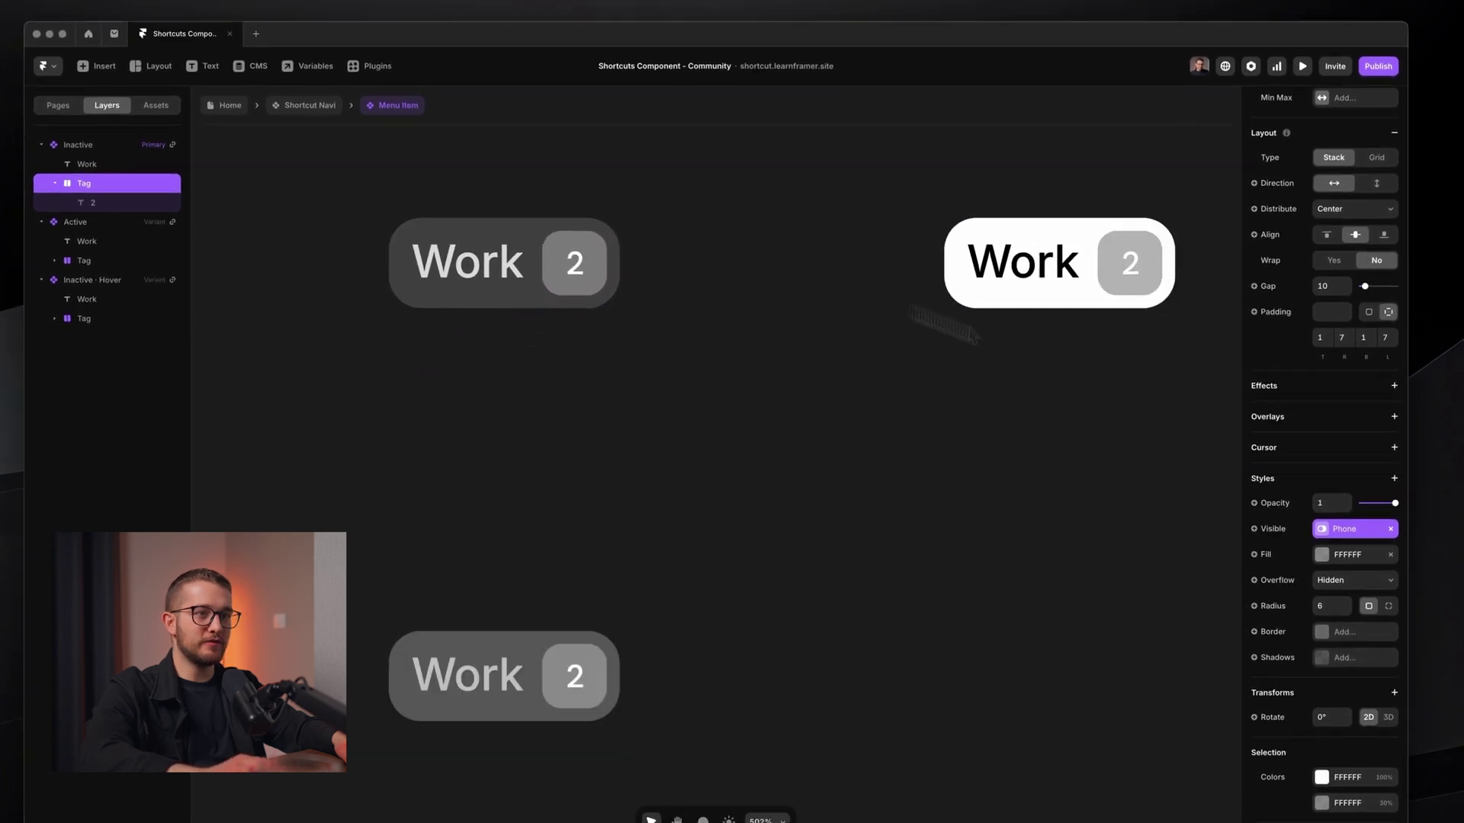
click(1346, 531)
click(879, 412)
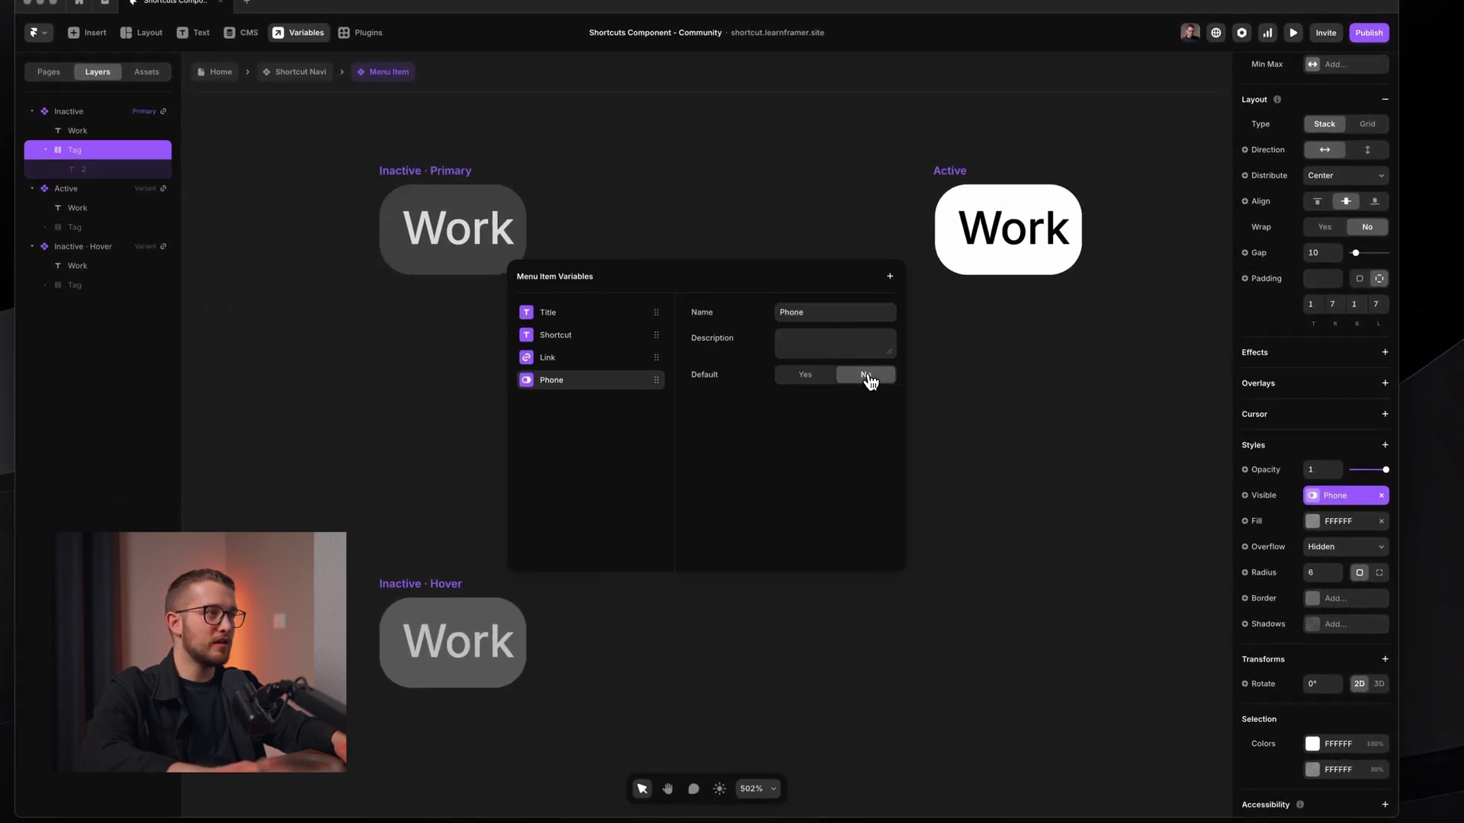
click(799, 375)
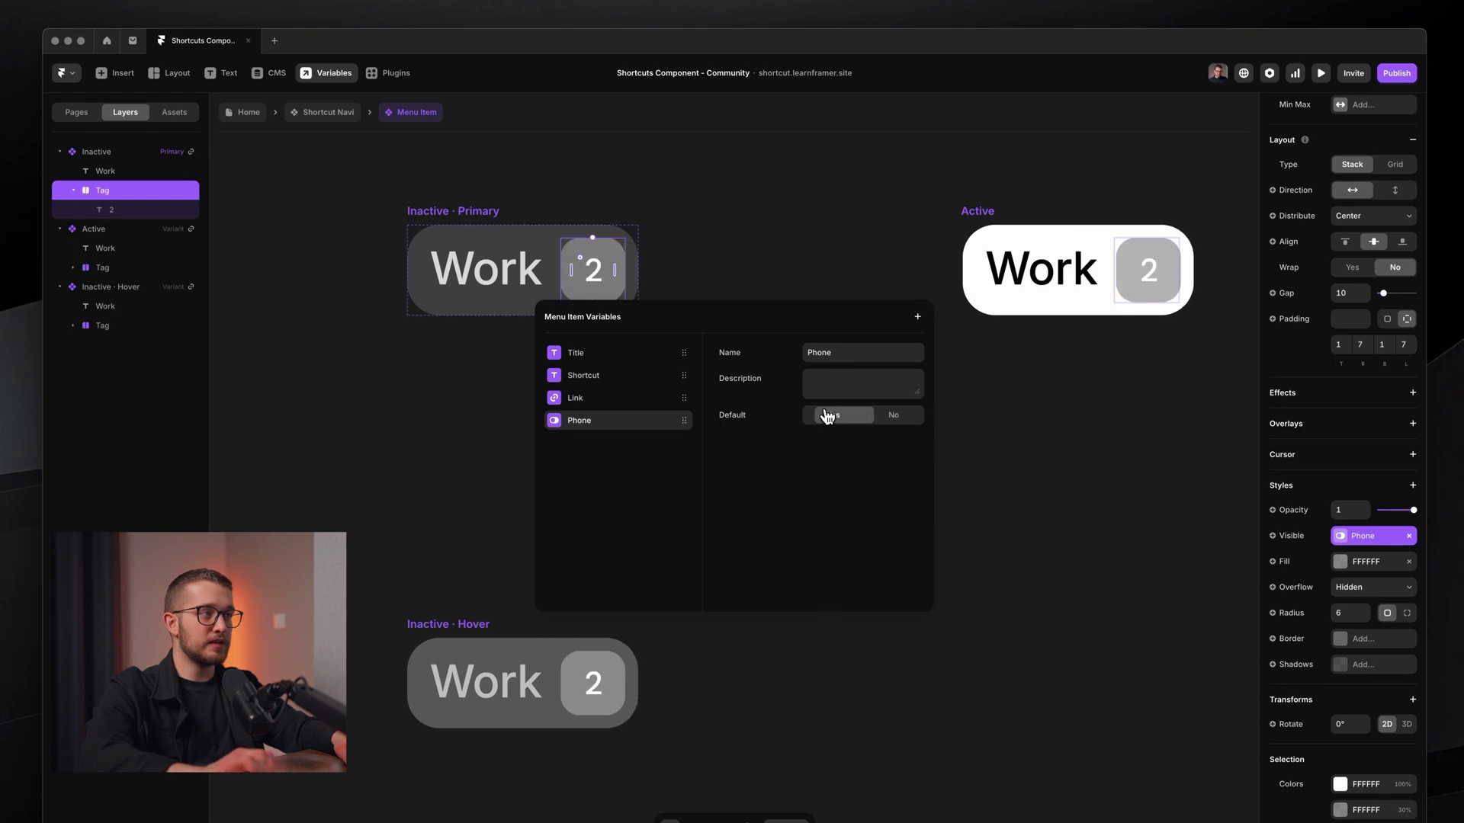
click(900, 418)
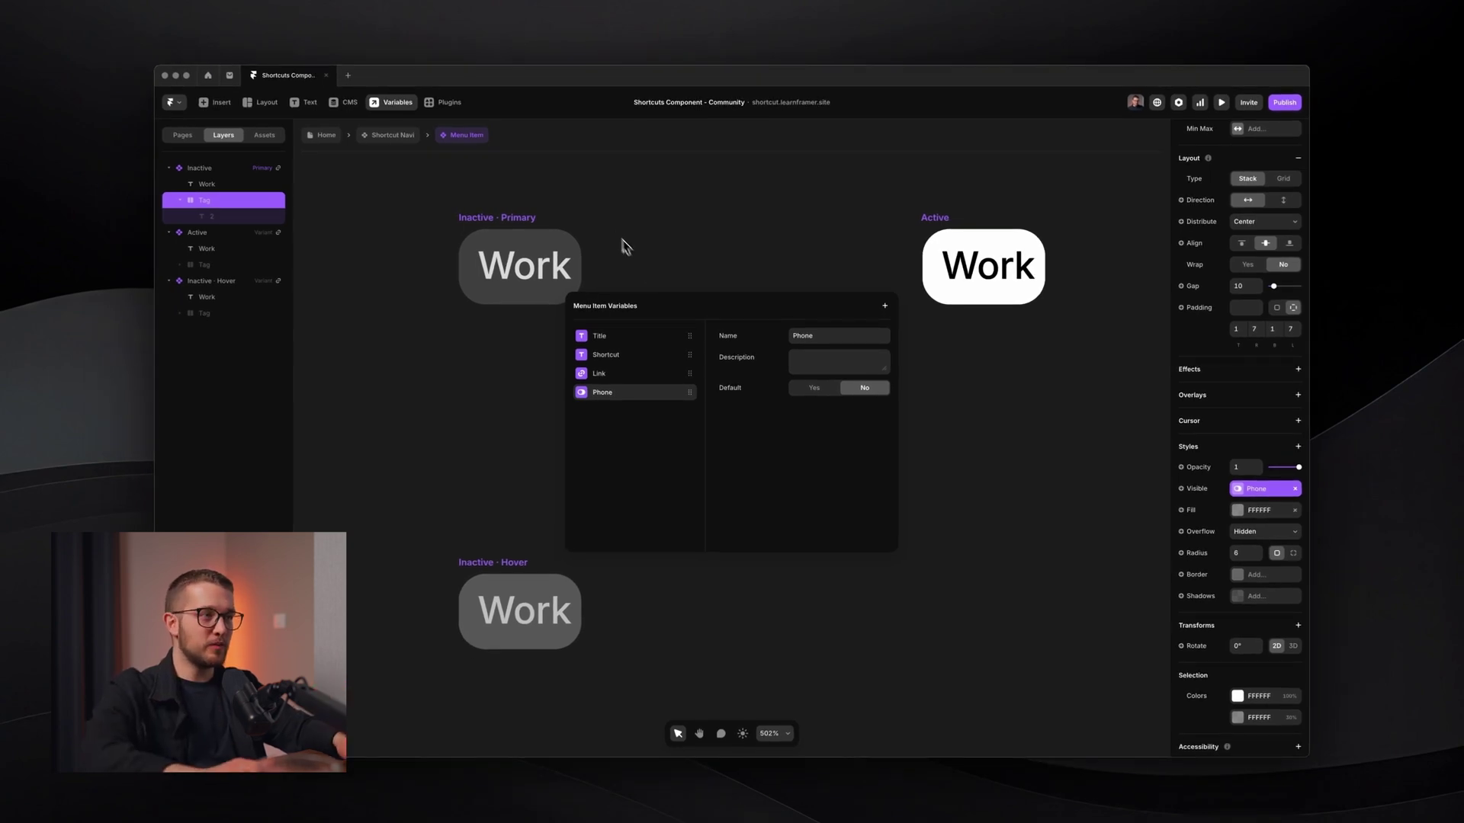
click(814, 387)
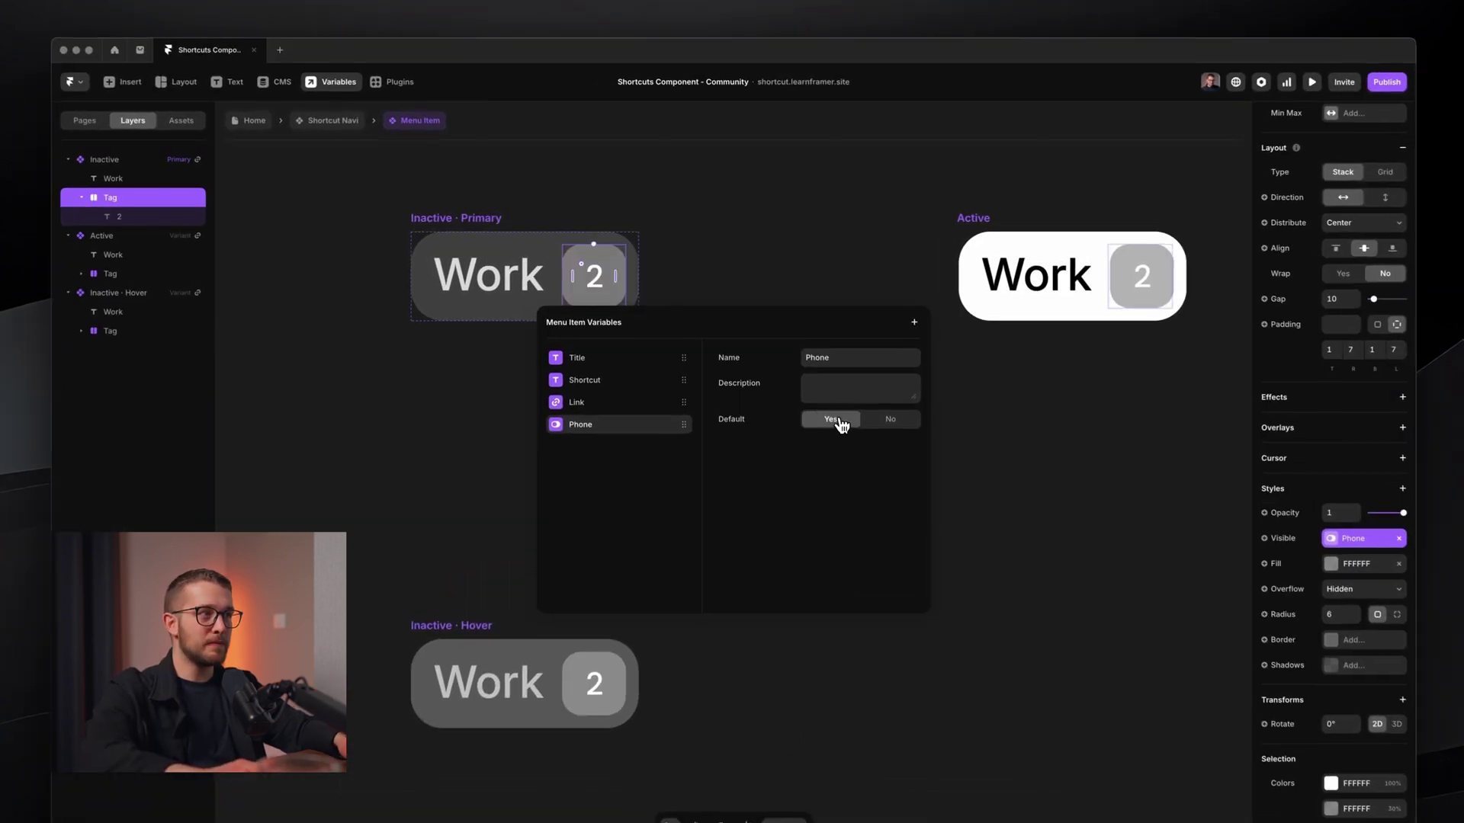
key(shift+super+4)
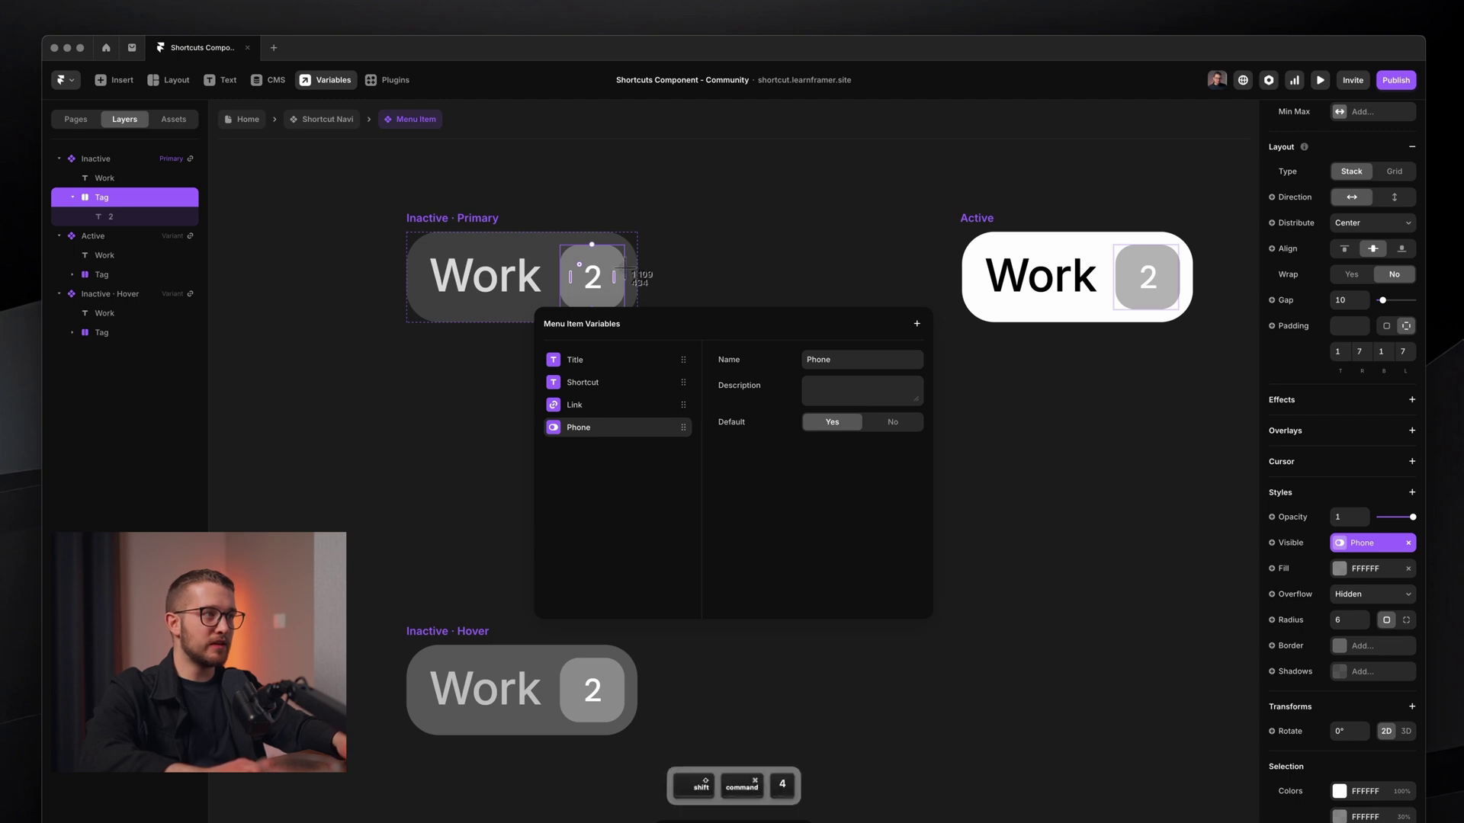
drag(628, 272, 657, 257)
key(space)
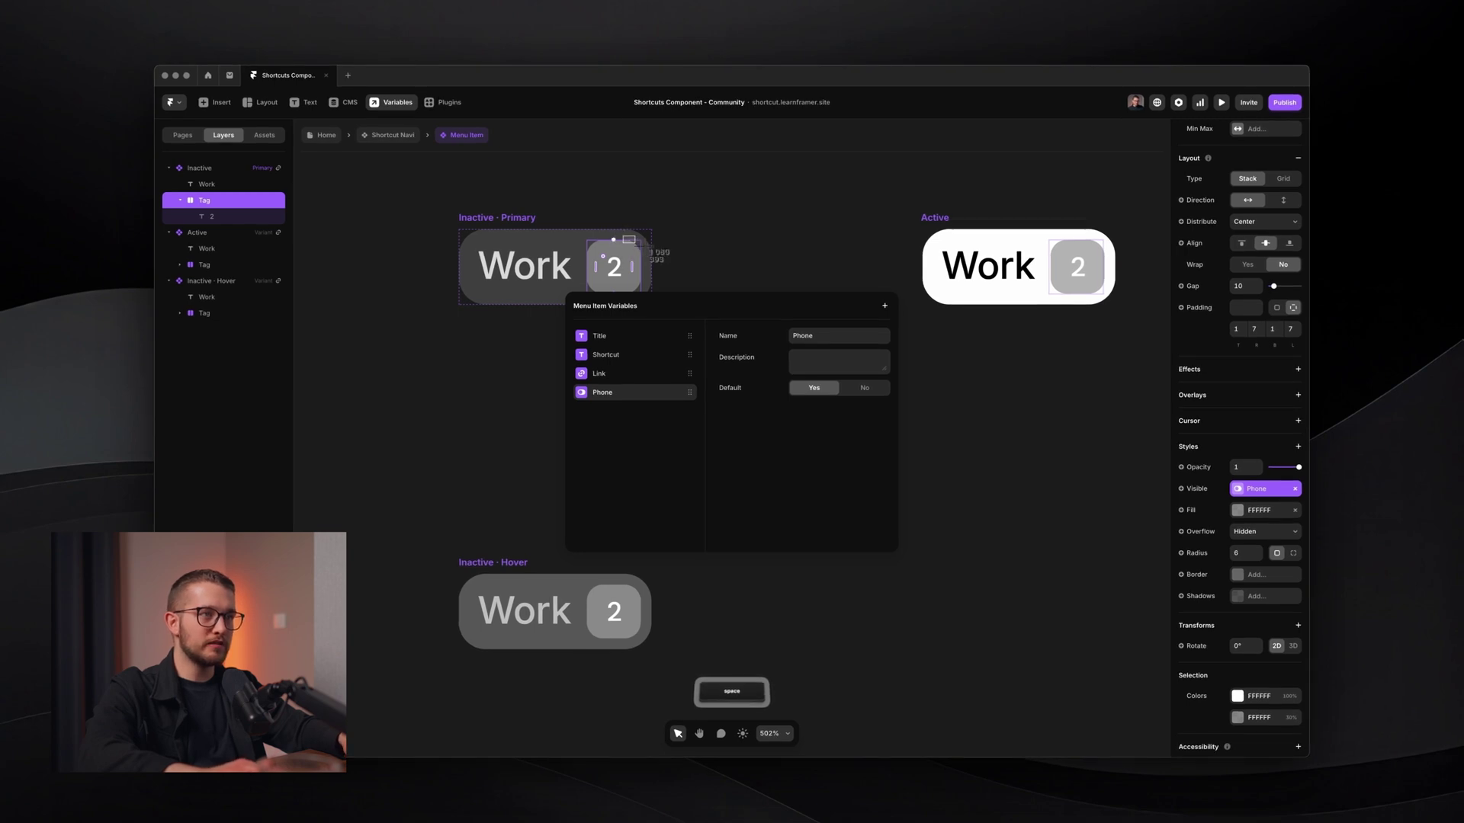
key(Escape)
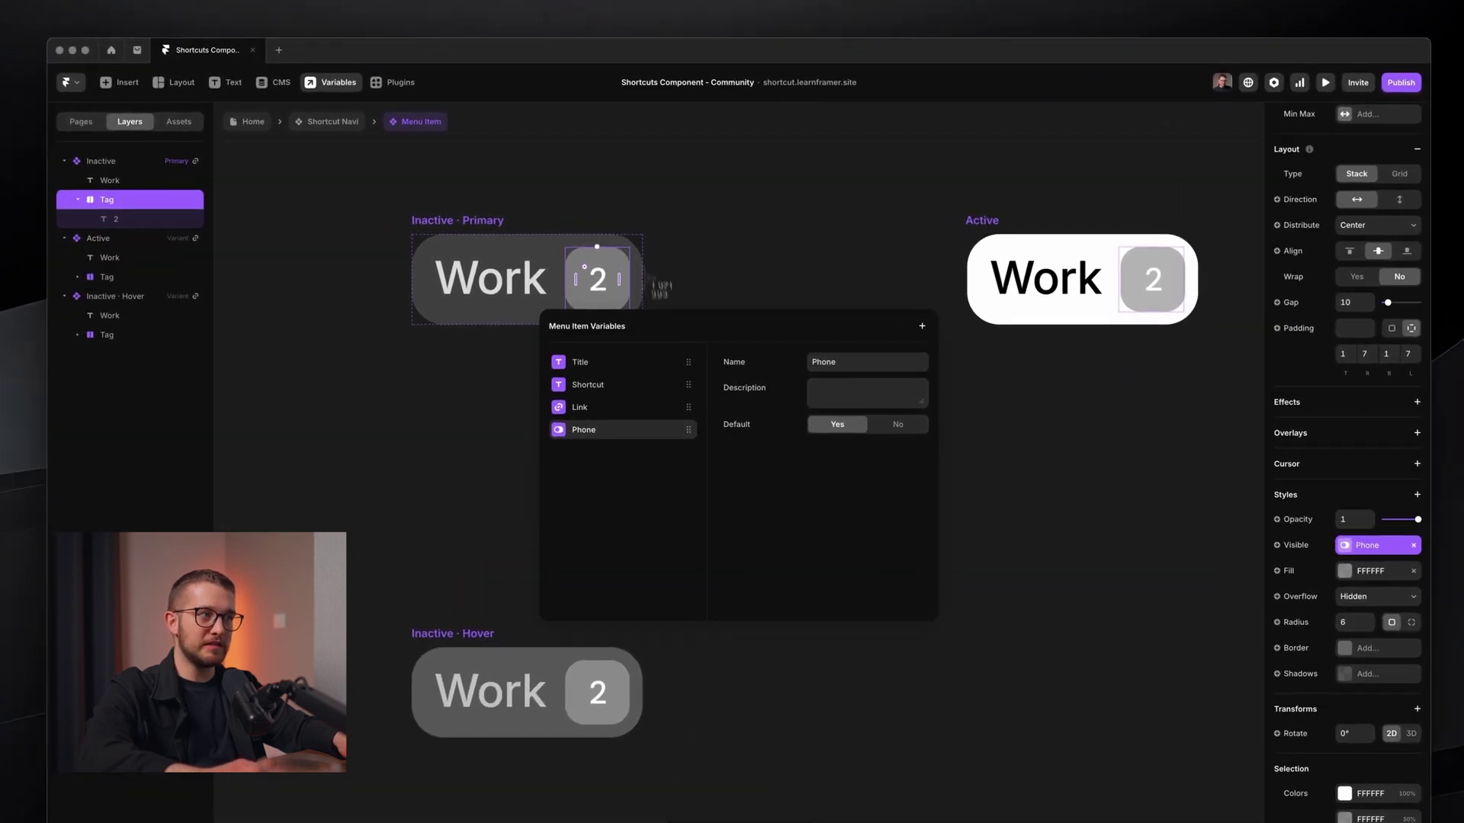
Check the Inactive variant with the Phone variable's default at No, then restore the default to Yes
click(897, 425)
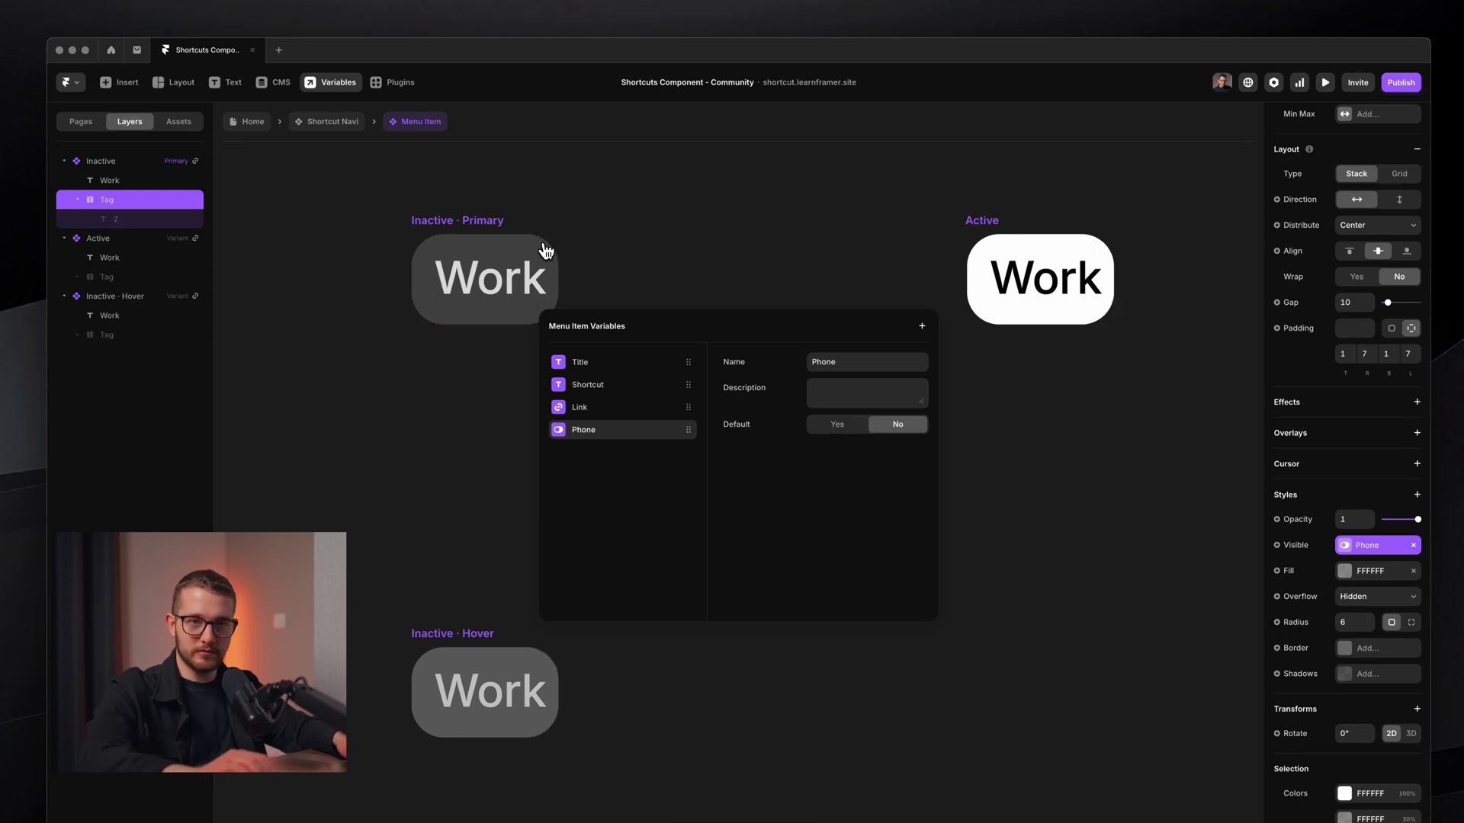
key(super+shift+4)
drag(548, 263, 531, 306)
key(space)
key(Escape)
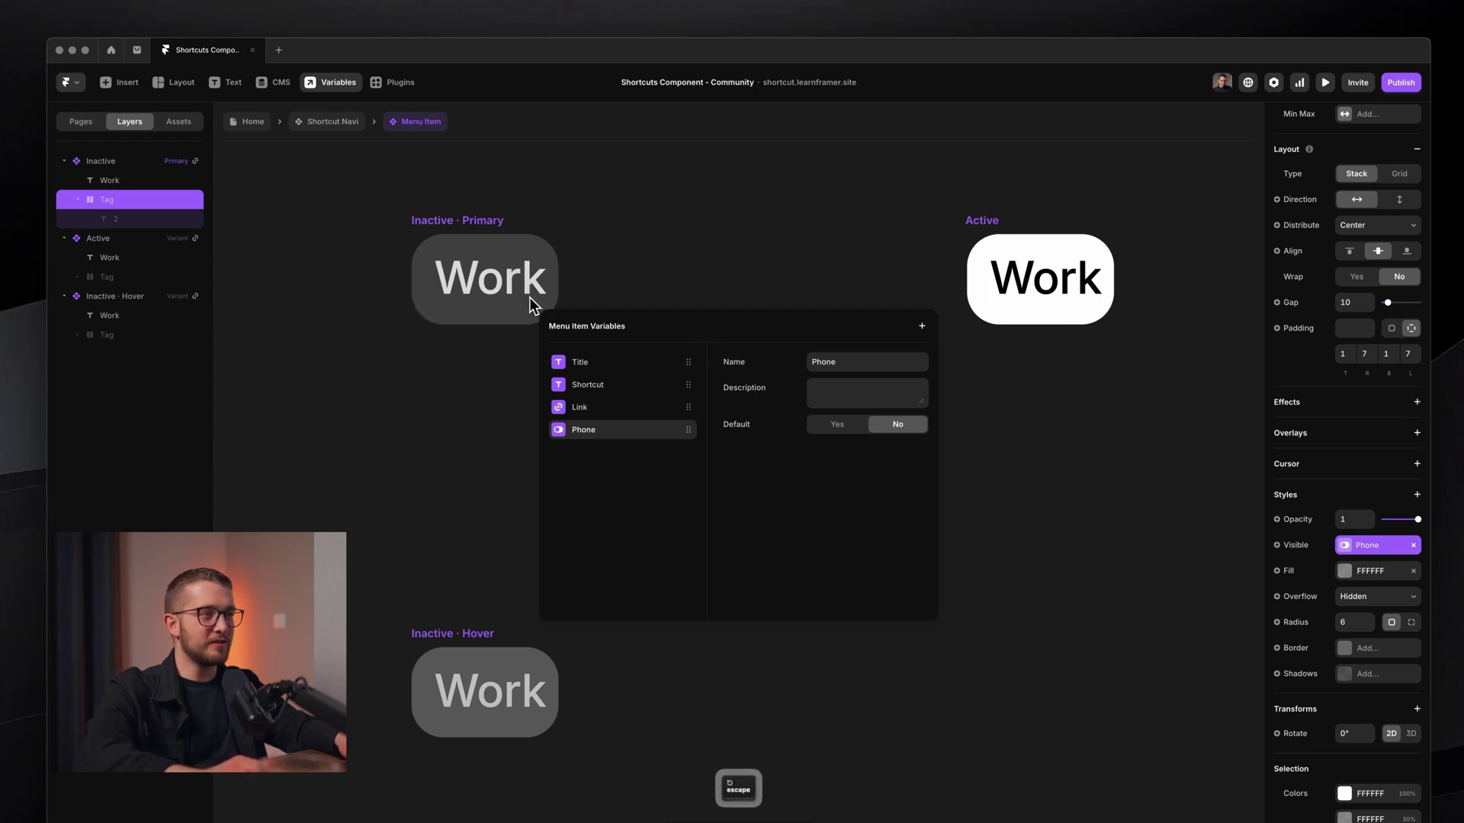
click(853, 433)
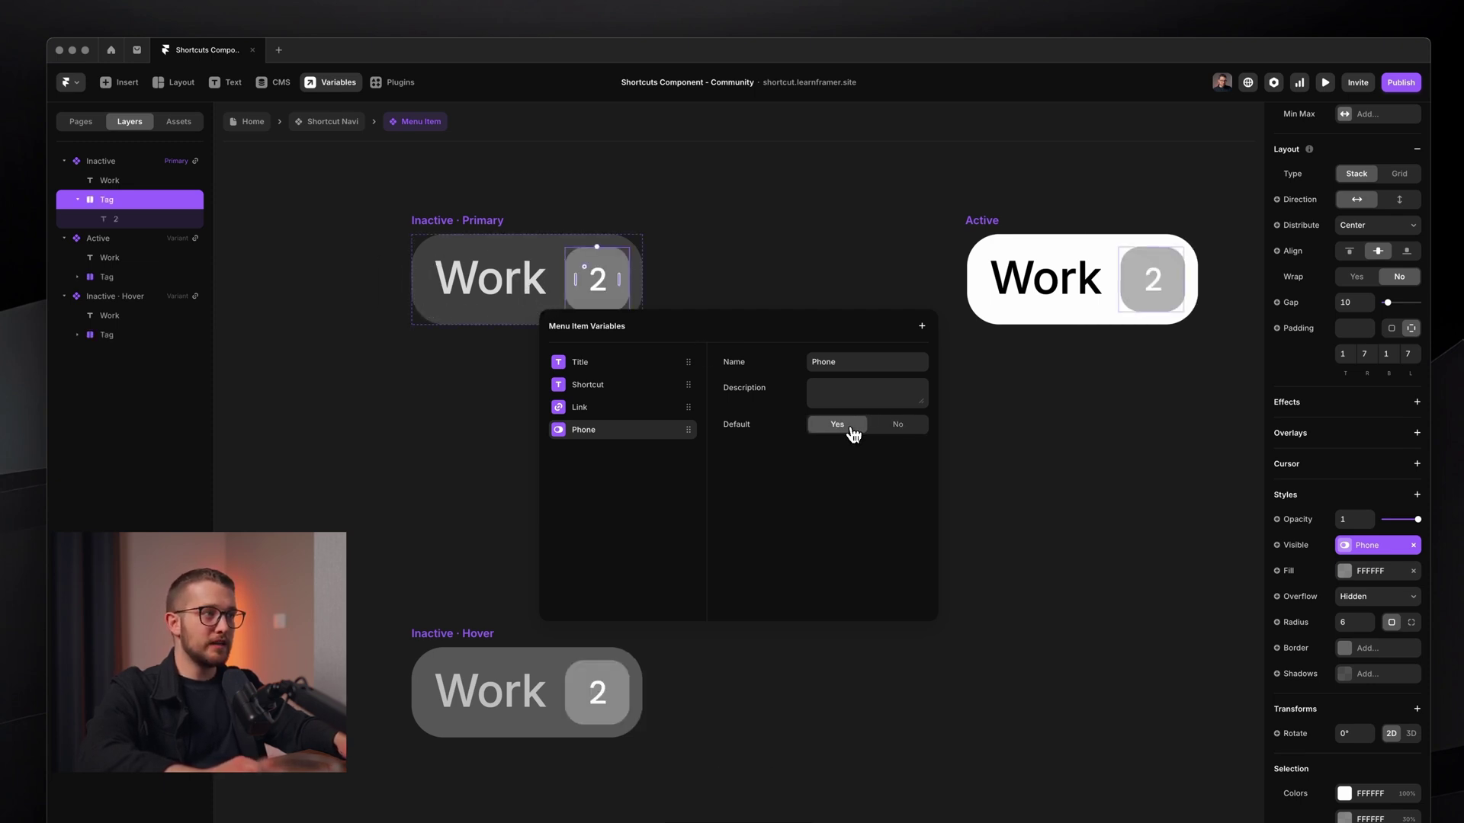
Bind the Inactive primary variant's padding to the Phone variable with a Convert transform
click(757, 270)
click(516, 221)
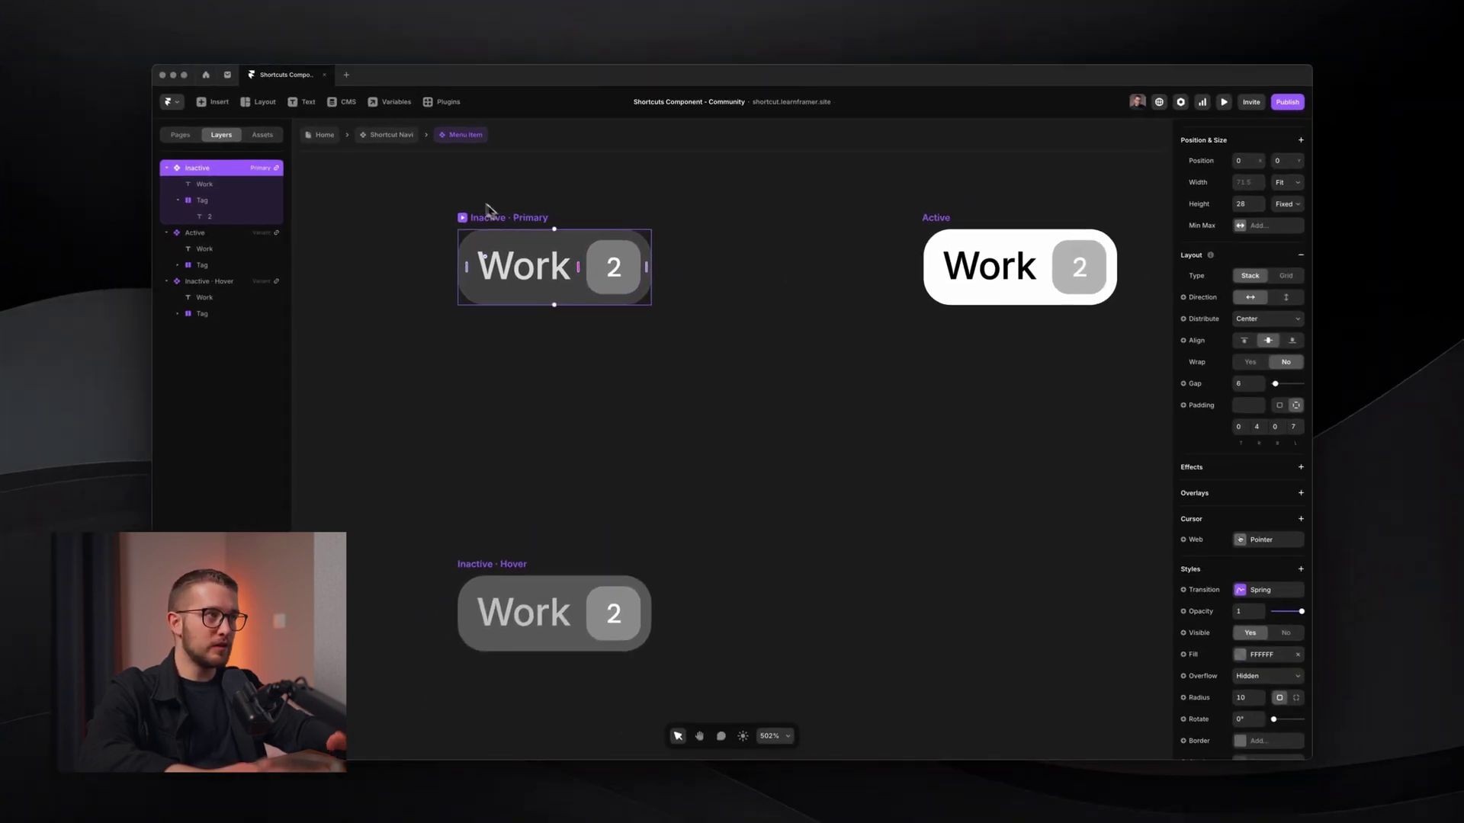
click(1206, 408)
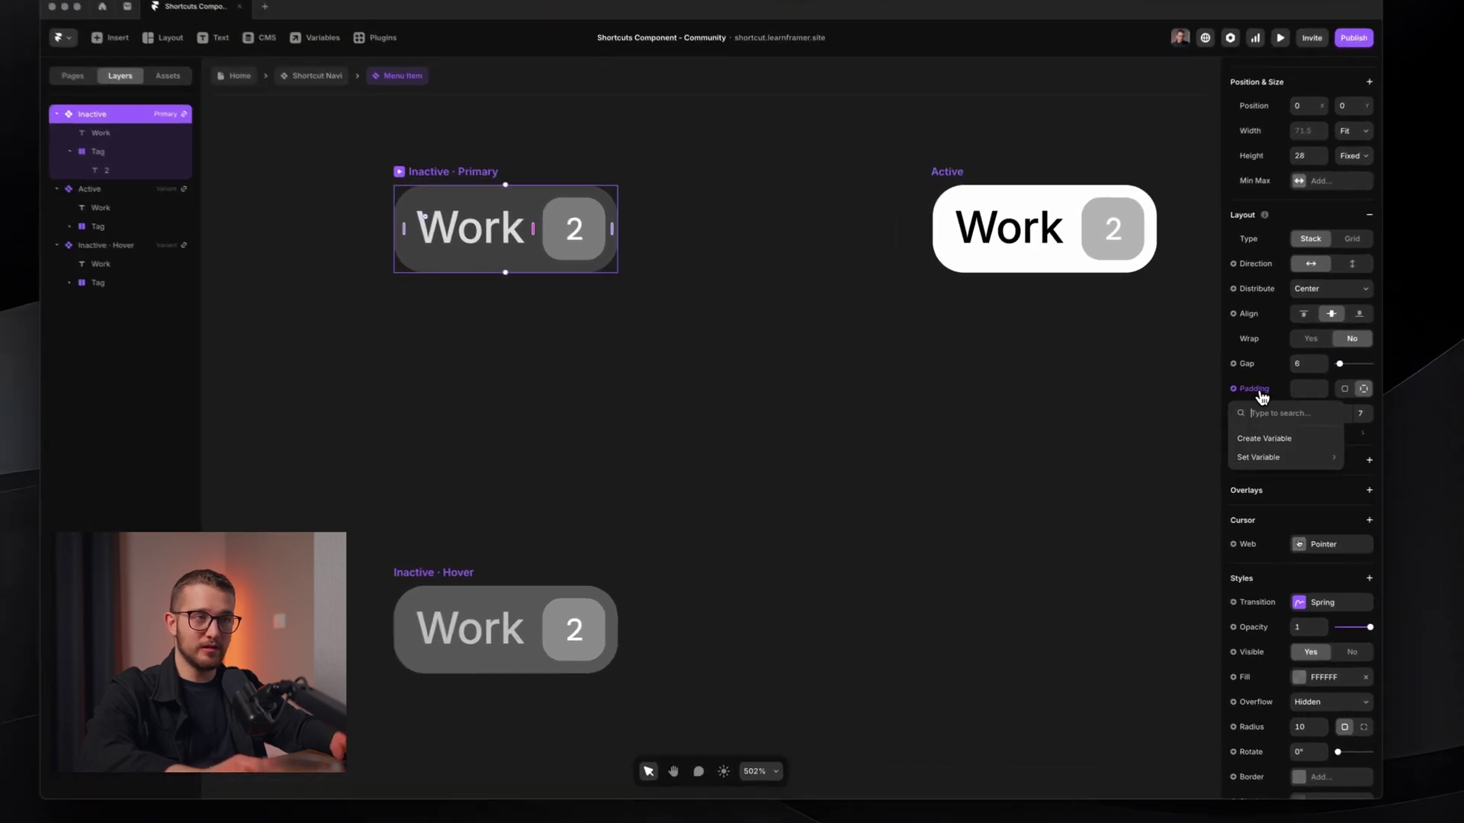
click(1195, 411)
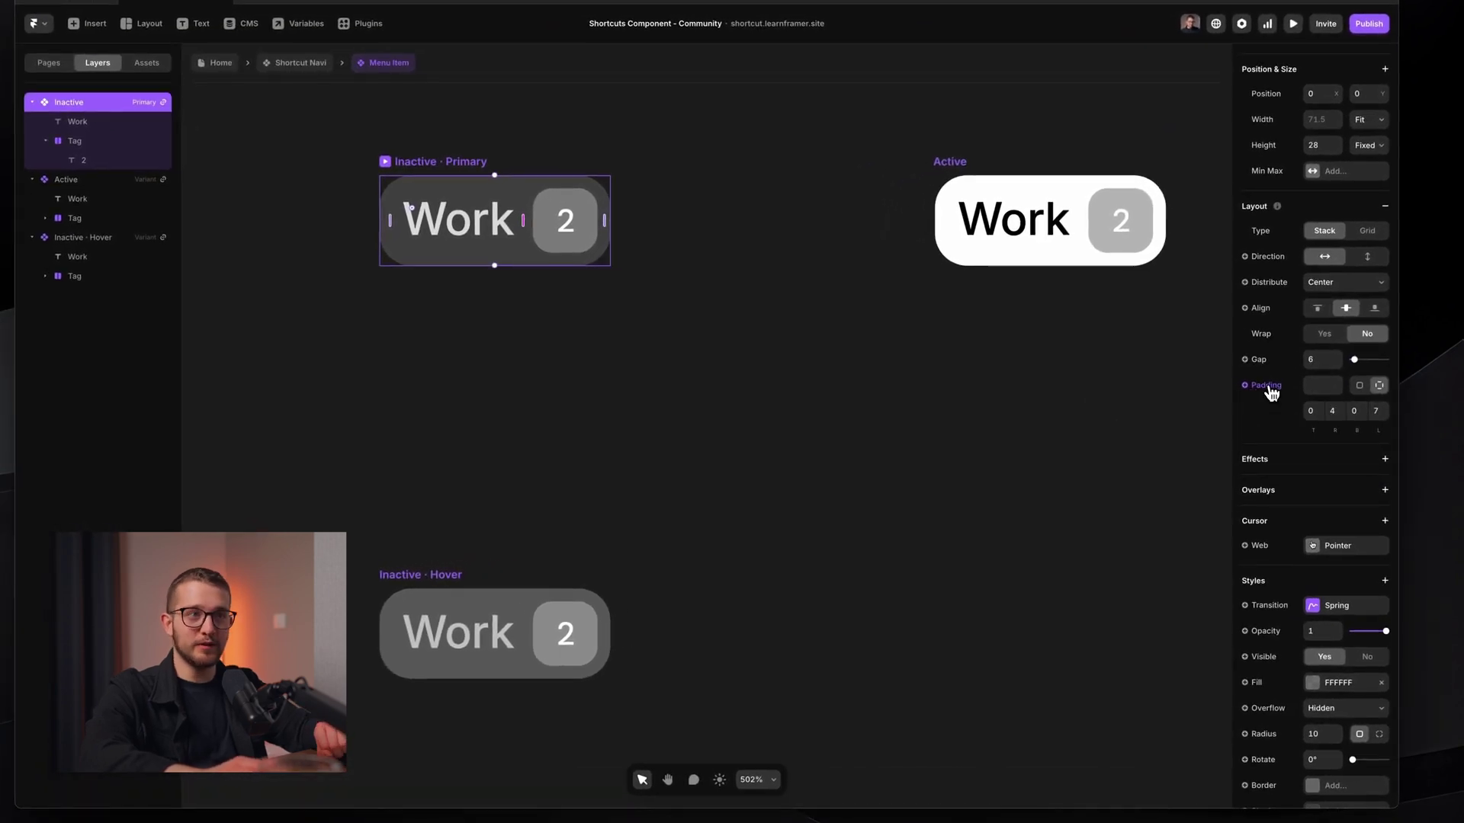
click(1267, 387)
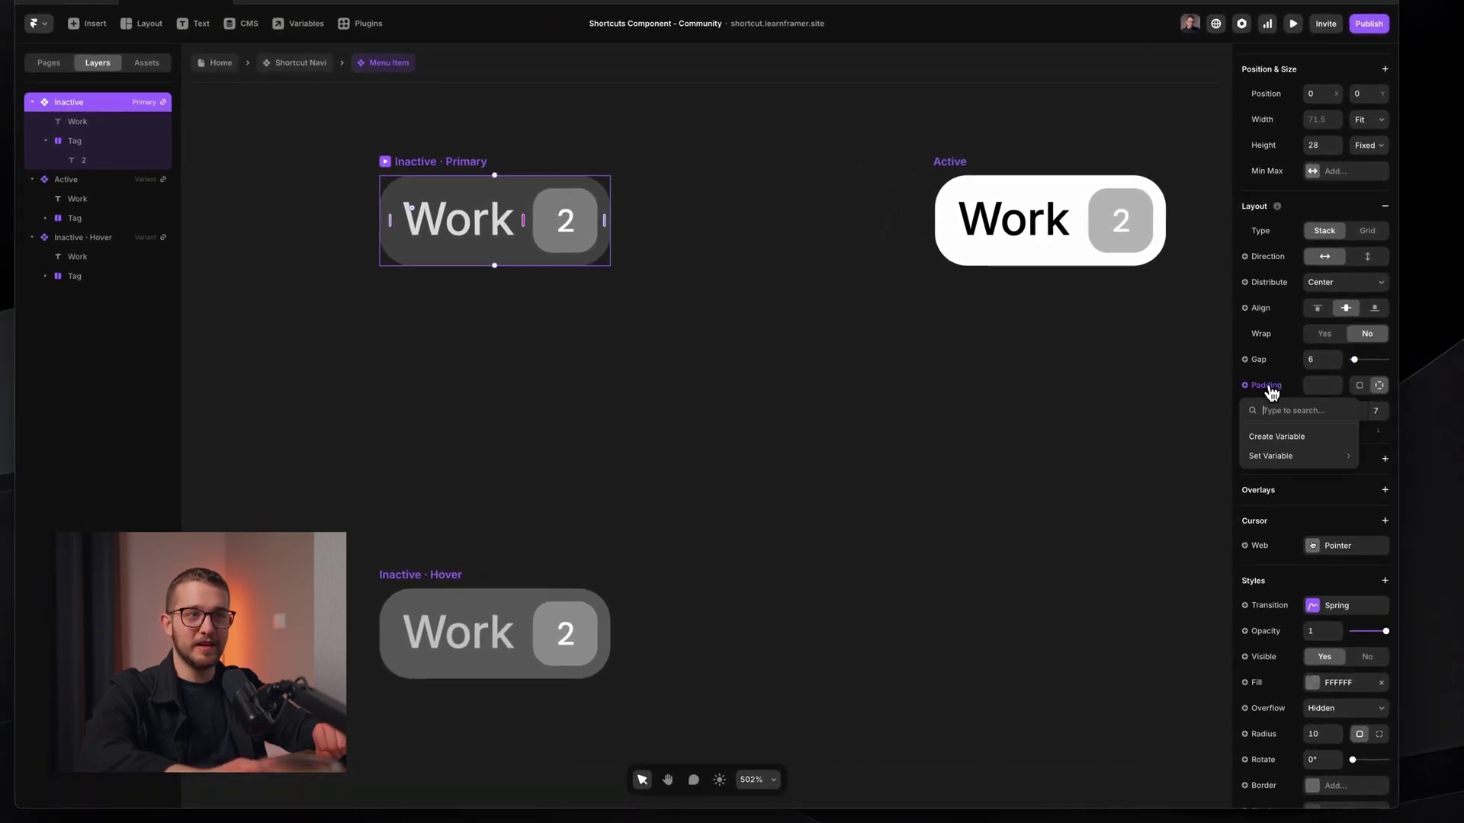
mouse_move(1281, 458)
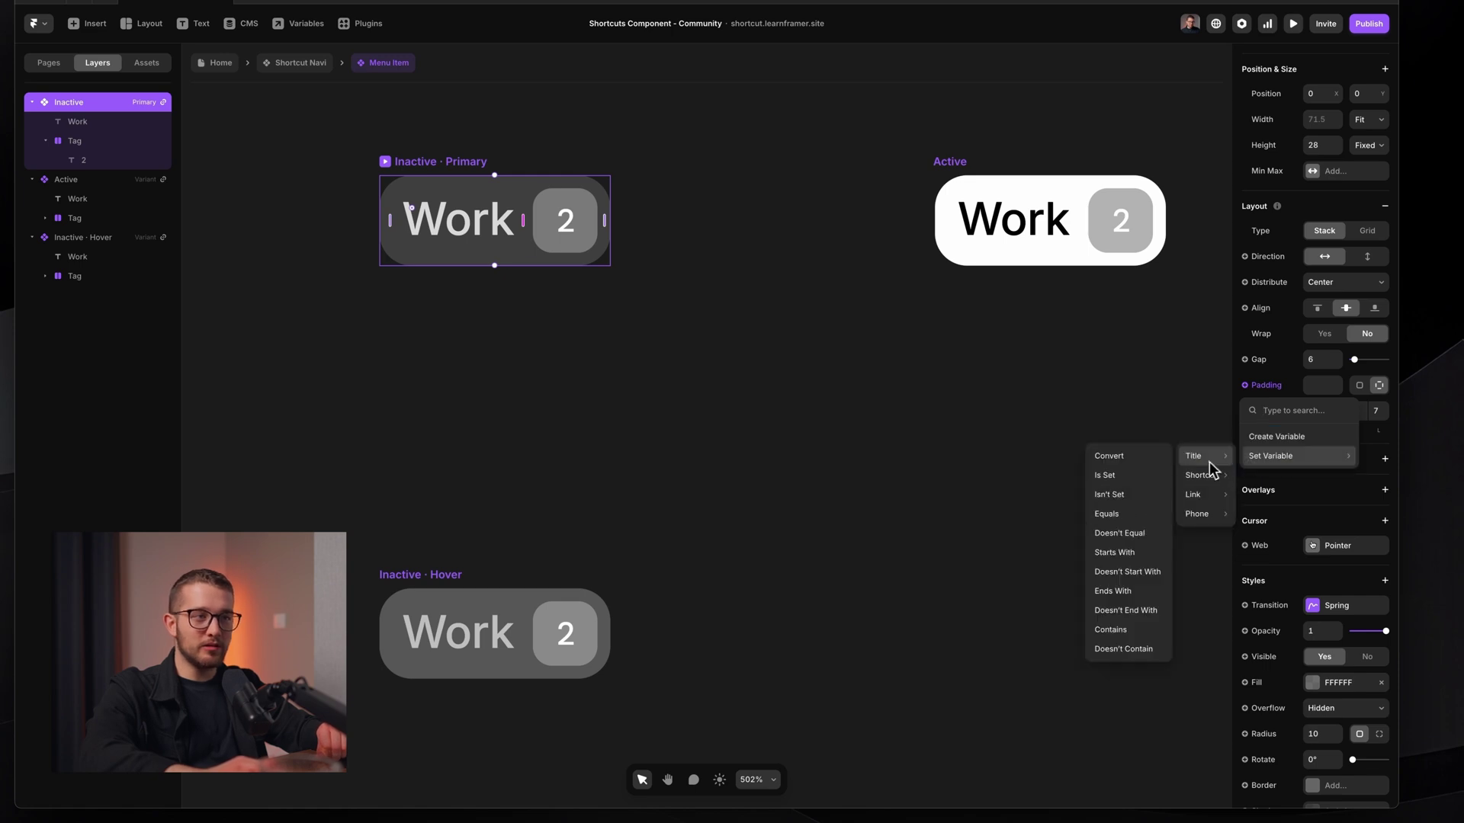
mouse_move(1203, 516)
click(1135, 514)
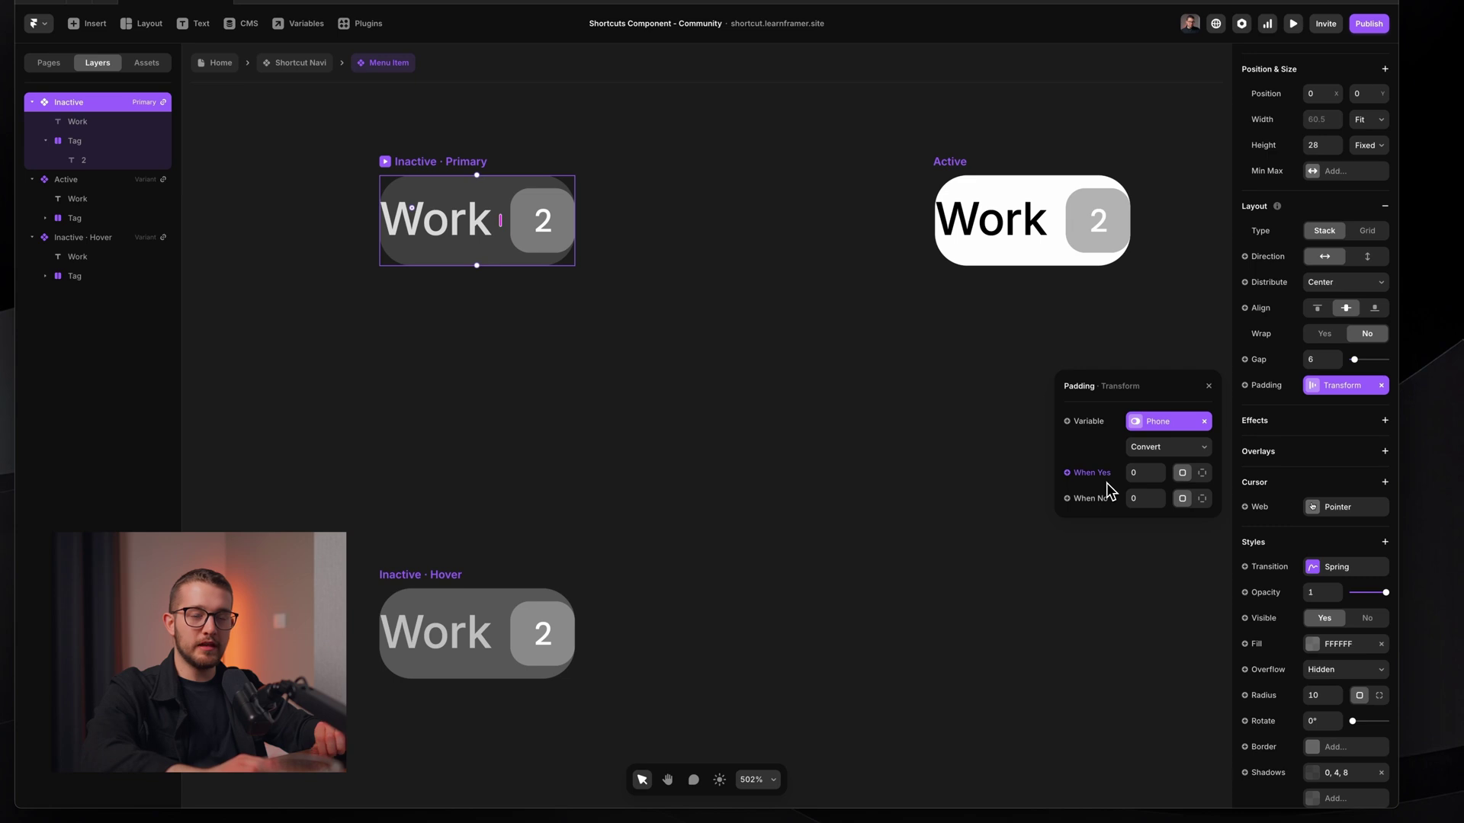
Give the padding transform individual sides for When Yes, with left and right at 7
click(1201, 474)
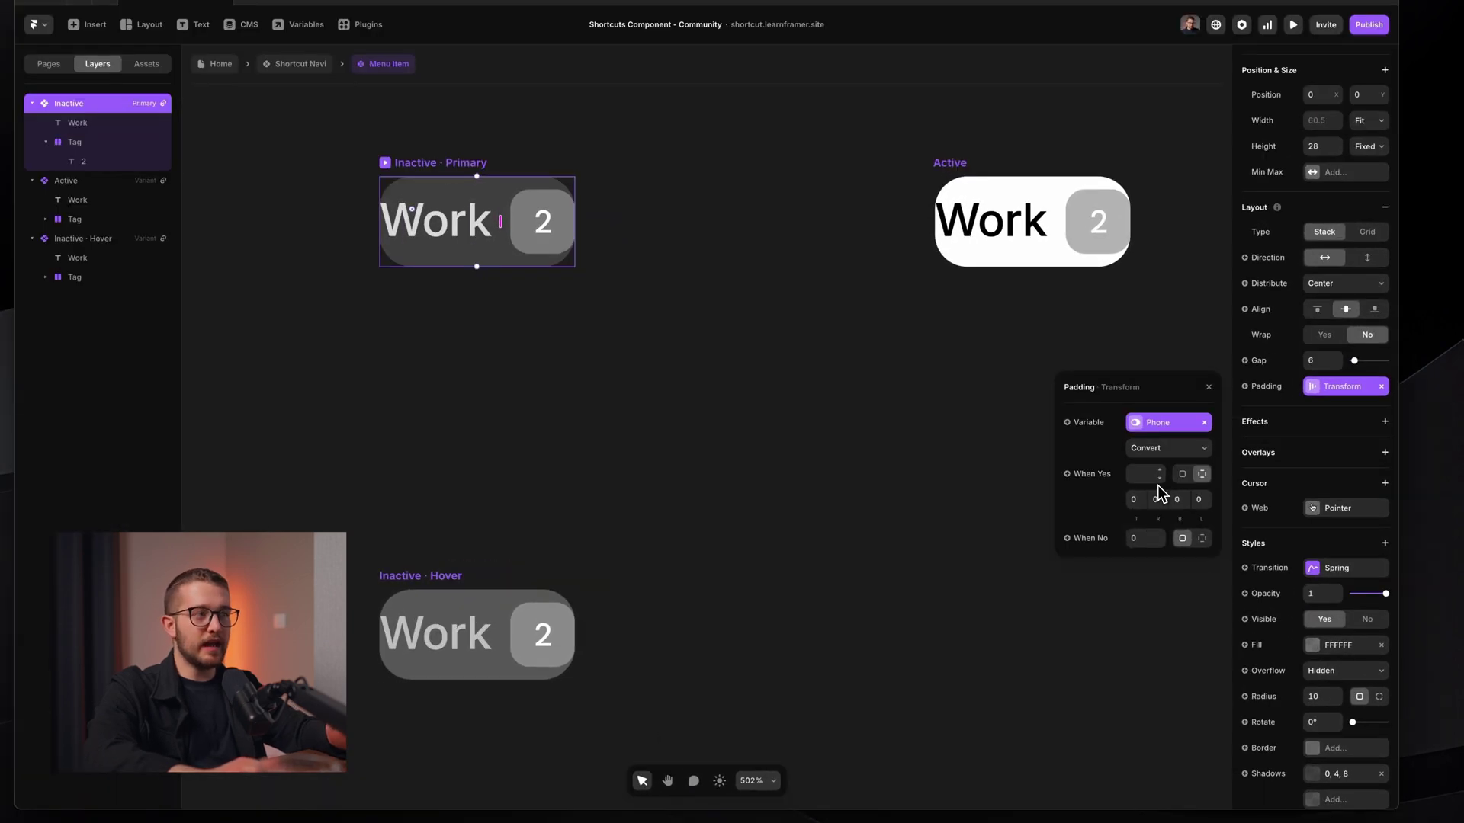
click(1199, 499)
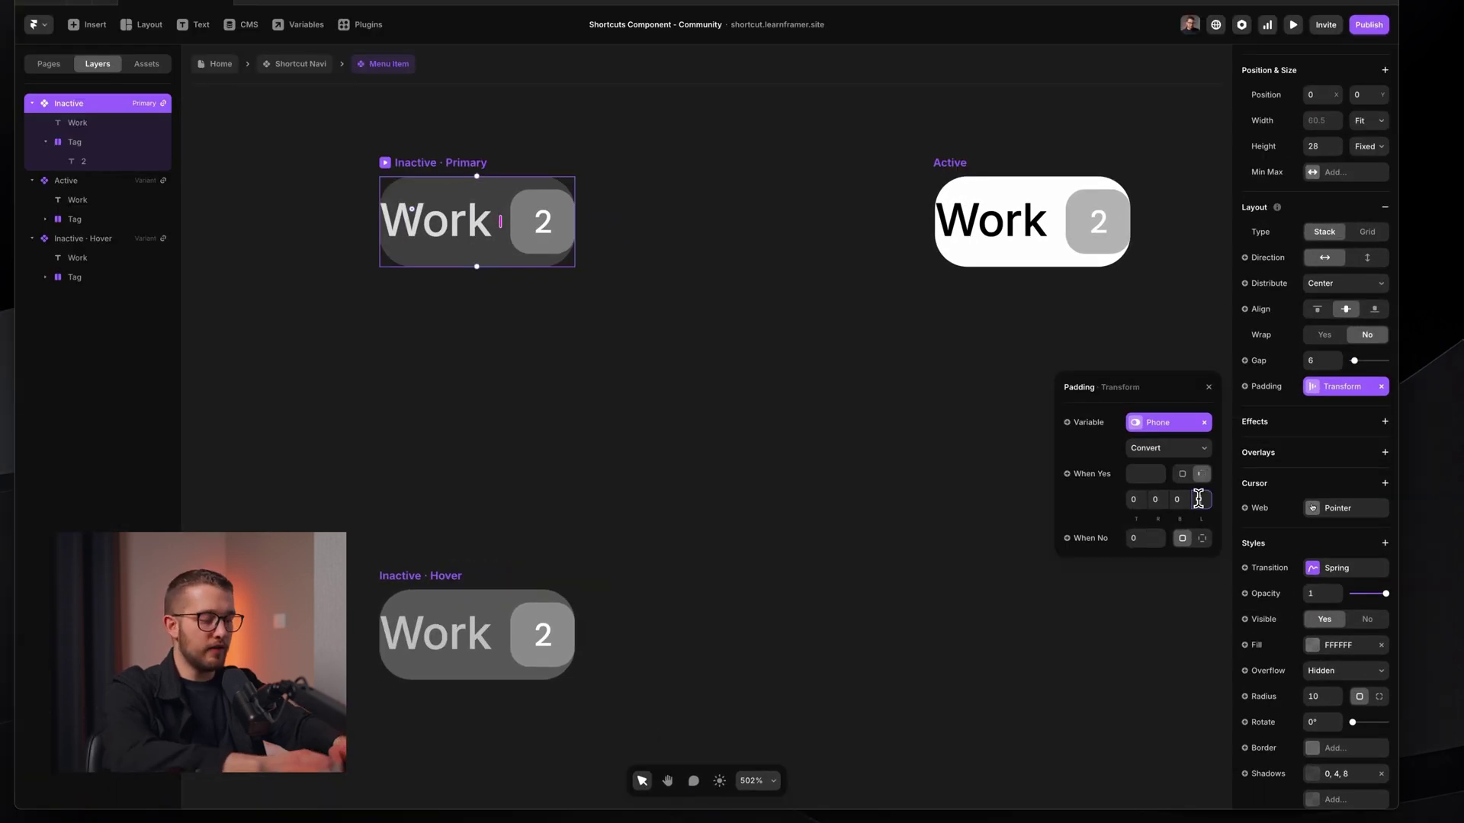
key(Return)
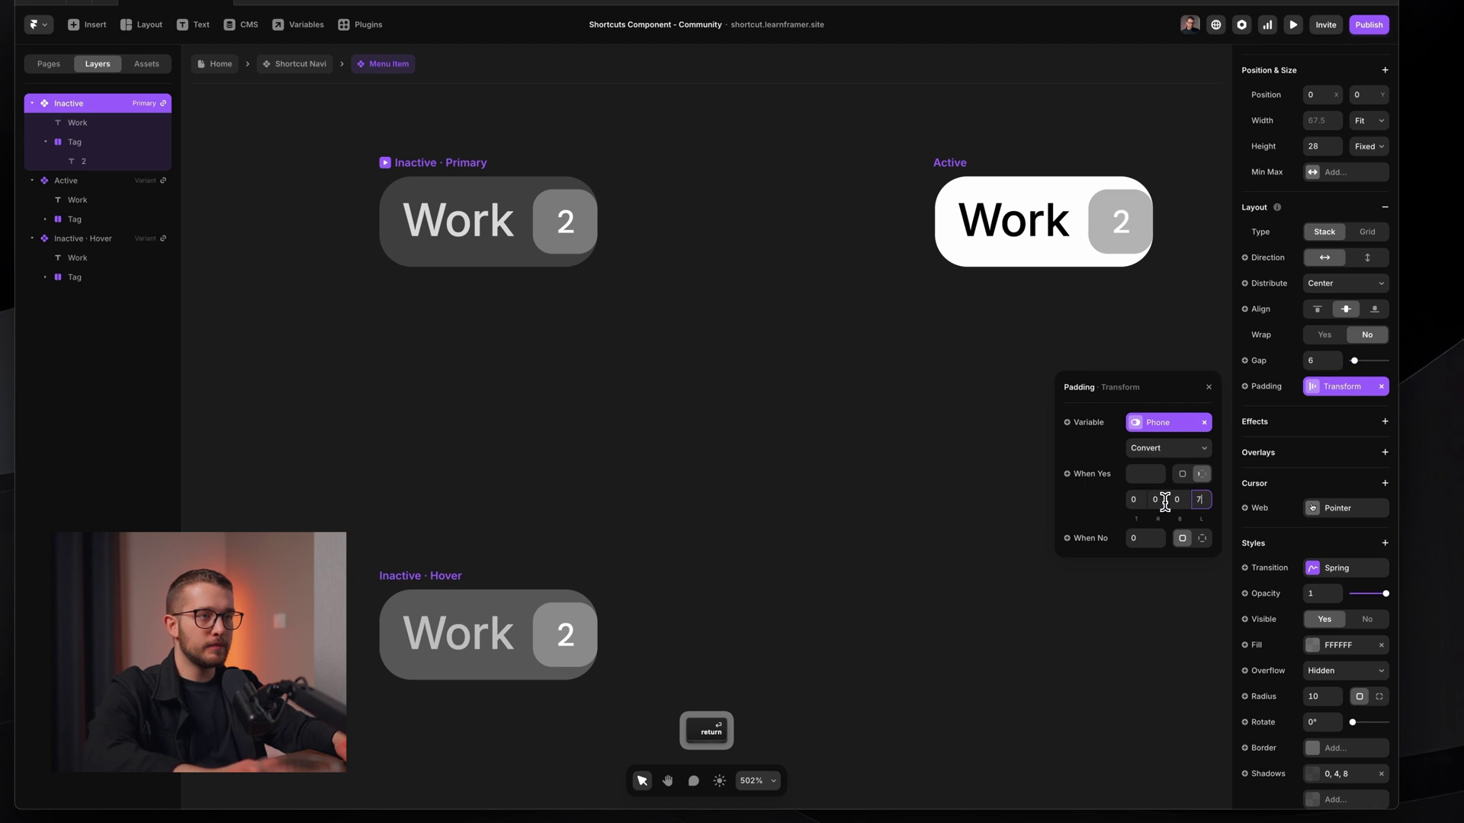
click(1159, 498)
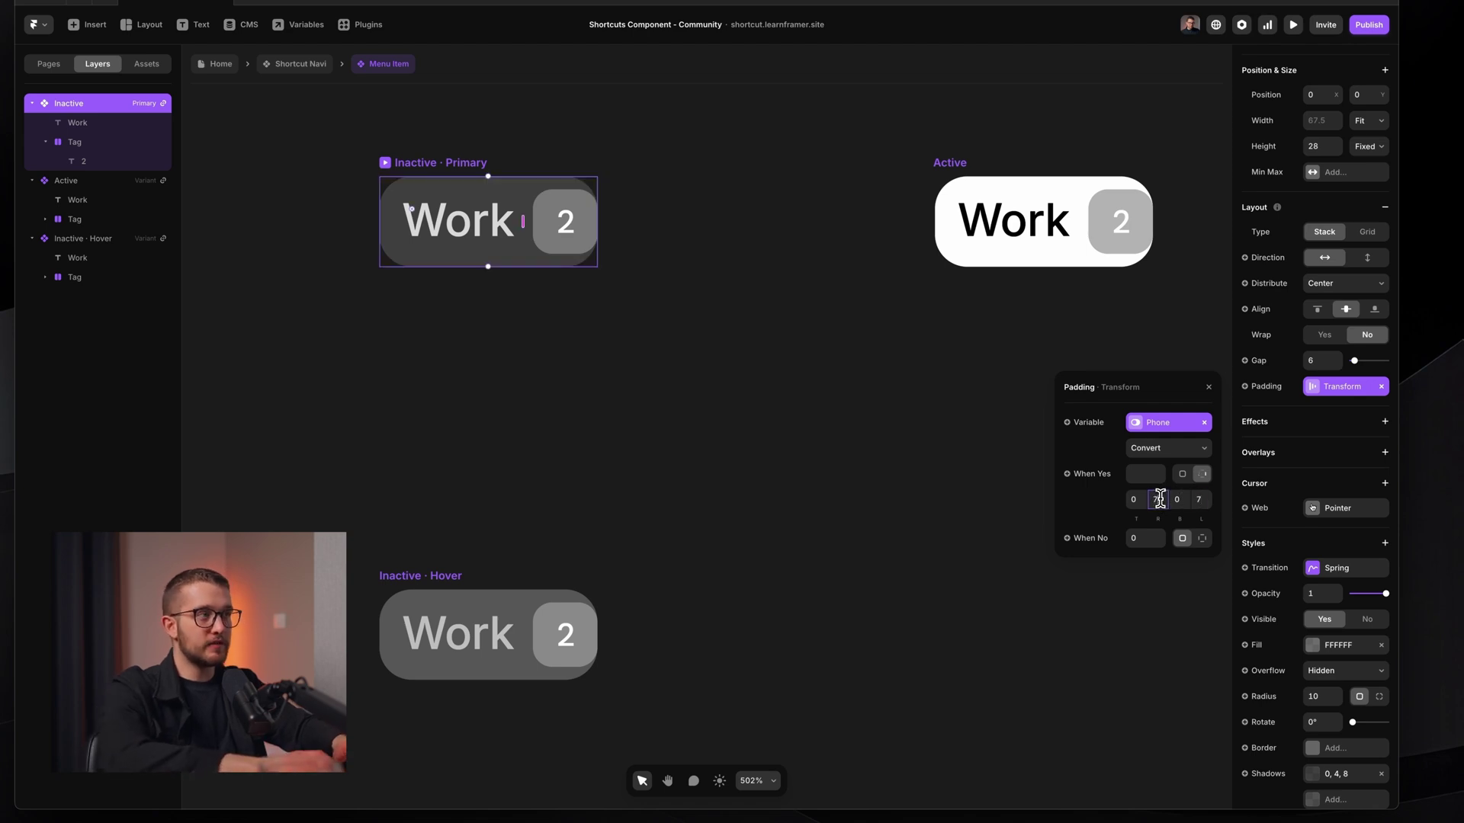
text(7)
key(Return)
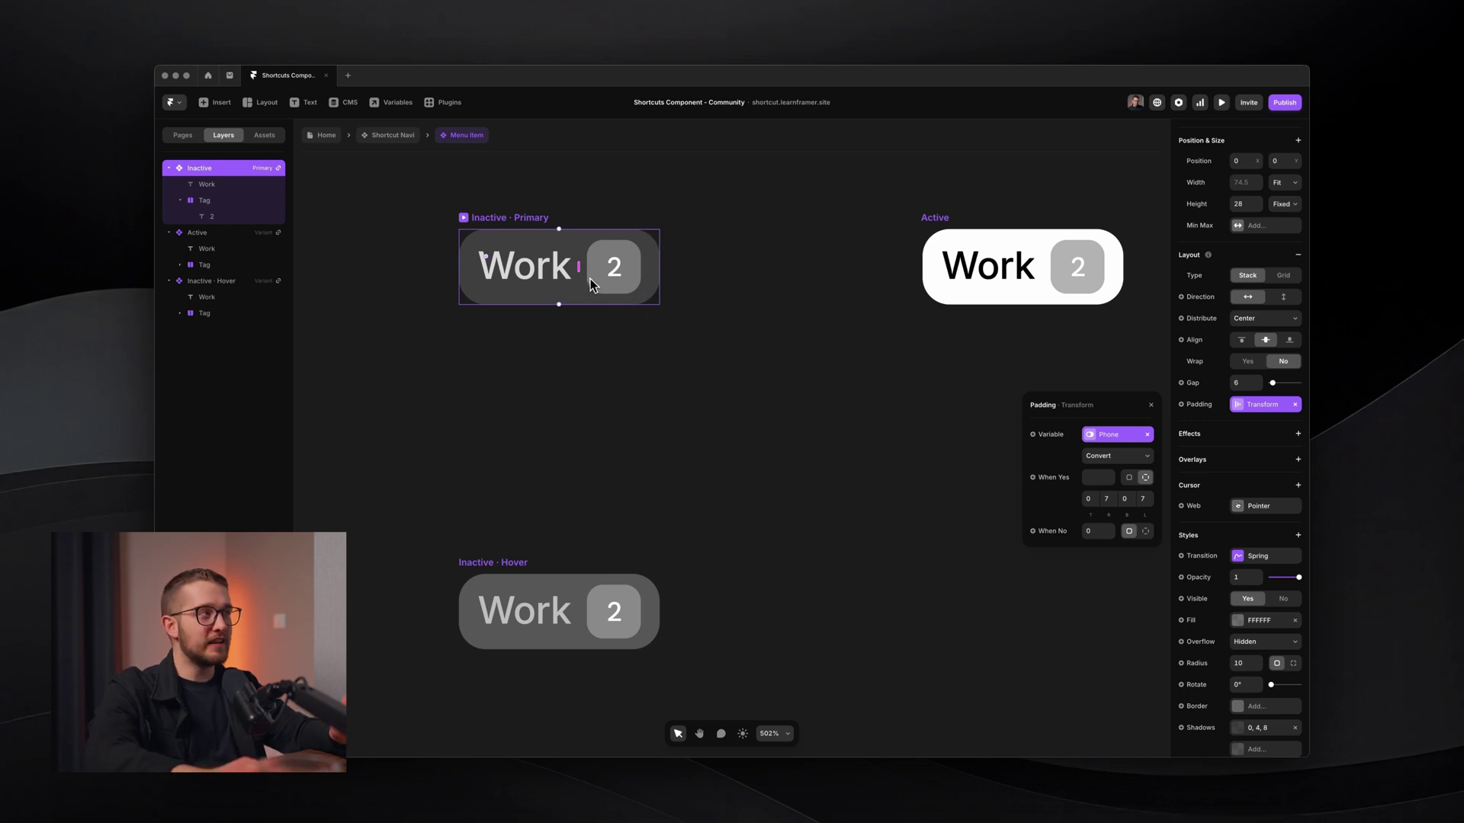
Remove the Phone variable from the Tag layer's visibility and set the visibility to Not Phone instead
click(216, 209)
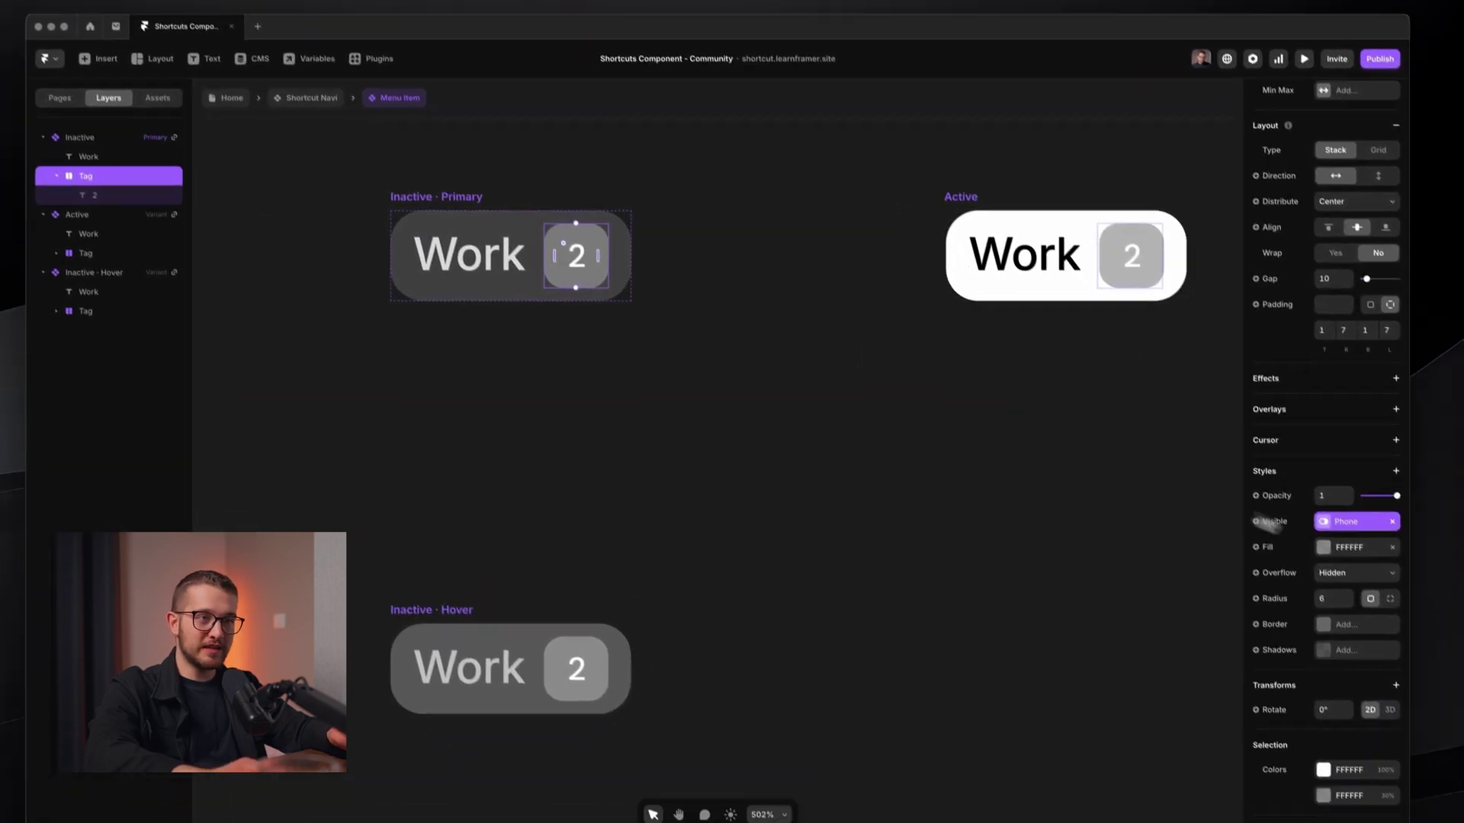
click(1338, 499)
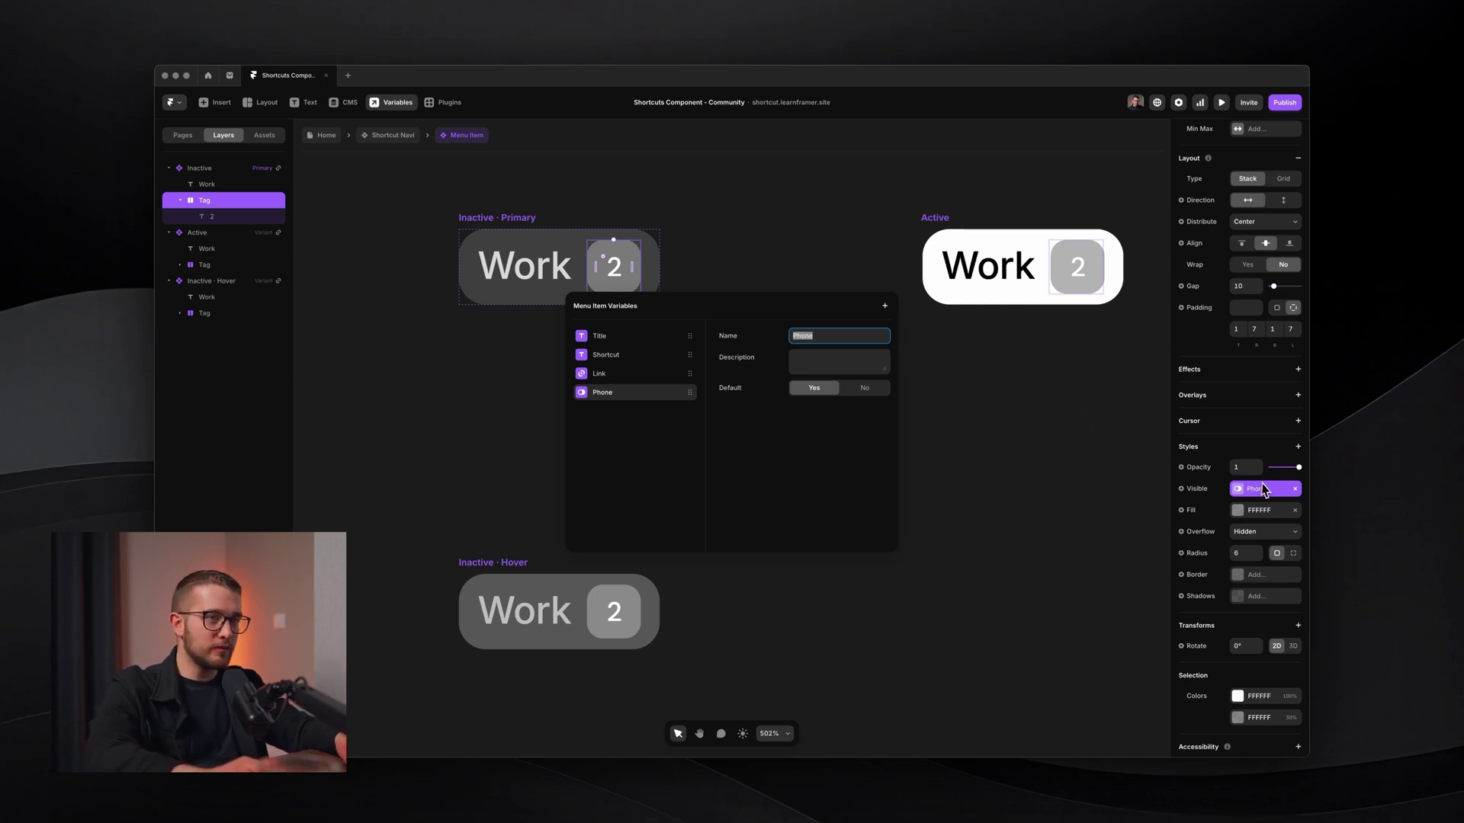
click(1294, 489)
click(1294, 488)
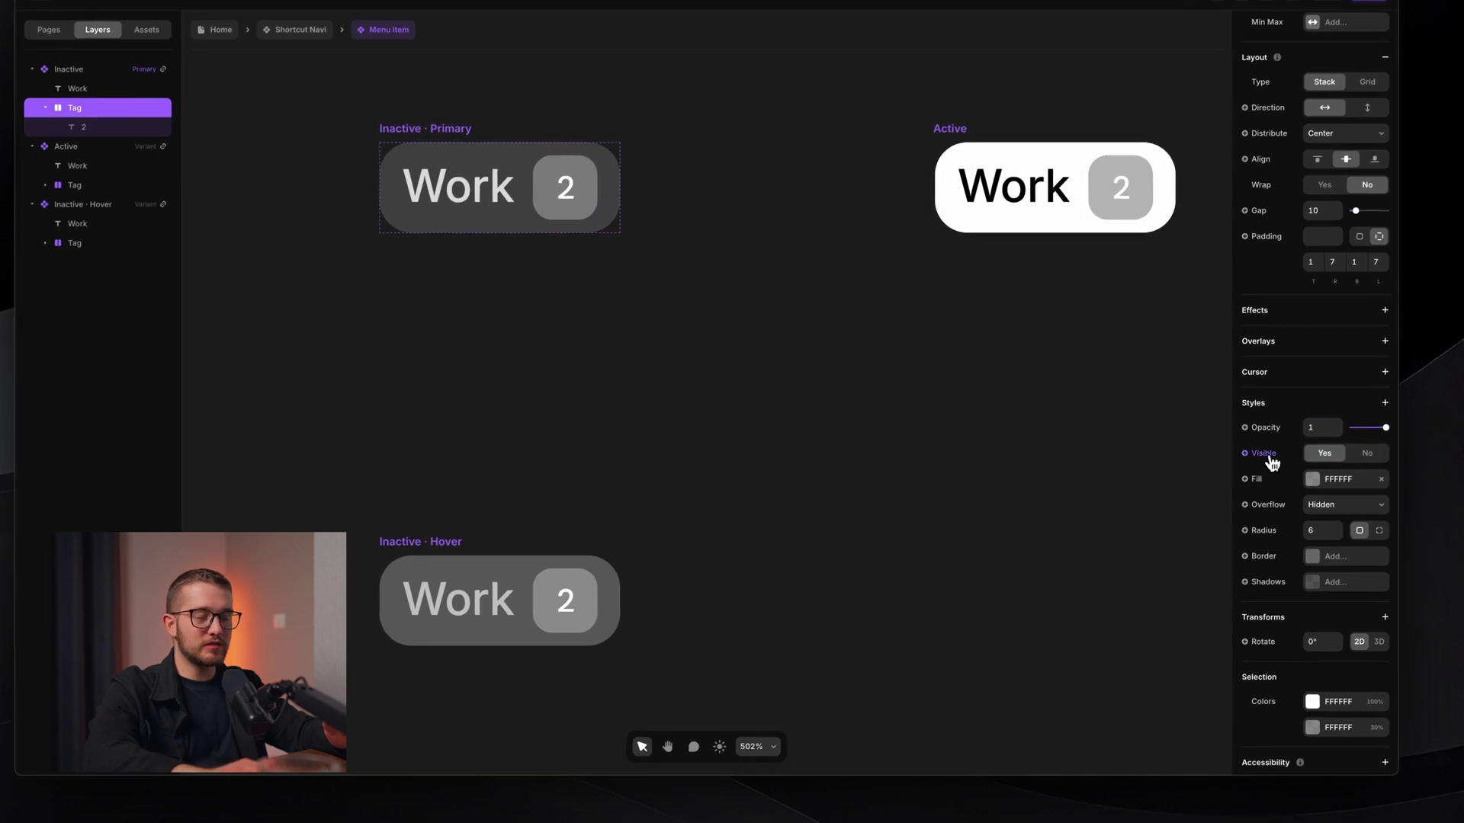
click(1269, 458)
click(1271, 458)
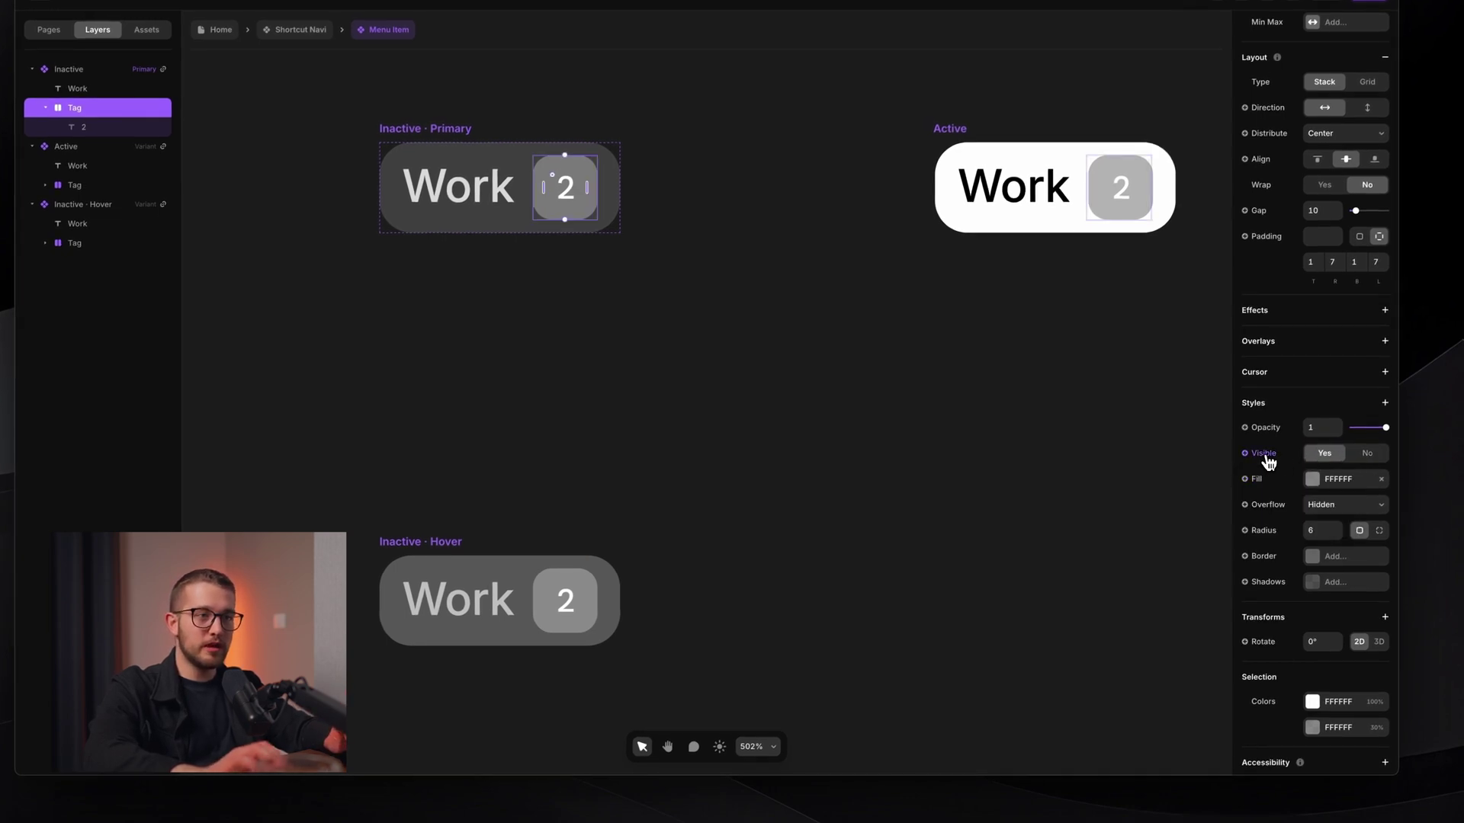
click(1265, 457)
mouse_move(1287, 524)
mouse_move(1221, 548)
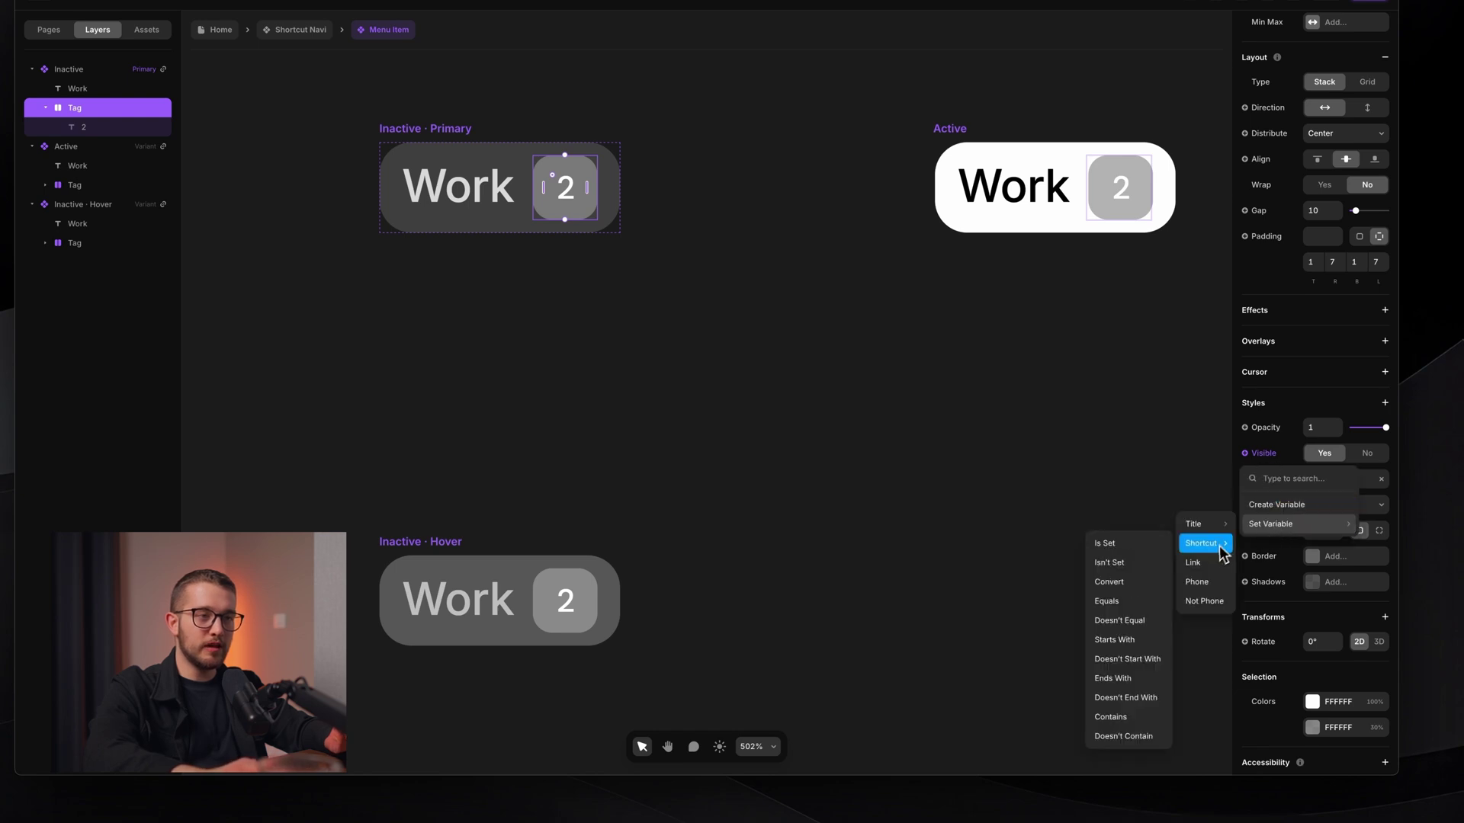
click(1211, 603)
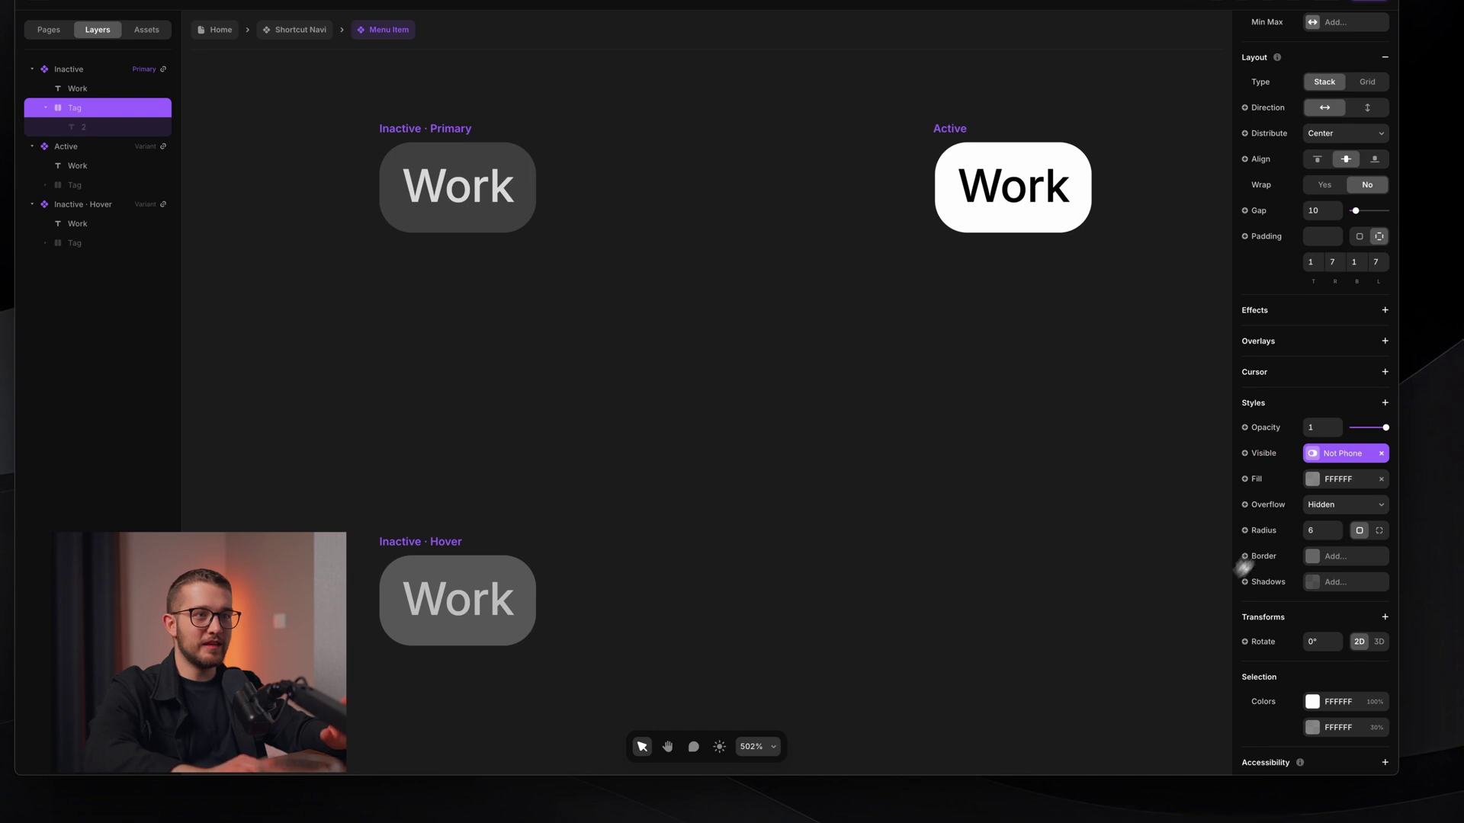
Set the Phone variable's default to No in the Menu Item variables
click(1363, 460)
click(809, 336)
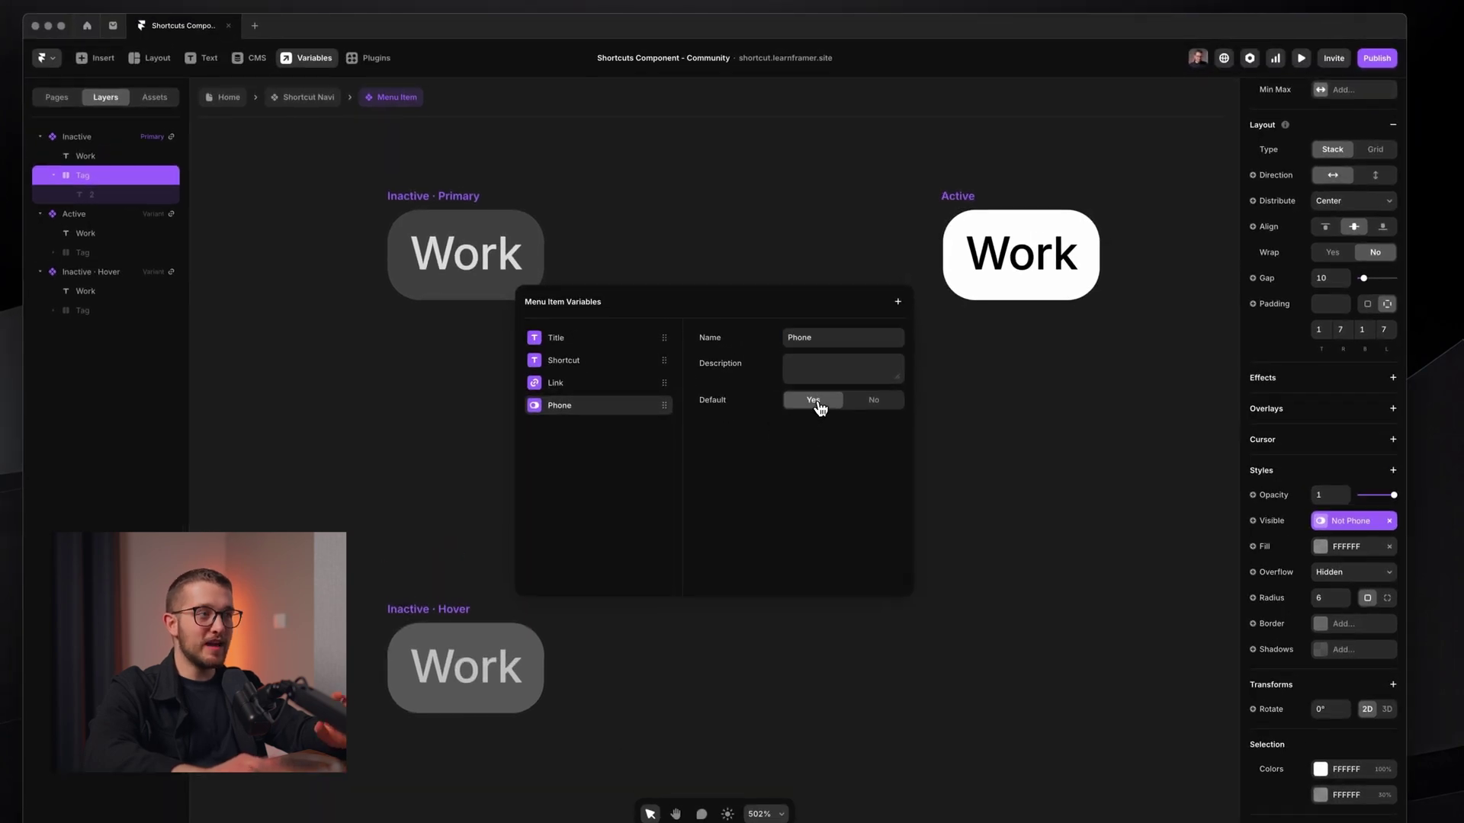
click(861, 408)
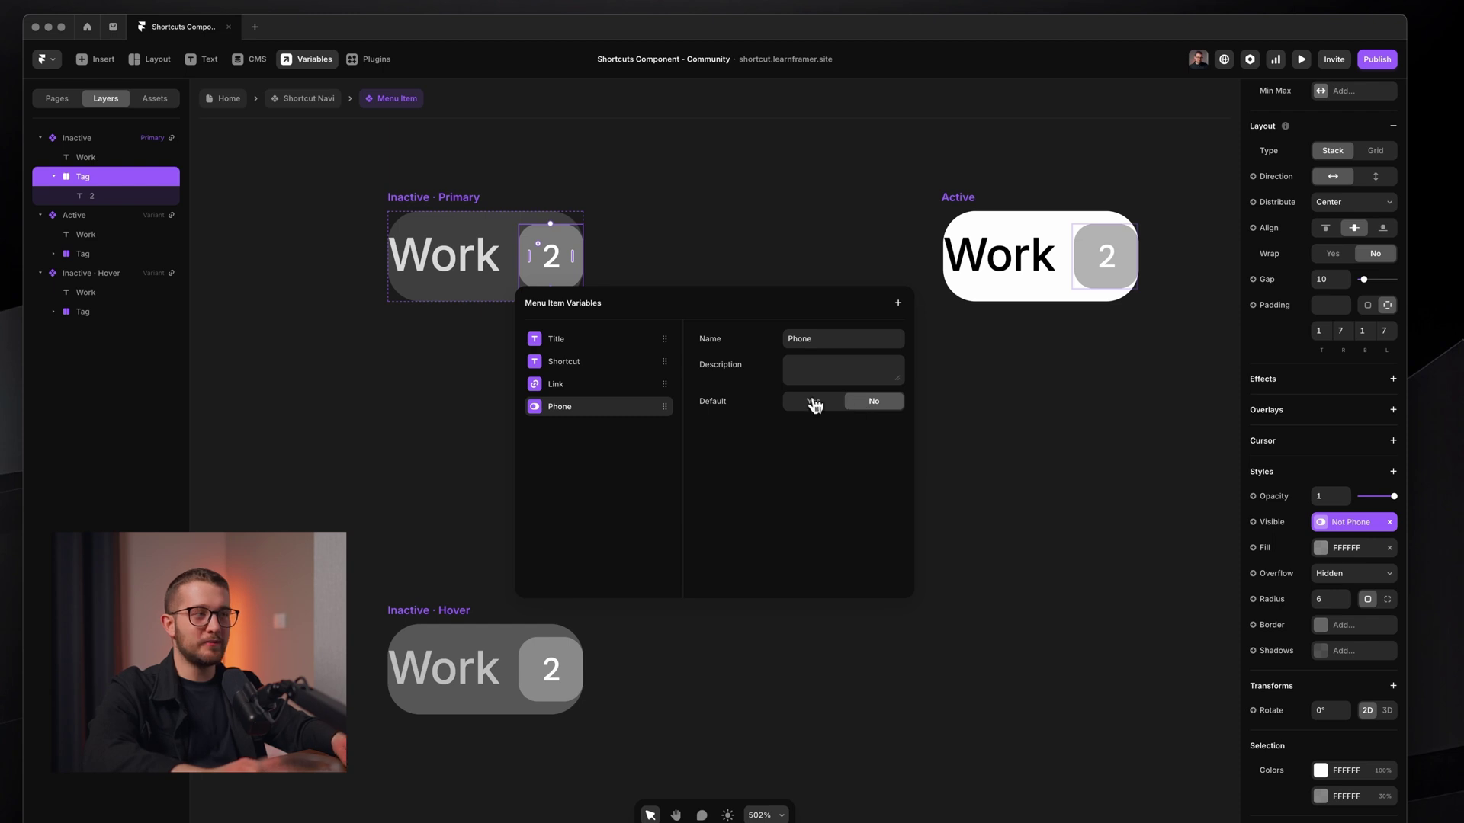
click(1191, 334)
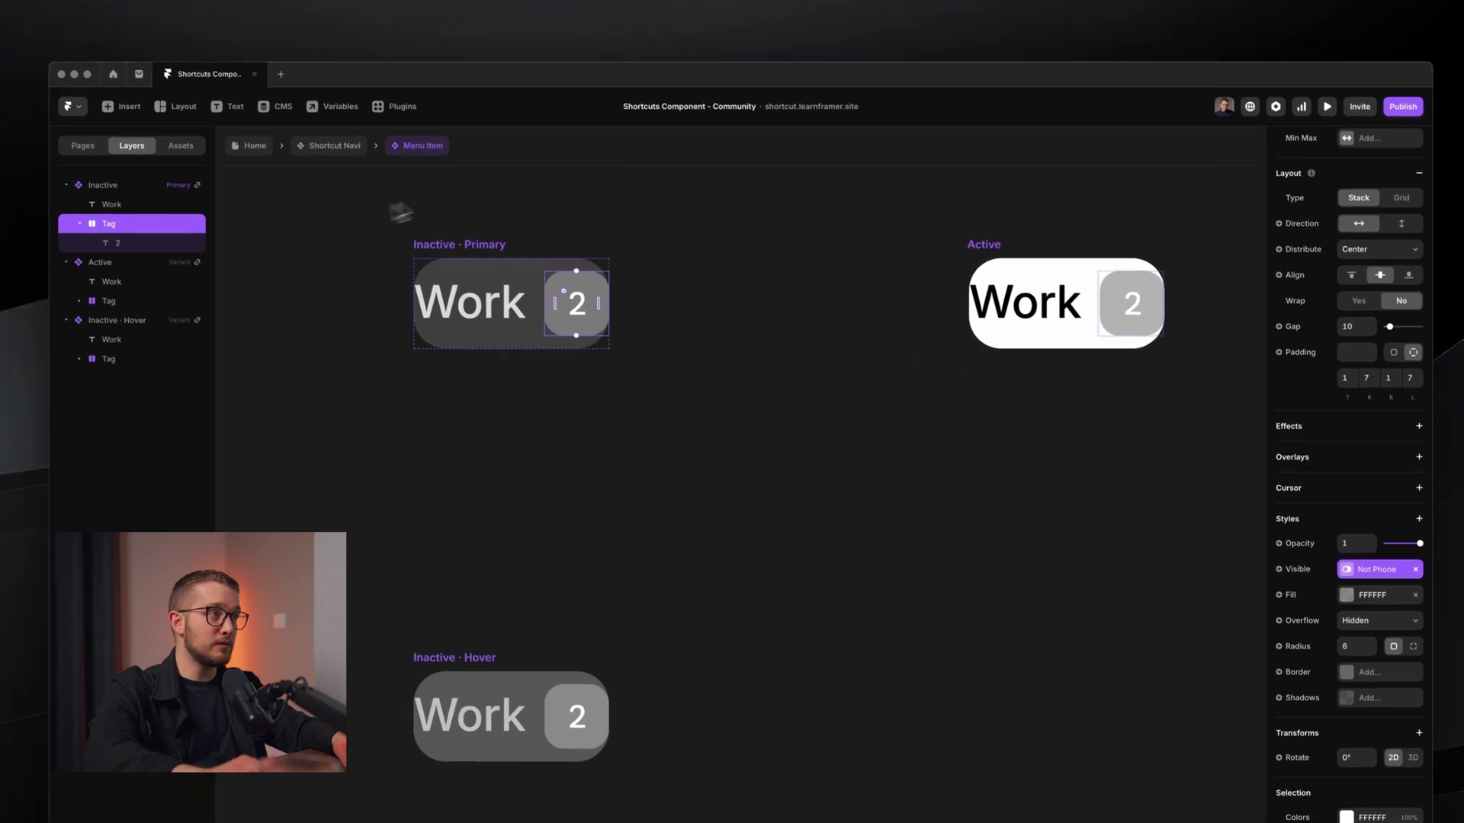
Give the Inactive primary variant's padding transform individual sides for When No, with left 7 and right 4
click(493, 250)
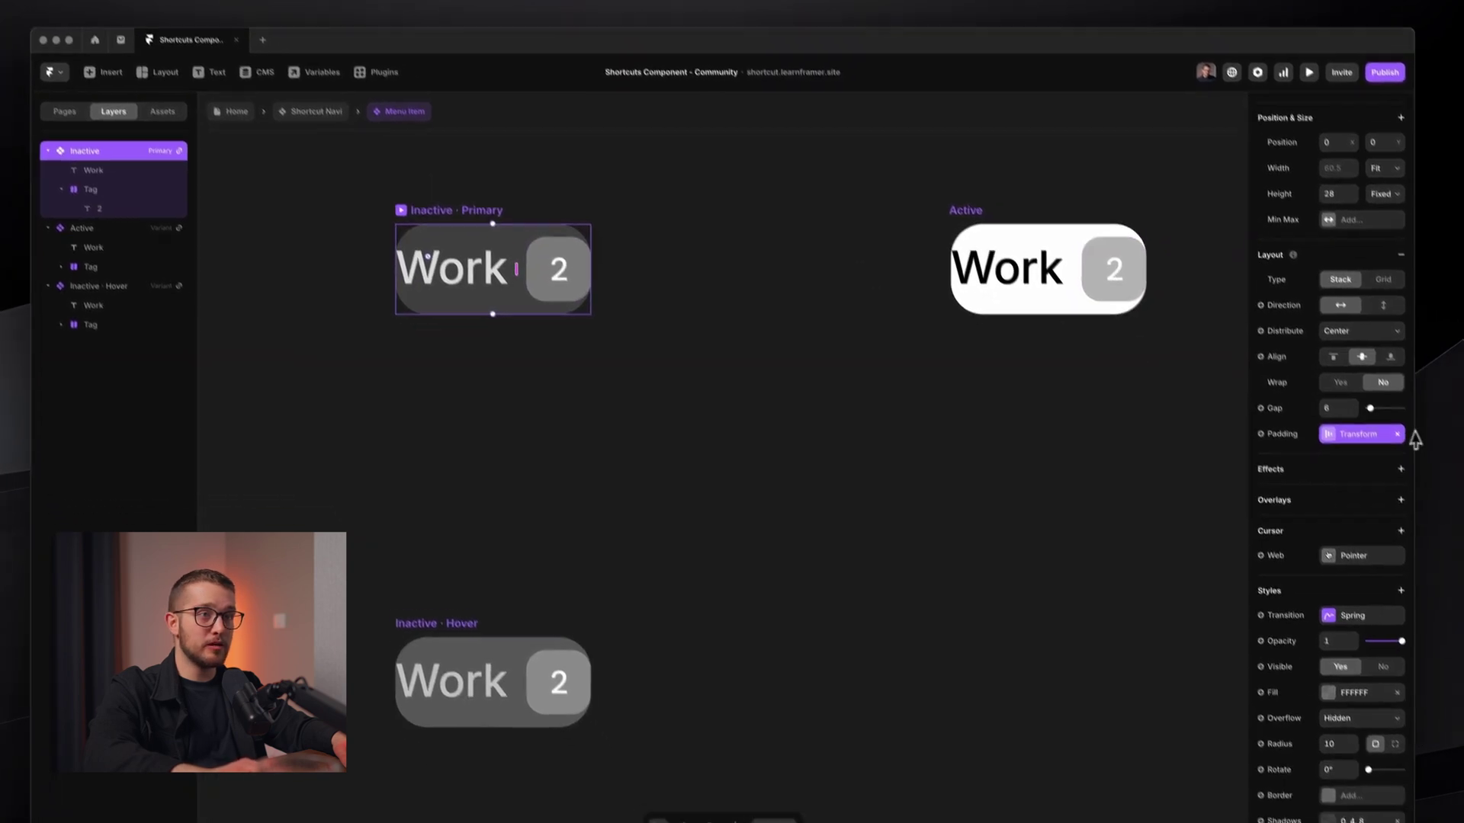
click(1367, 469)
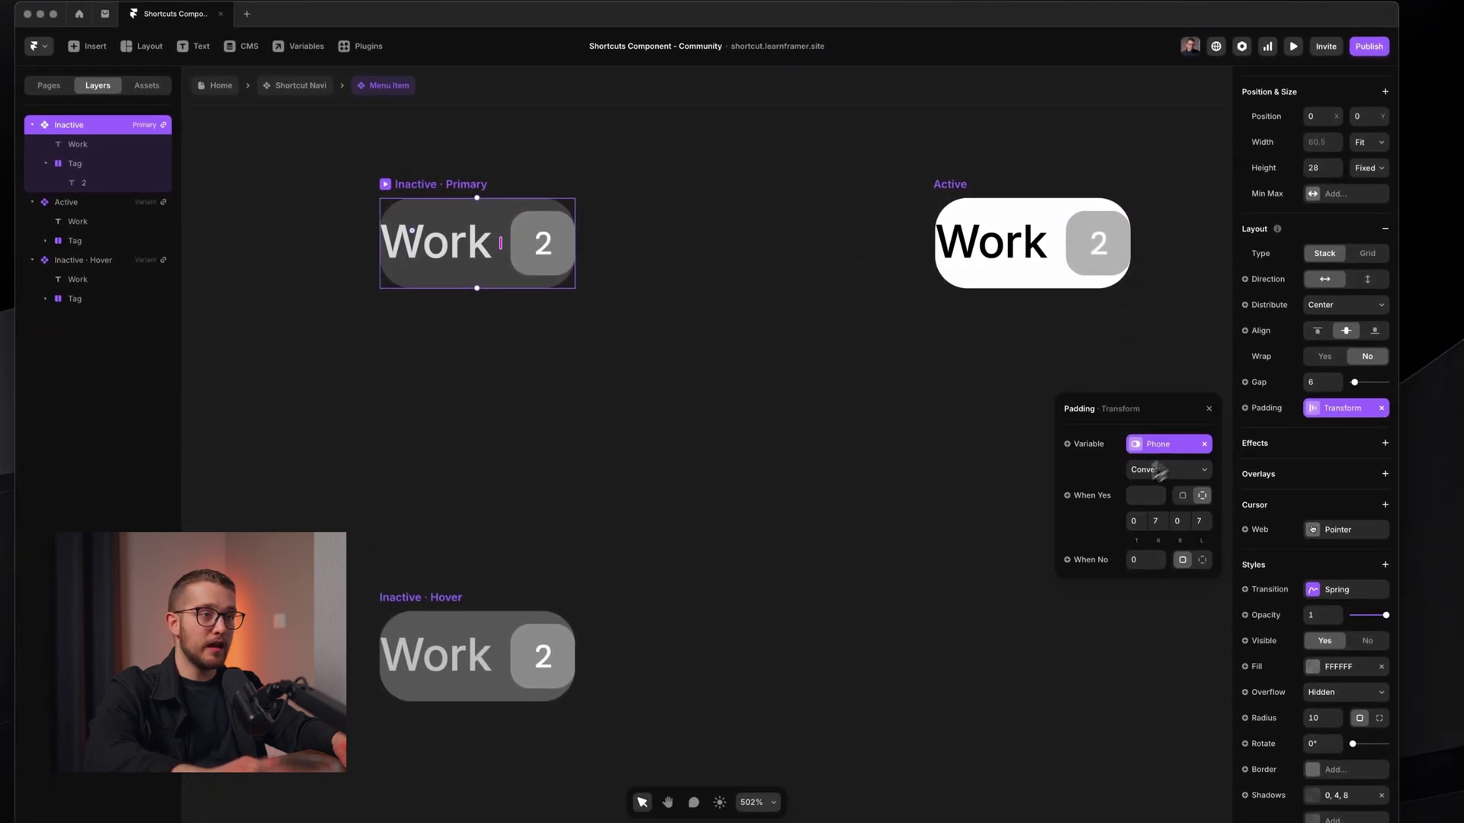
click(1201, 561)
click(1200, 585)
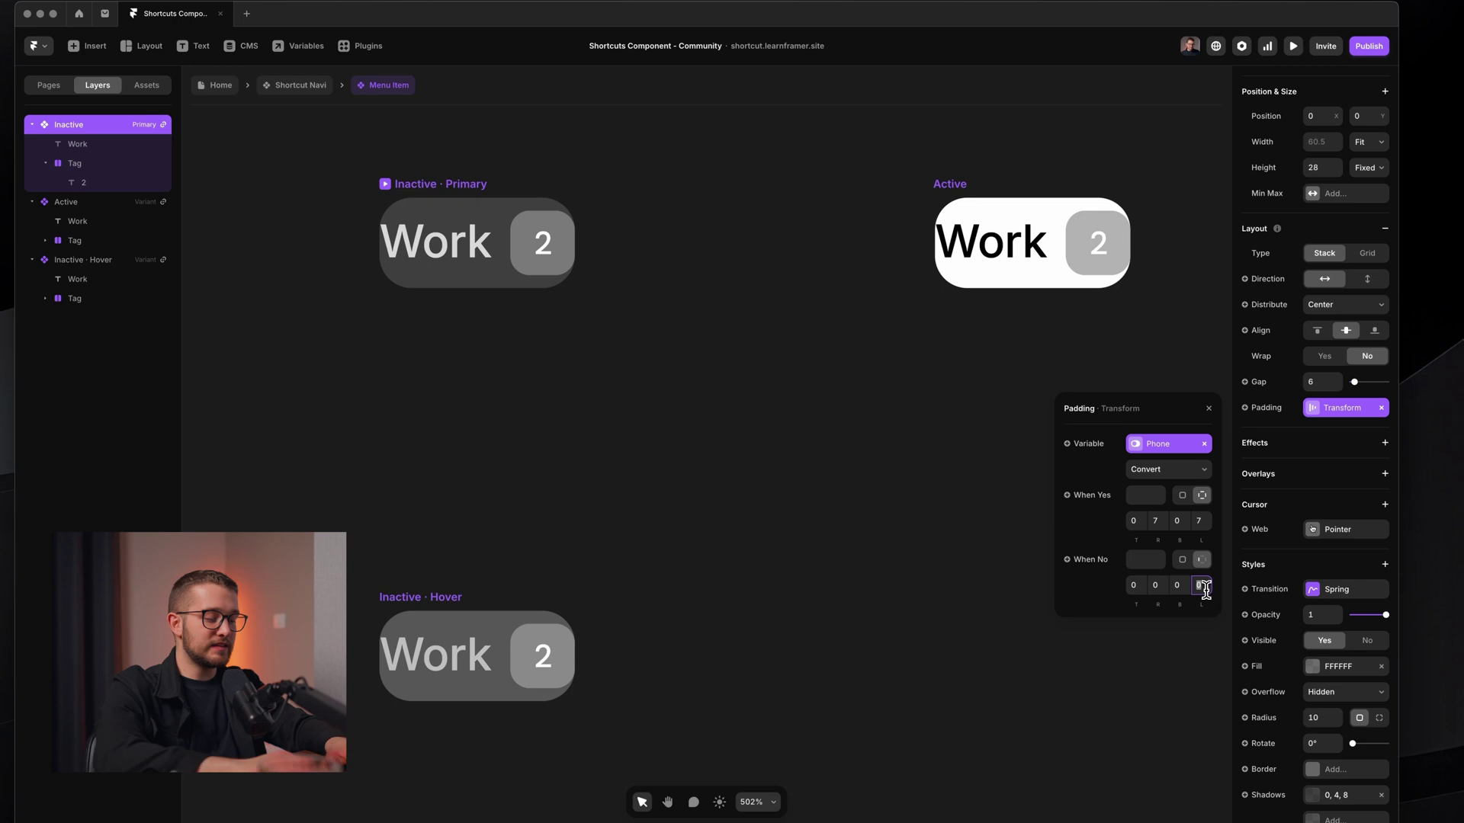
text(7)
key(Return)
click(1157, 585)
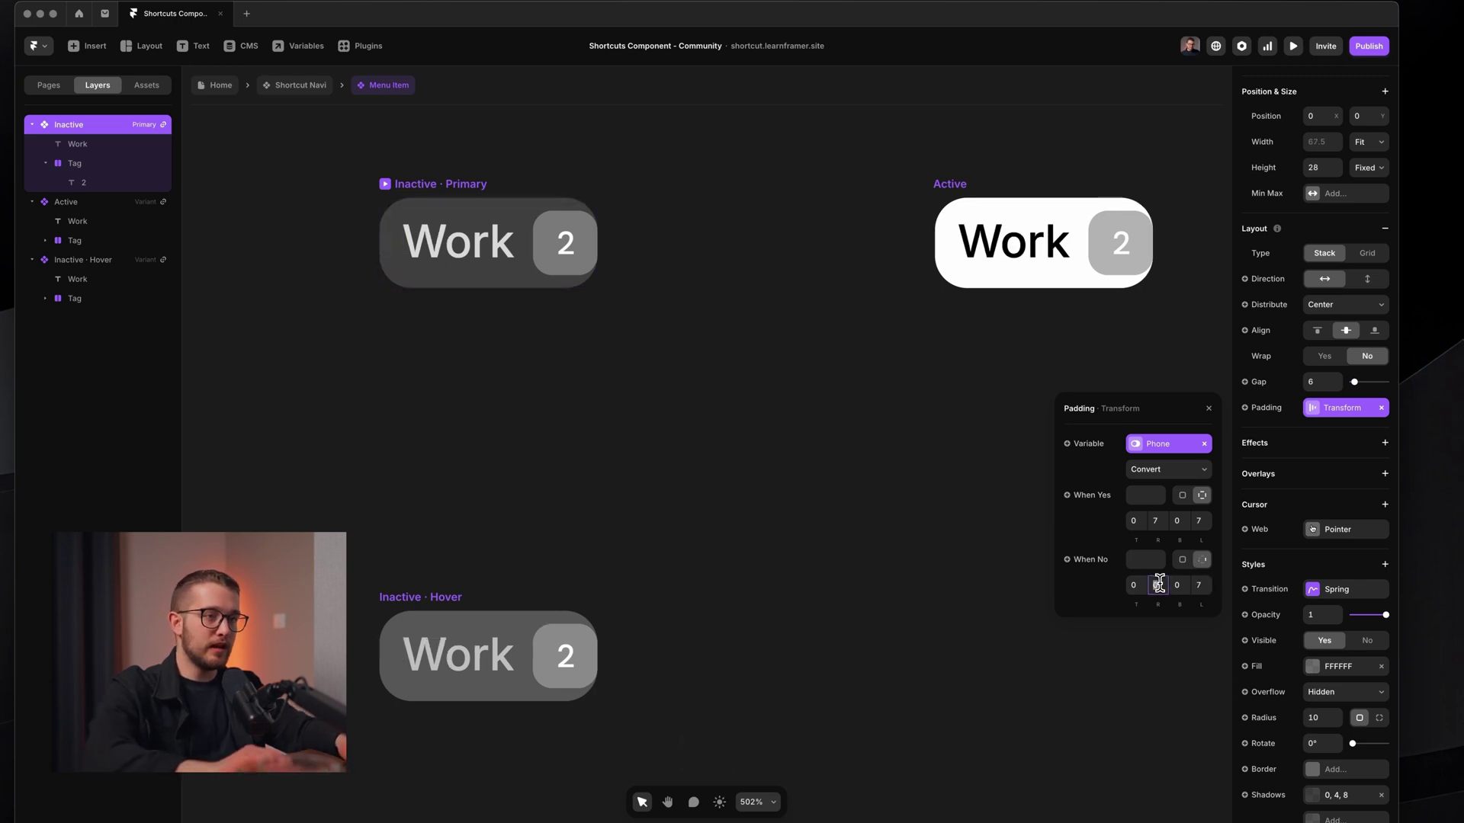
text(4)
key(Return)
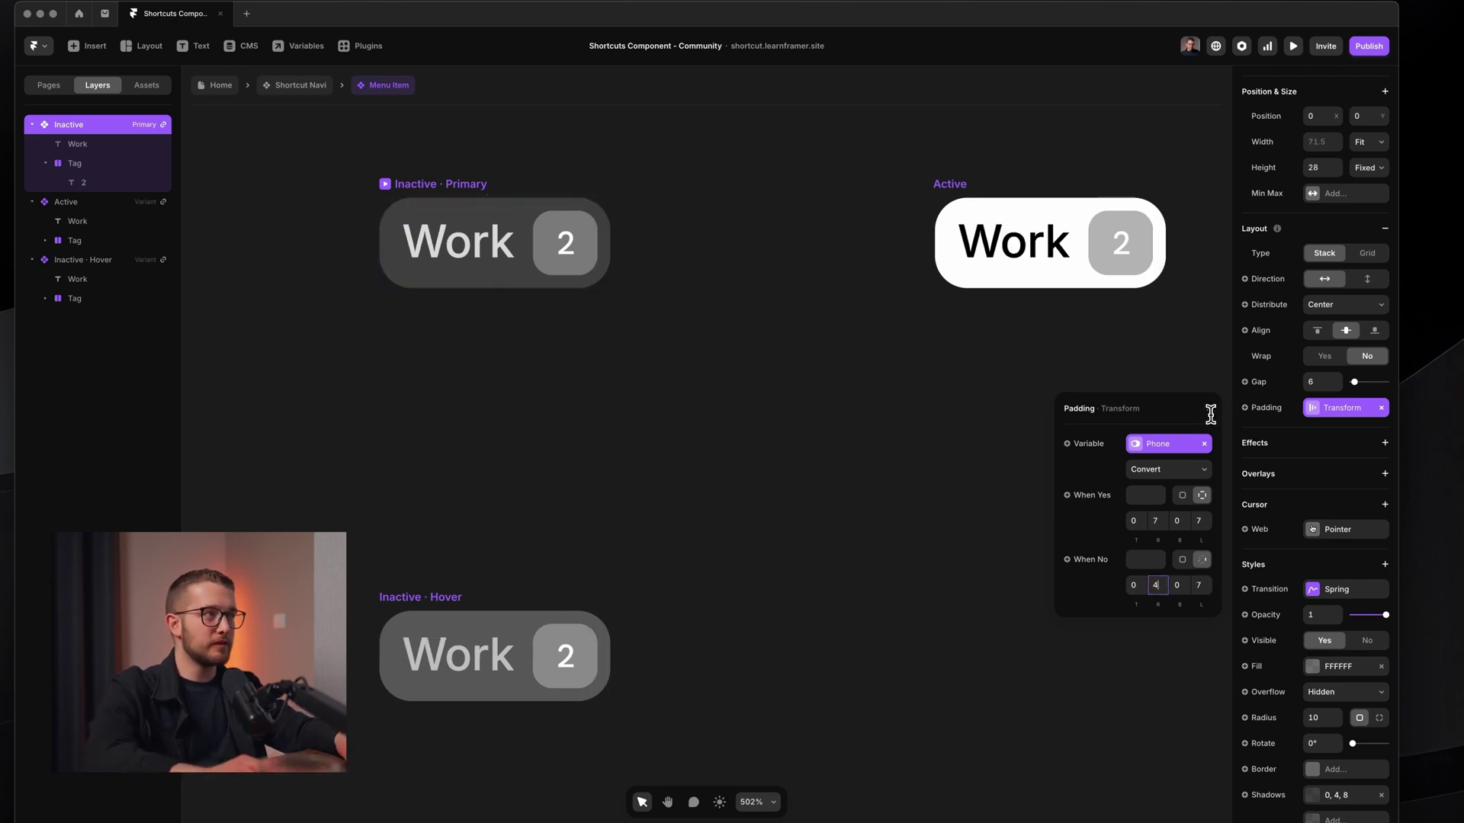
Toggle the Phone variable's default between Yes and No to compare the menu item's tag and padding, ending on No
click(298, 46)
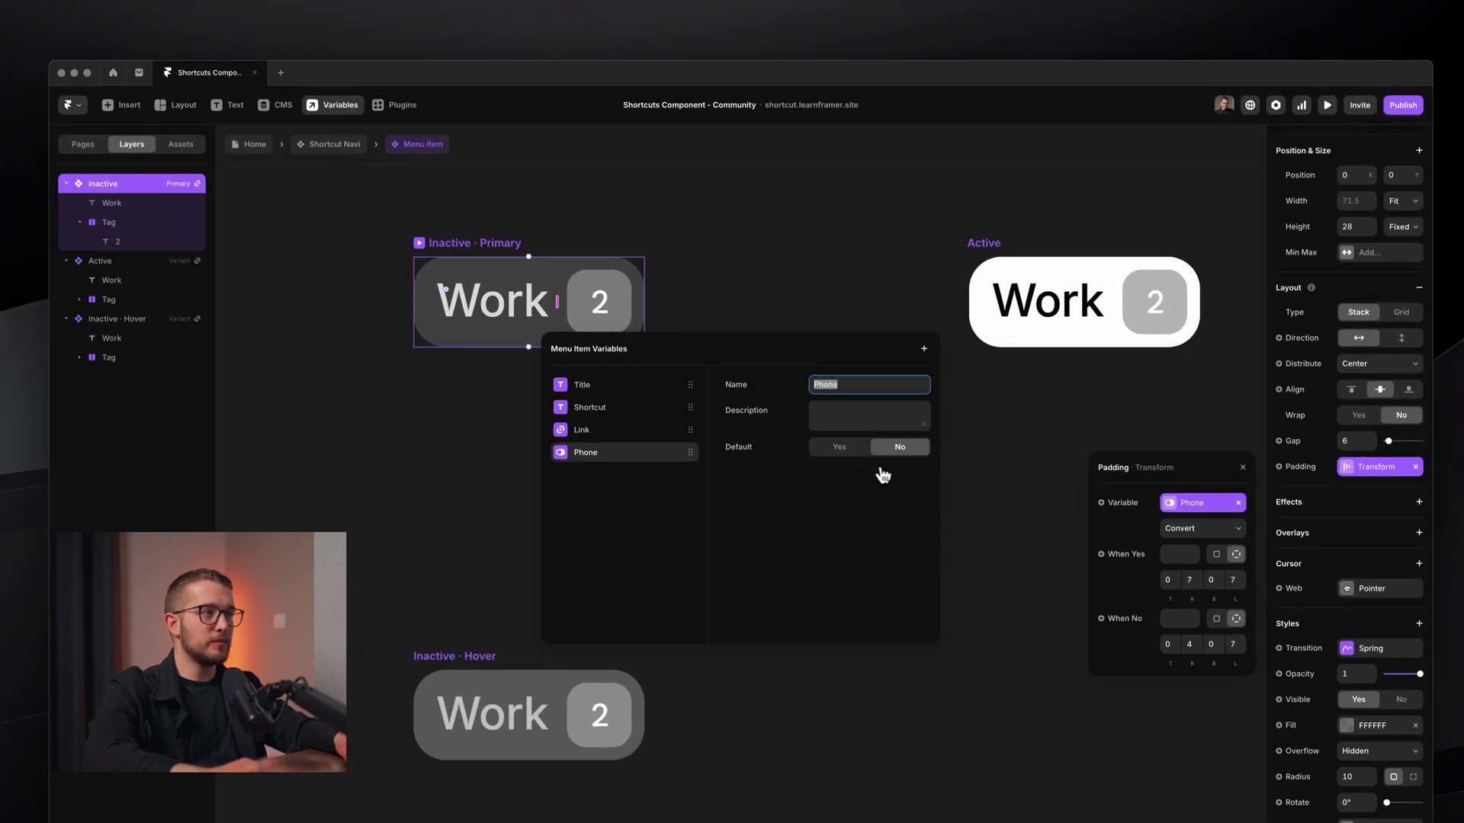
click(866, 448)
click(885, 448)
click(866, 448)
click(897, 450)
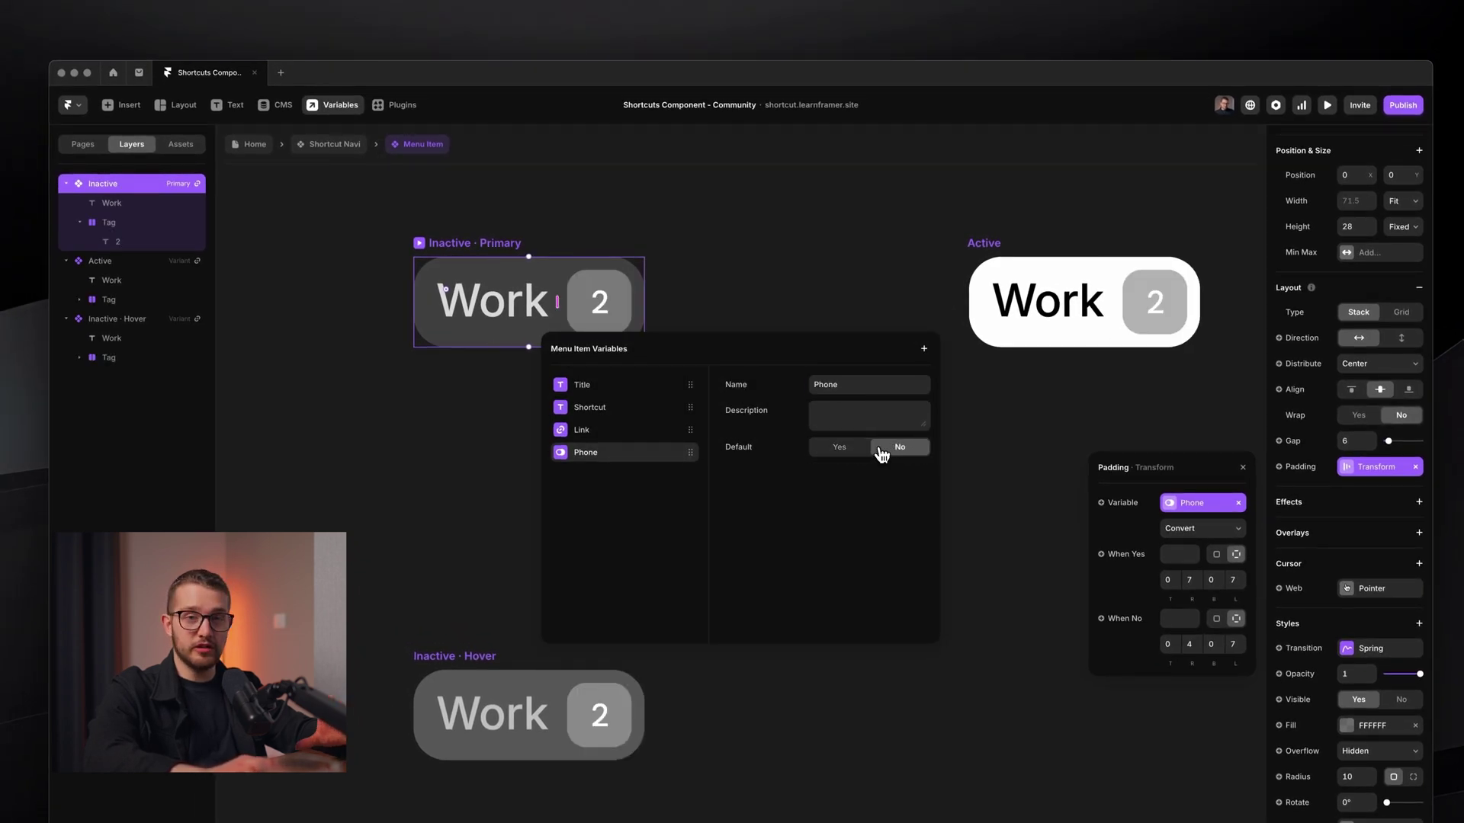
click(873, 450)
click(893, 451)
click(867, 451)
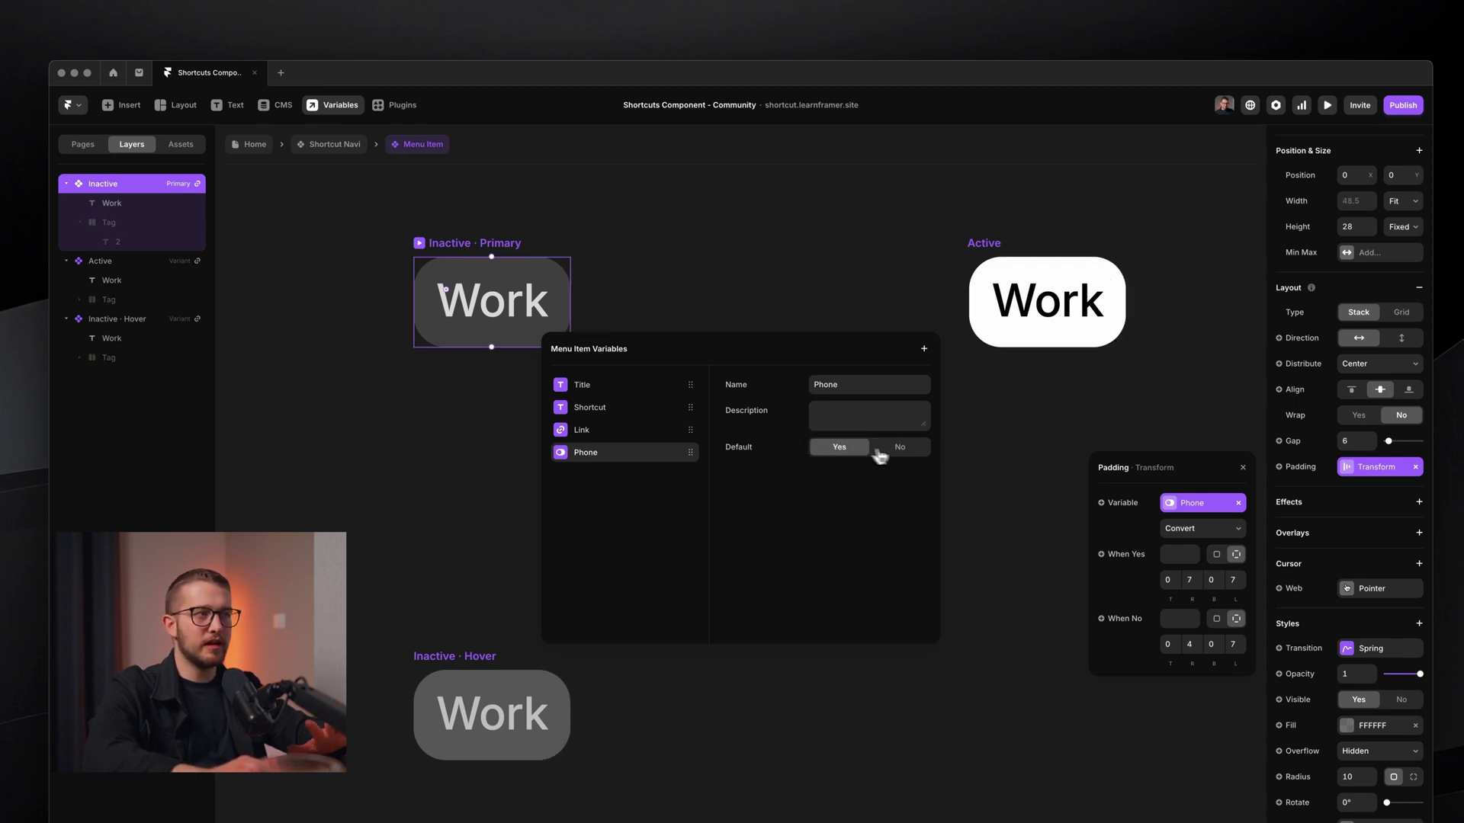
click(903, 454)
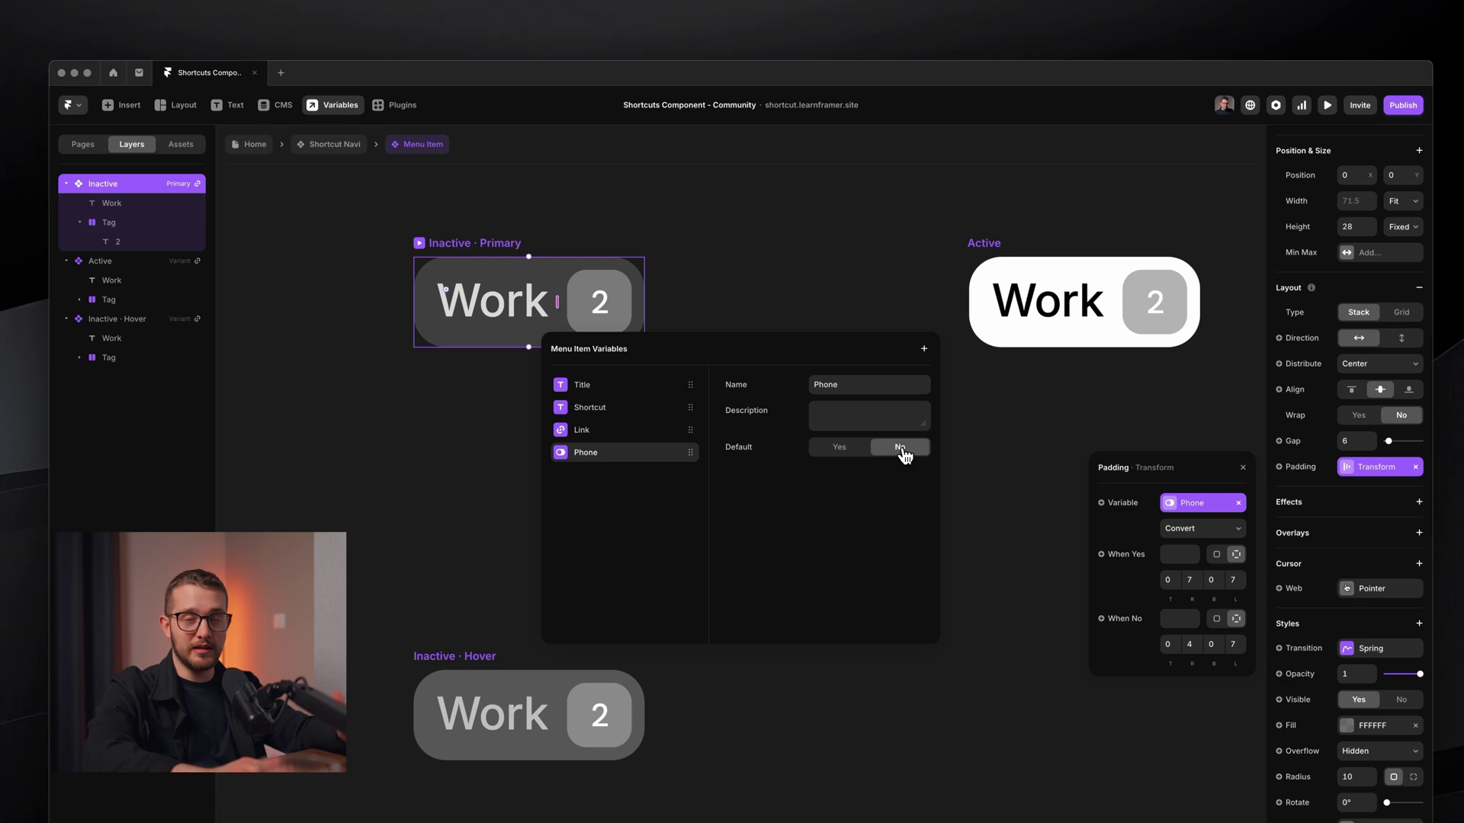
key(Escape)
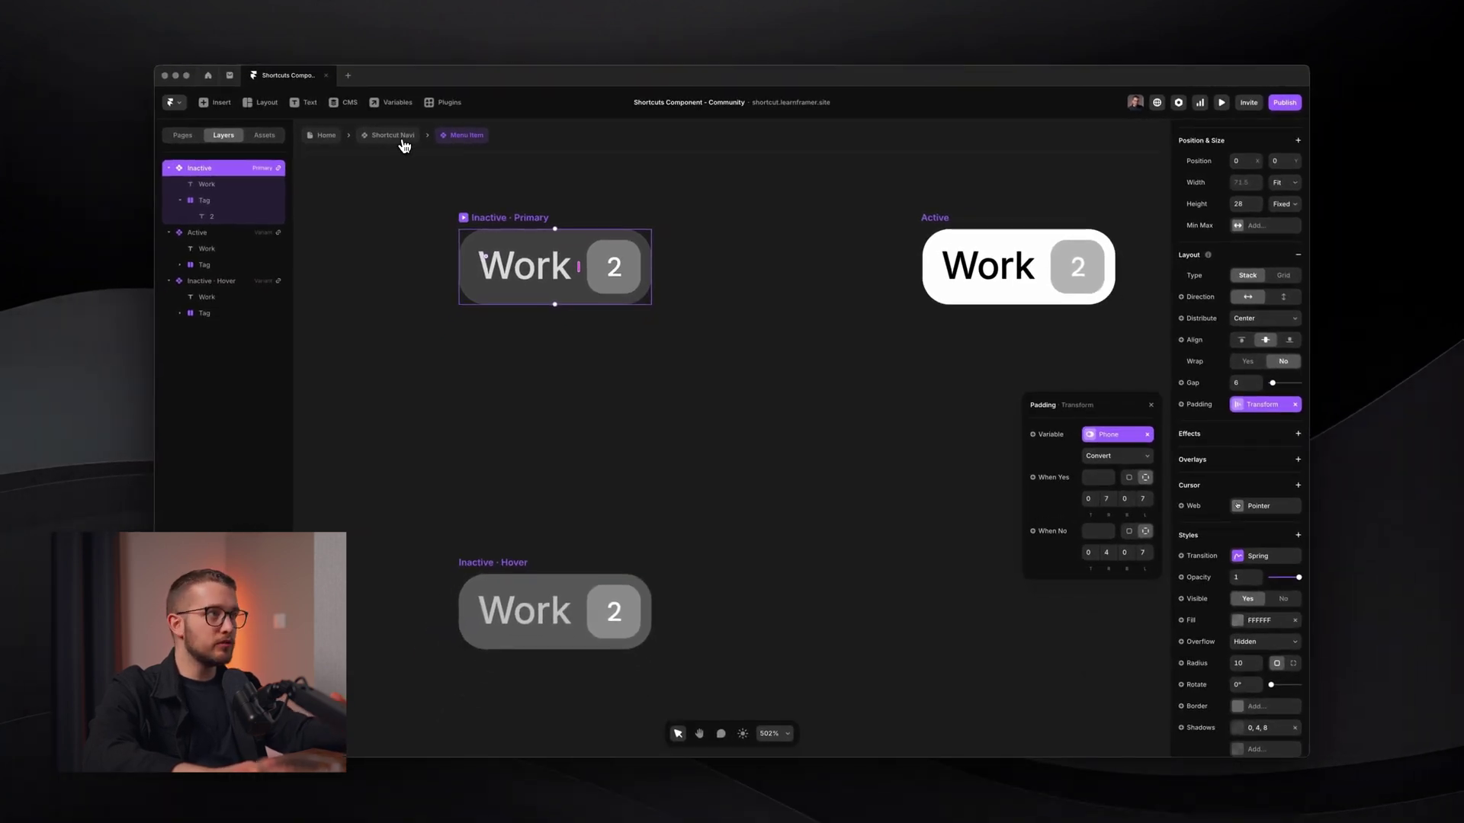
In the Shortcut Navi component, select the Home variant's four menu items and create a Phone variable for their Phone property
click(402, 142)
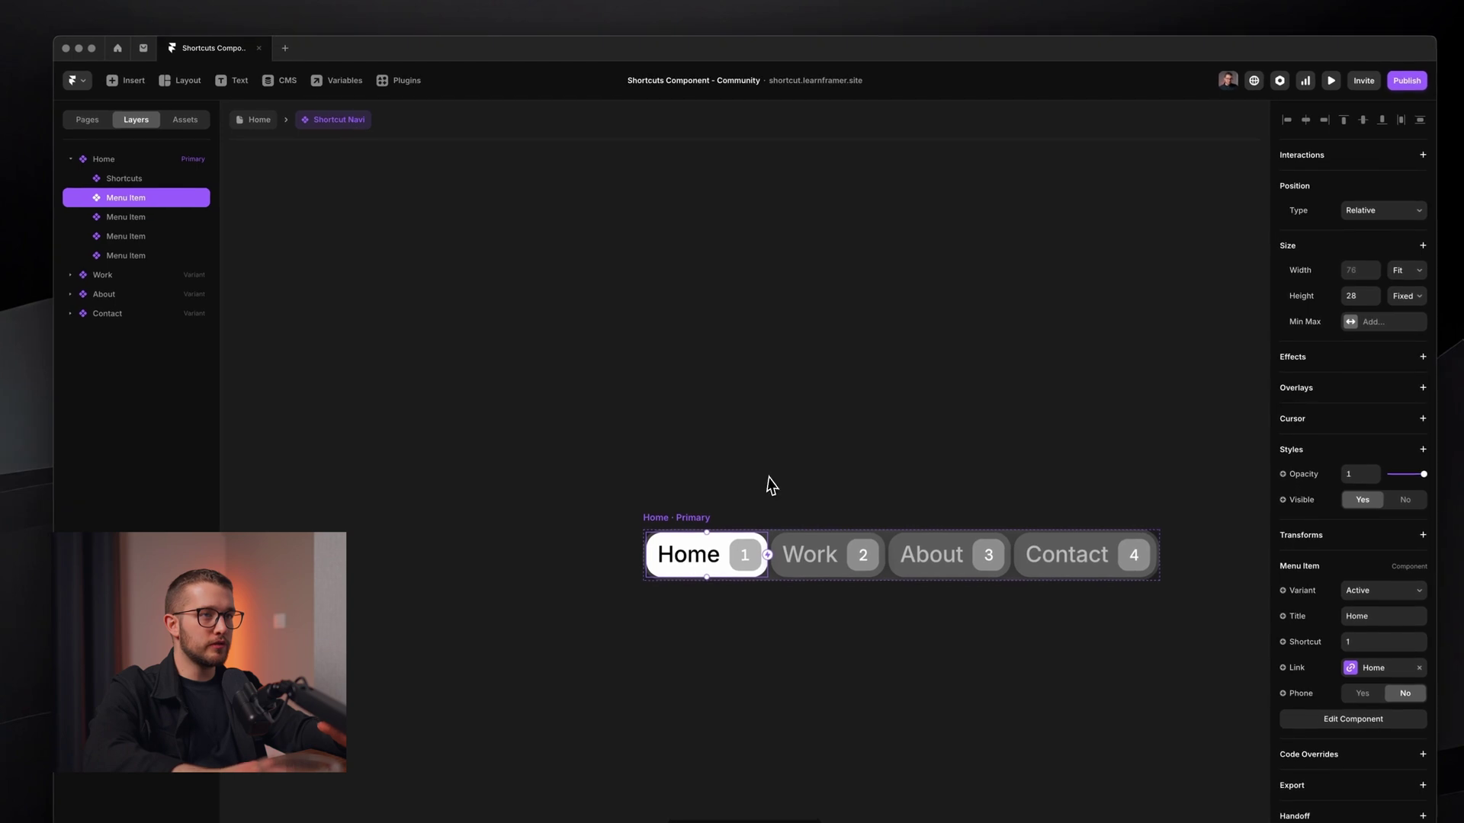
scroll(768, 475, up, 2)
shift+click(808, 569)
shift+click(934, 564)
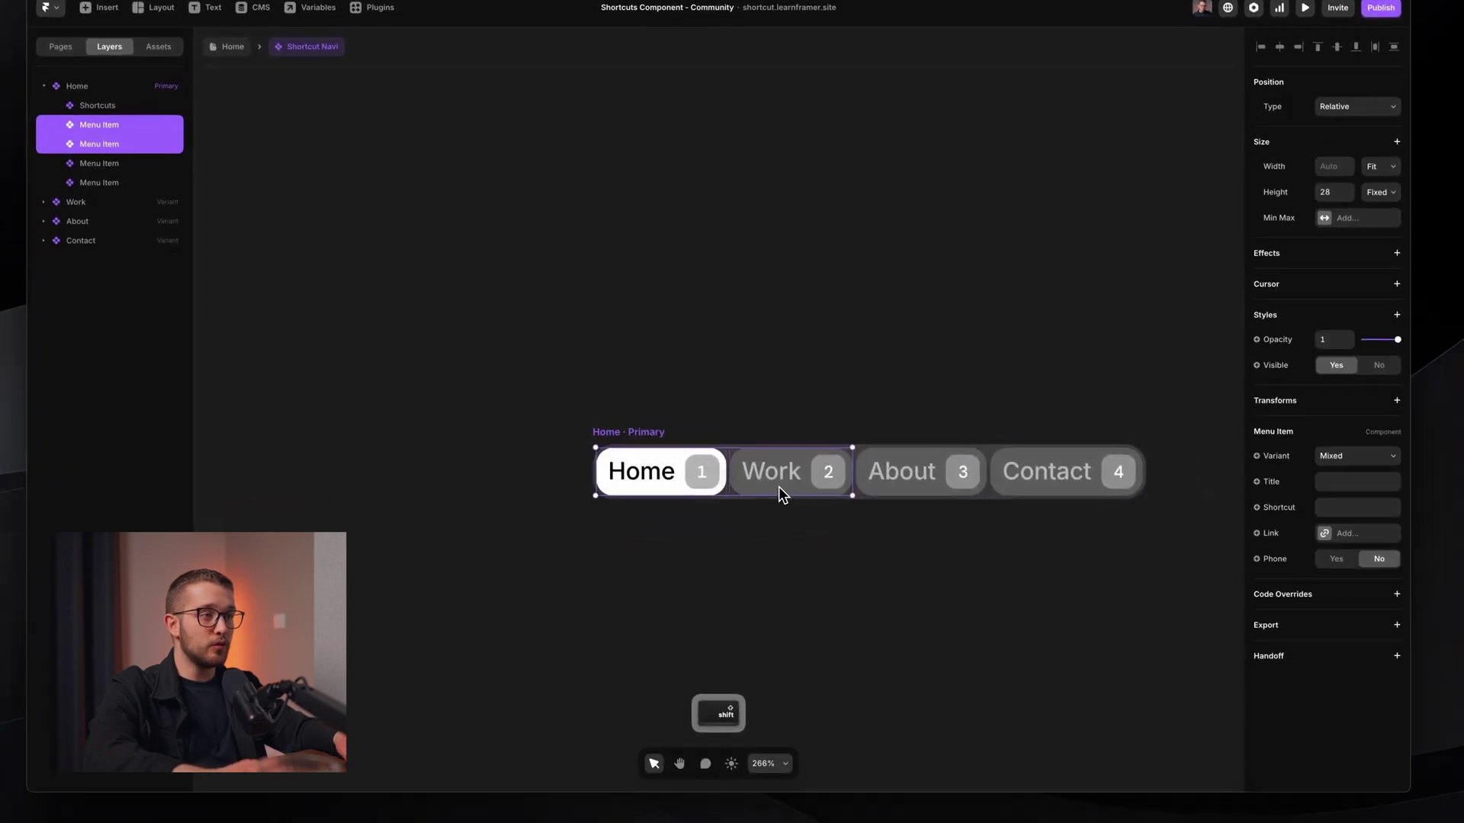
shift+click(1066, 479)
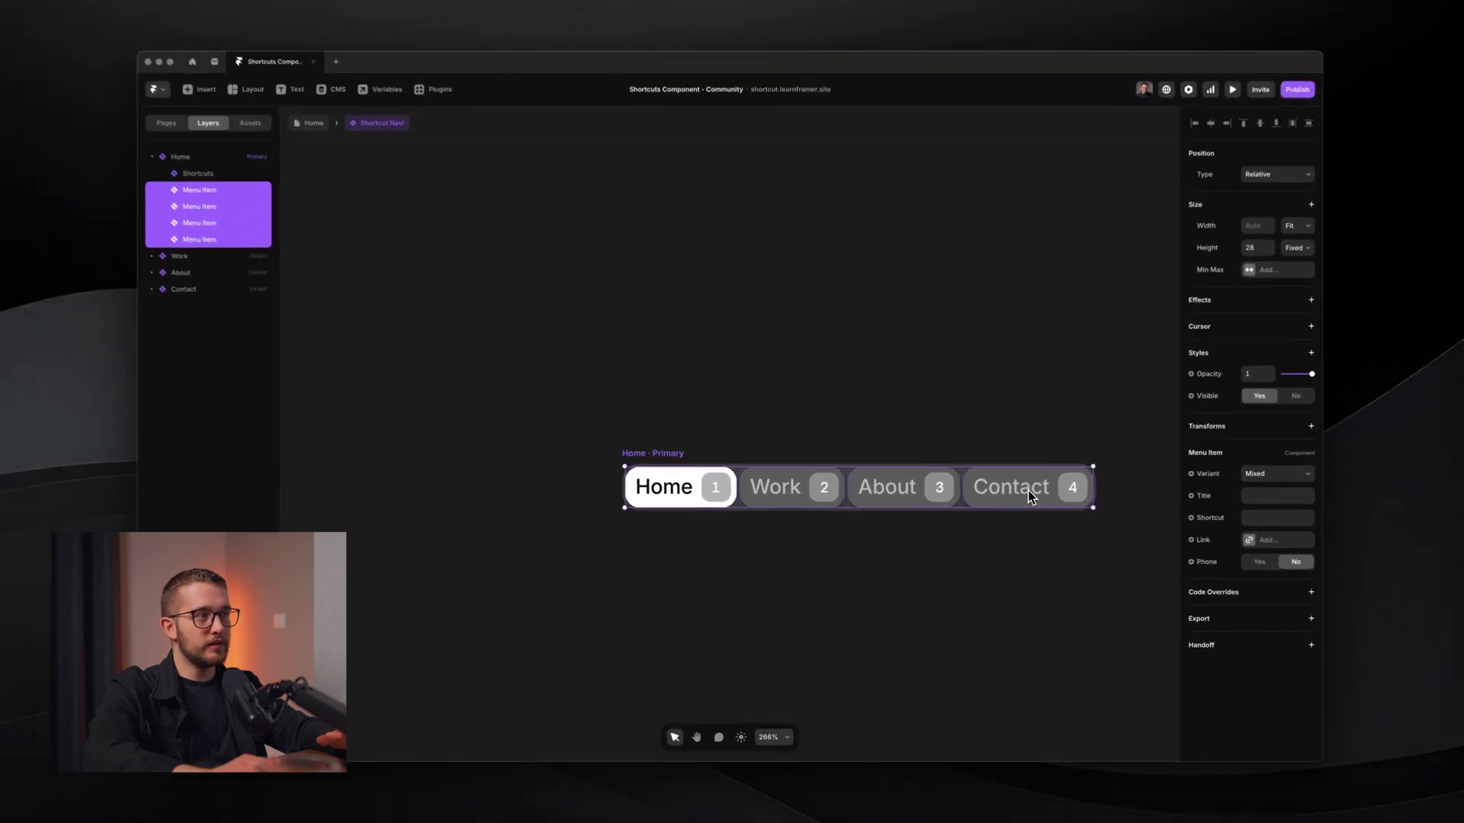
scroll(1022, 497, up, 3)
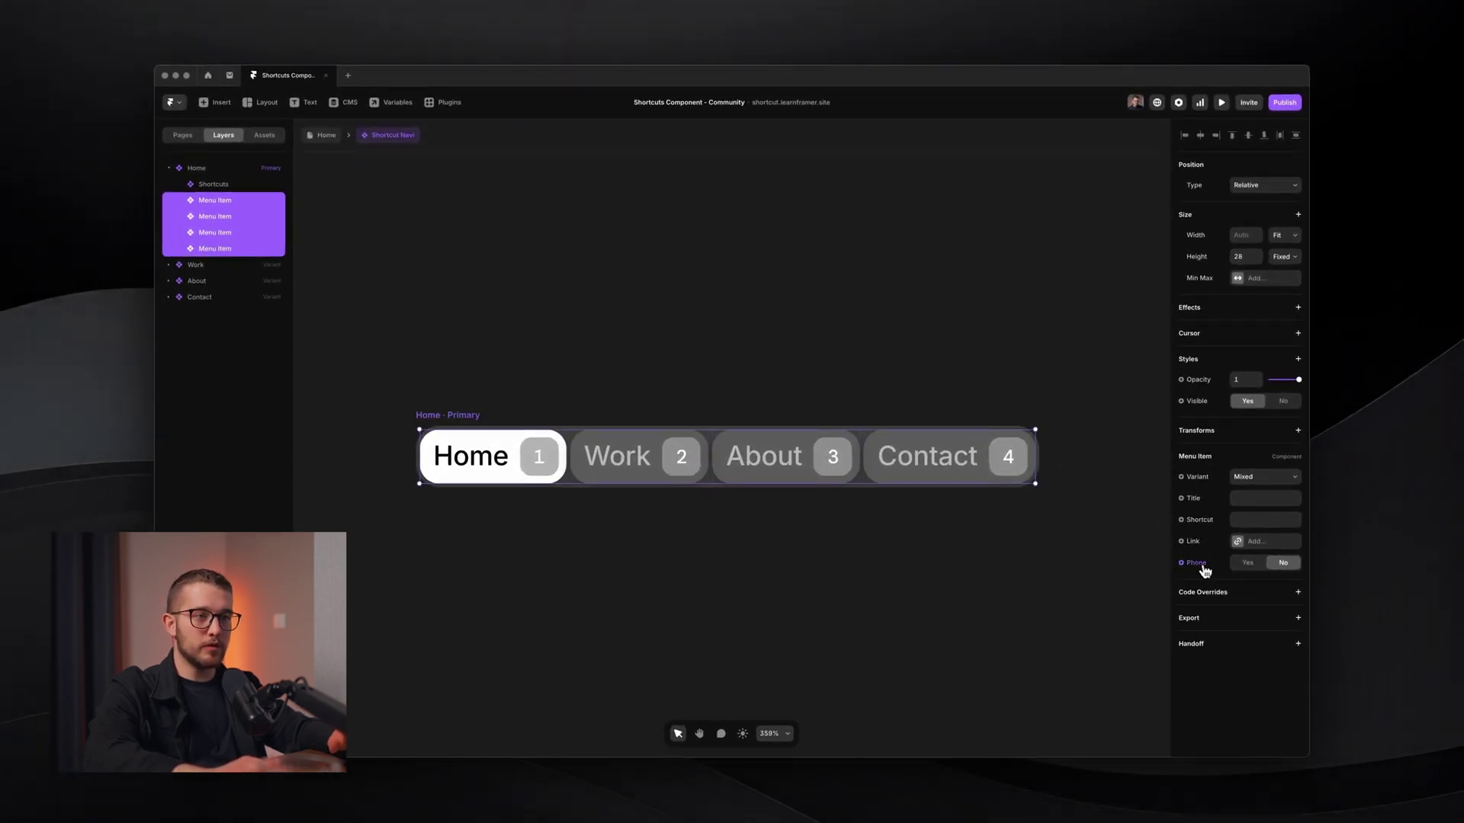
click(1203, 569)
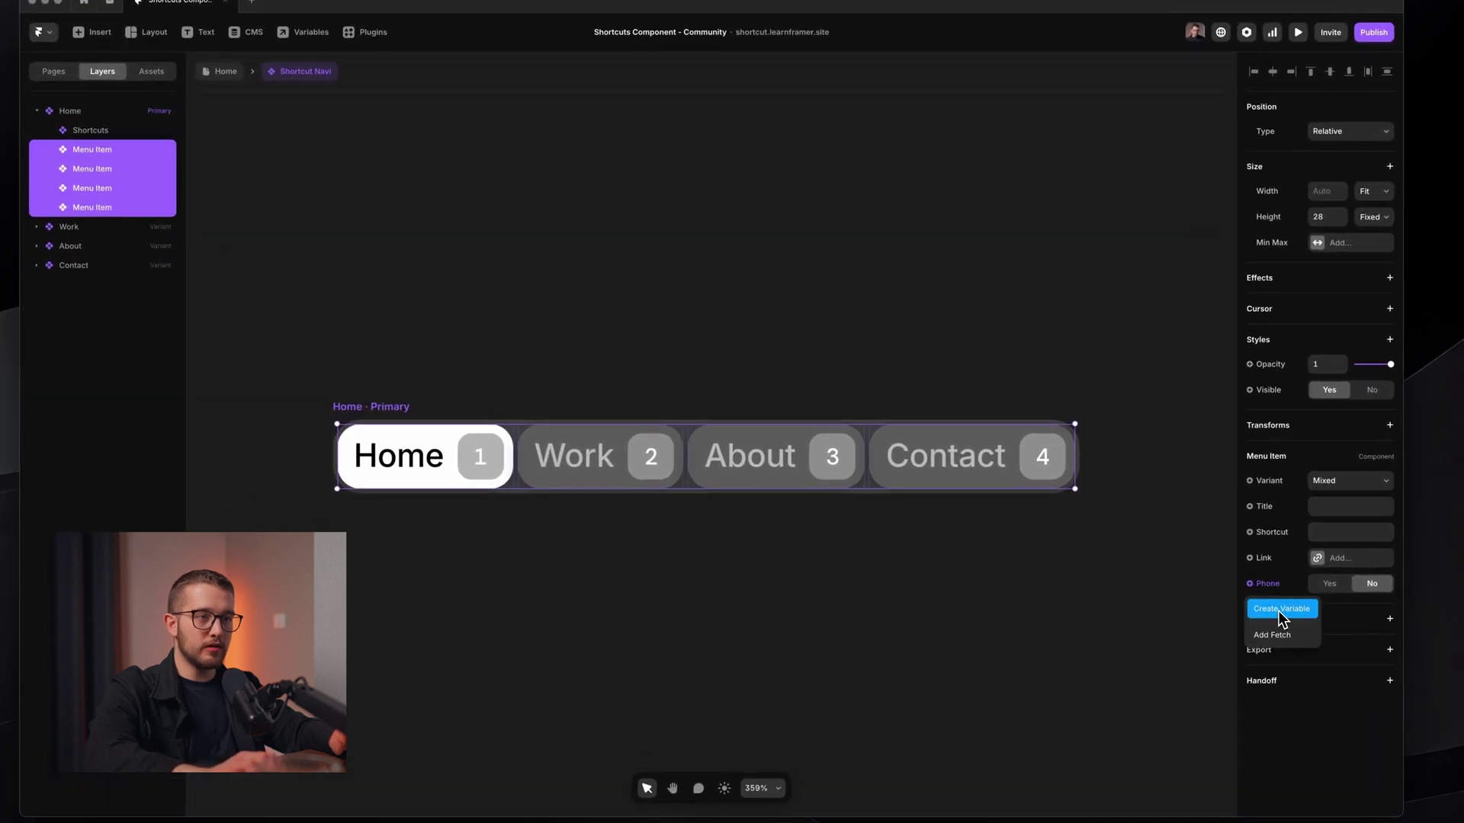
click(1278, 610)
click(690, 180)
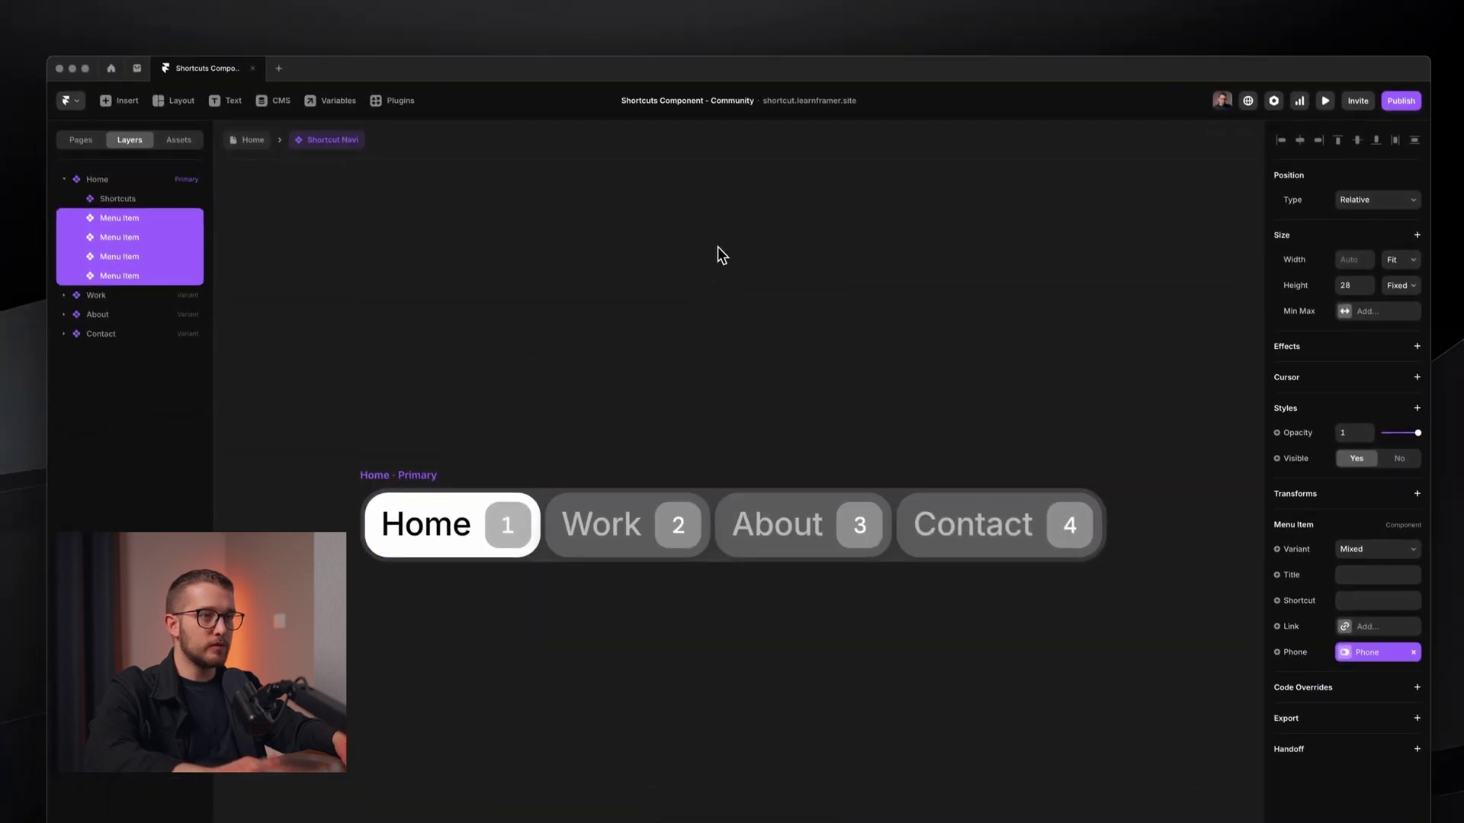
Toggle the default of the Shortcut Navi's Phone variable between Yes and No to compare the menu variants, ending on No
scroll(800, 320, down, 4)
scroll(800, 320, left, 1)
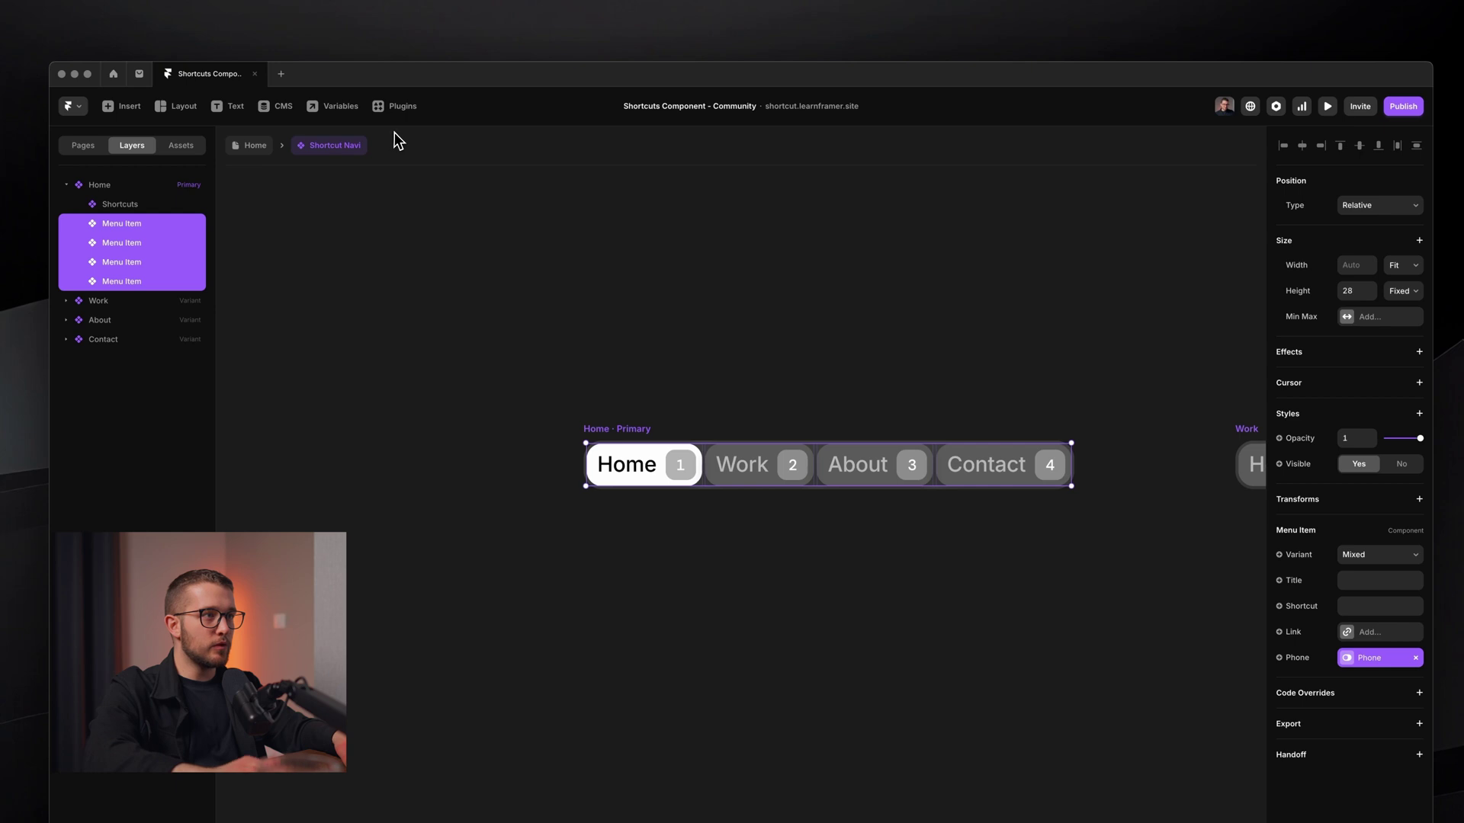
scroll(554, 259, right, 10)
scroll(553, 259, down, 3)
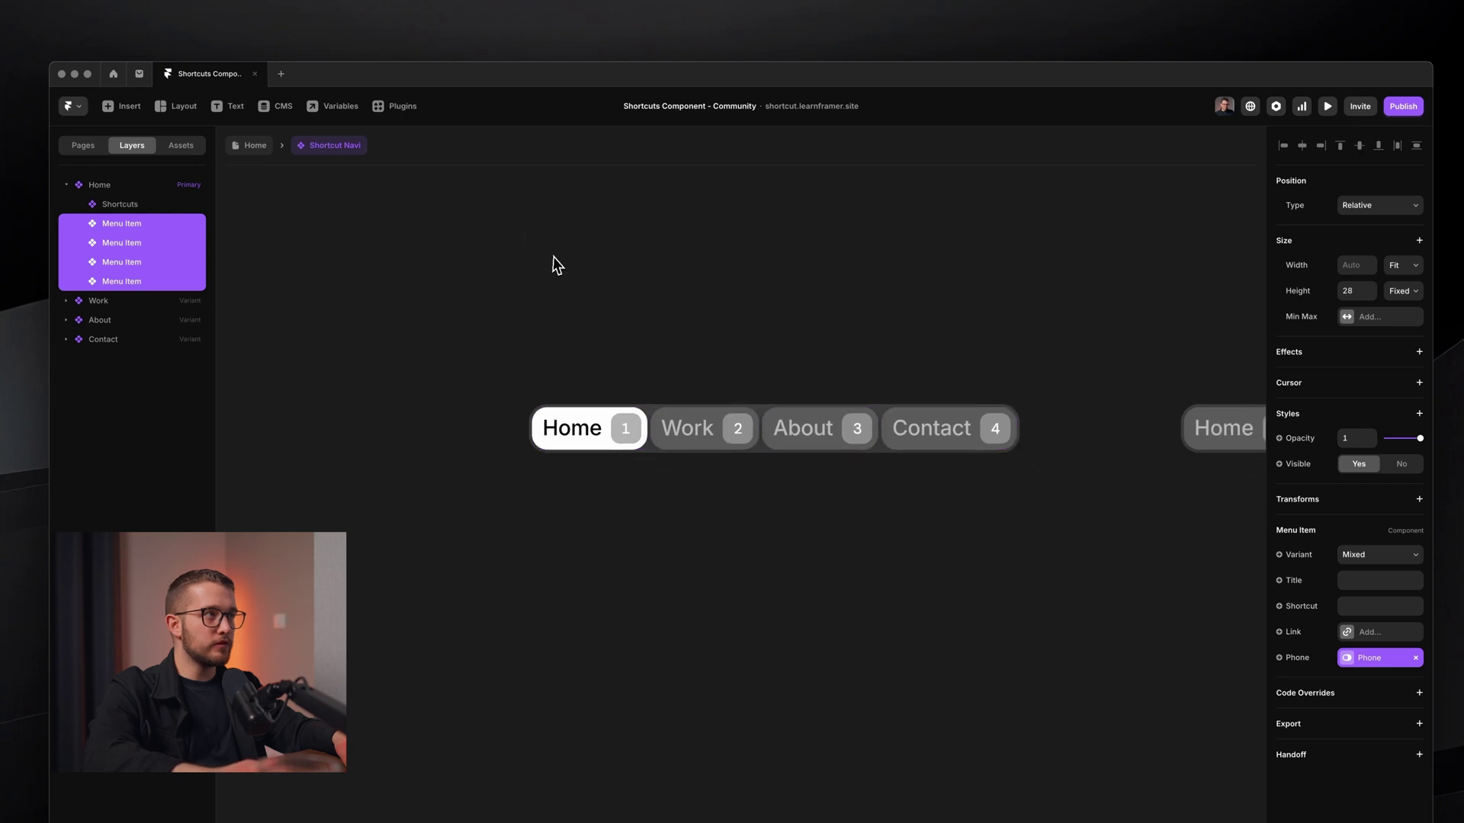
click(340, 115)
click(857, 454)
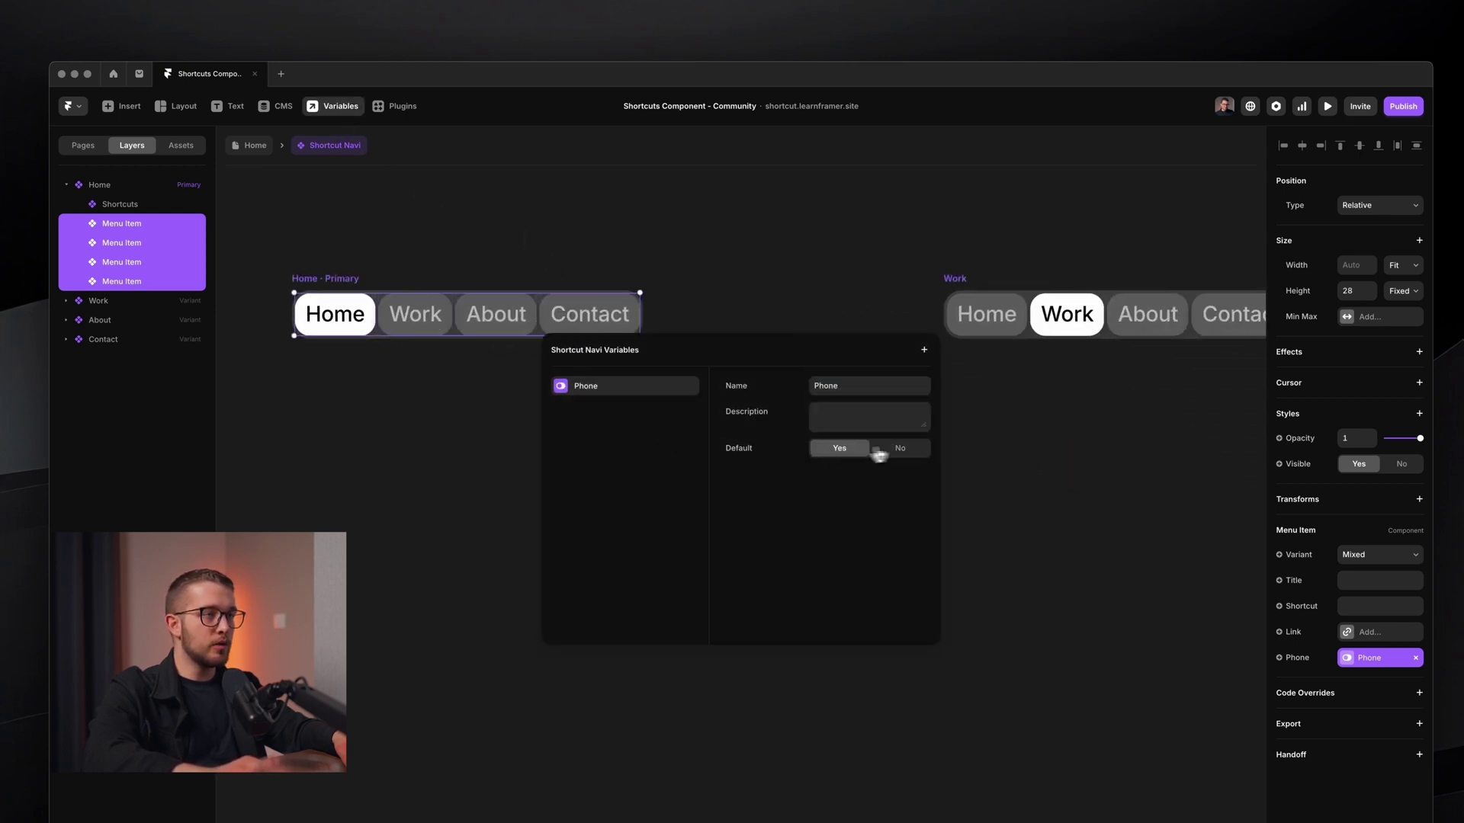
click(920, 450)
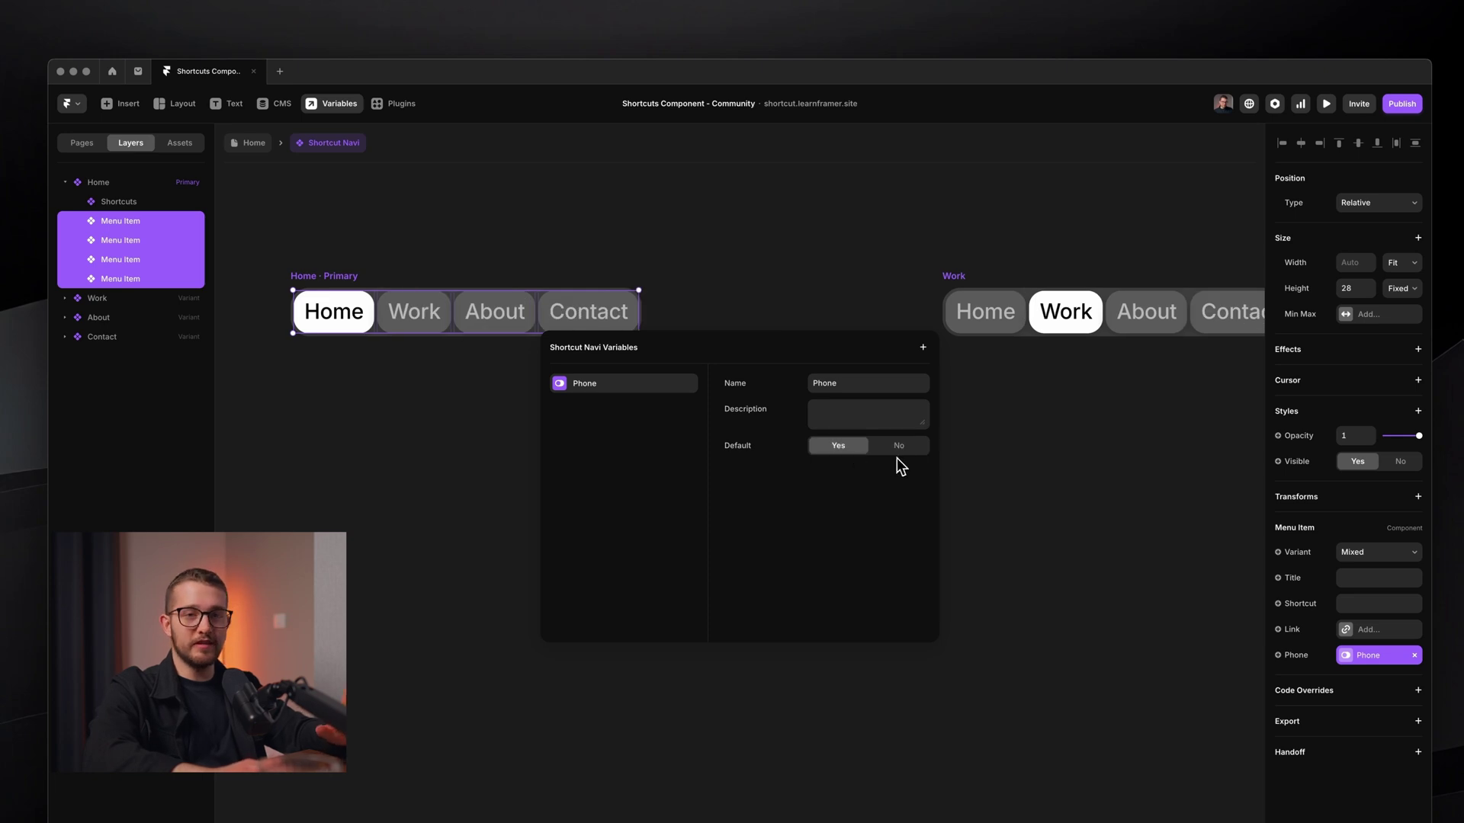
click(900, 450)
click(831, 451)
click(895, 447)
click(848, 221)
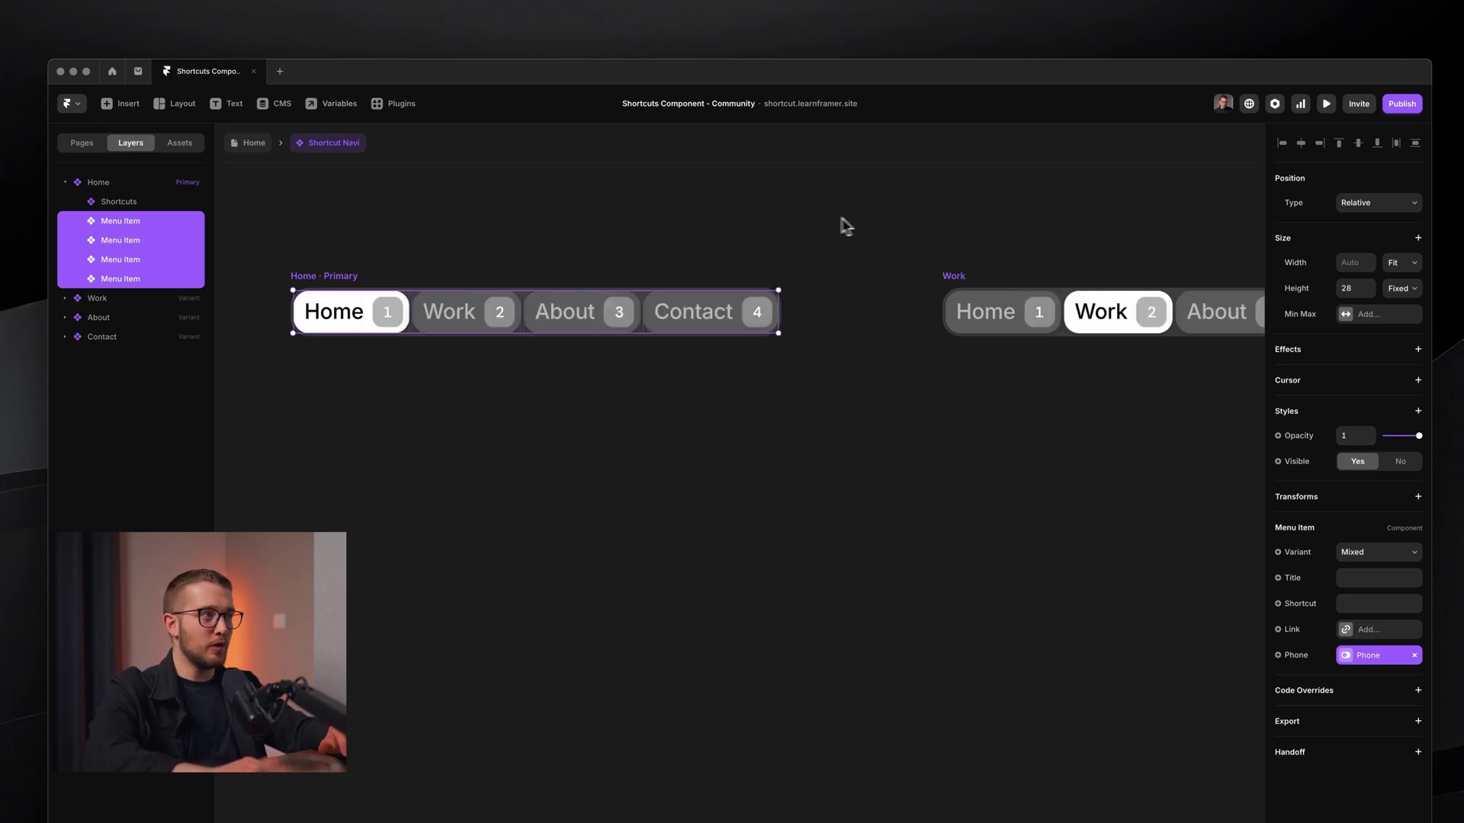
Return to the Home page and set Phone to Yes for the Shortcut Navi in the Phone breakpoint
click(260, 131)
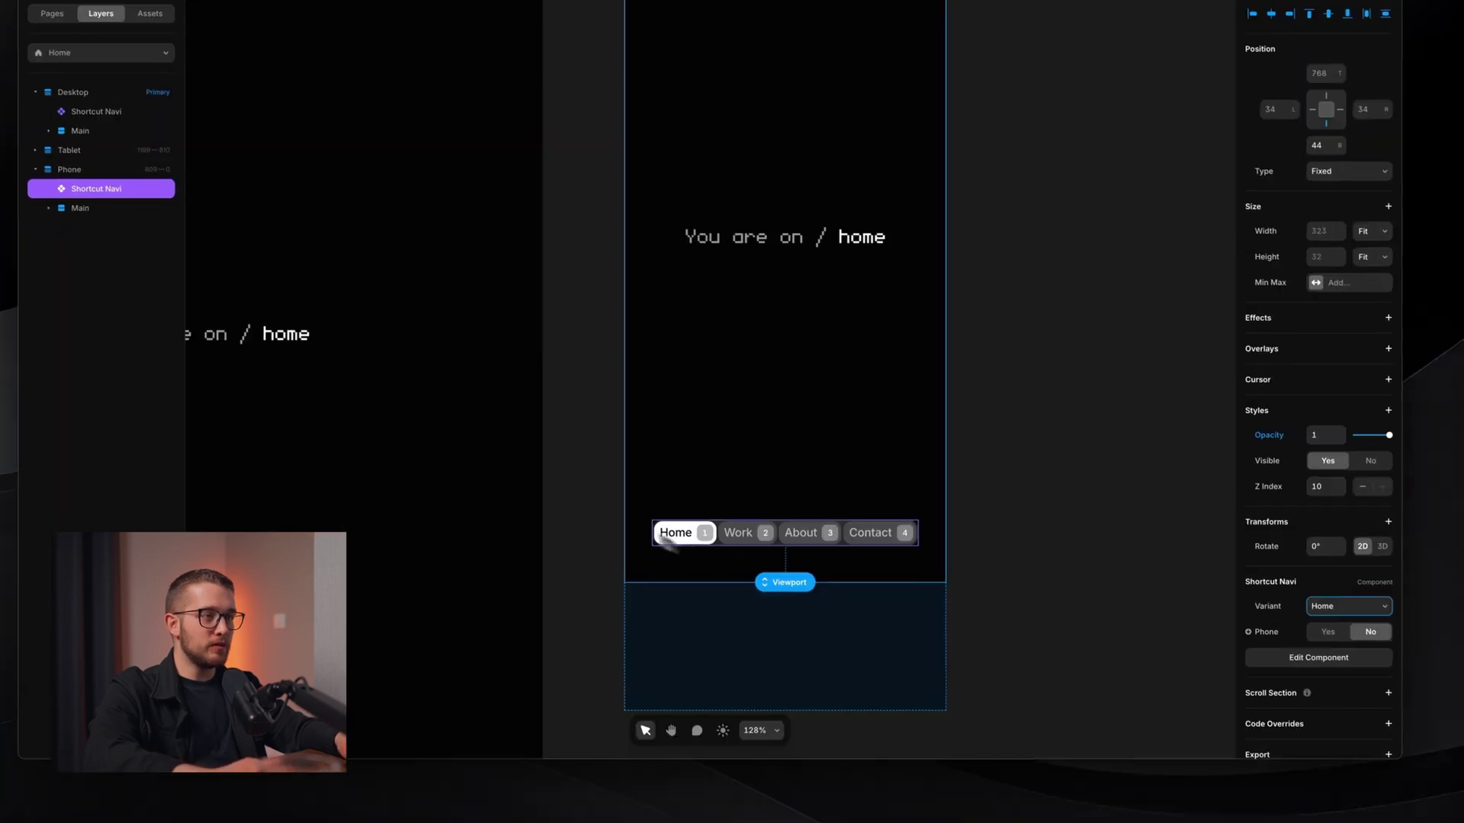
scroll(623, 507, right, 1)
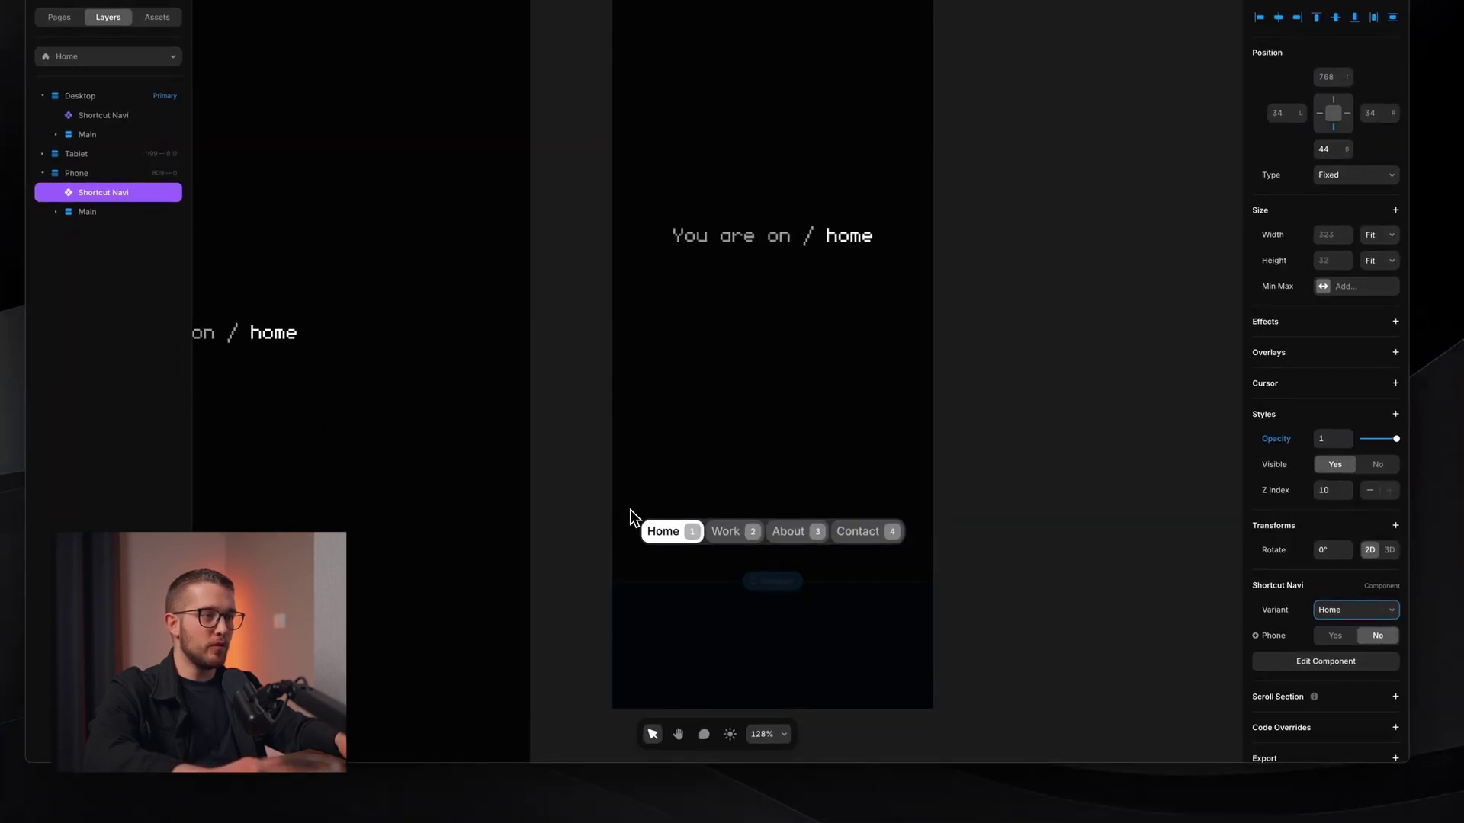
scroll(773, 535, up, 3)
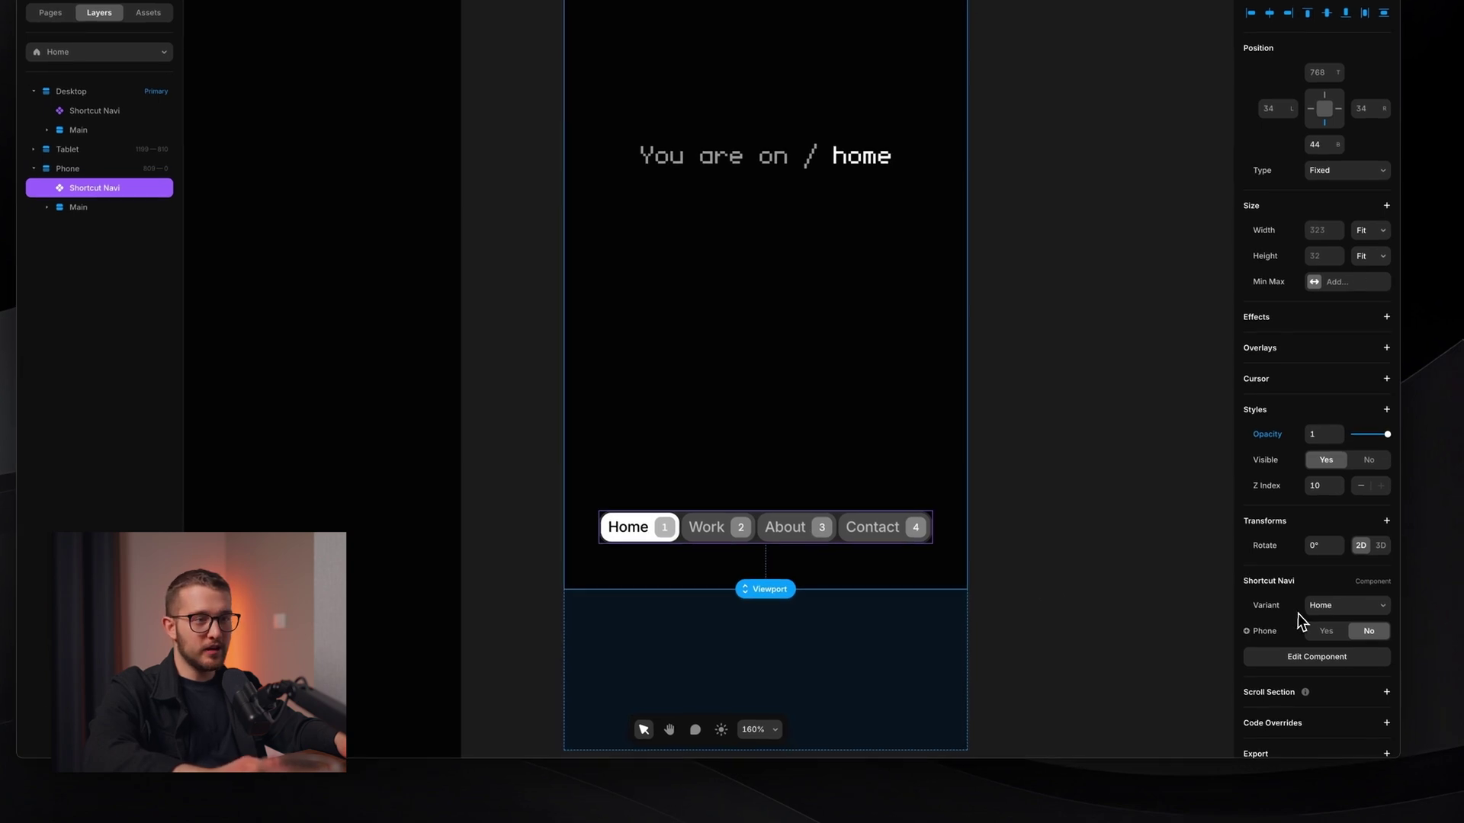
click(1334, 633)
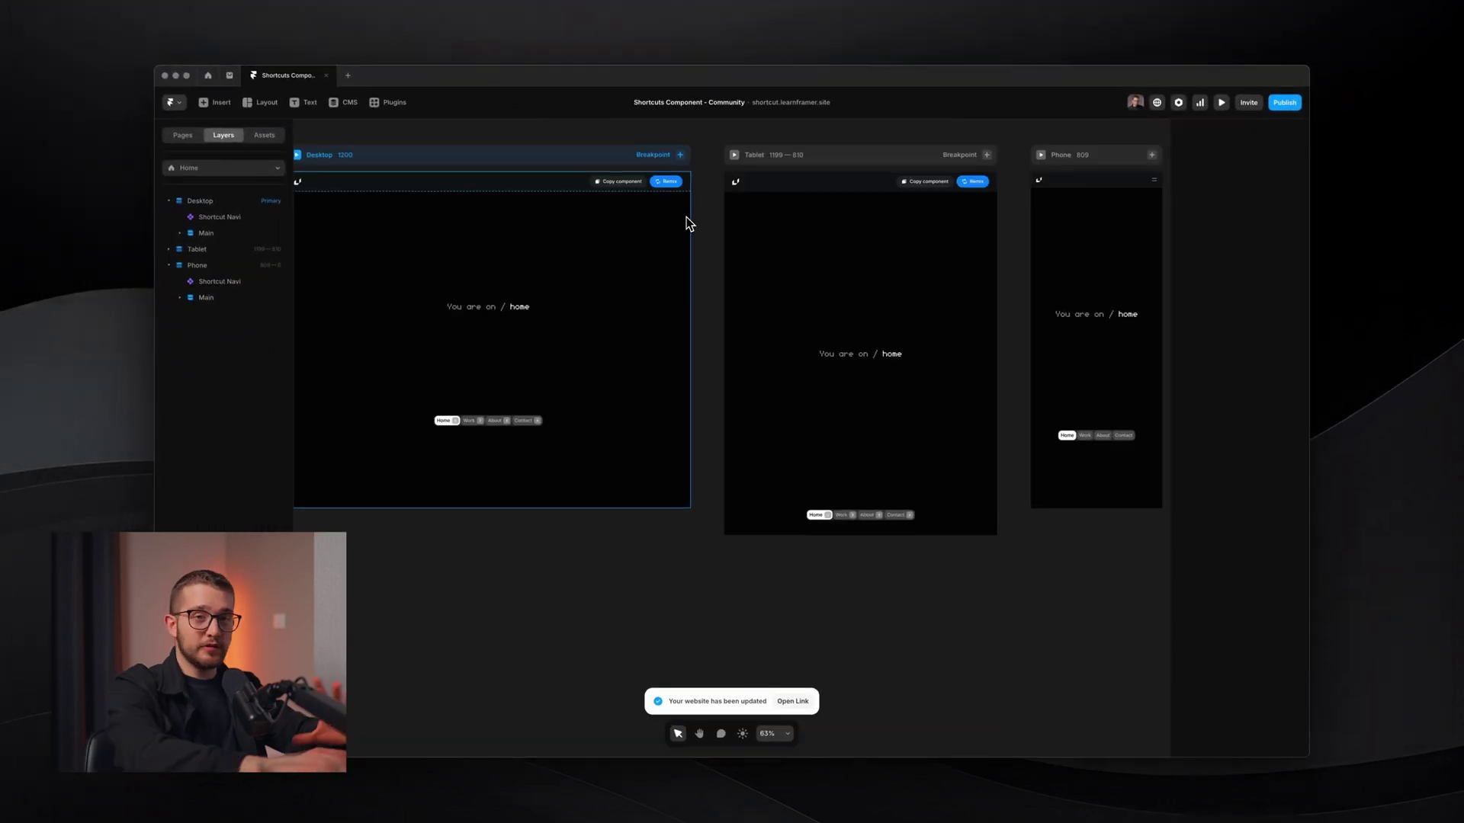
Preview the site at desktop size and test page navigation with shortcuts 4, 2, 1, 2 and 3
key(super+p)
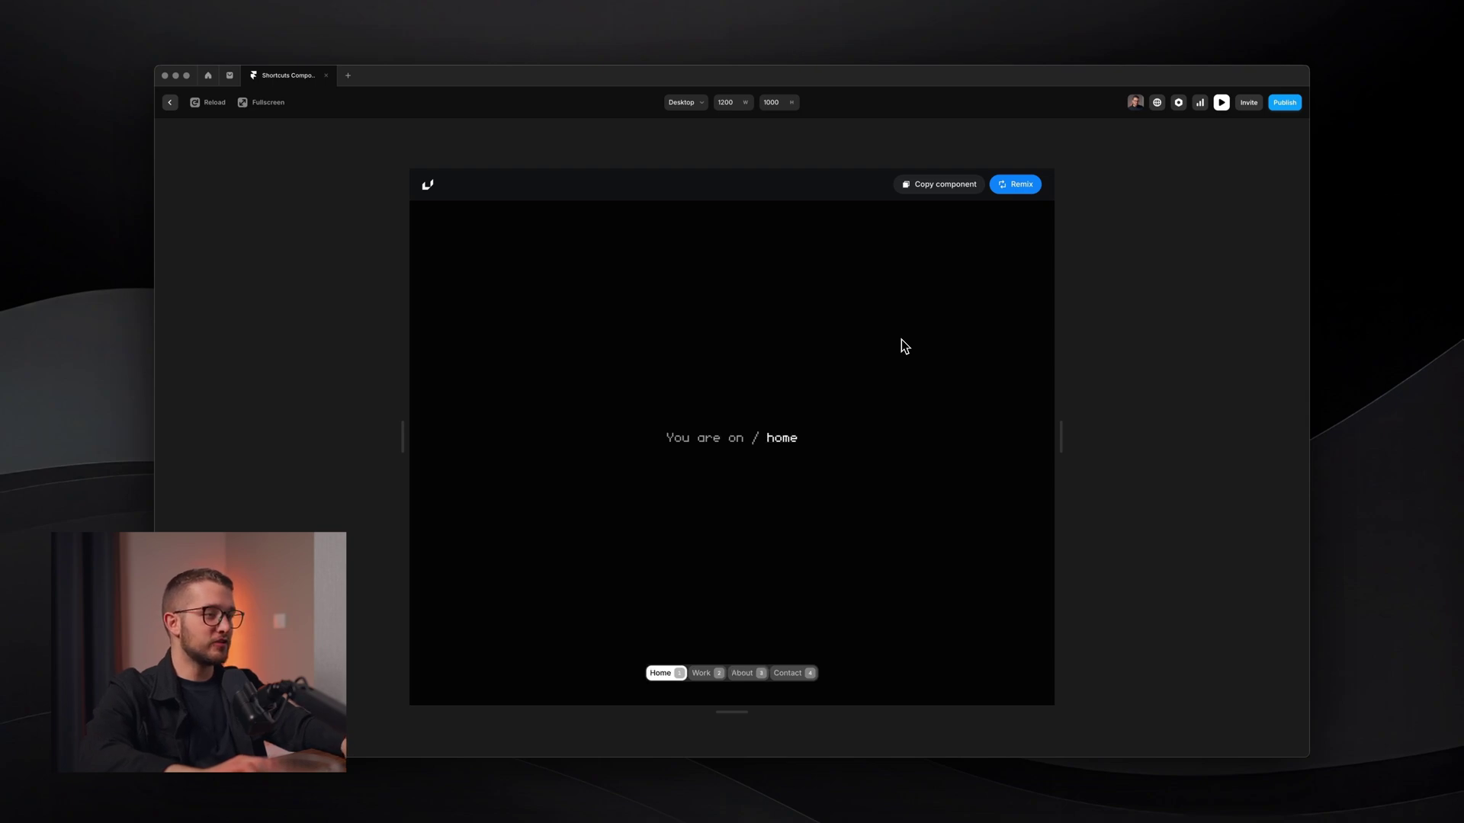
key(4)
key(2)
key(1)
key(2)
key(3)
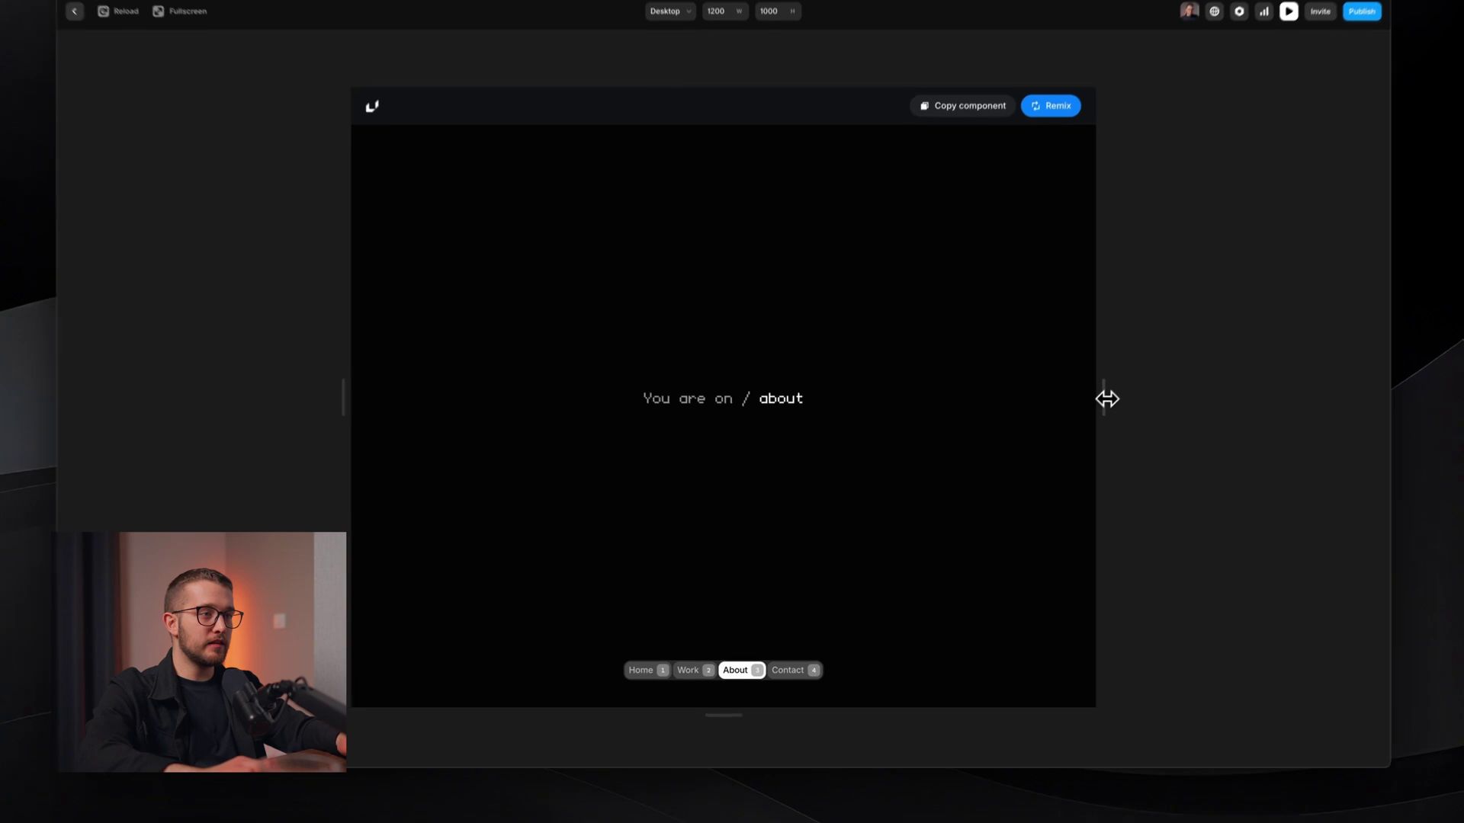
Narrow the preview to phone width and test the Home, Work, About and Contact menu items, ending on Contact
drag(1061, 436, 976, 438)
drag(1015, 388, 871, 388)
click(699, 669)
click(733, 669)
click(699, 669)
click(665, 670)
click(723, 670)
click(784, 668)
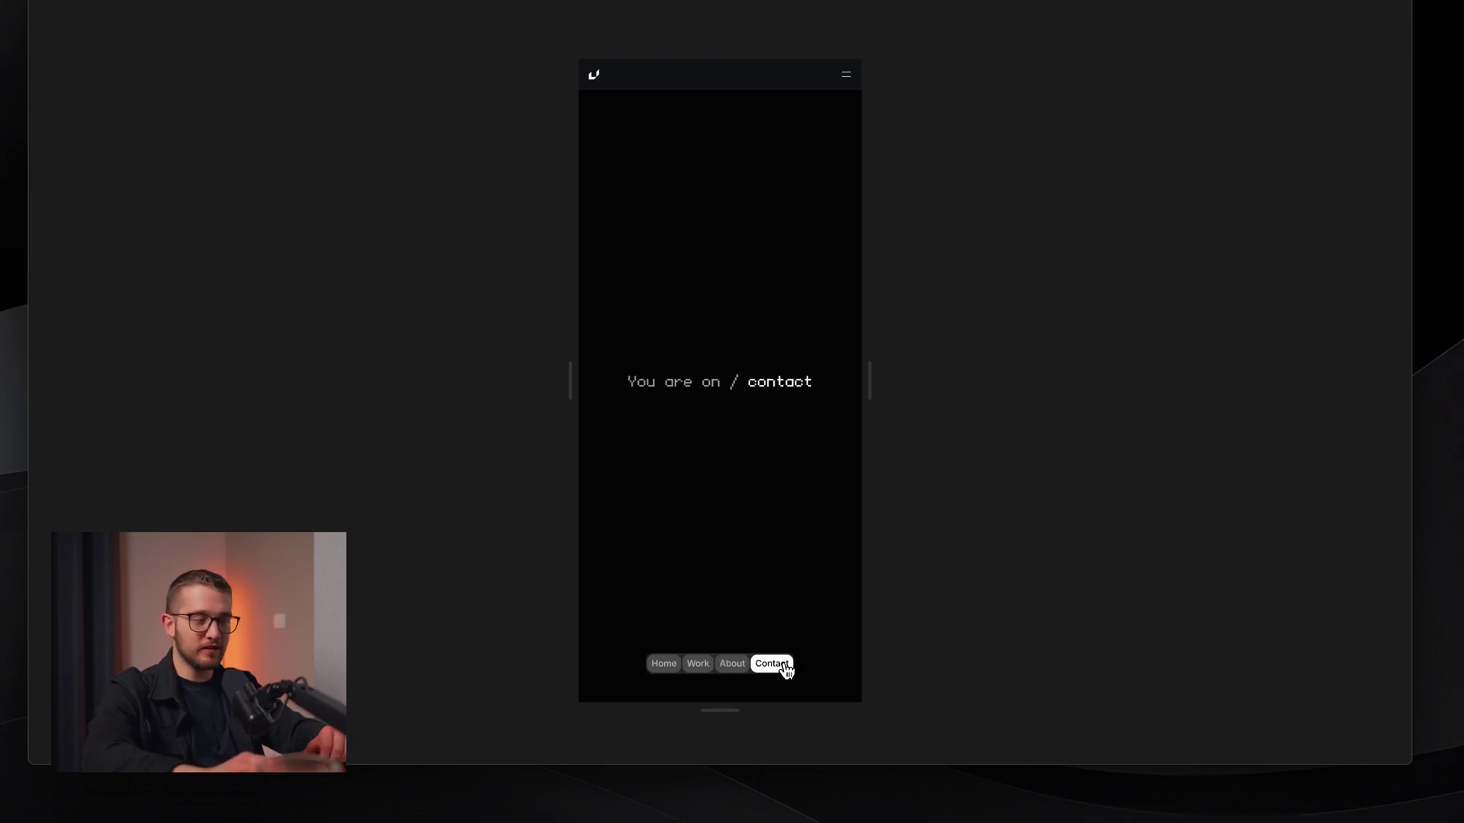